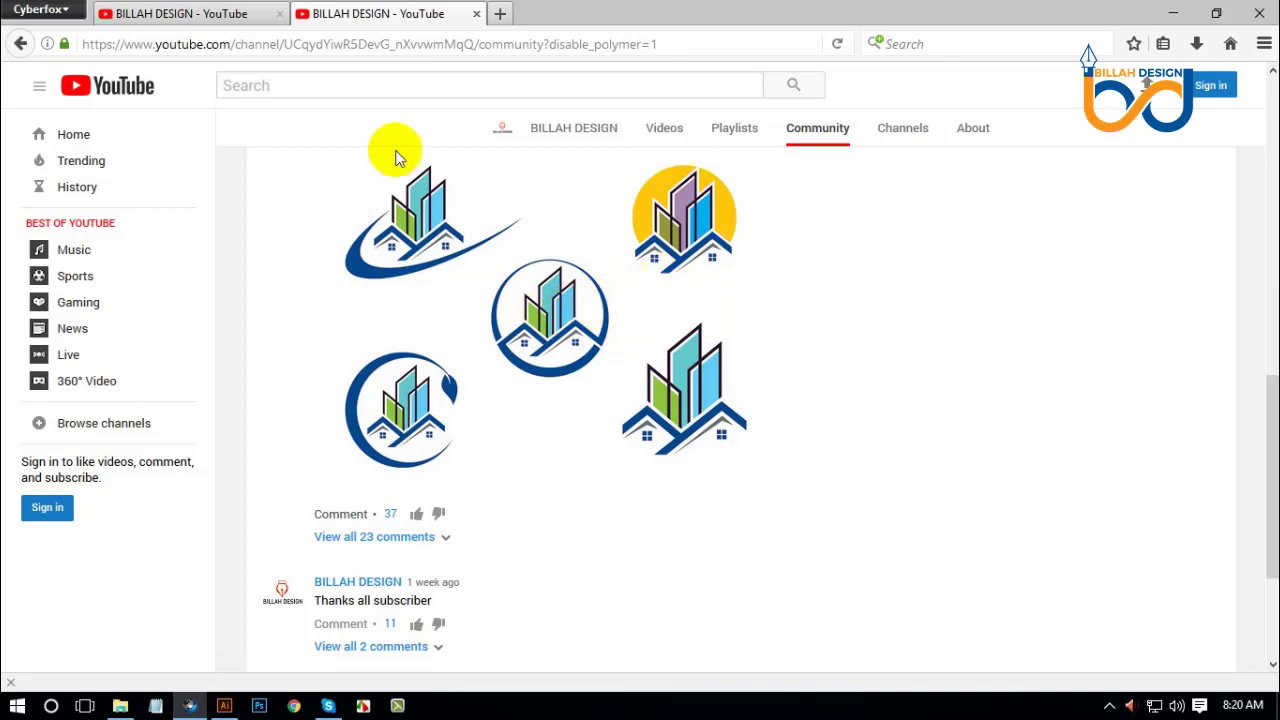
# Browse through the channel's Videos page.
pyautogui.click(222, 20)
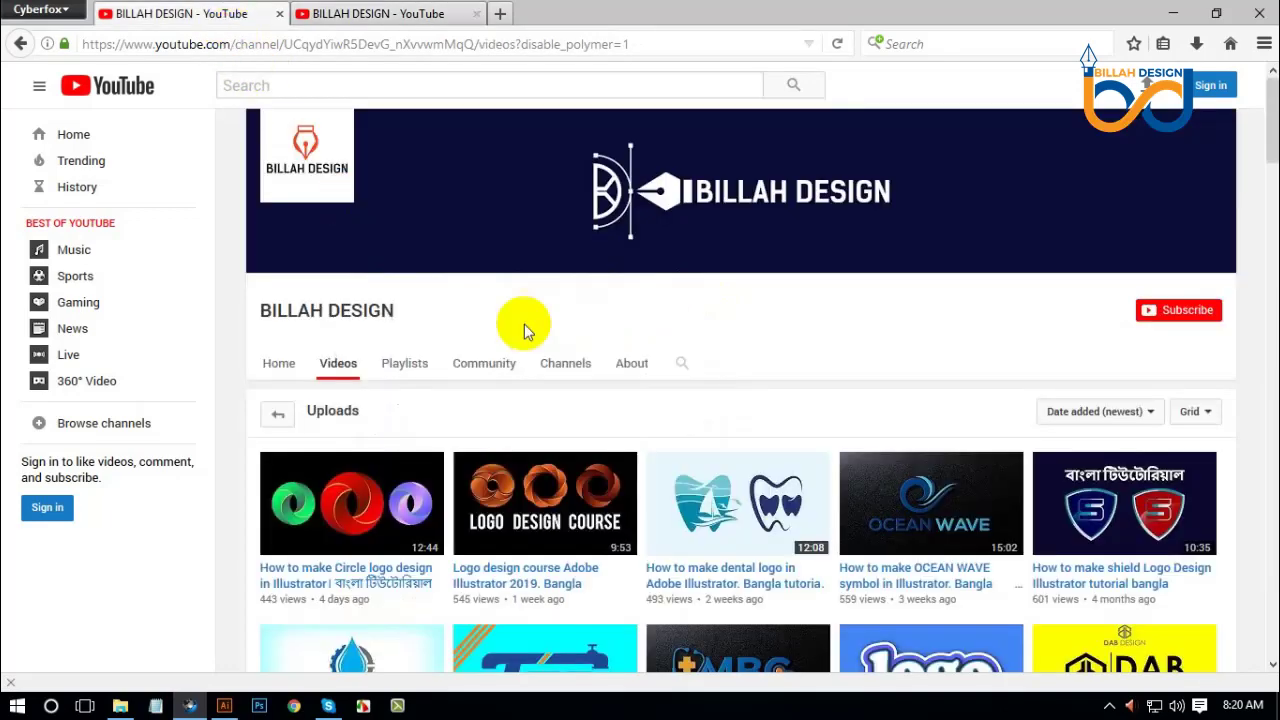
pyautogui.scroll(-6, 428, 320)
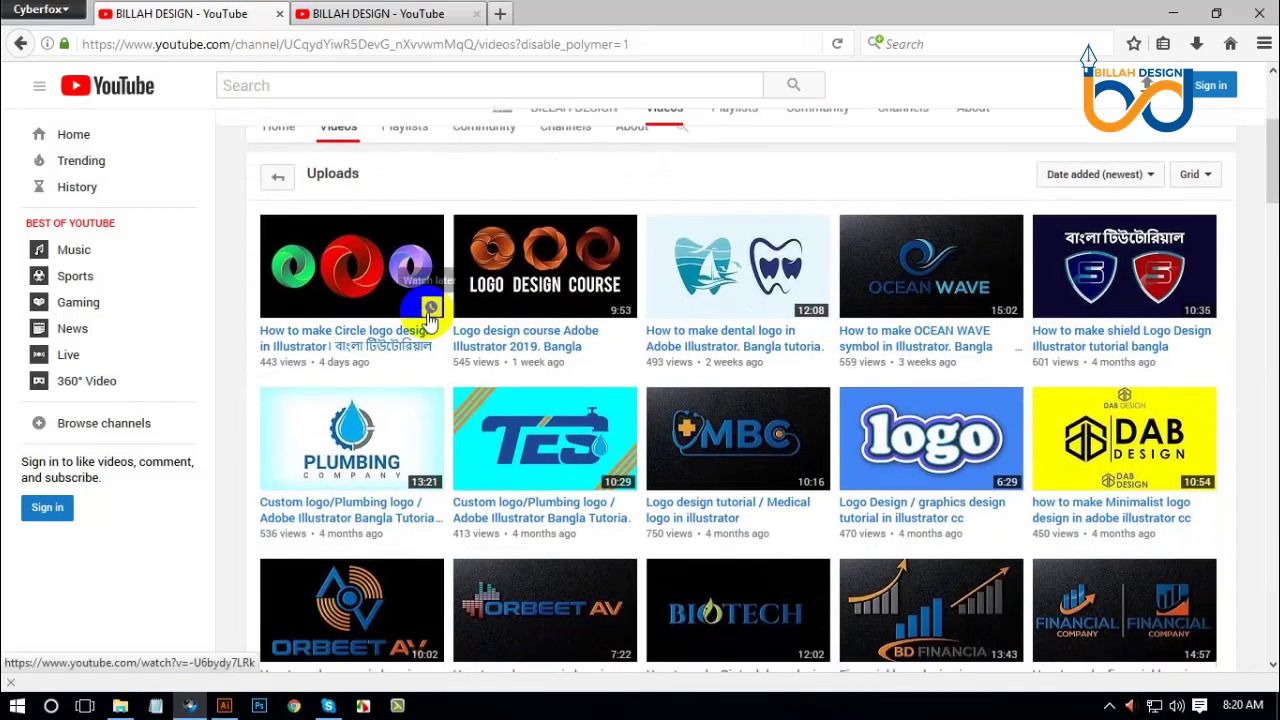
pyautogui.scroll(-8, 428, 320)
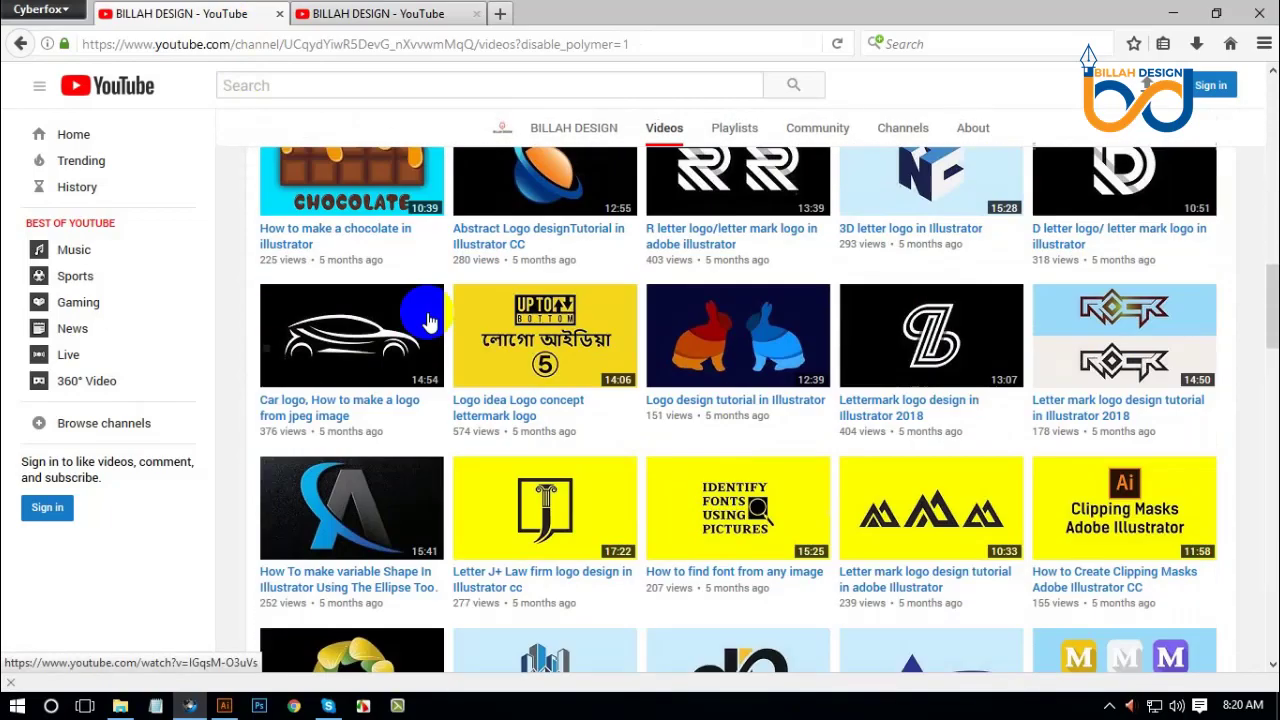
pyautogui.scroll(-4, 428, 320)
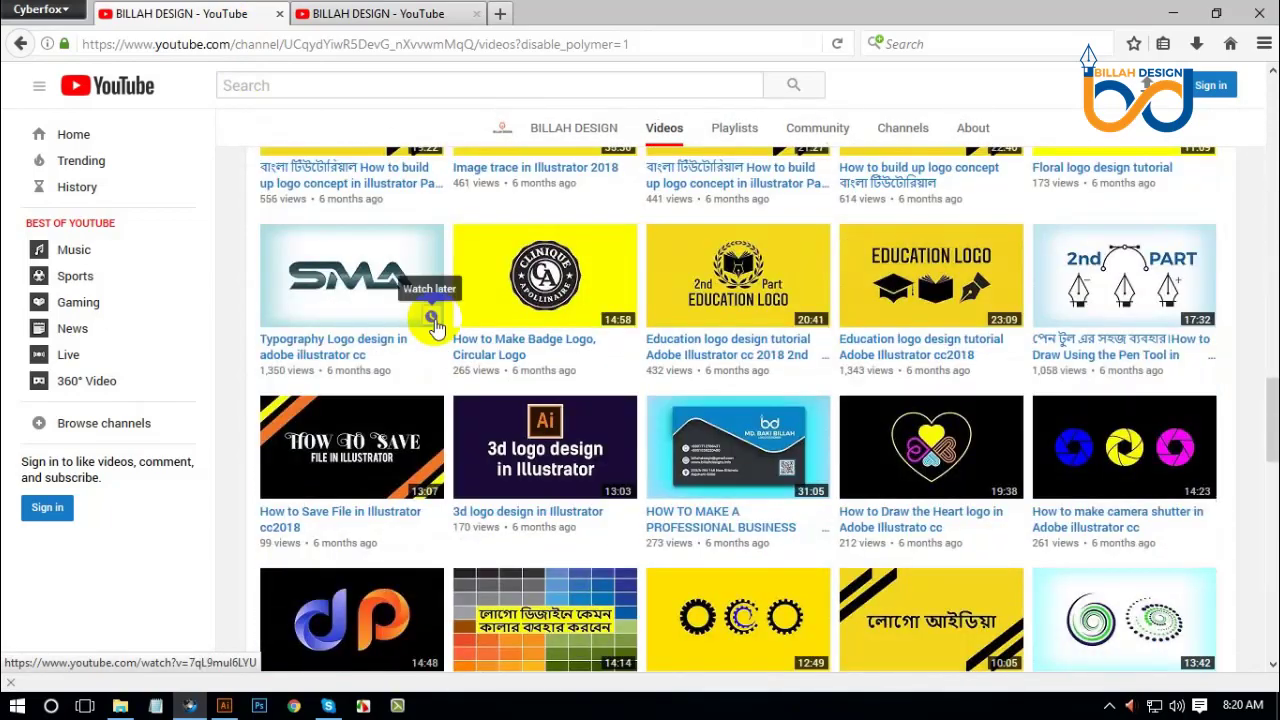
pyautogui.scroll(8, 430, 322)
pyautogui.scroll(6, 436, 328)
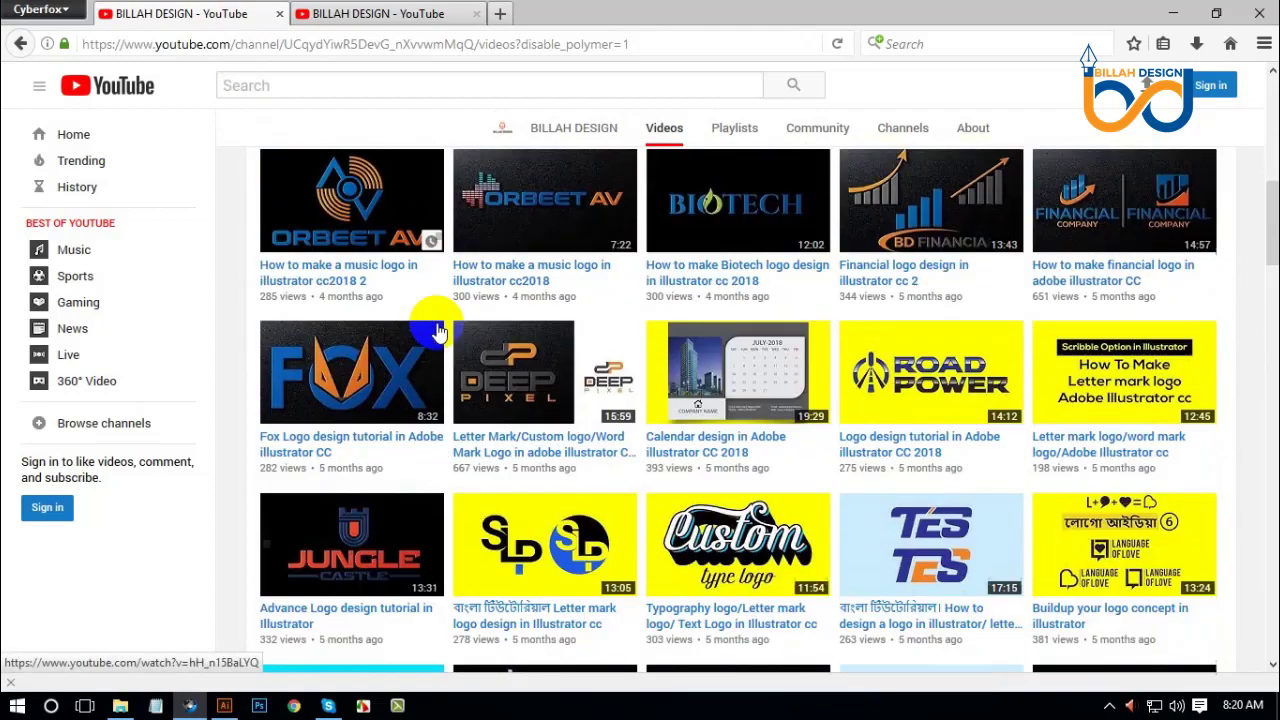
pyautogui.scroll(-2, 430, 335)
pyautogui.scroll(-4, 440, 332)
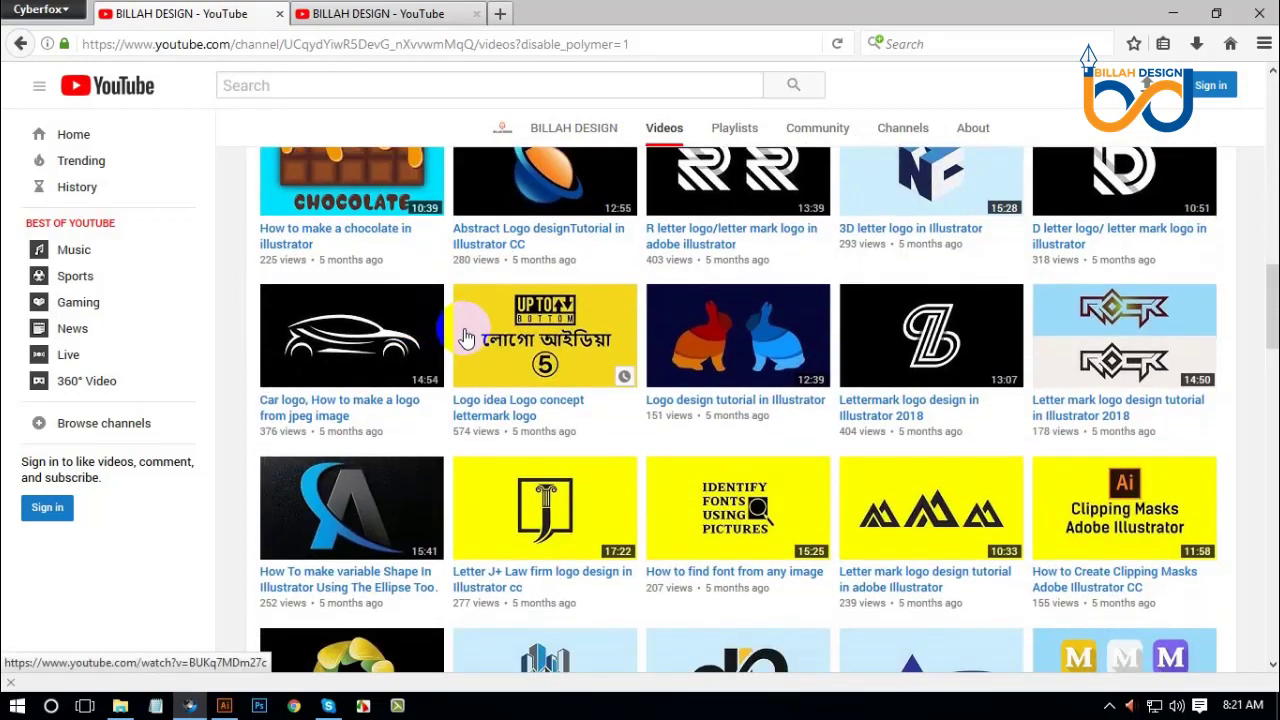
pyautogui.scroll(-5, 465, 337)
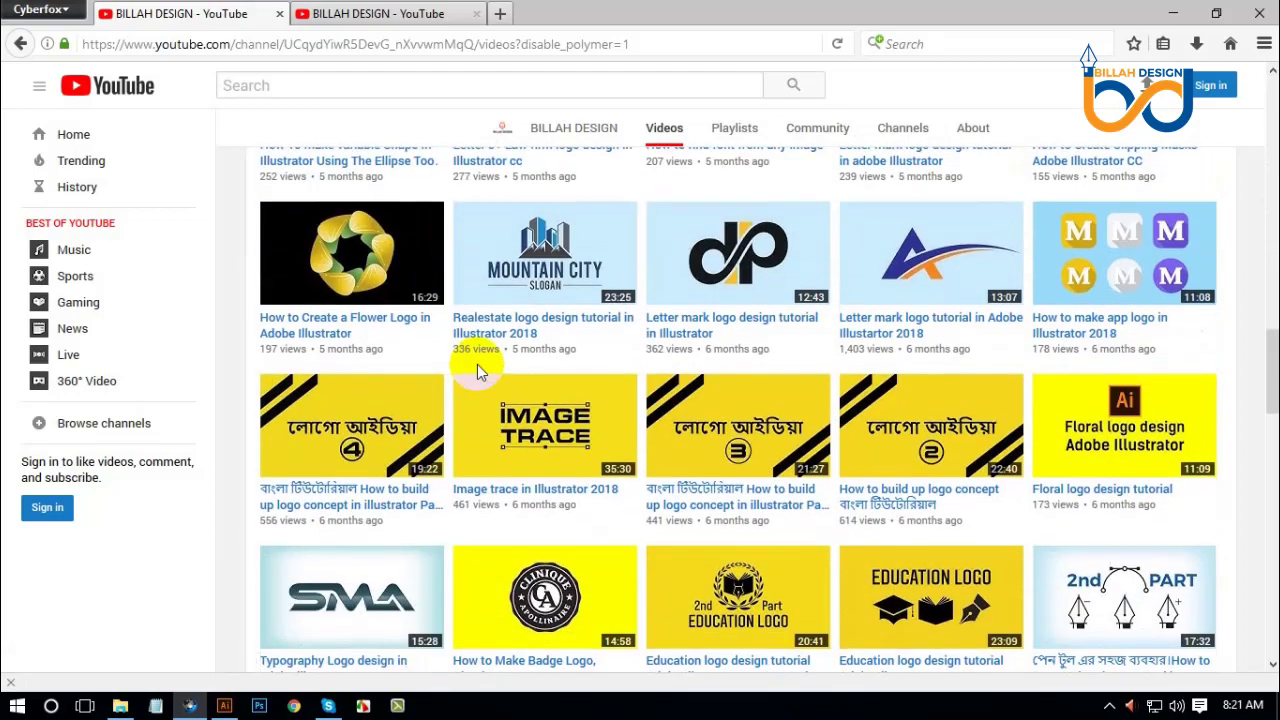
pyautogui.scroll(5, 460, 345)
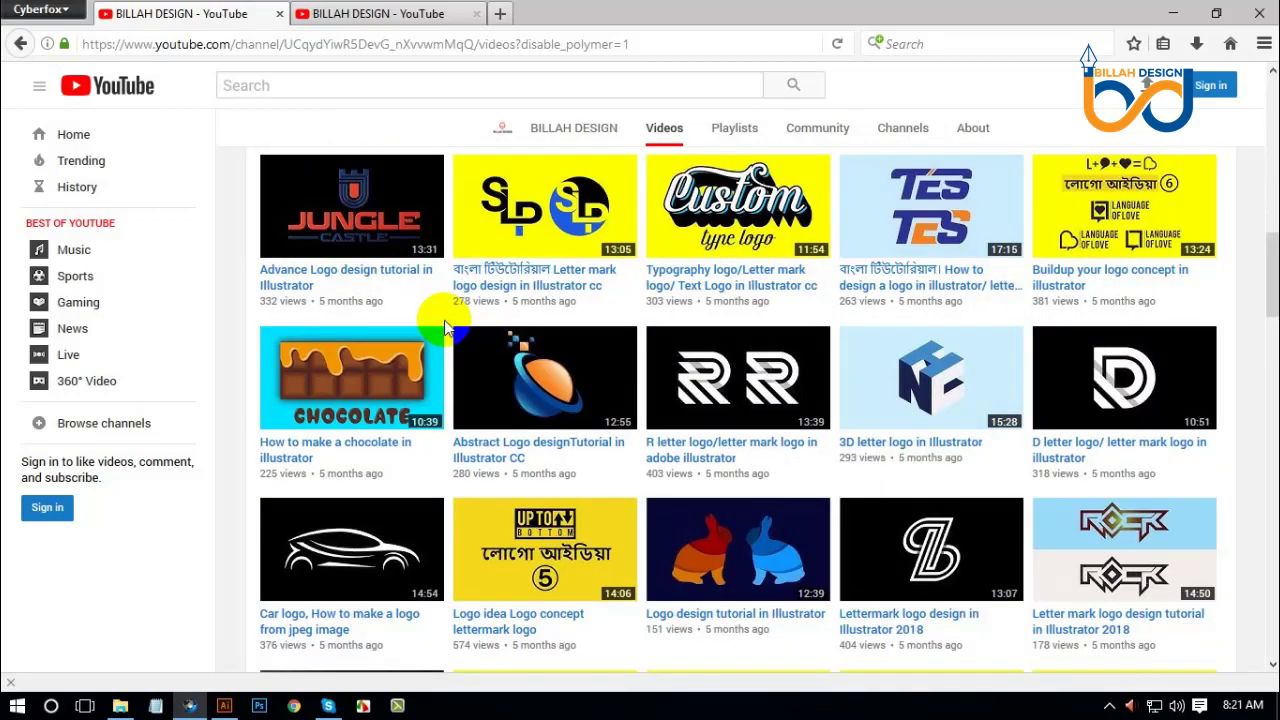
pyautogui.scroll(-7, 447, 328)
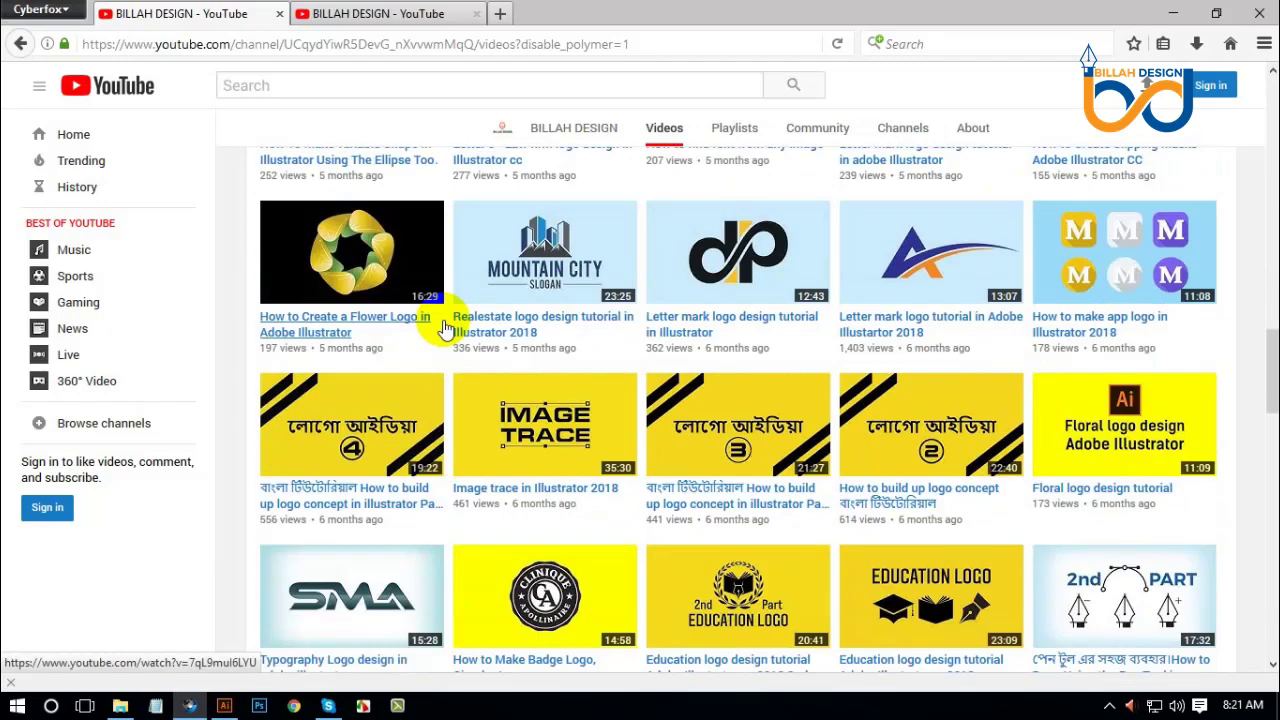
pyautogui.scroll(-1, 444, 330)
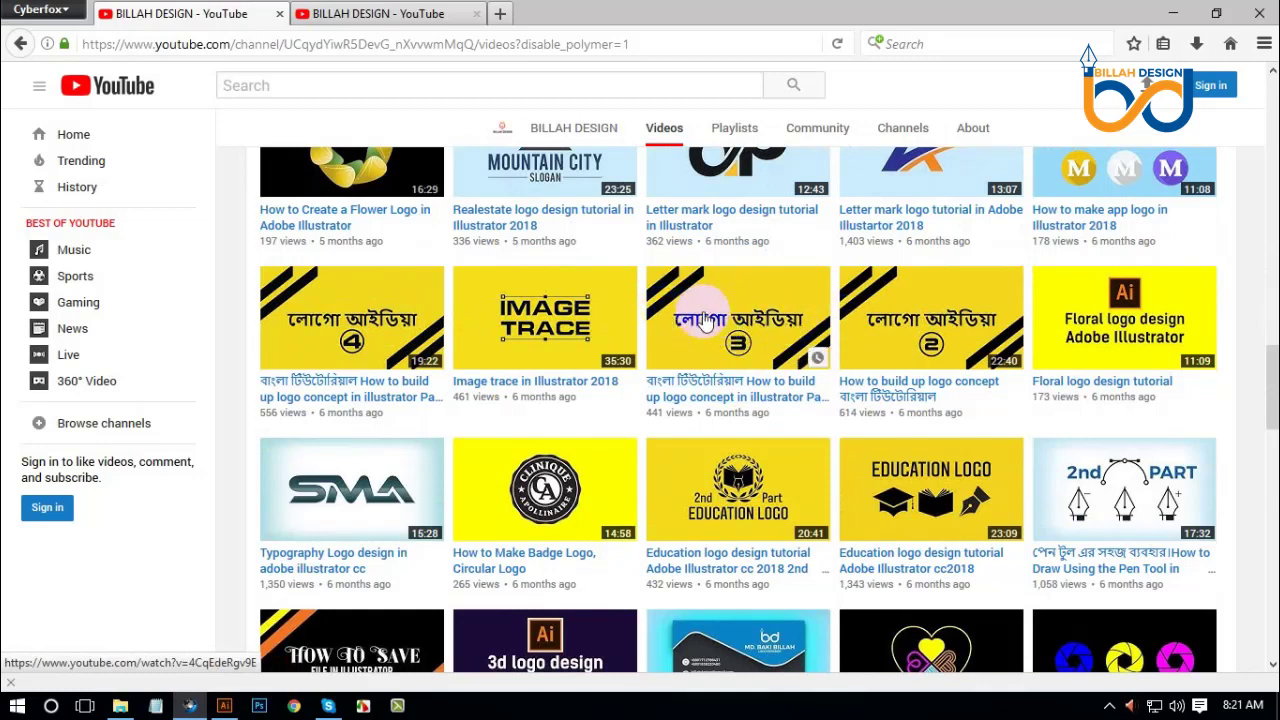
pyautogui.scroll(-2, 660, 320)
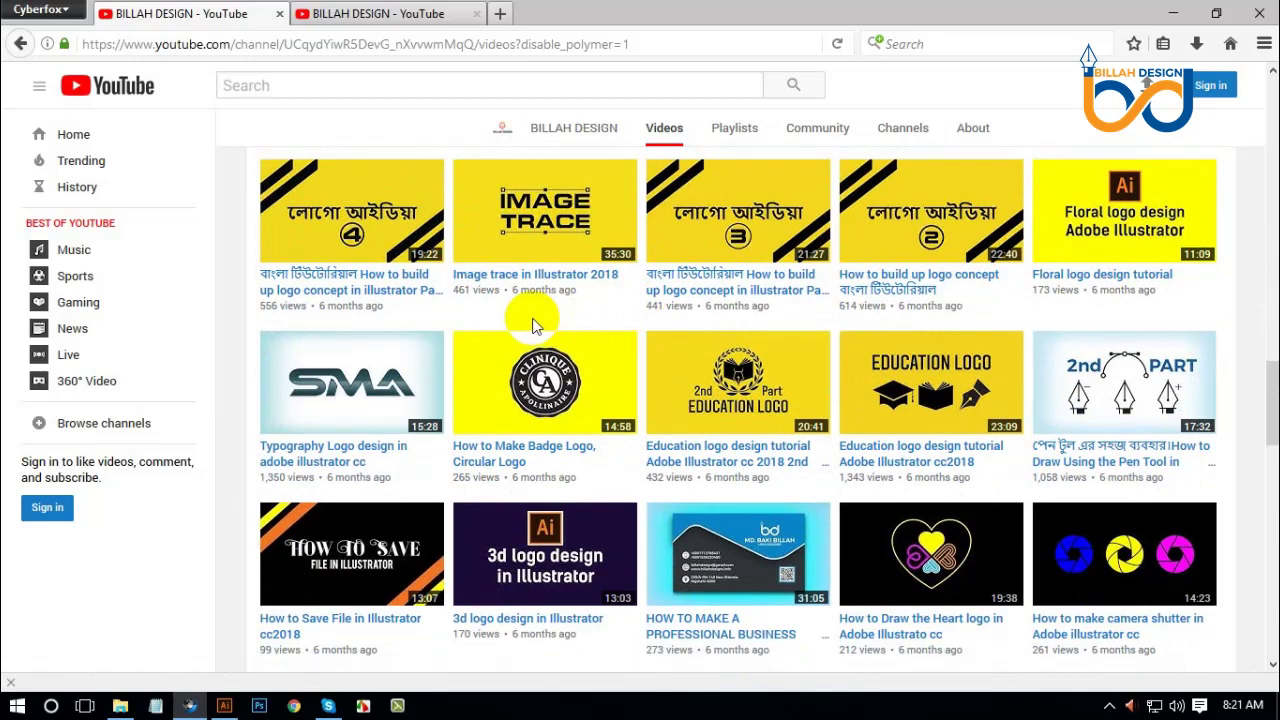
pyautogui.scroll(-2, 536, 318)
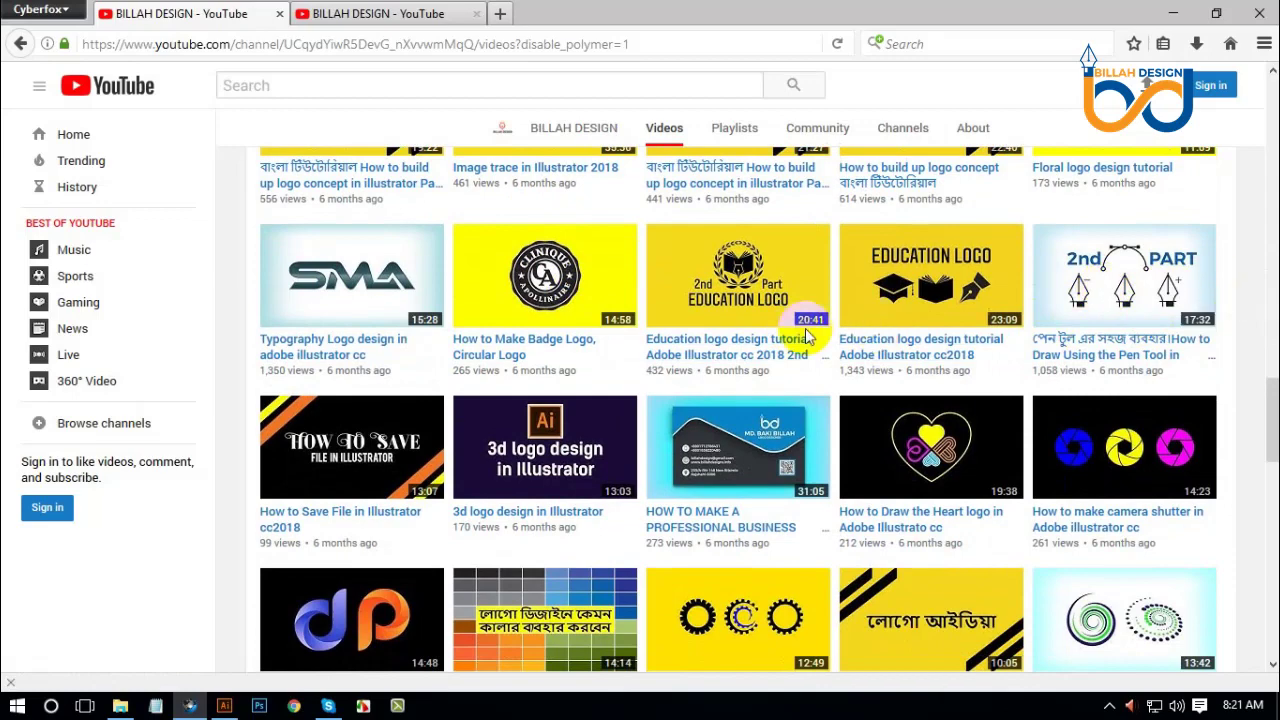
pyautogui.scroll(-8, 777, 337)
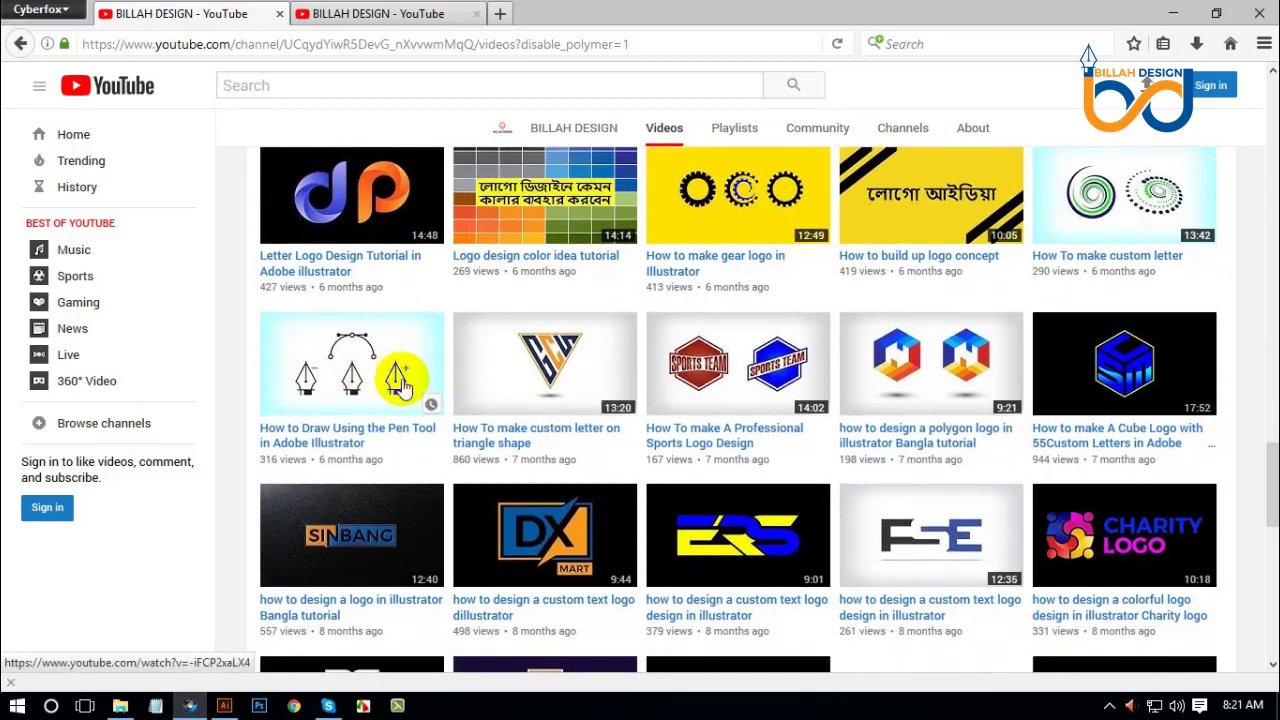
pyautogui.scroll(-8, 520, 410)
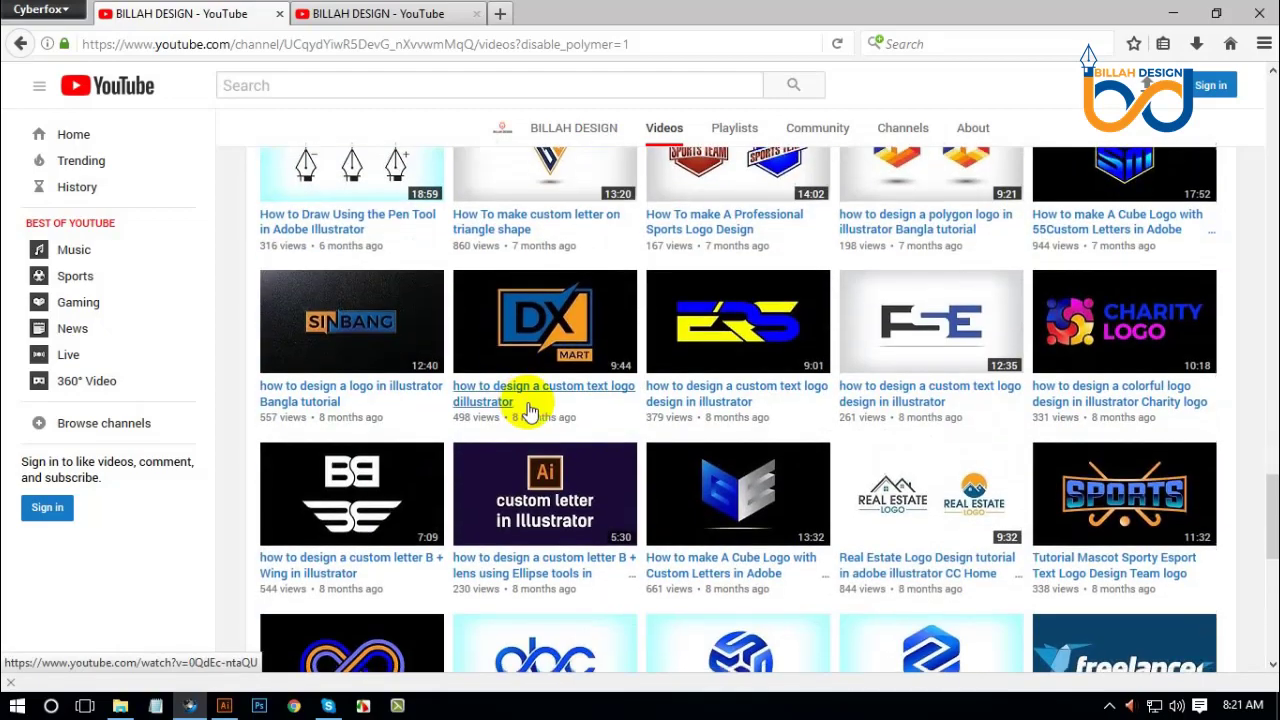
pyautogui.scroll(10, 642, 448)
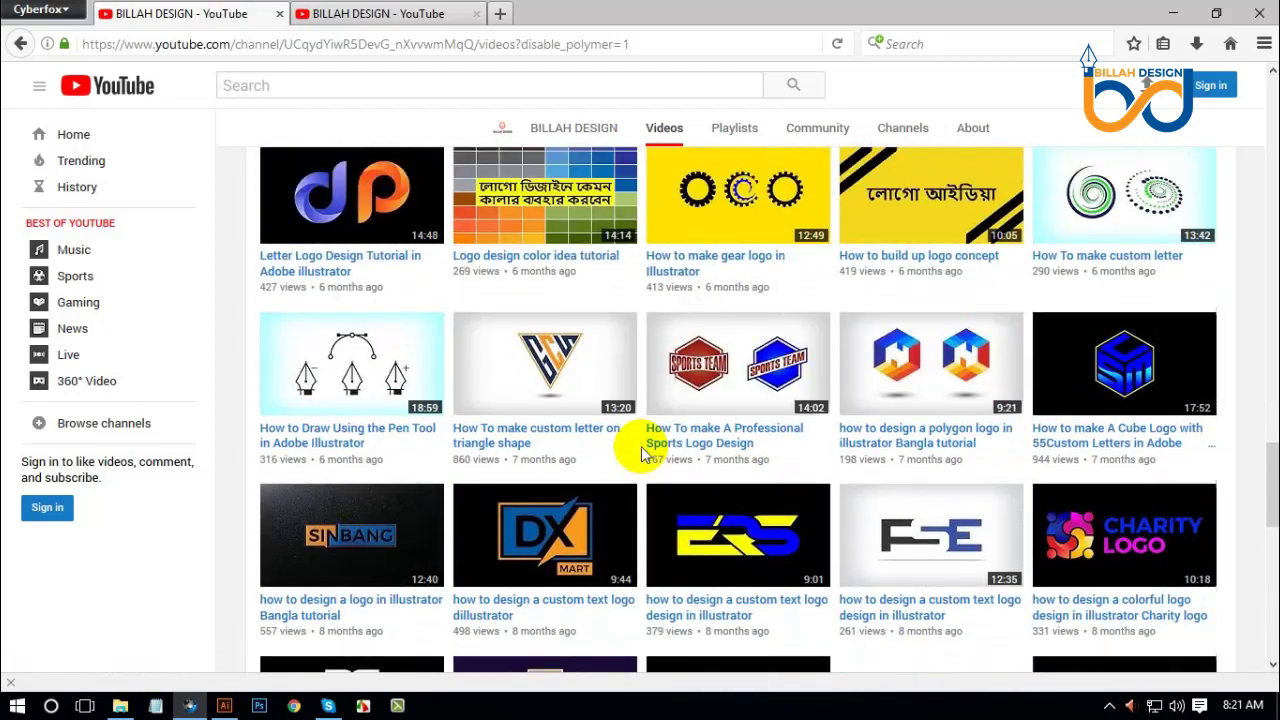
pyautogui.scroll(8, 642, 452)
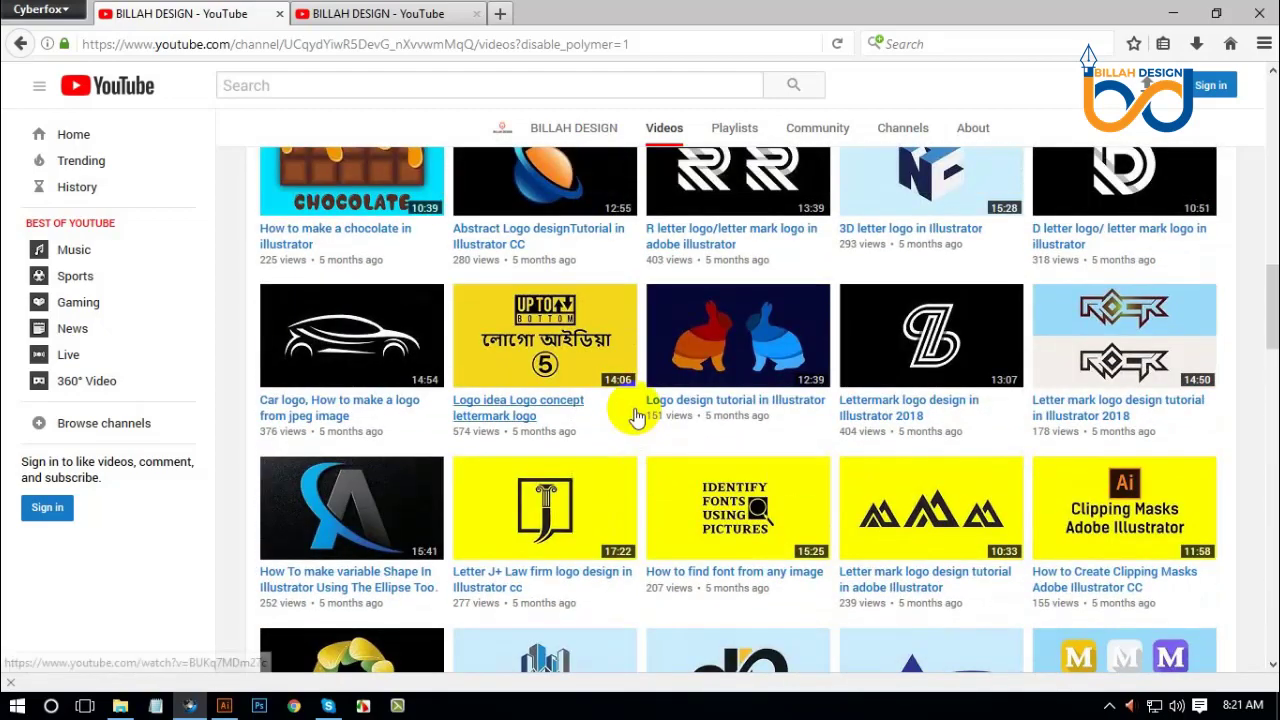
pyautogui.scroll(10, 636, 415)
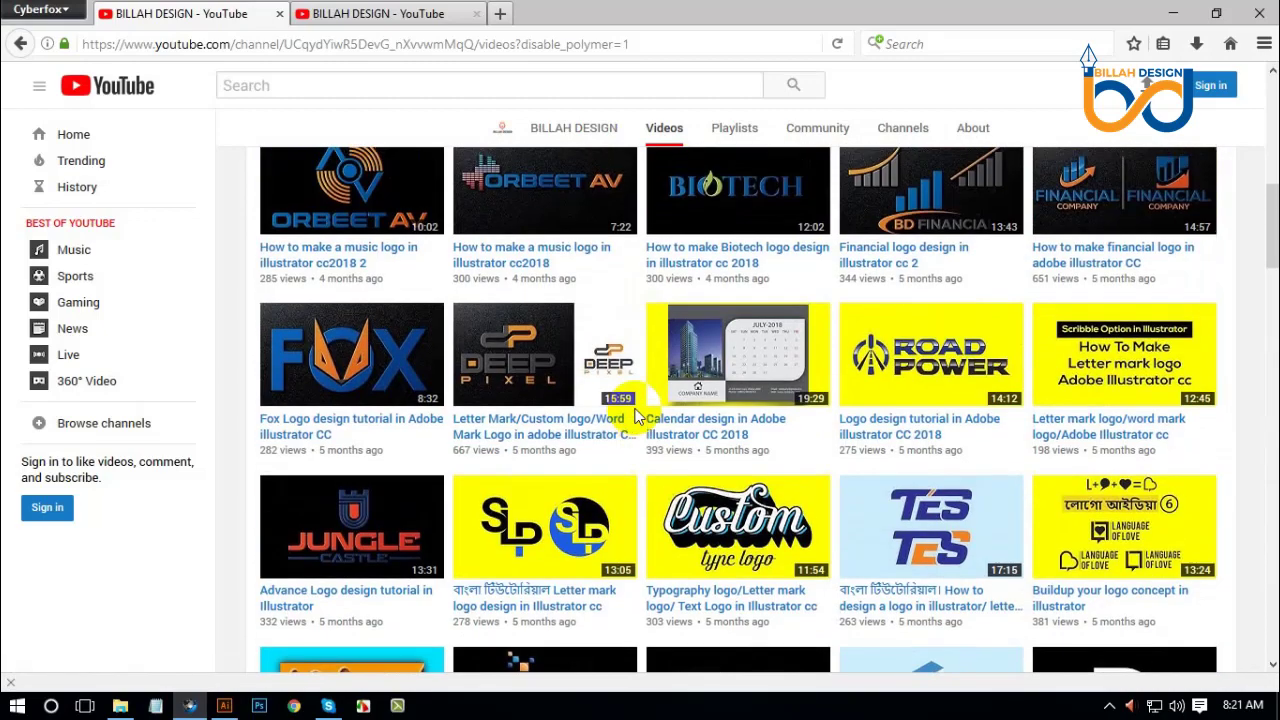
pyautogui.scroll(5, 636, 415)
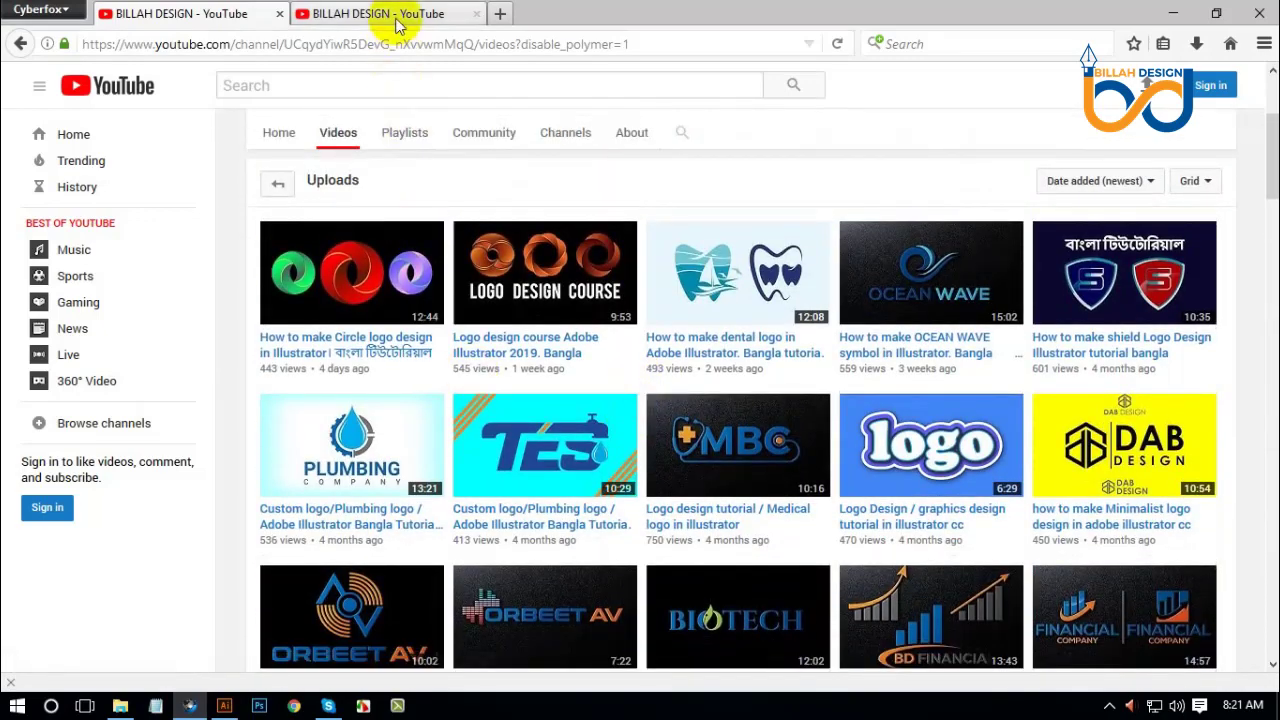
# Back on the Community post, copy the real-estate logo image.
pyautogui.click(396, 16)
pyautogui.rightClick(510, 299)
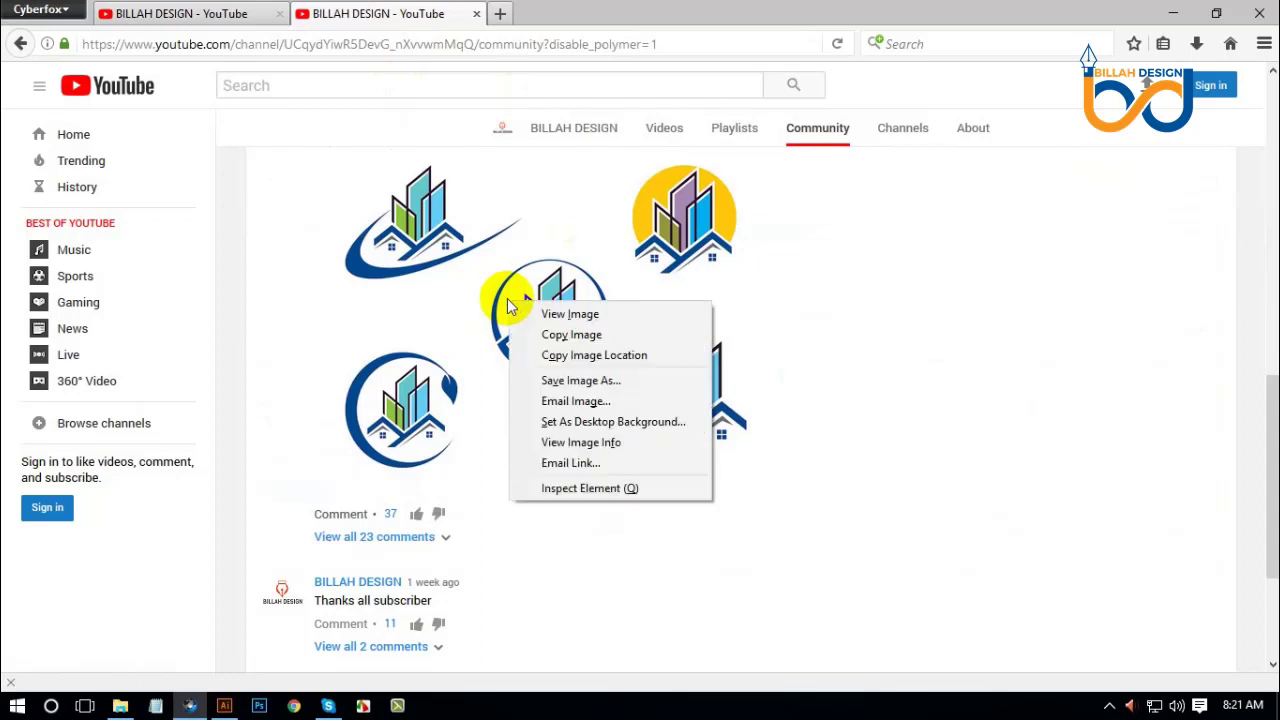
pyautogui.click(589, 338)
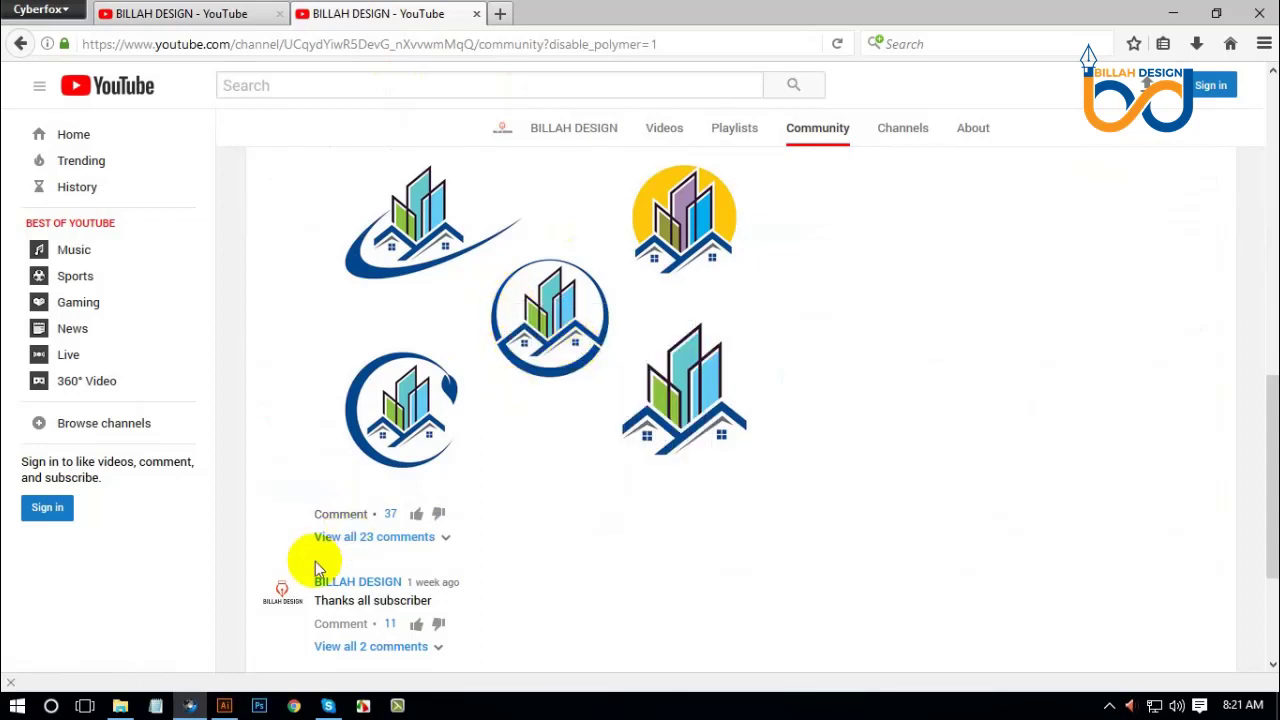
# Paste the logo image into Illustrator, then position and enlarge it on the artboard.
pyautogui.click(230, 706)
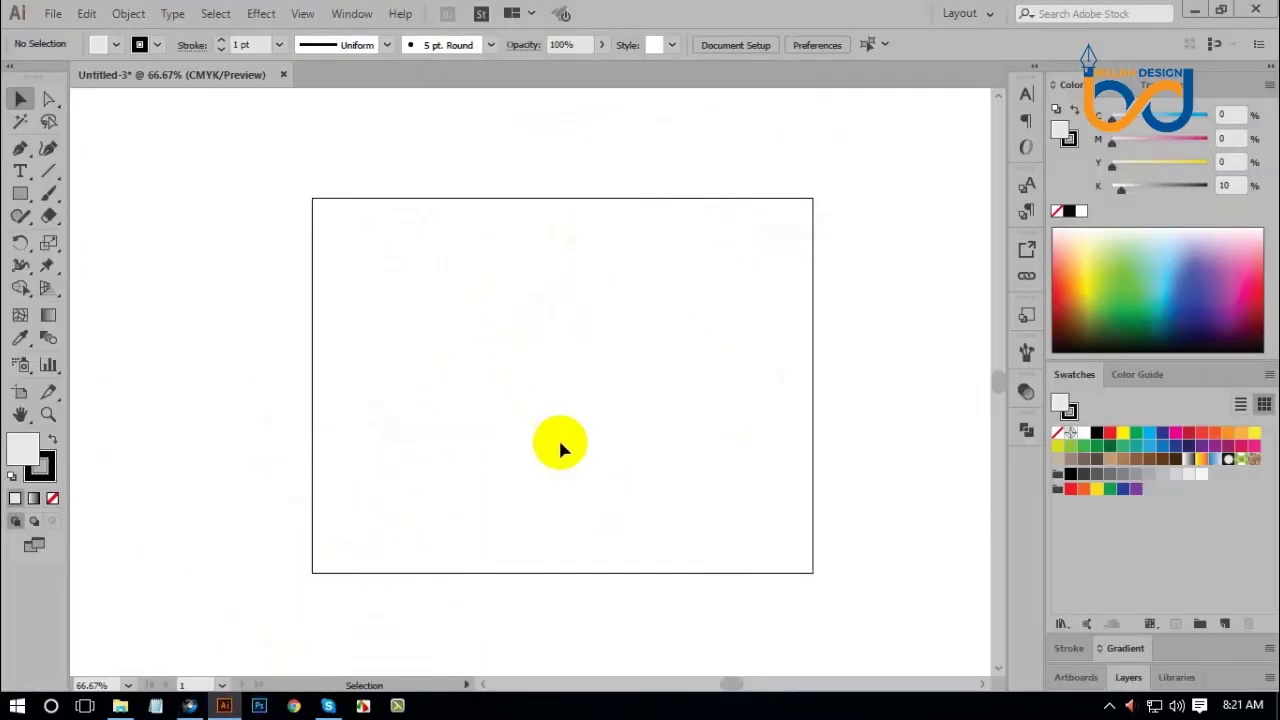
pyautogui.hotkey('ctrl', 'v')
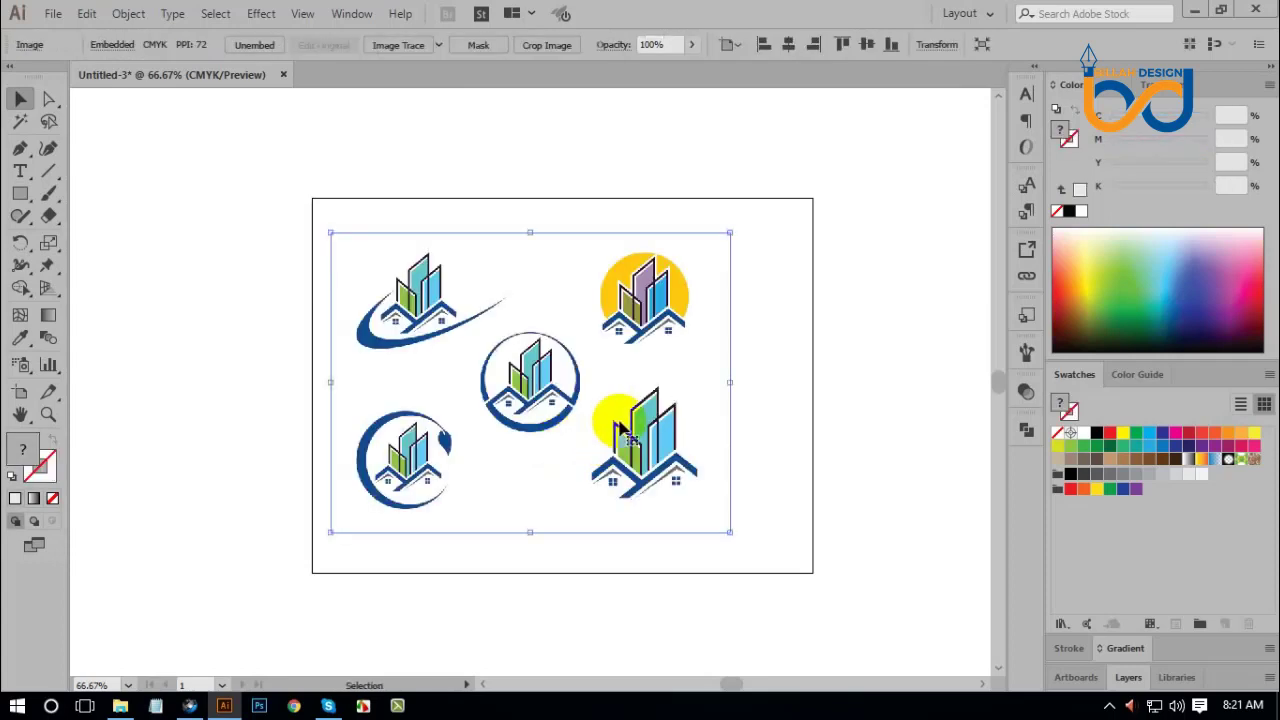
pyautogui.moveTo(611, 429); pyautogui.dragTo(776, 361)
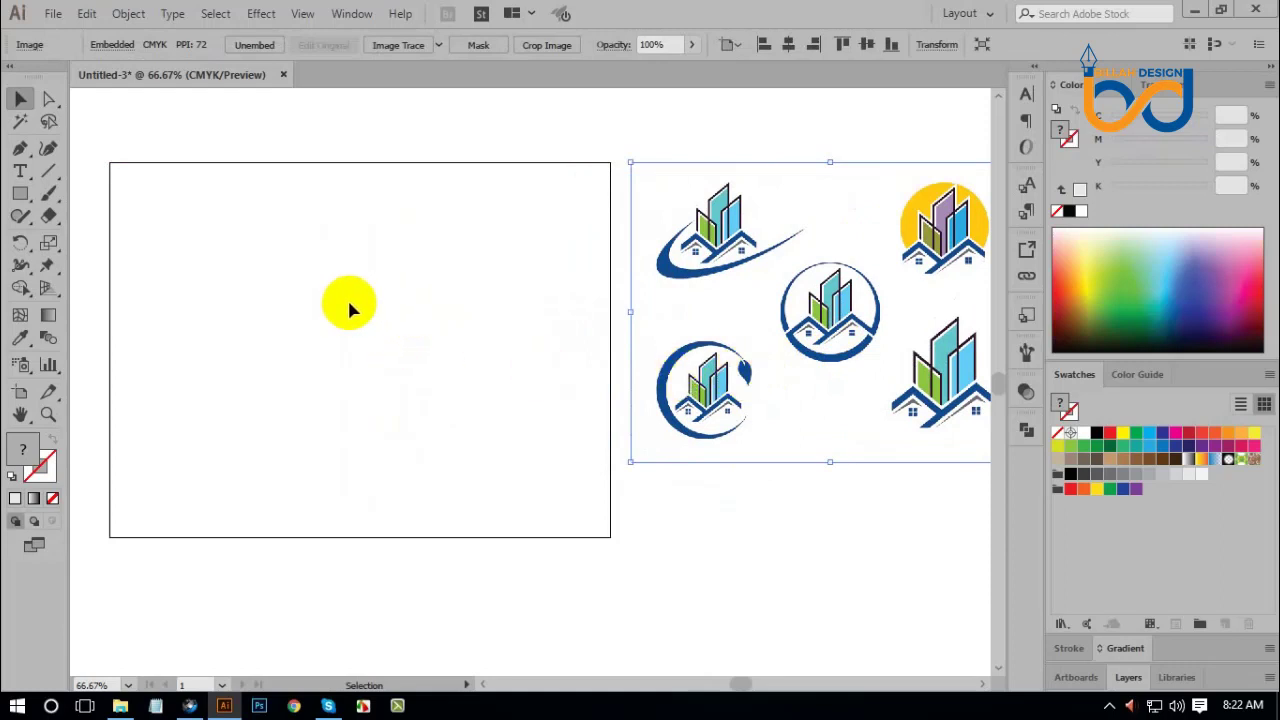
pyautogui.click(424, 335)
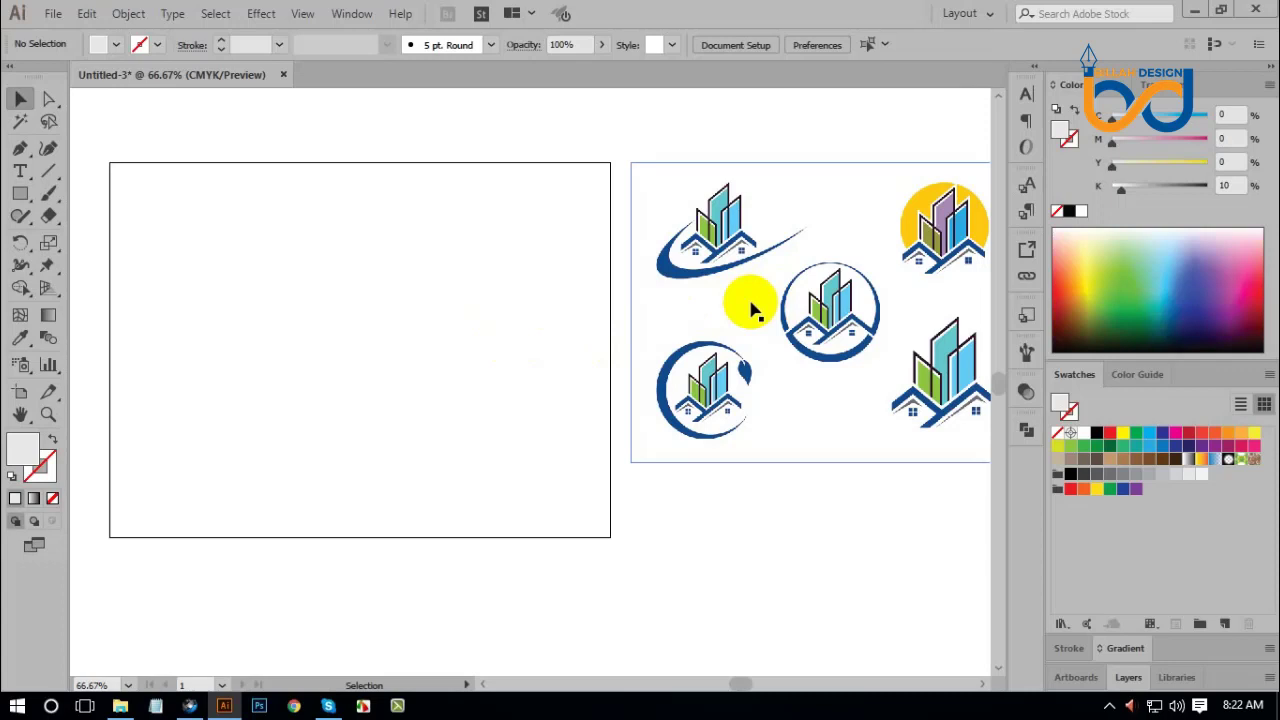
pyautogui.hscroll(-1, 680, 323)
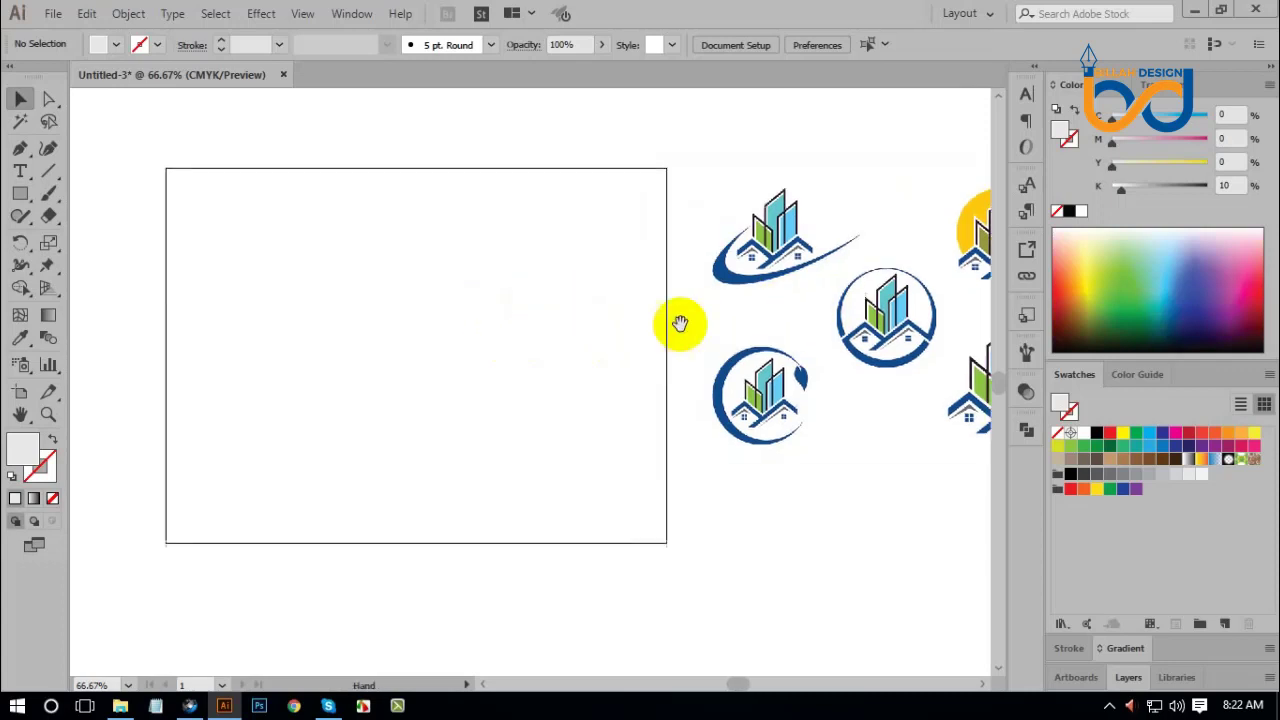
pyautogui.moveTo(860, 328); pyautogui.dragTo(385, 366)
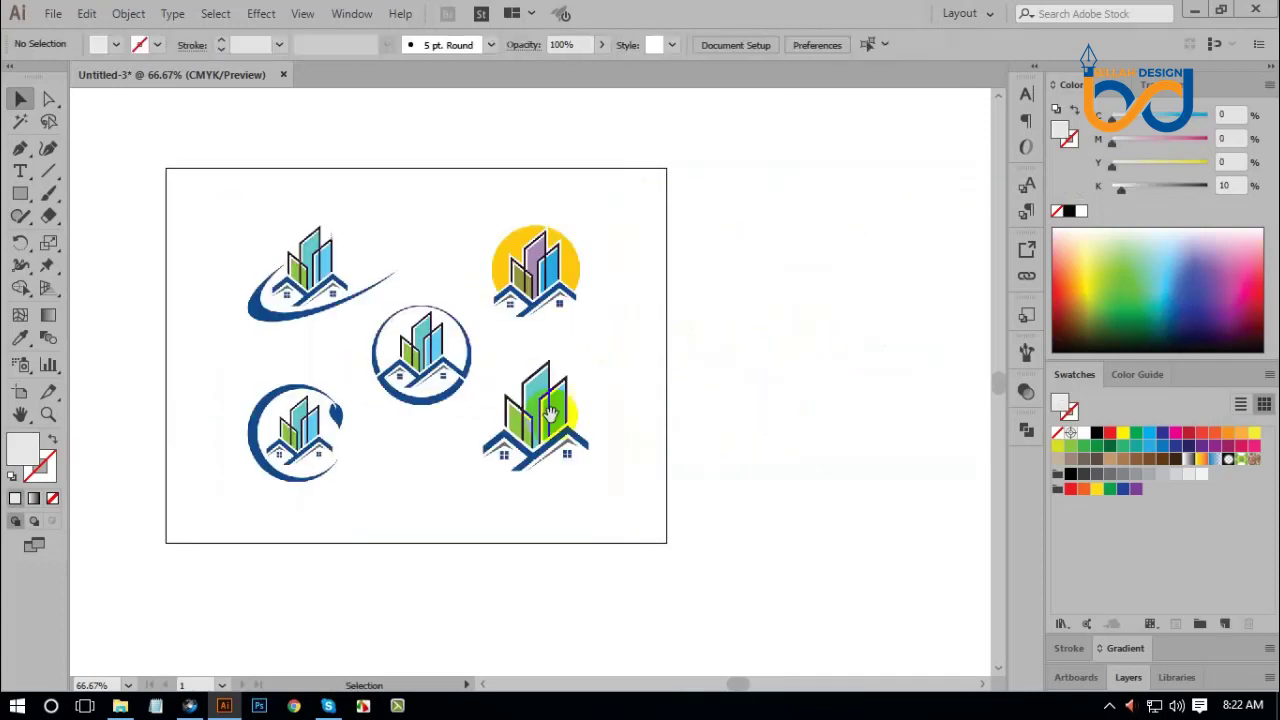
pyautogui.moveTo(523, 411); pyautogui.dragTo(623, 400)
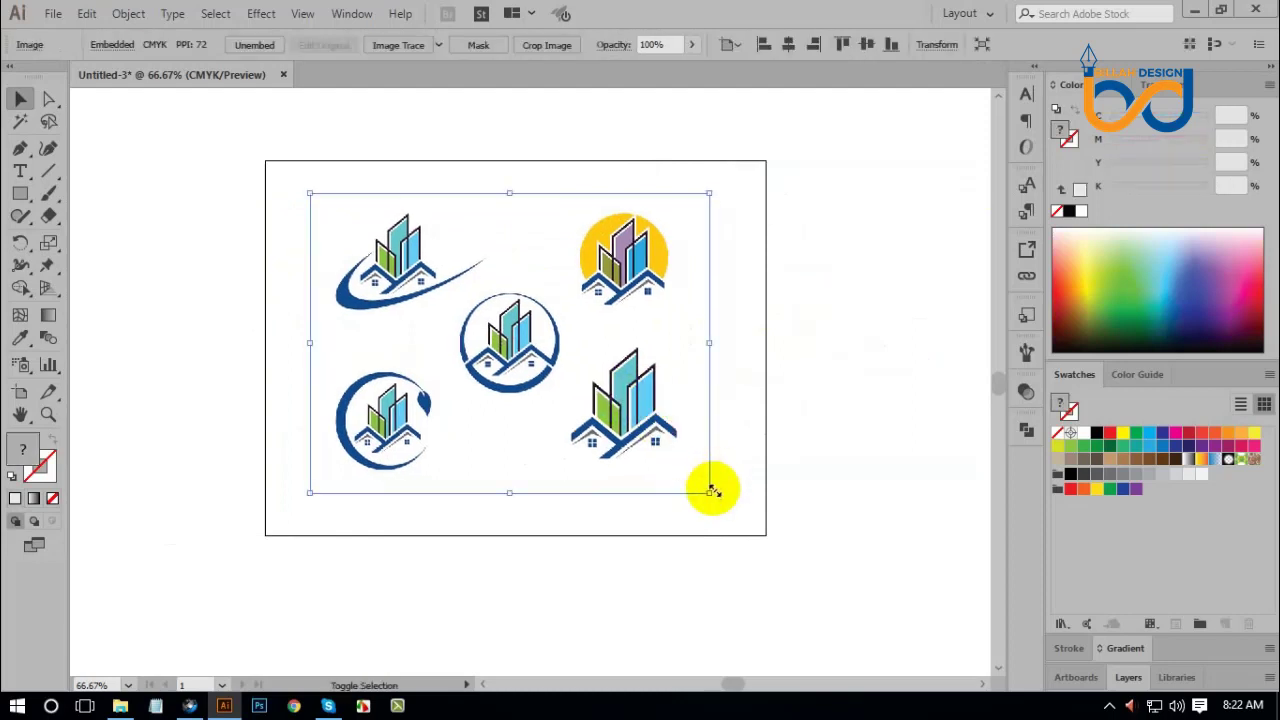
pyautogui.moveTo(711, 490); pyautogui.dragTo(731, 503)
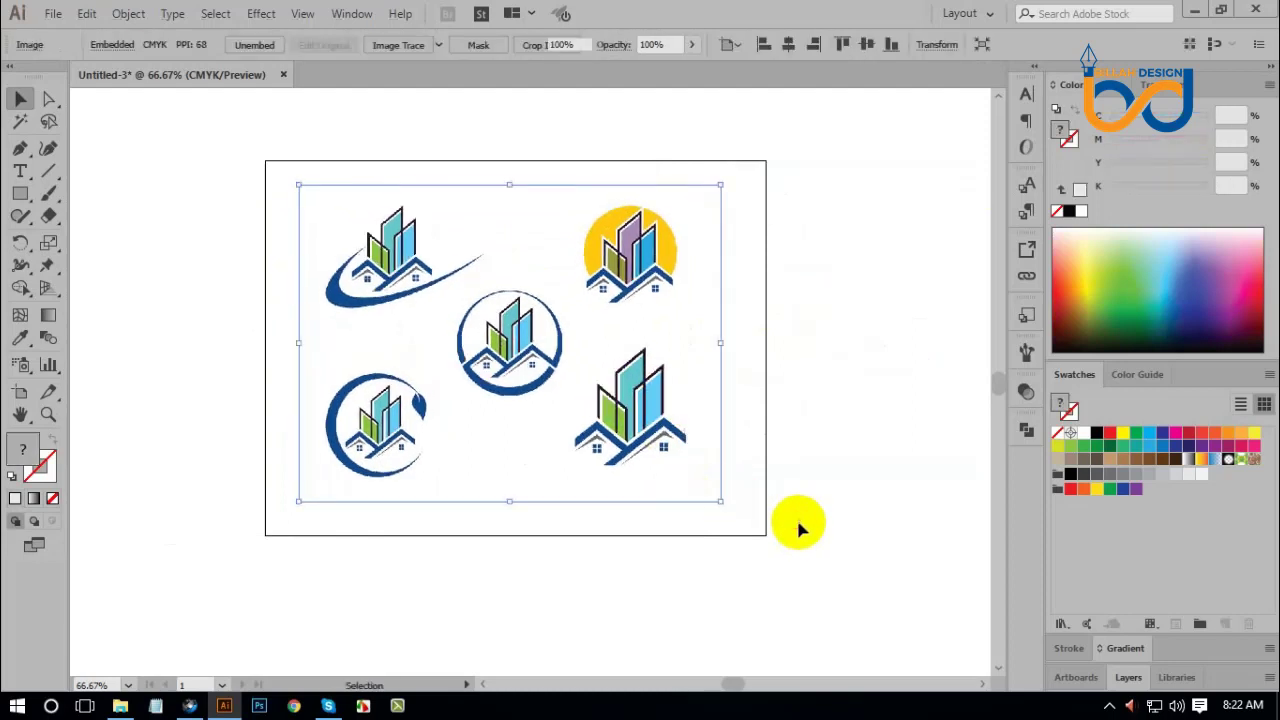
pyautogui.click(808, 526)
pyautogui.moveTo(632, 370); pyautogui.dragTo(640, 340)
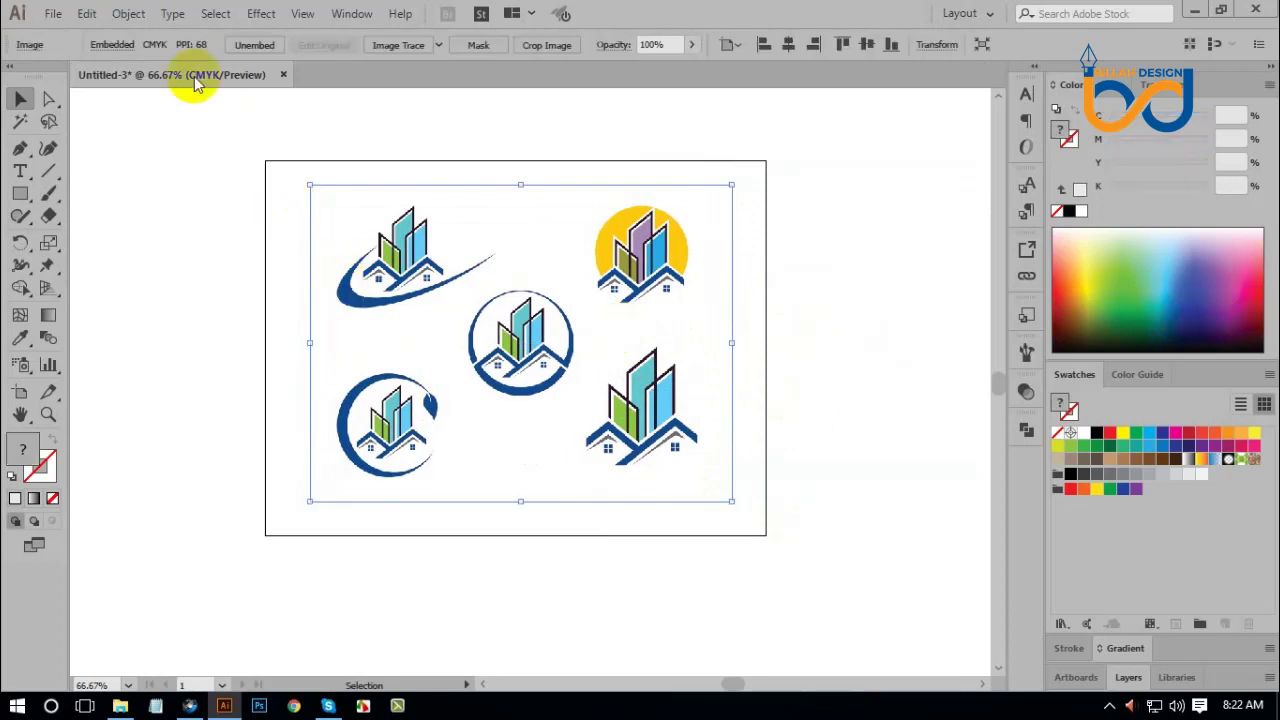
# Lock the reference image with Object > Lock > Selection and confirm it can't be selected.
pyautogui.click(128, 14)
pyautogui.moveTo(206, 102)
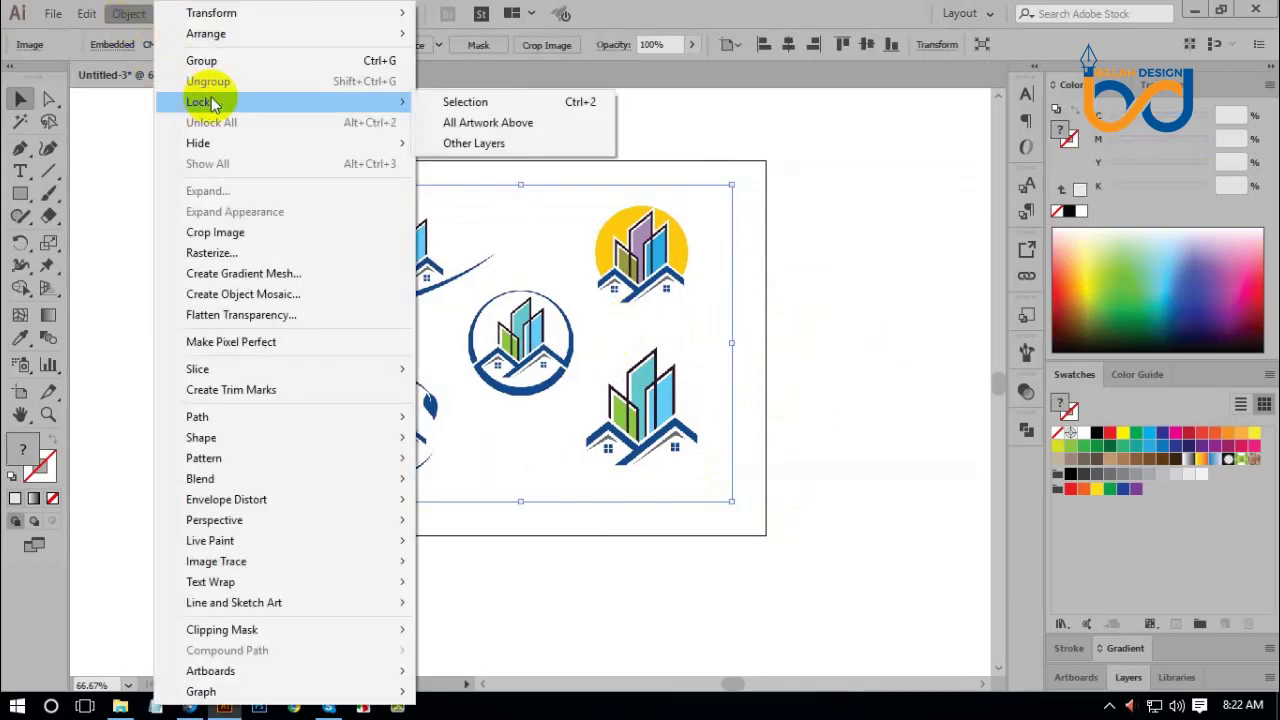
pyautogui.click(460, 102)
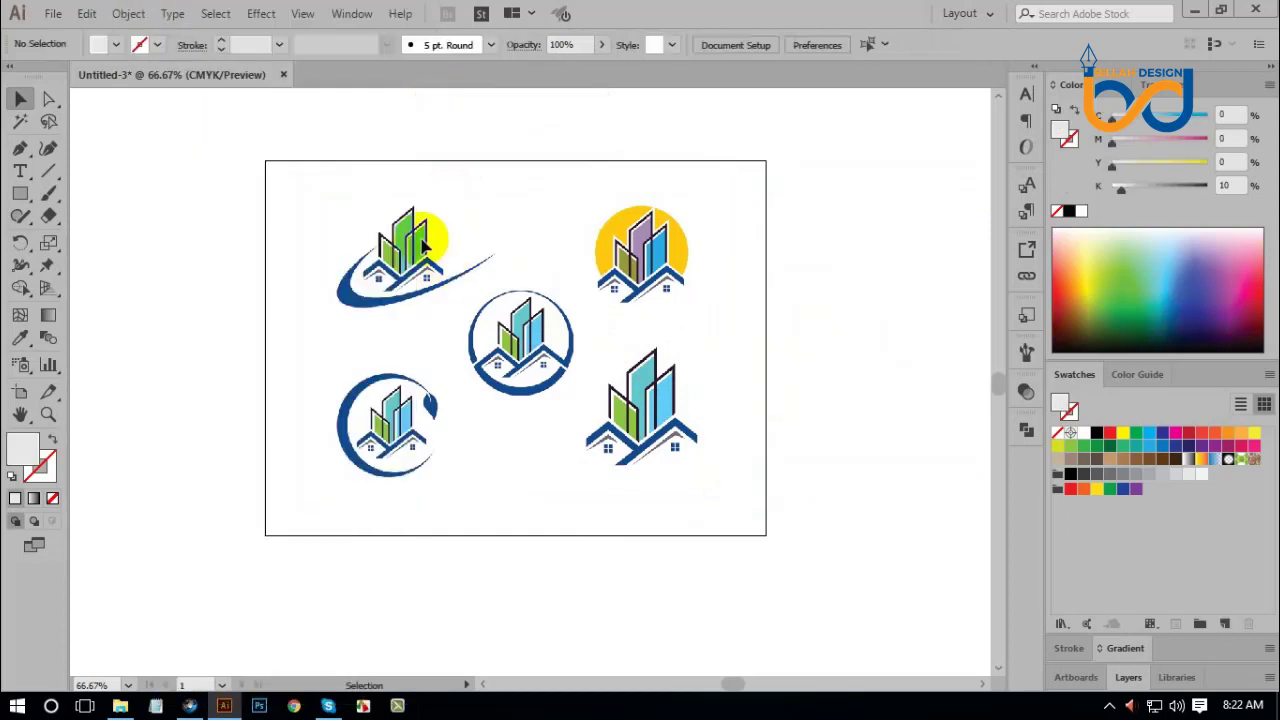
pyautogui.moveTo(492, 300); pyautogui.dragTo(612, 407)
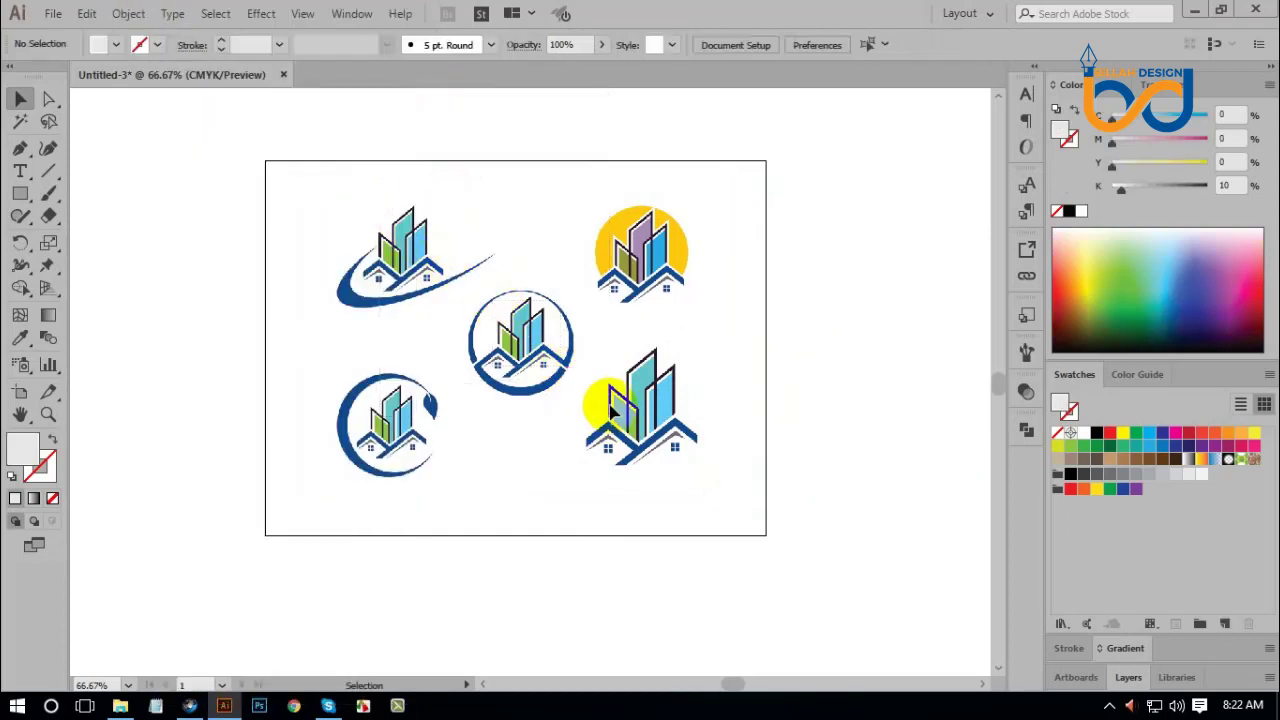
# Draw a black-stroked triangle with no fill beside the first logo.
pyautogui.hotkey('ctrl', '+')
pyautogui.hotkey('ctrl', '+')
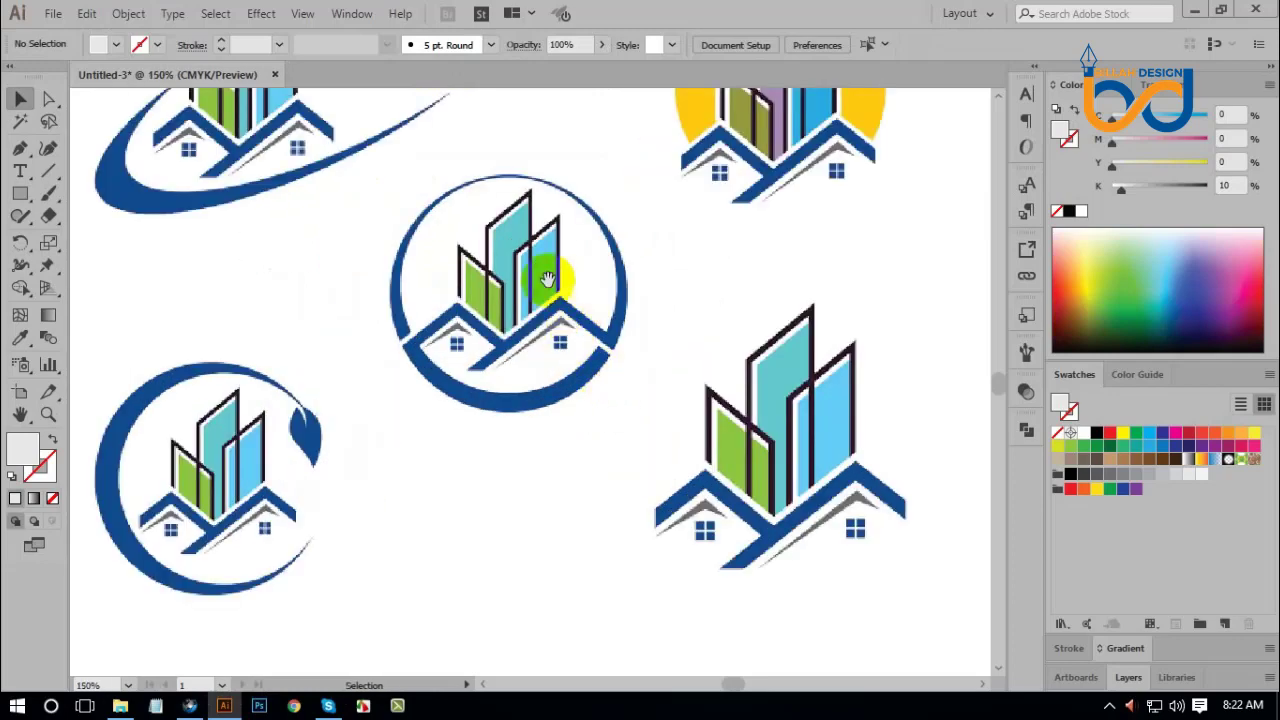
pyautogui.moveTo(551, 277); pyautogui.dragTo(674, 400)
pyautogui.moveTo(578, 350); pyautogui.dragTo(600, 371)
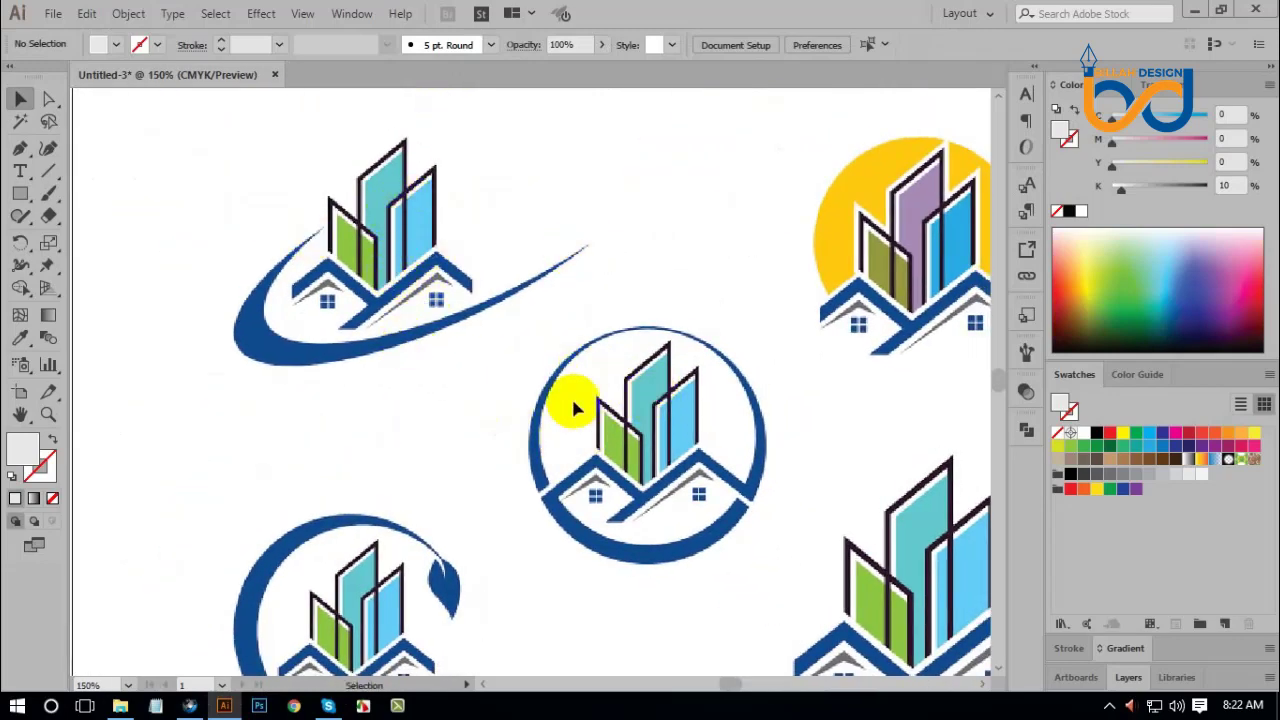
pyautogui.moveTo(575, 408)
pyautogui.mouseDown()
pyautogui.moveTo(554, 391)
pyautogui.moveTo(589, 380)
pyautogui.moveTo(579, 384)
pyautogui.mouseUp()
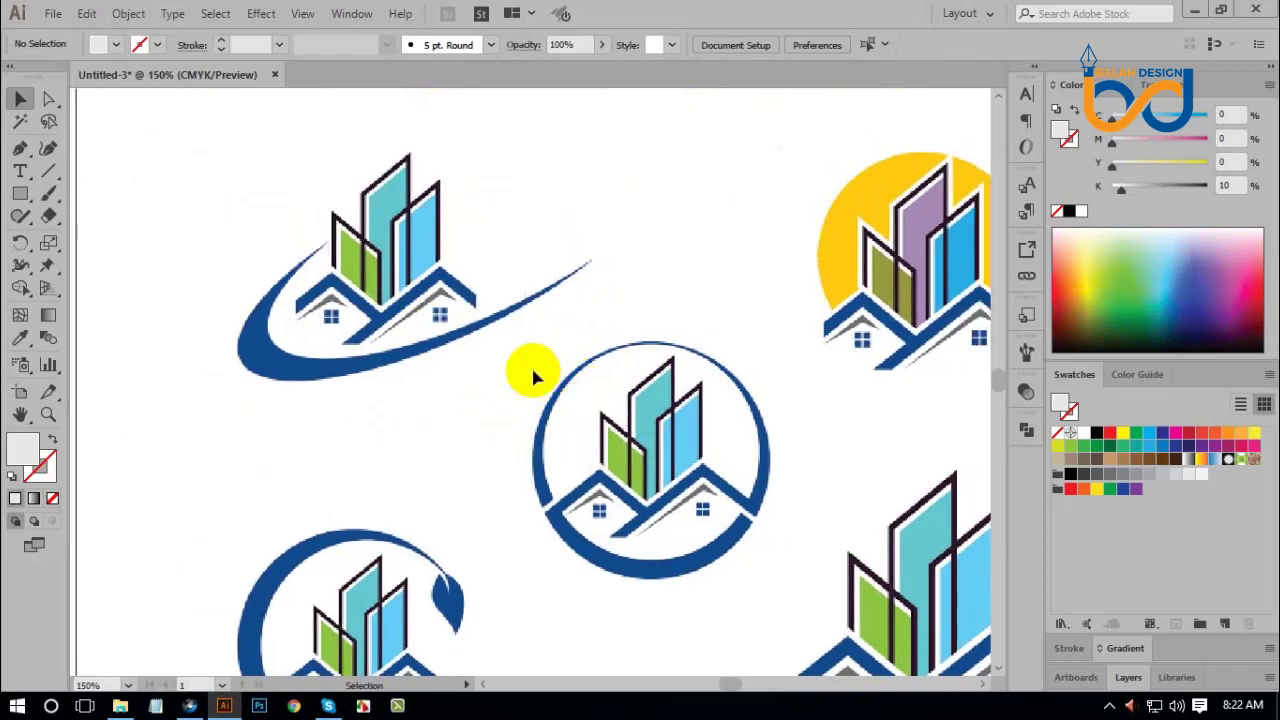
pyautogui.press('d')
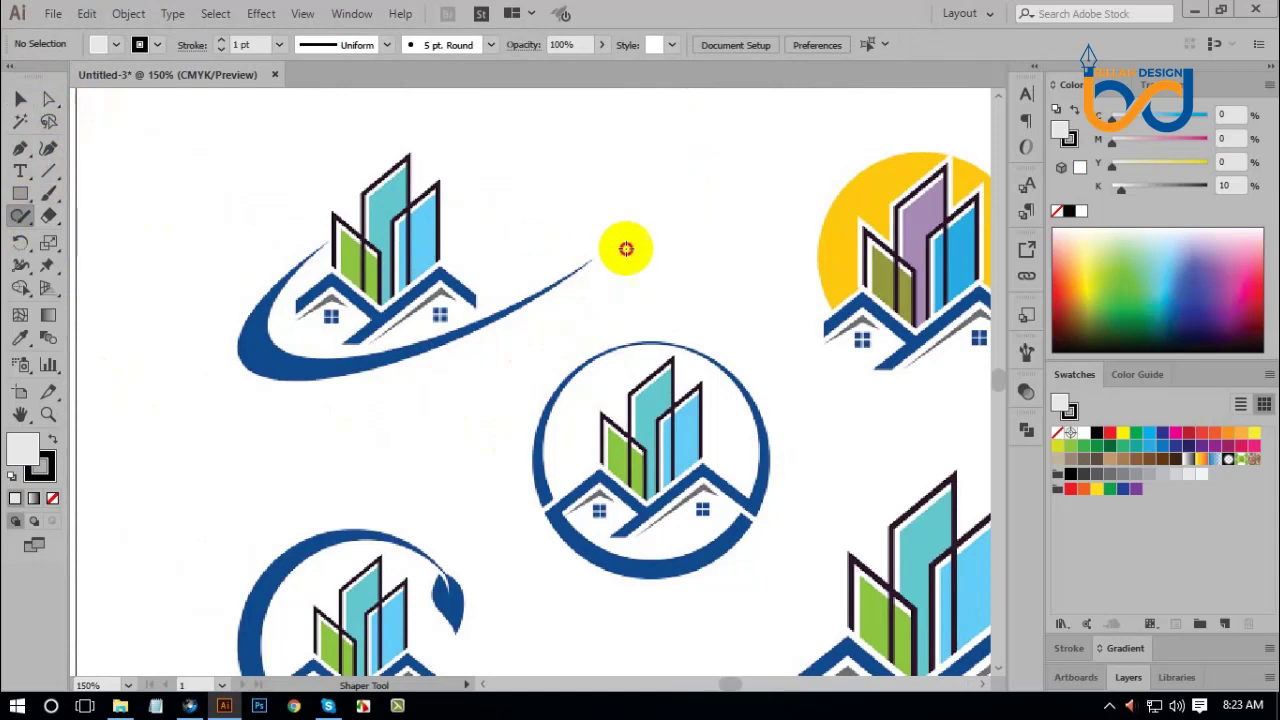
pyautogui.moveTo(626, 249)
pyautogui.mouseDown()
pyautogui.moveTo(674, 194)
pyautogui.moveTo(612, 214)
pyautogui.mouseUp()
pyautogui.click(21, 98)
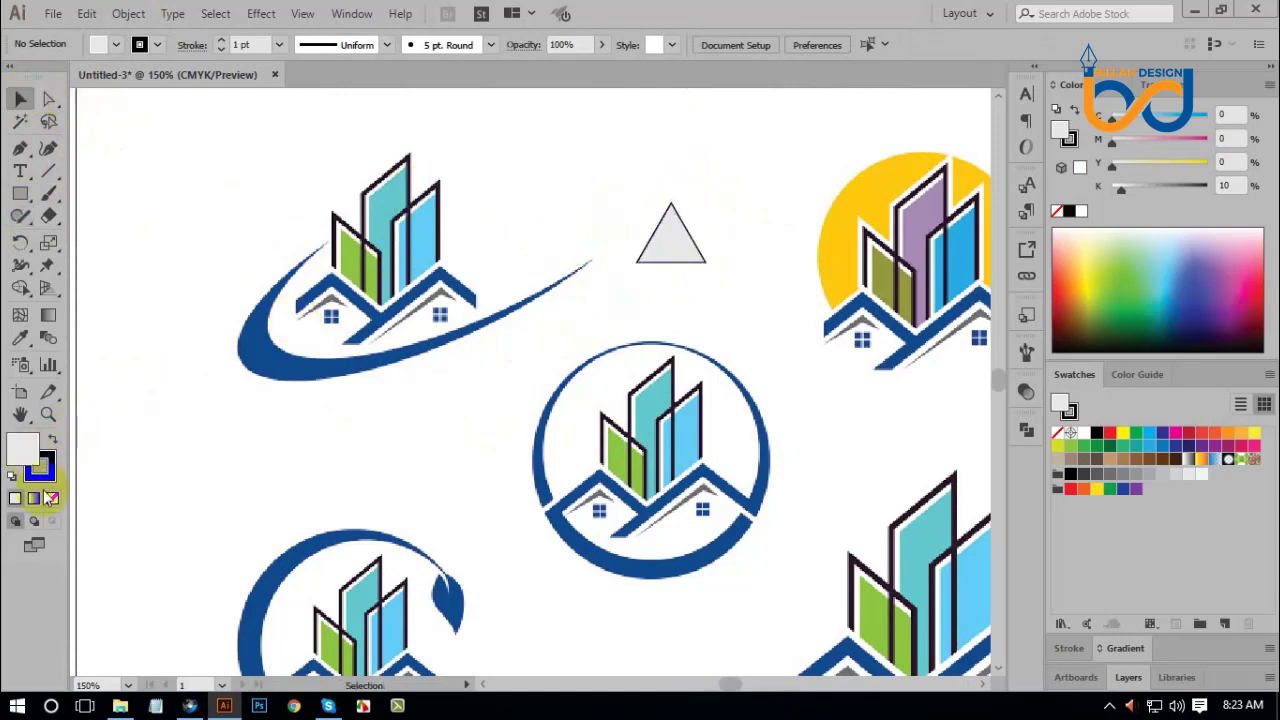
pyautogui.click(52, 500)
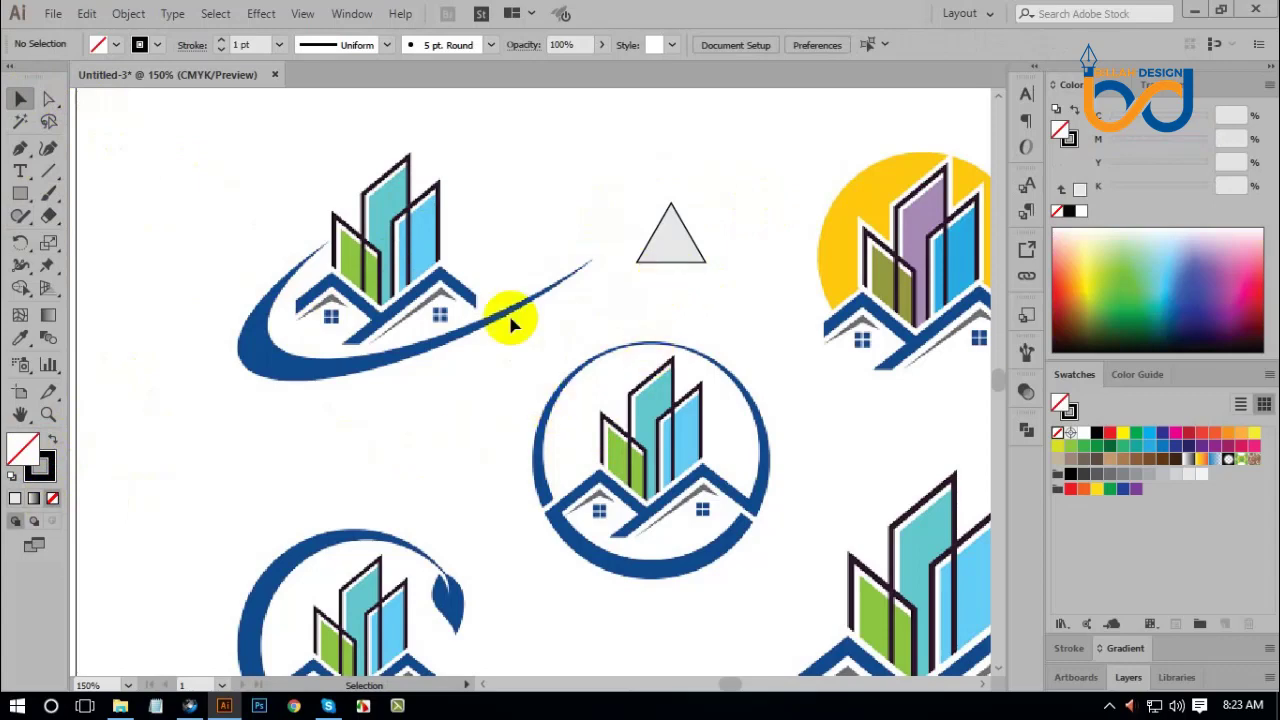
pyautogui.click(668, 240)
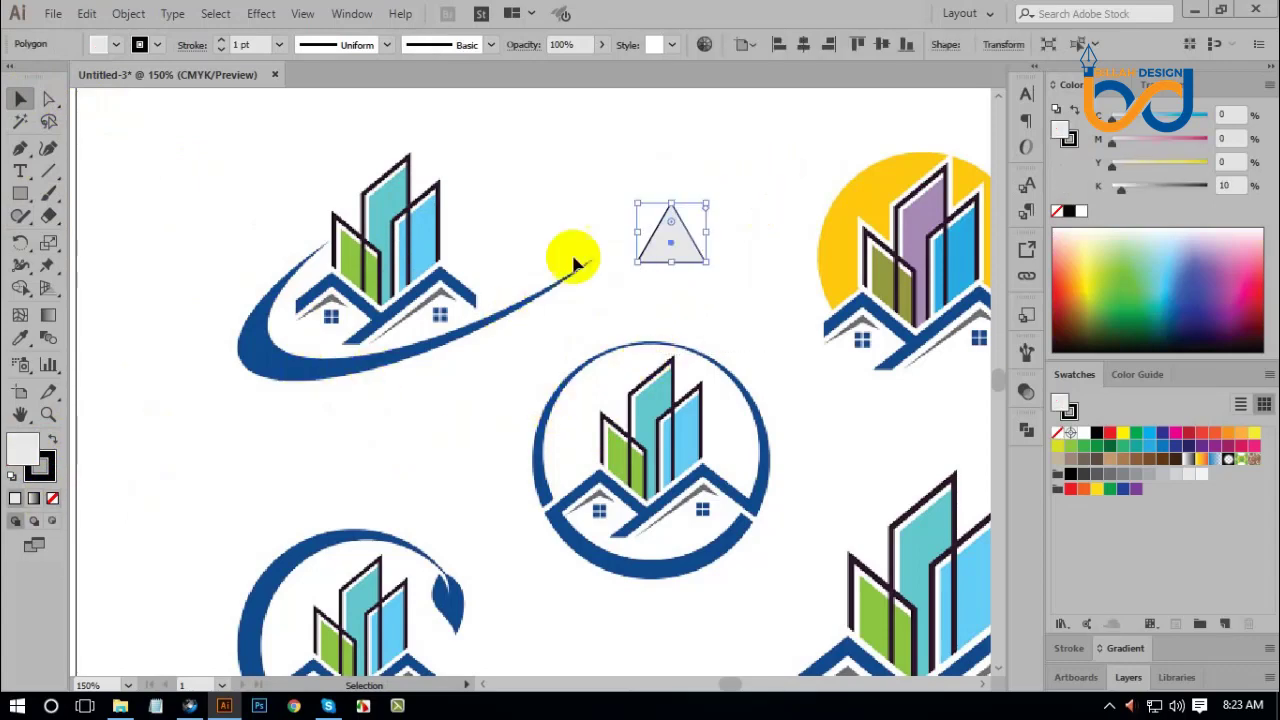
pyautogui.click(52, 498)
# Move the triangle onto the right roof, with its apex on the roof peak.
pyautogui.click(390, 463)
pyautogui.hscroll(-3, 623, 400)
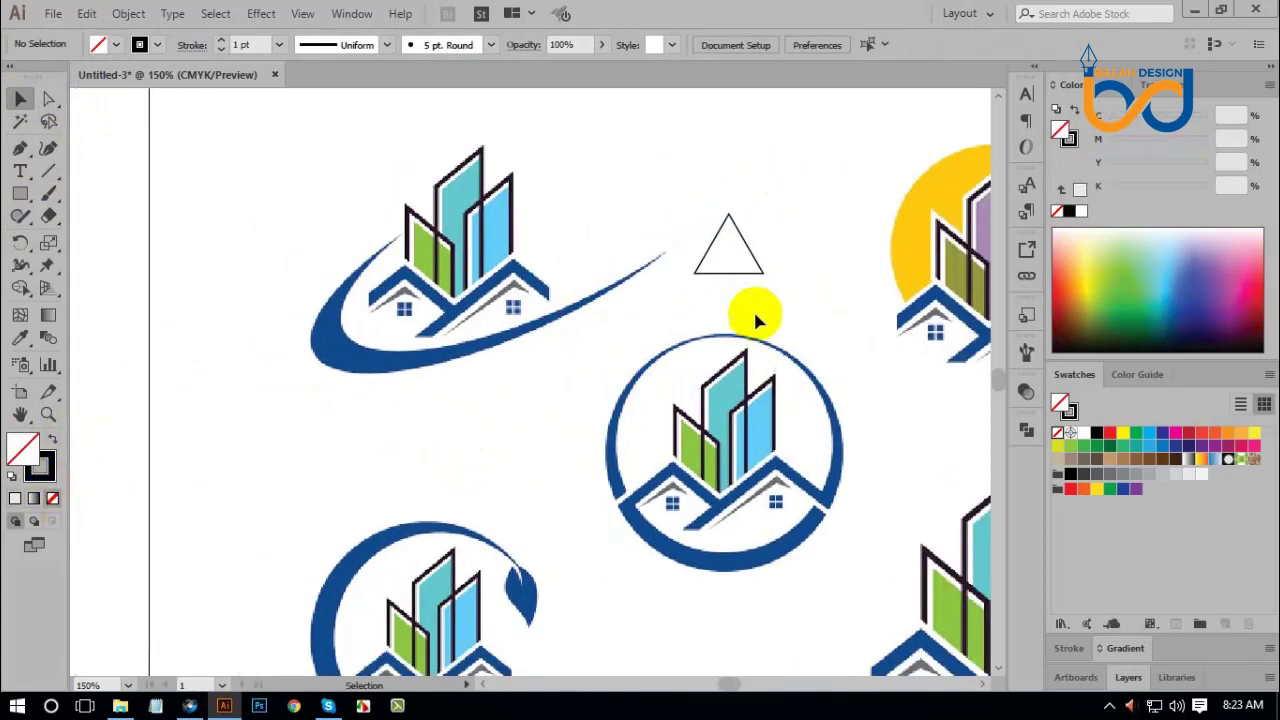
pyautogui.moveTo(749, 274); pyautogui.dragTo(524, 360)
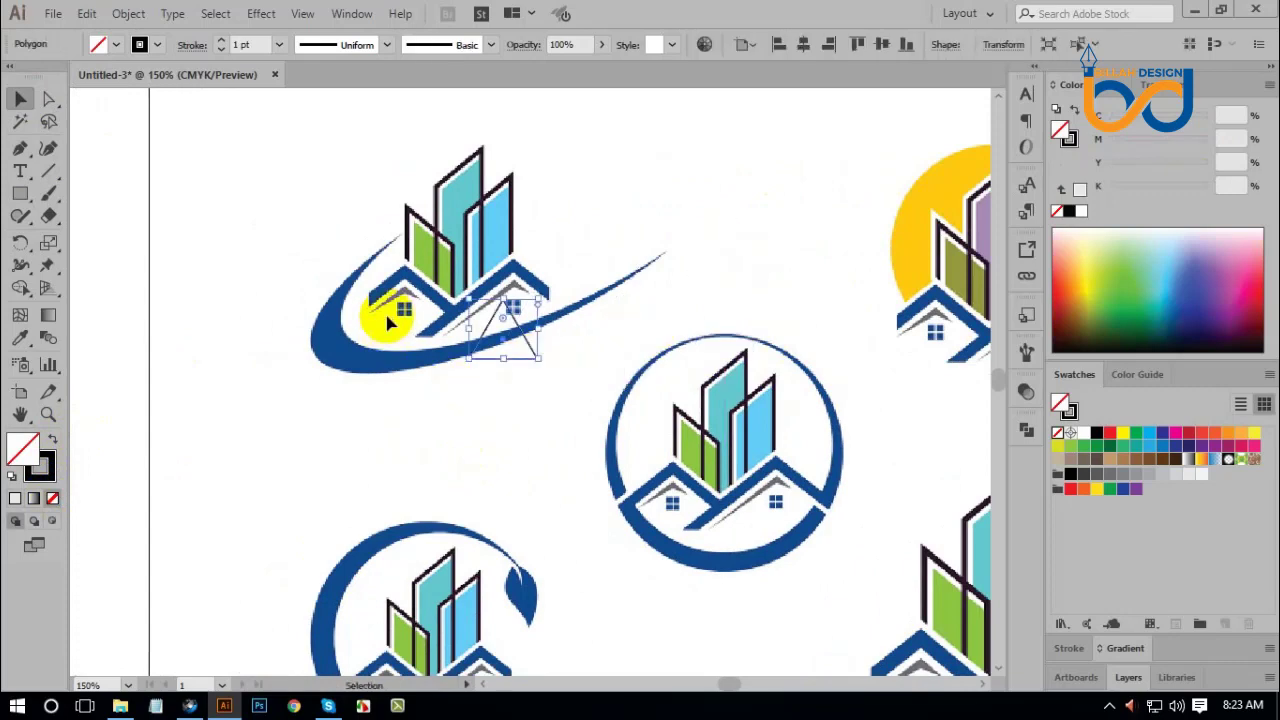
pyautogui.click(484, 430)
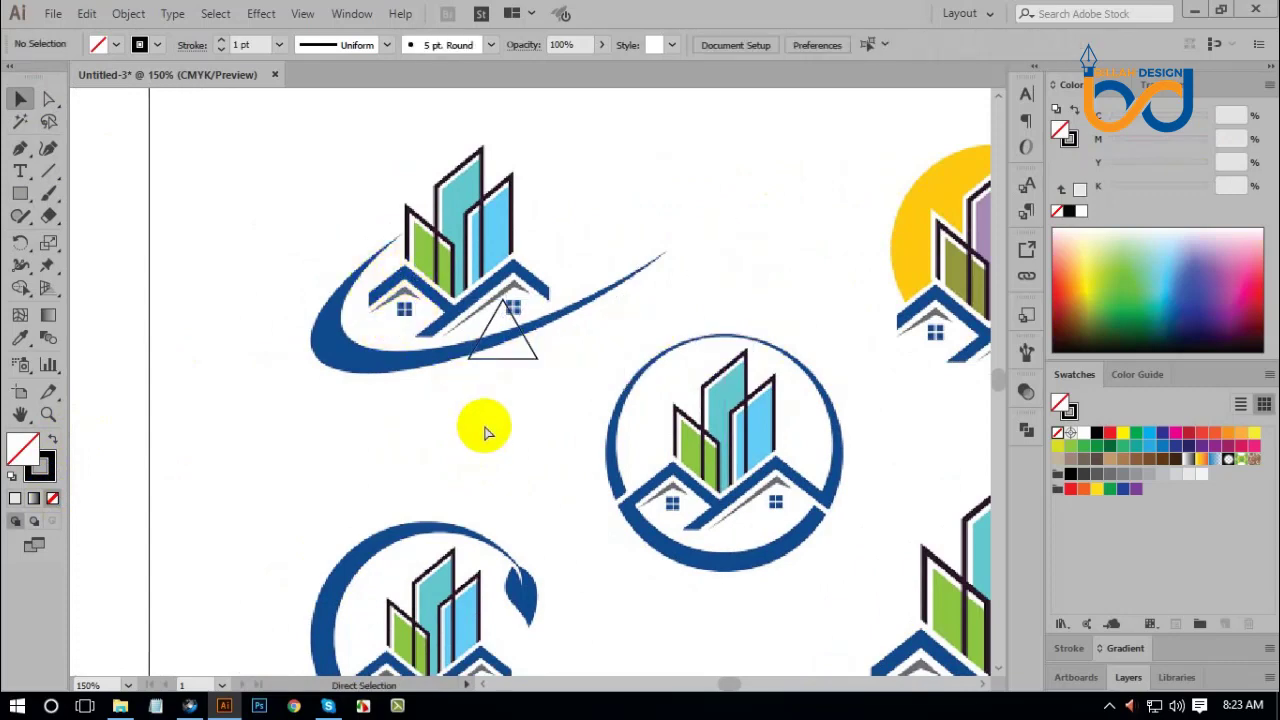
pyautogui.hotkey('ctrl', '=')
pyautogui.hotkey('ctrl', '=')
pyautogui.moveTo(464, 393); pyautogui.dragTo(674, 464)
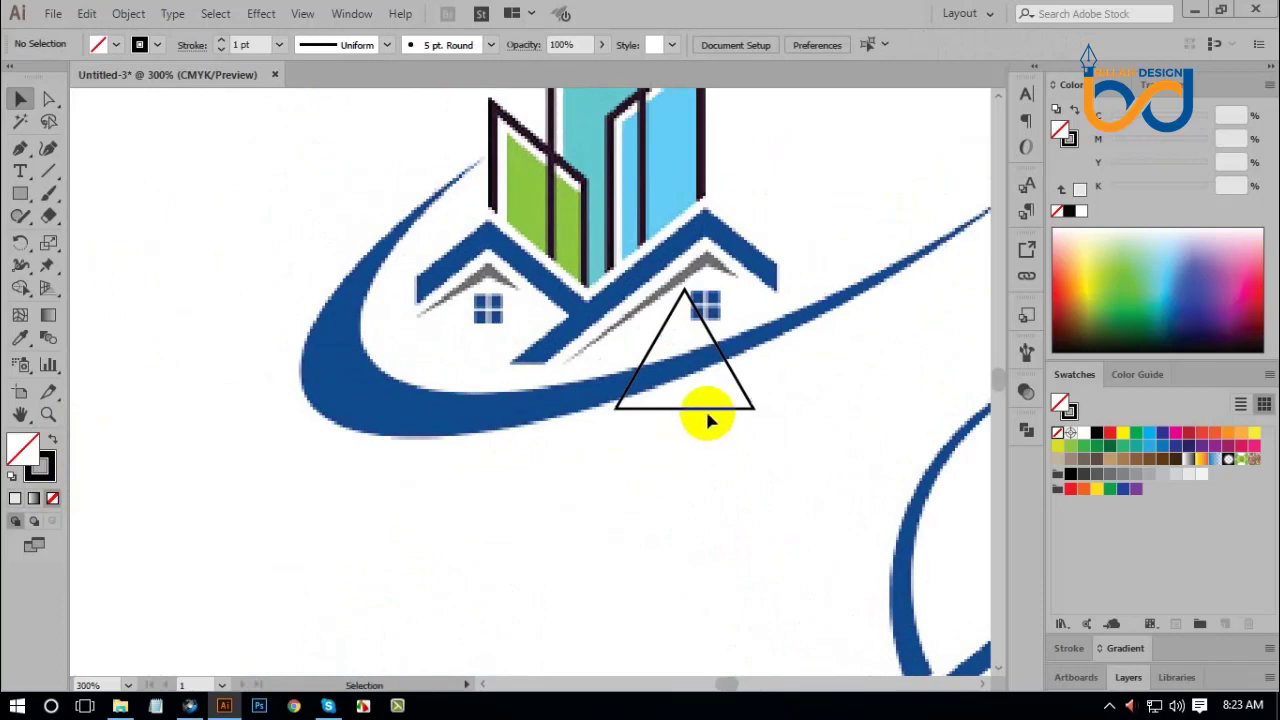
pyautogui.moveTo(708, 420); pyautogui.dragTo(710, 372)
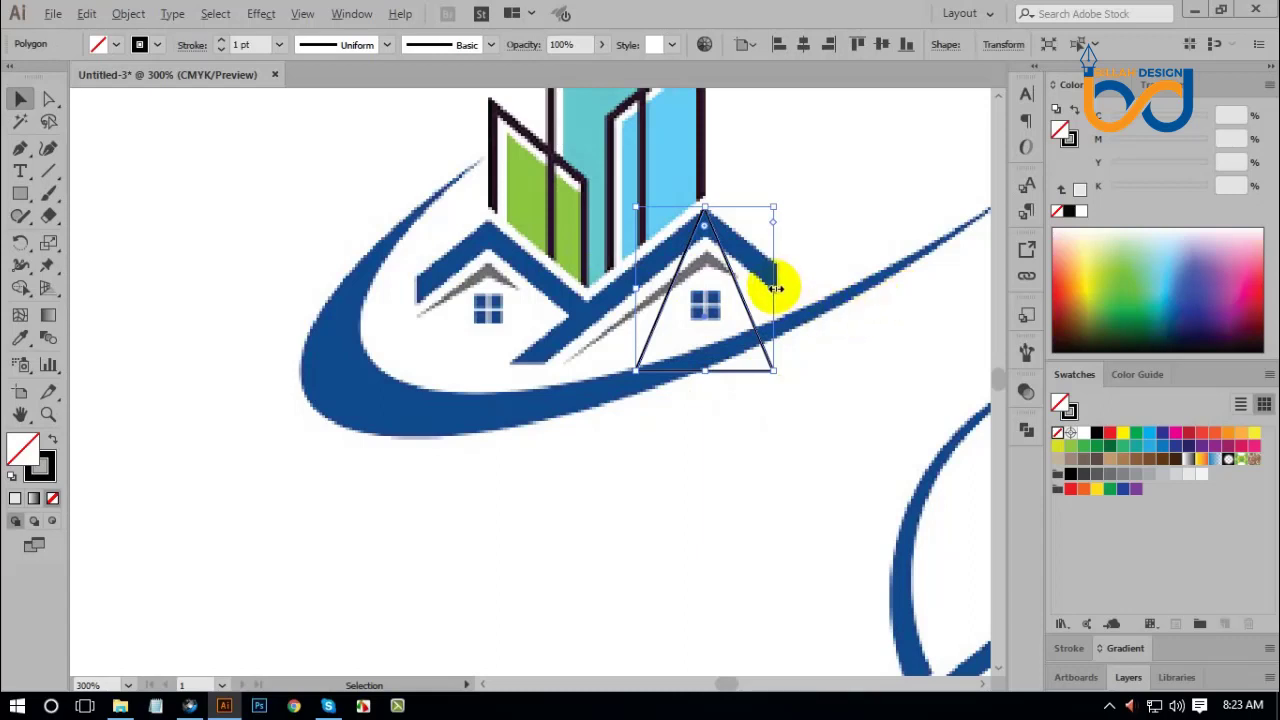
# Widen the triangle to match the roof slopes and duplicate it slightly lower.
pyautogui.moveTo(775, 288); pyautogui.dragTo(908, 272)
pyautogui.click(830, 469)
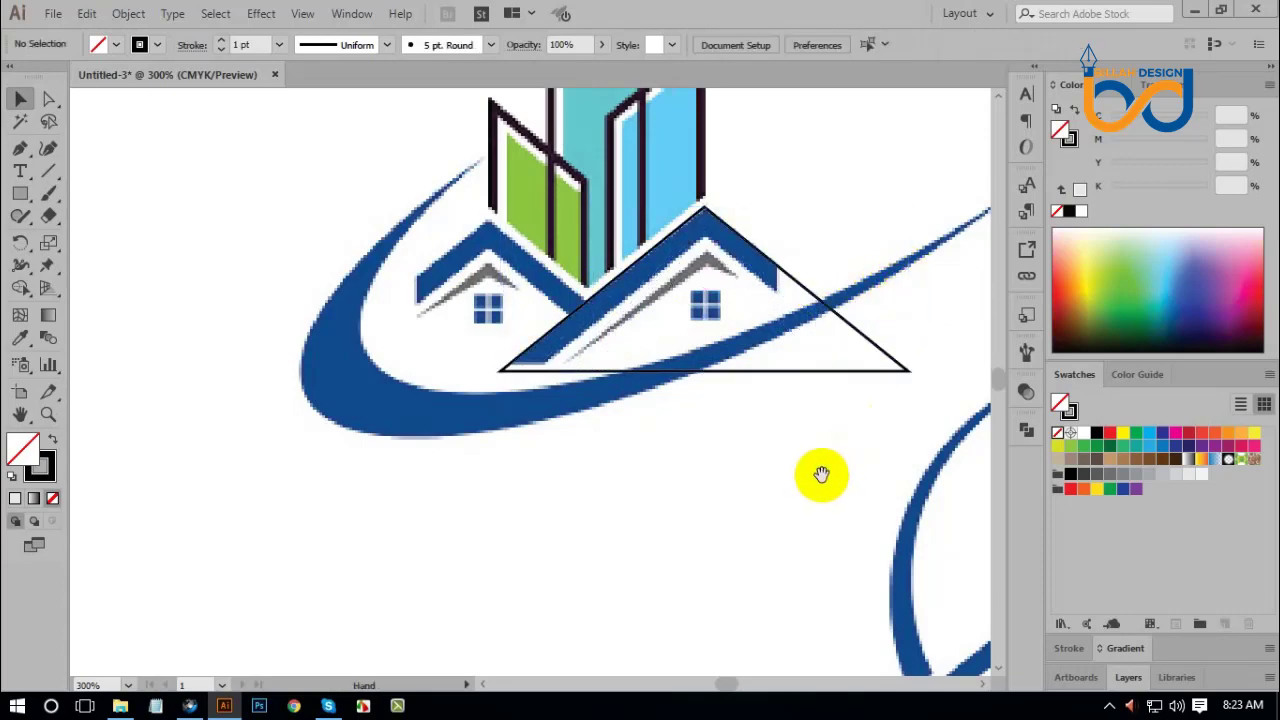
pyautogui.moveTo(820, 474); pyautogui.dragTo(803, 476)
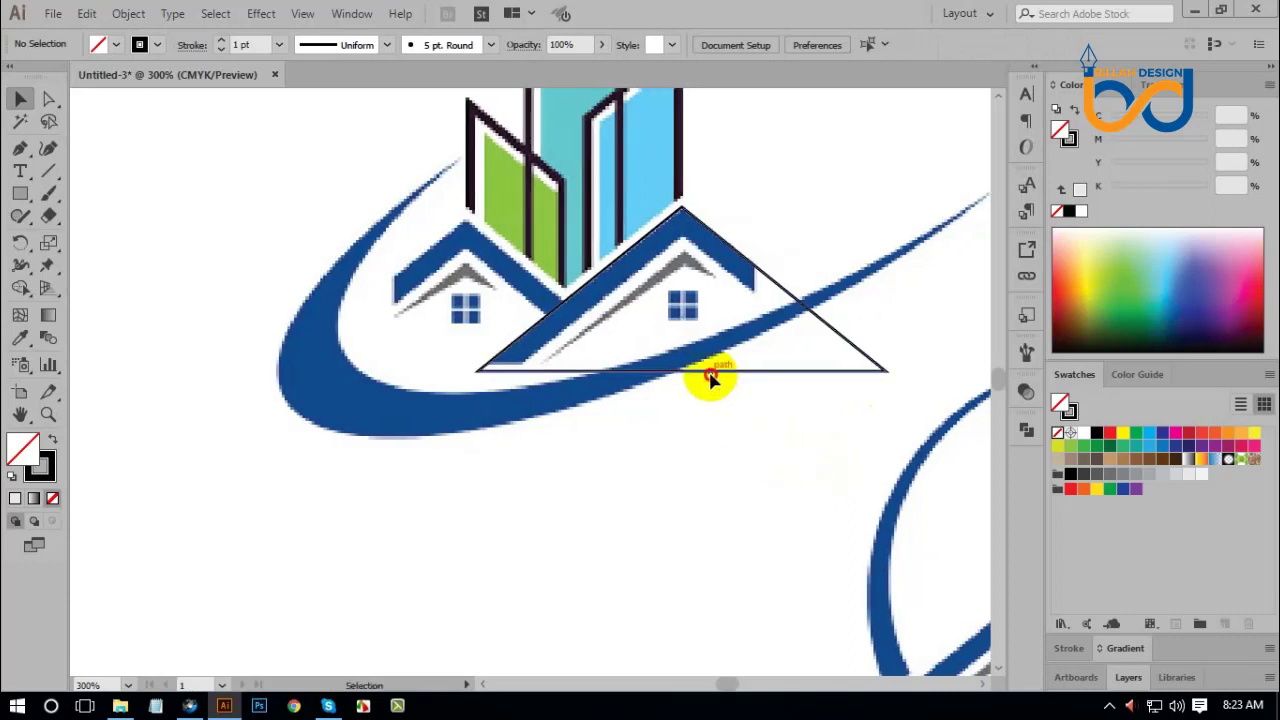
pyautogui.moveTo(710, 378); pyautogui.dragTo(712, 401)
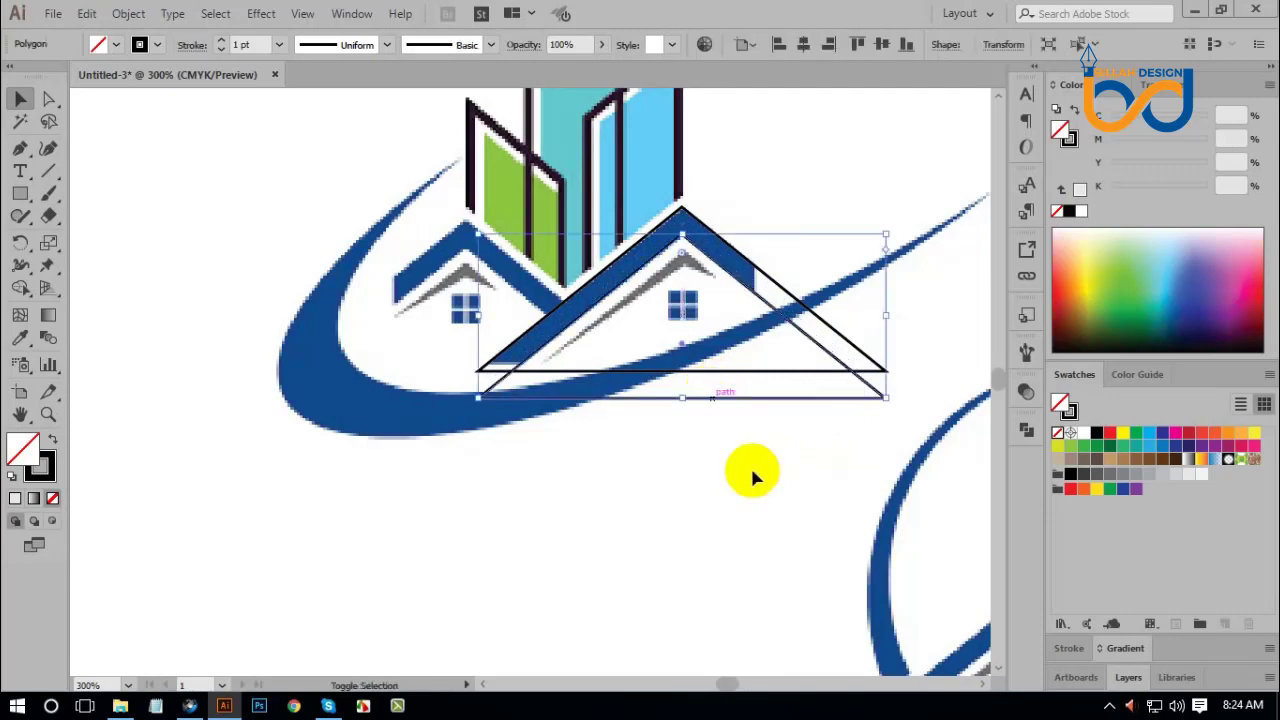
# Add two more triangle copies stacked downward, making four layered roof outlines.
pyautogui.click(760, 490)
pyautogui.moveTo(794, 491); pyautogui.dragTo(788, 485)
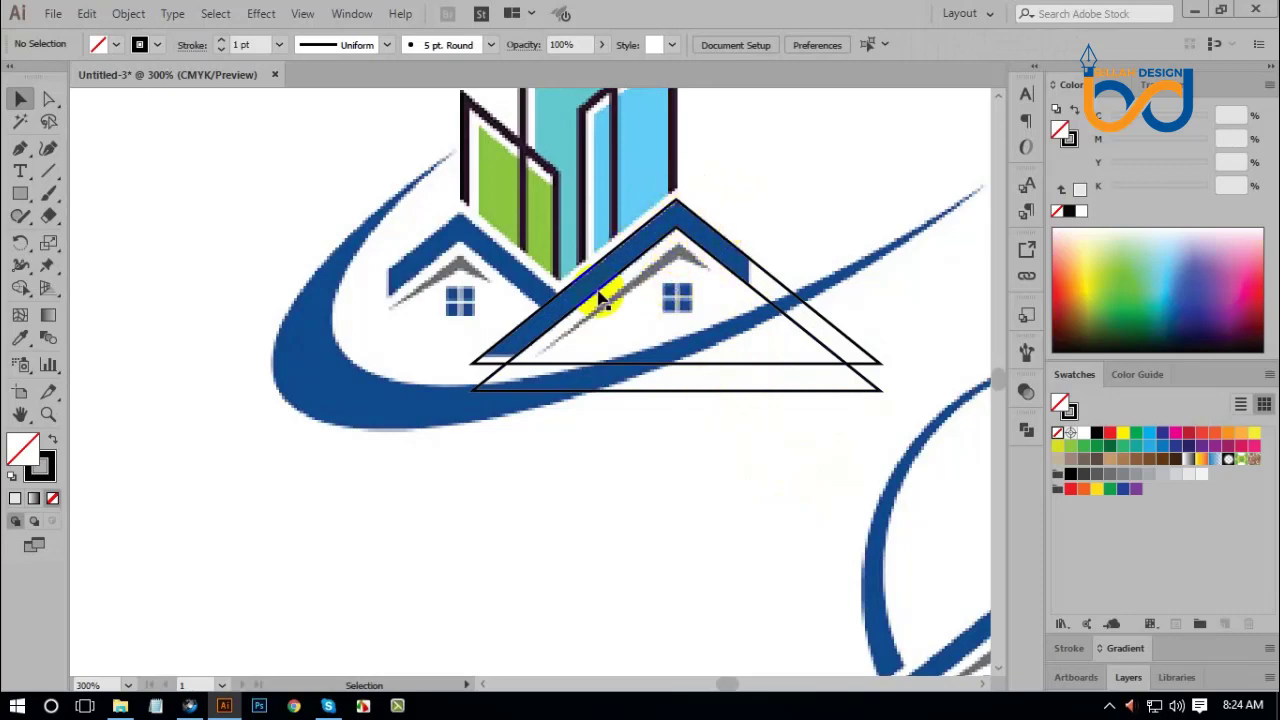
pyautogui.moveTo(600, 300); pyautogui.dragTo(677, 222)
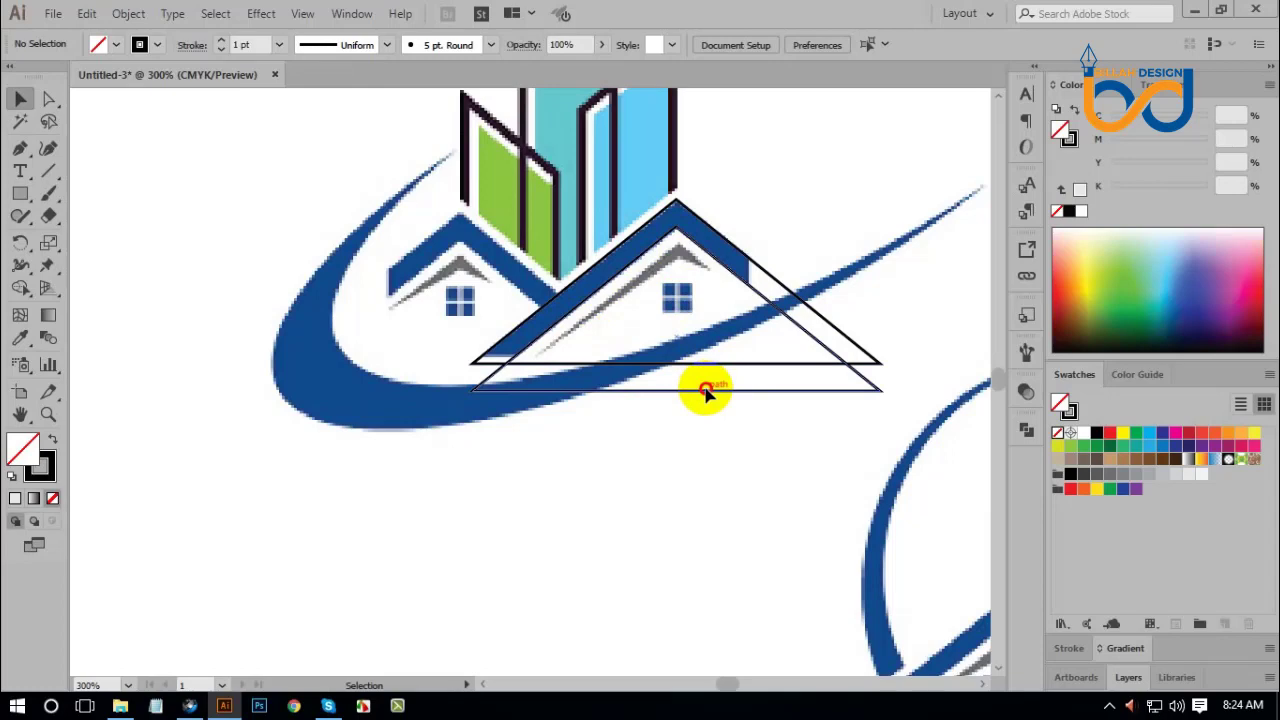
pyautogui.moveTo(706, 392); pyautogui.dragTo(704, 410)
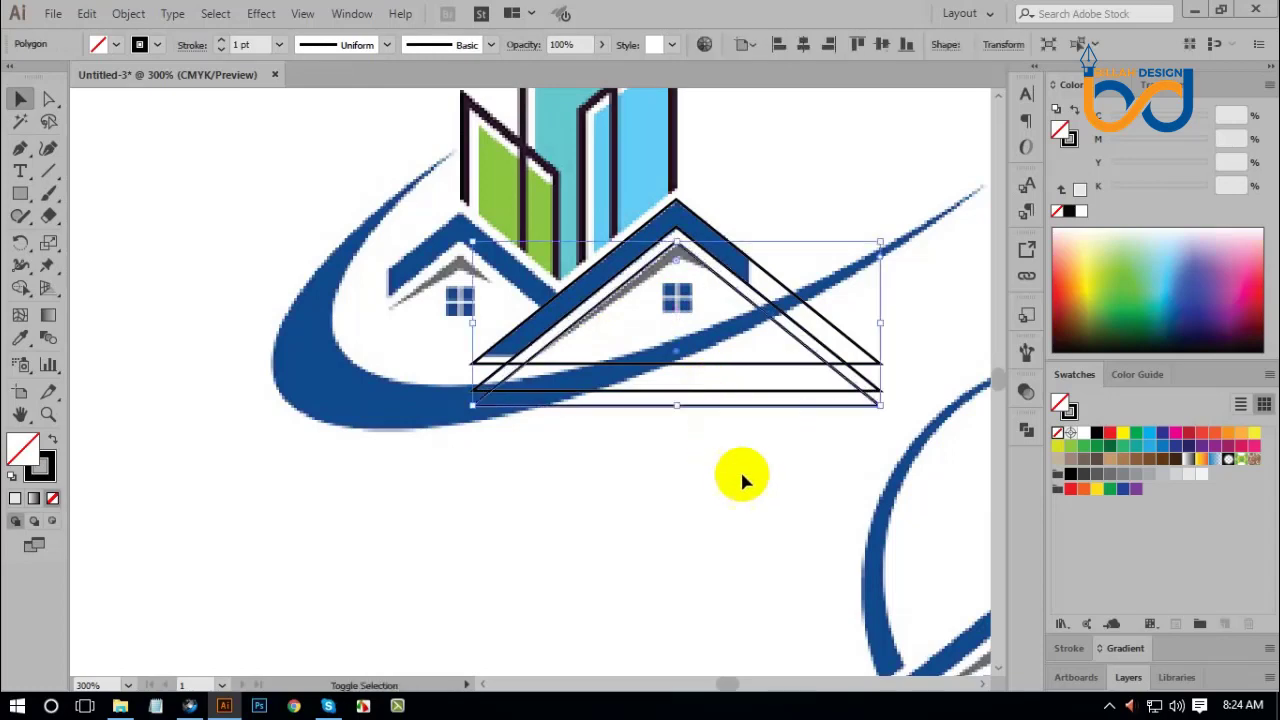
pyautogui.click(740, 460)
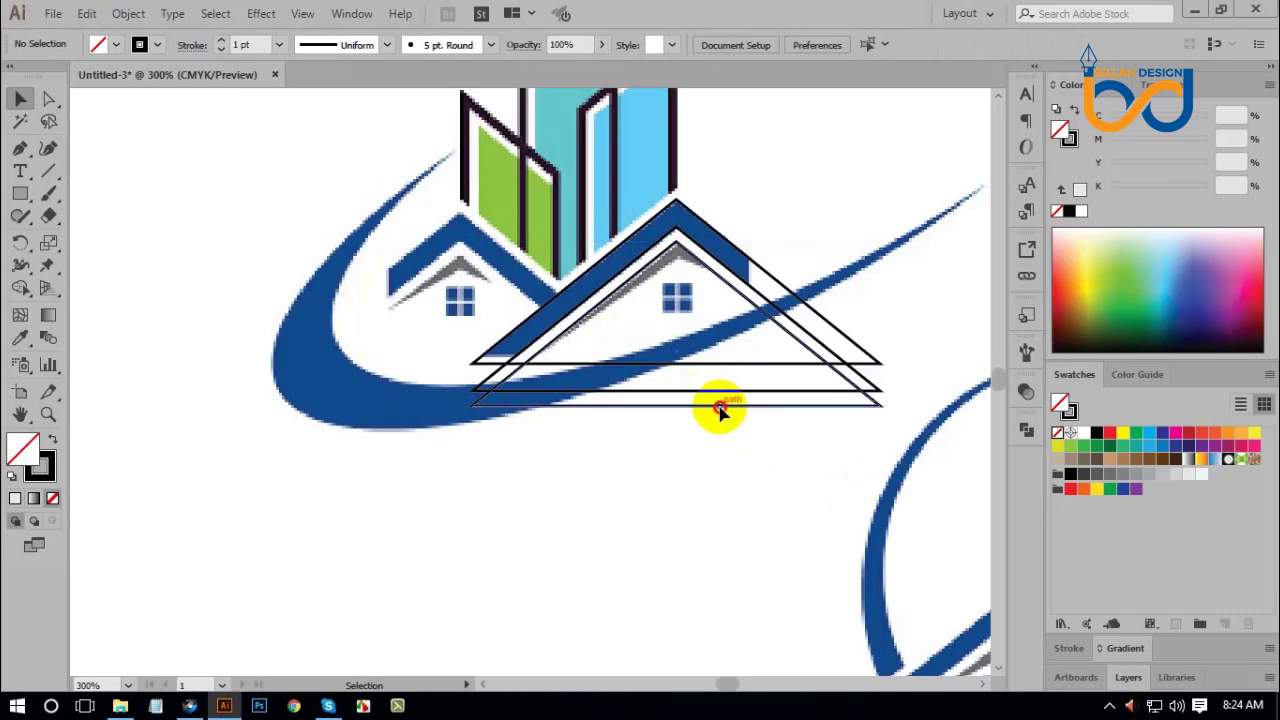
pyautogui.moveTo(720, 408); pyautogui.dragTo(722, 418)
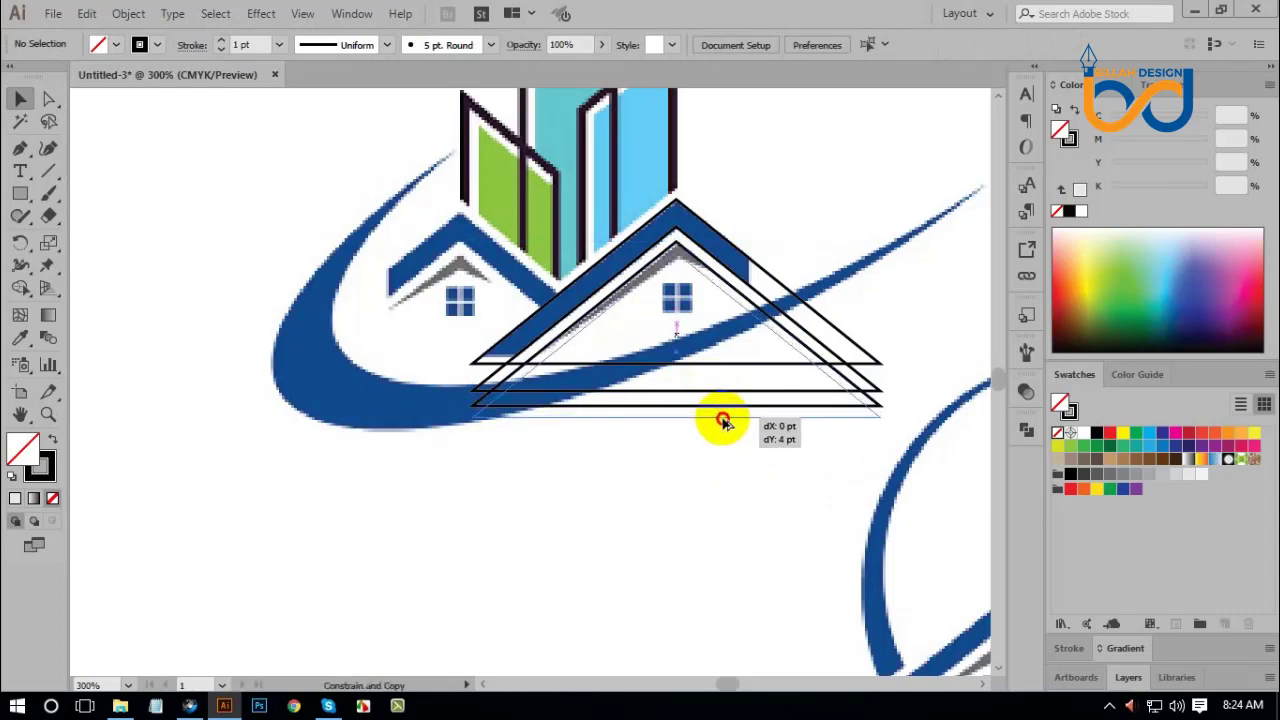
pyautogui.moveTo(724, 422); pyautogui.dragTo(725, 423)
pyautogui.click(751, 460)
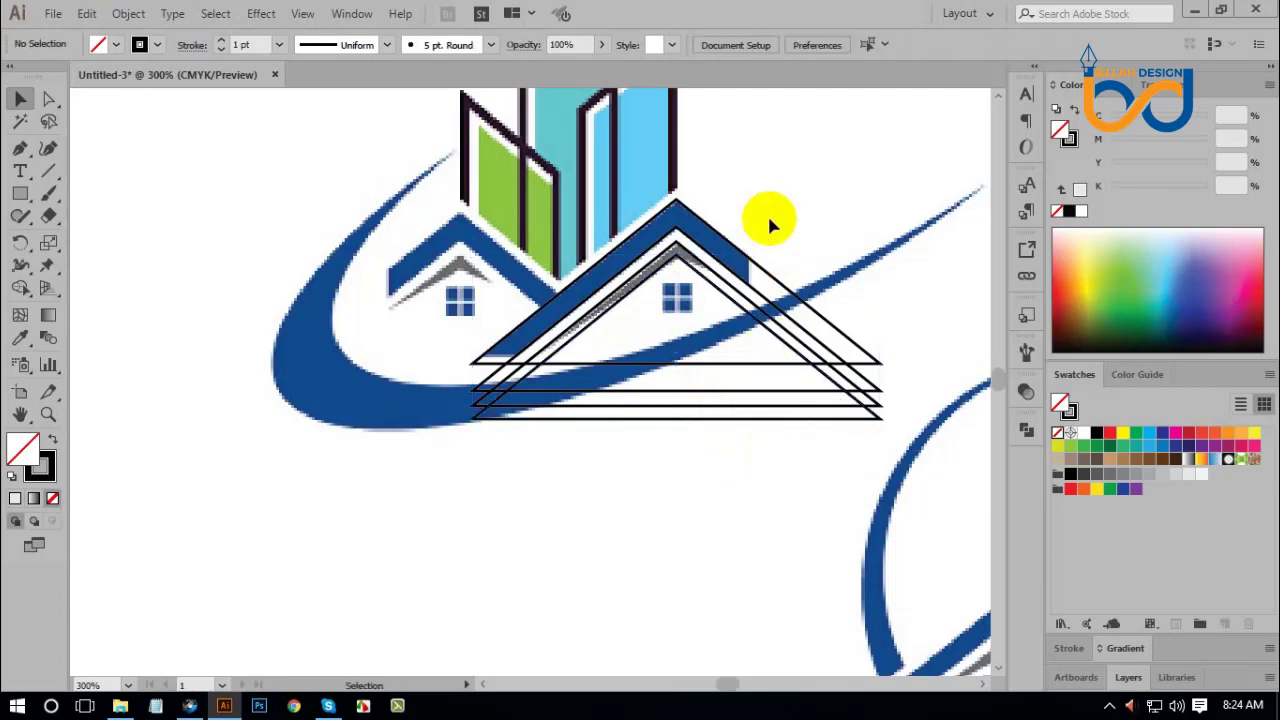
pyautogui.moveTo(737, 265); pyautogui.dragTo(709, 271)
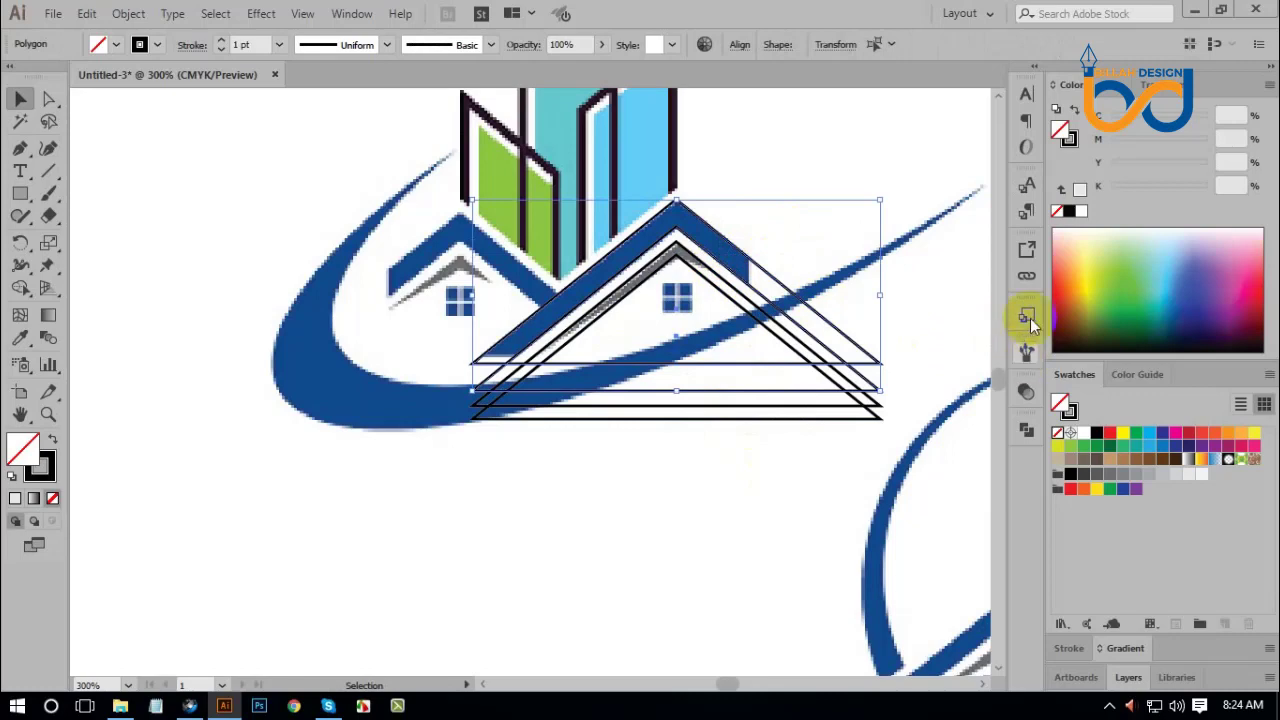
# Apply Minus Front to the top and bottom triangle pairs to form chevron roof bands.
pyautogui.click(1026, 429)
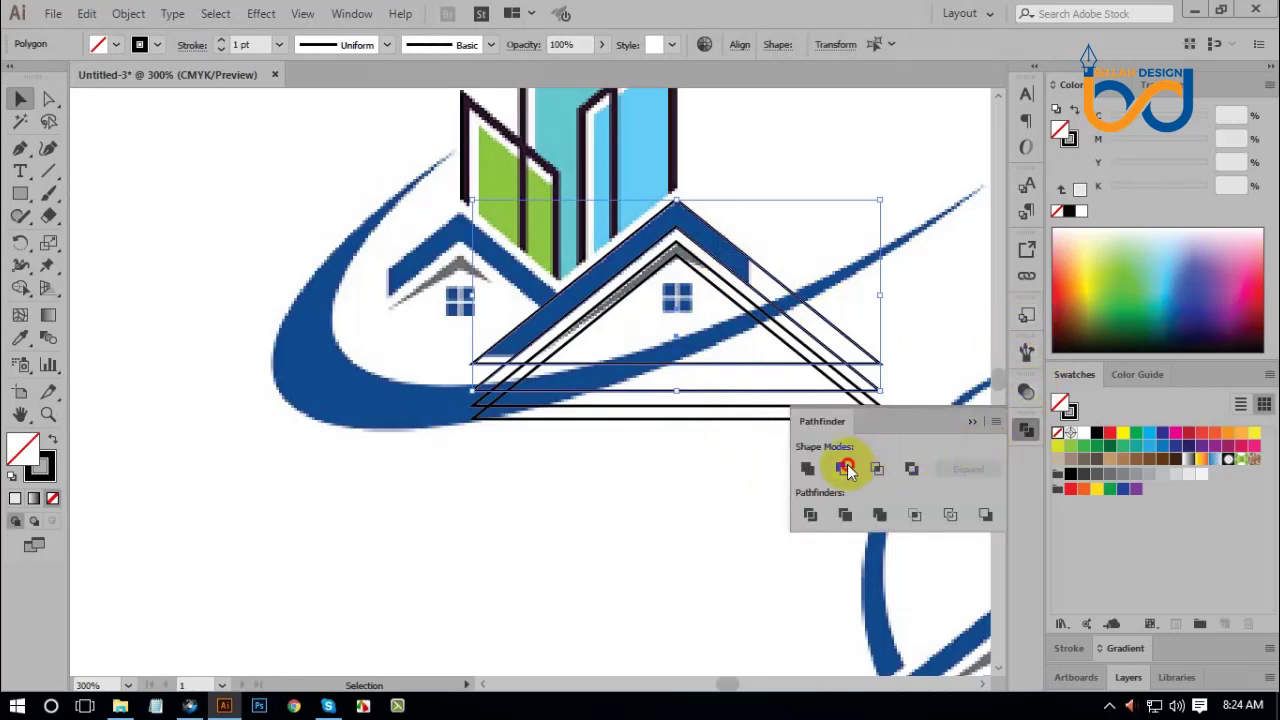
pyautogui.click(845, 468)
pyautogui.click(1024, 429)
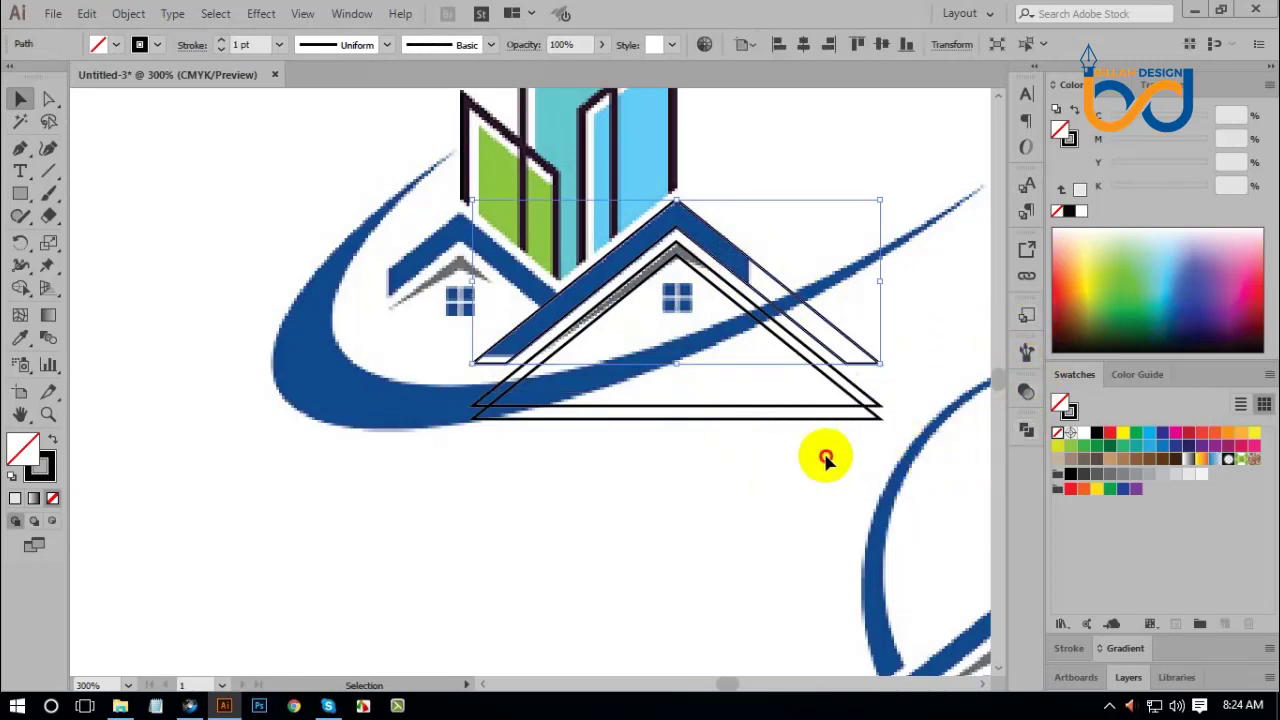
pyautogui.click(790, 447)
pyautogui.moveTo(771, 443); pyautogui.dragTo(826, 430)
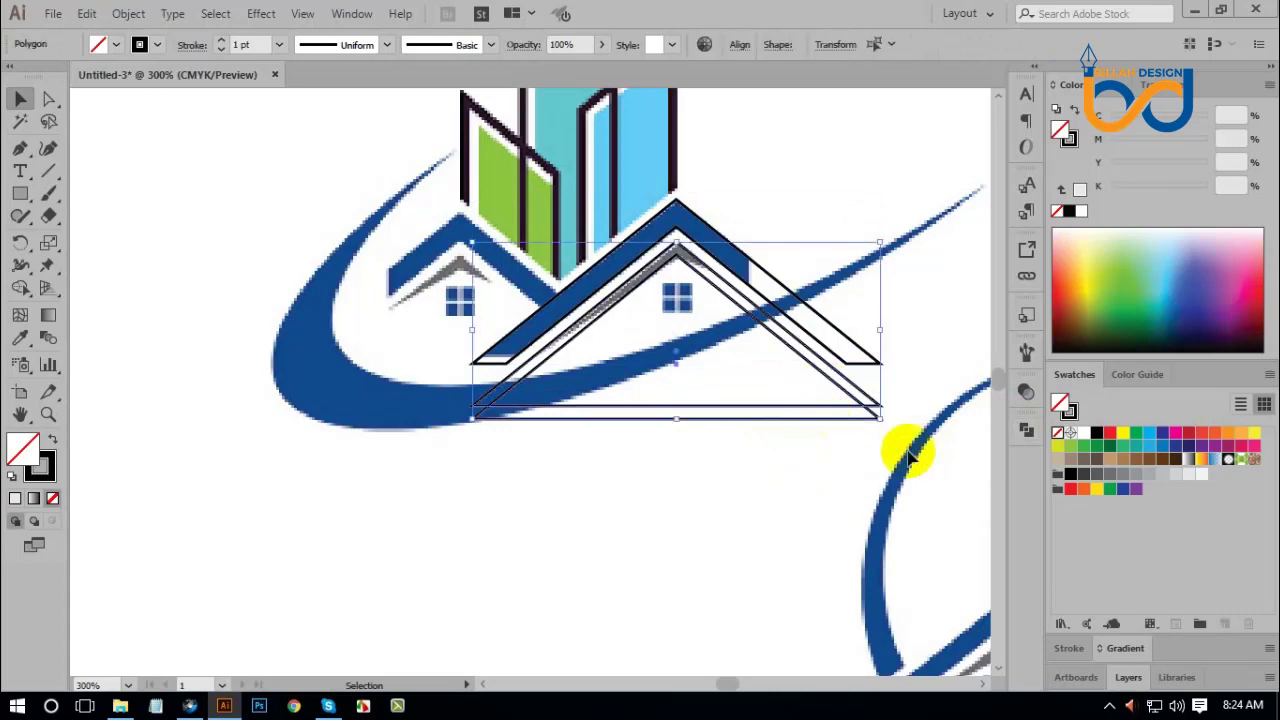
pyautogui.click(1027, 430)
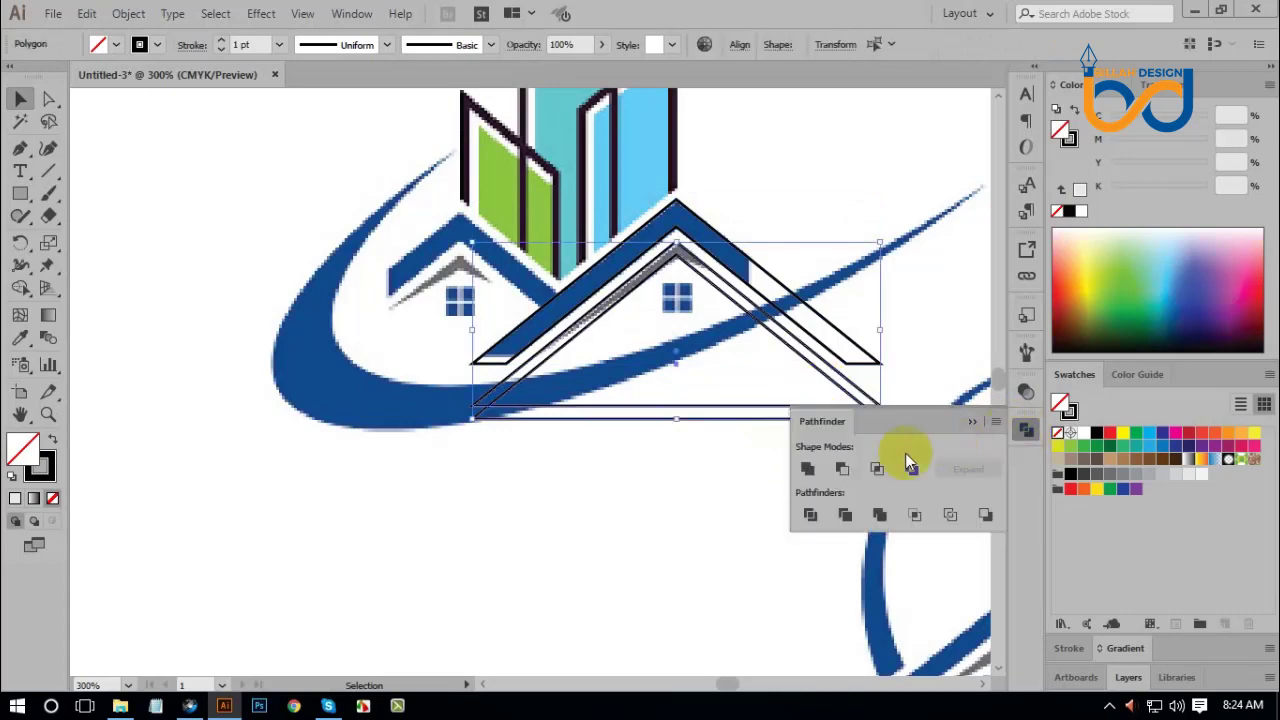
pyautogui.click(844, 468)
pyautogui.click(1027, 430)
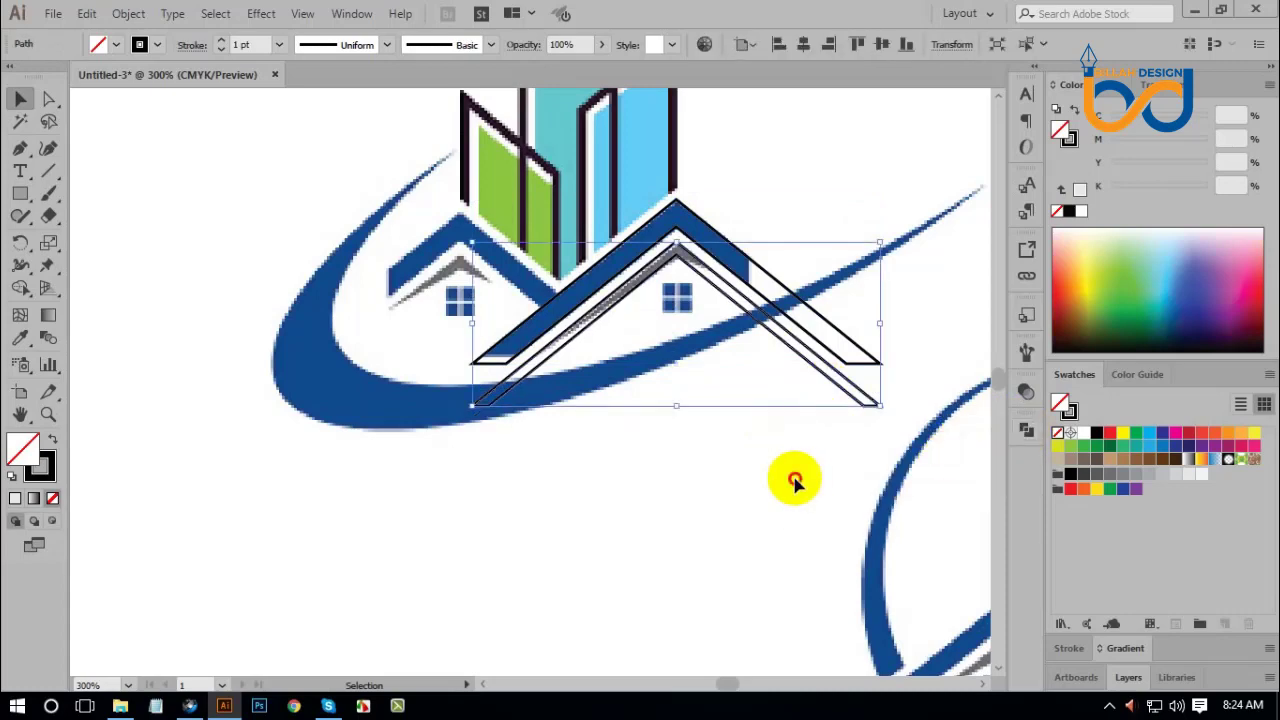
pyautogui.click(794, 482)
pyautogui.moveTo(809, 465); pyautogui.dragTo(795, 468)
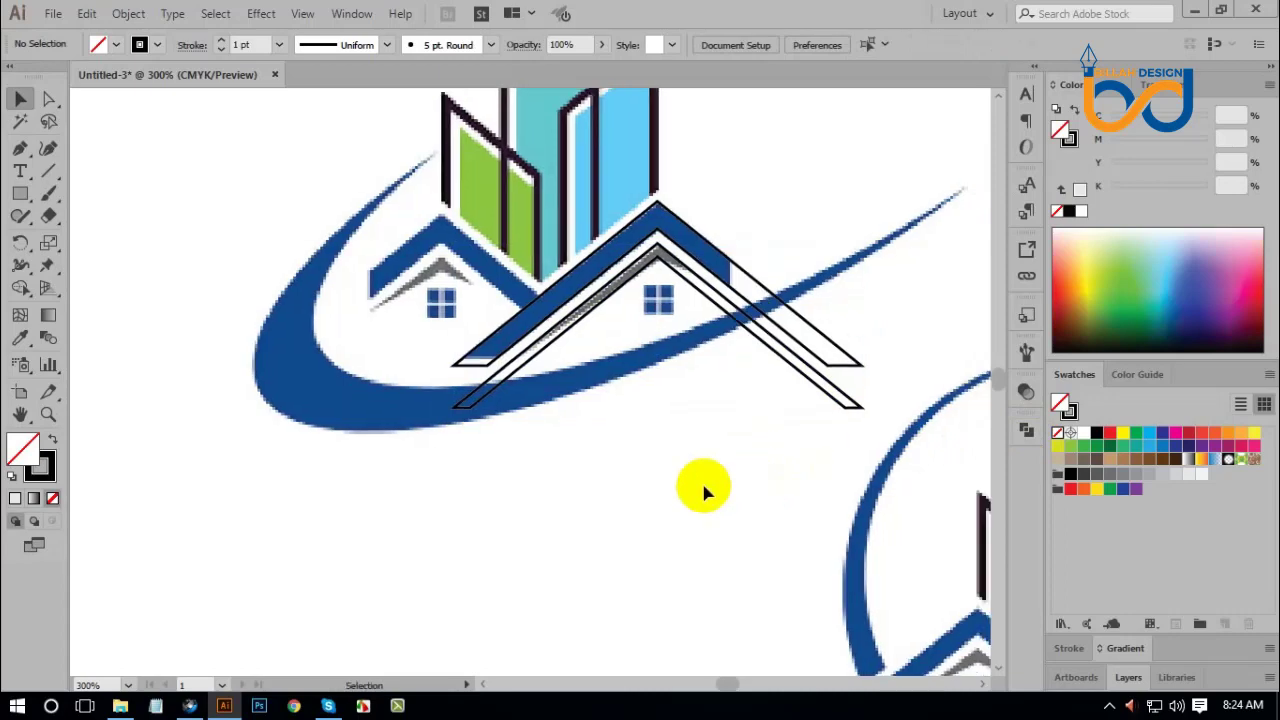
# Trim the inner roof path's left end with a rectangle and Minus Front.
pyautogui.click(20, 196)
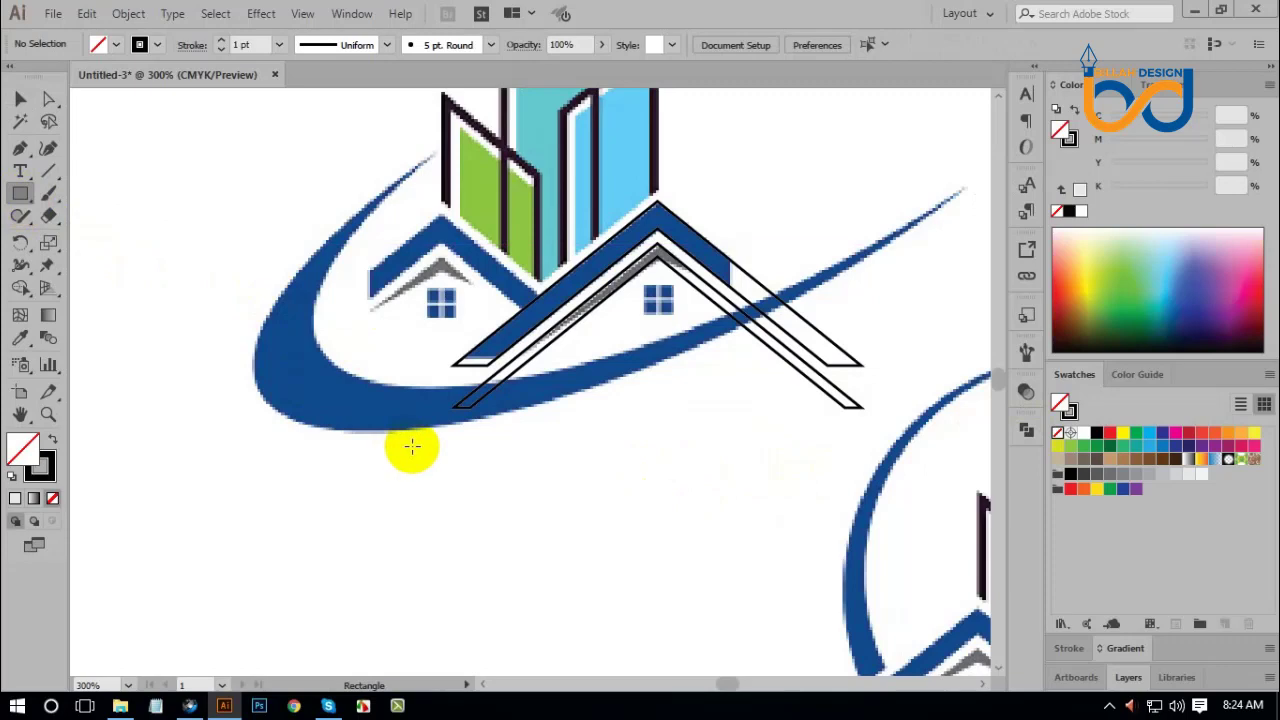
pyautogui.moveTo(412, 446); pyautogui.dragTo(574, 353)
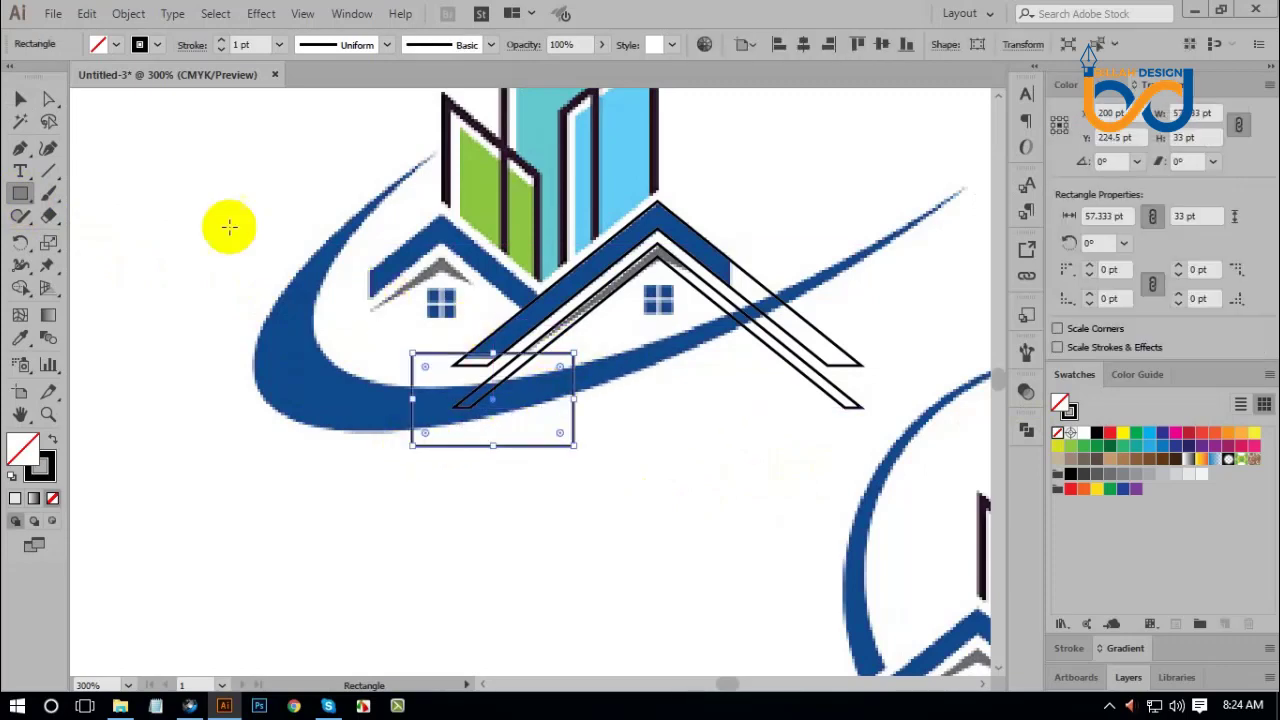
pyautogui.click(25, 103)
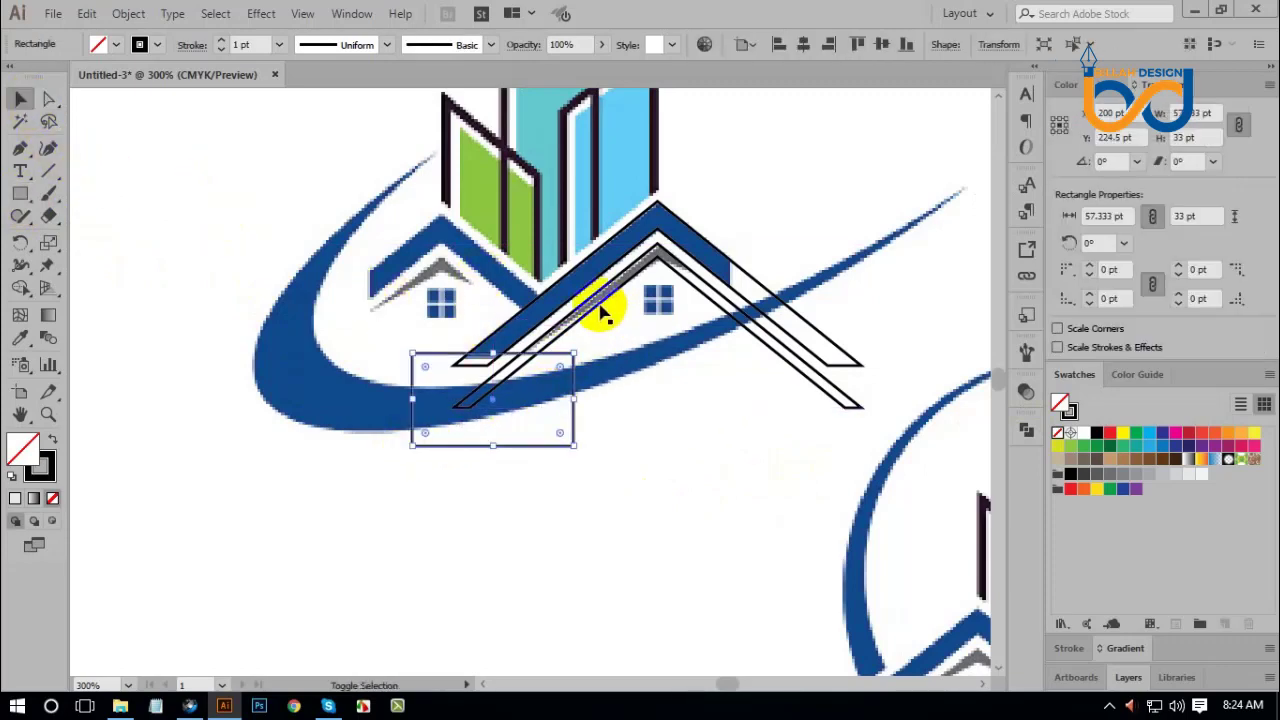
pyautogui.keyDown('shift'); pyautogui.click(603, 310); pyautogui.keyUp('shift')
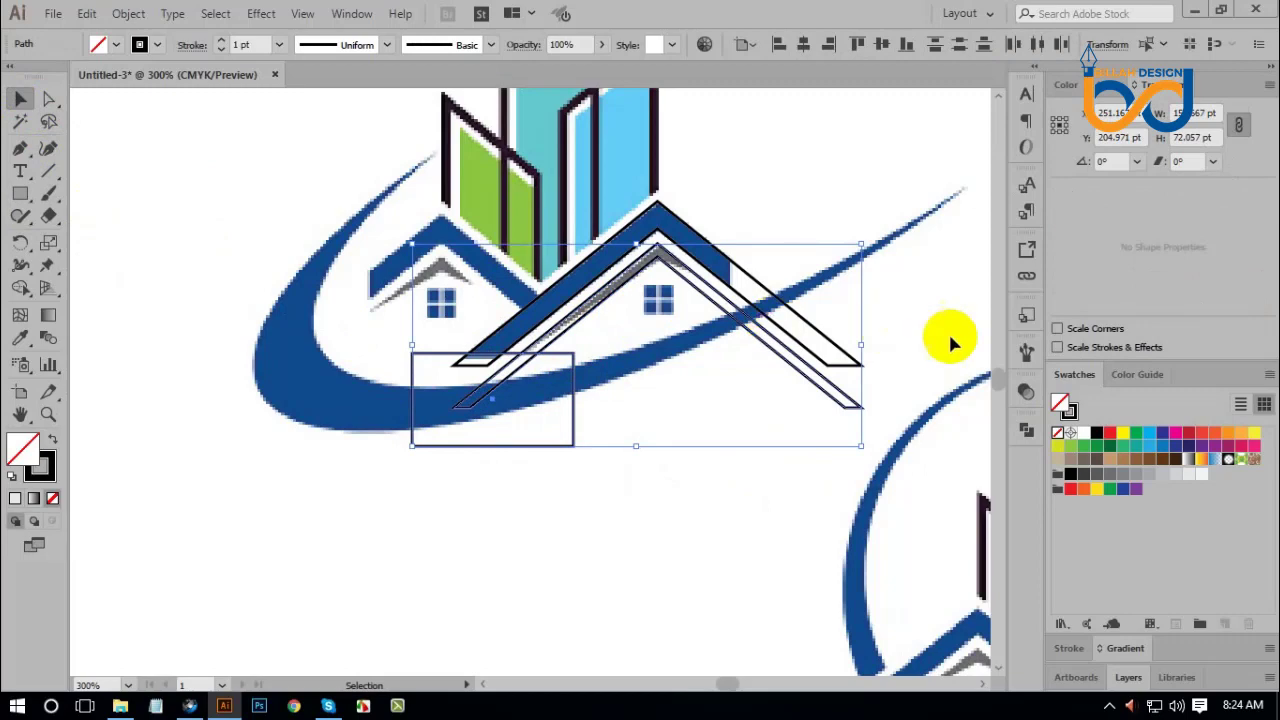
pyautogui.click(1025, 431)
pyautogui.click(840, 472)
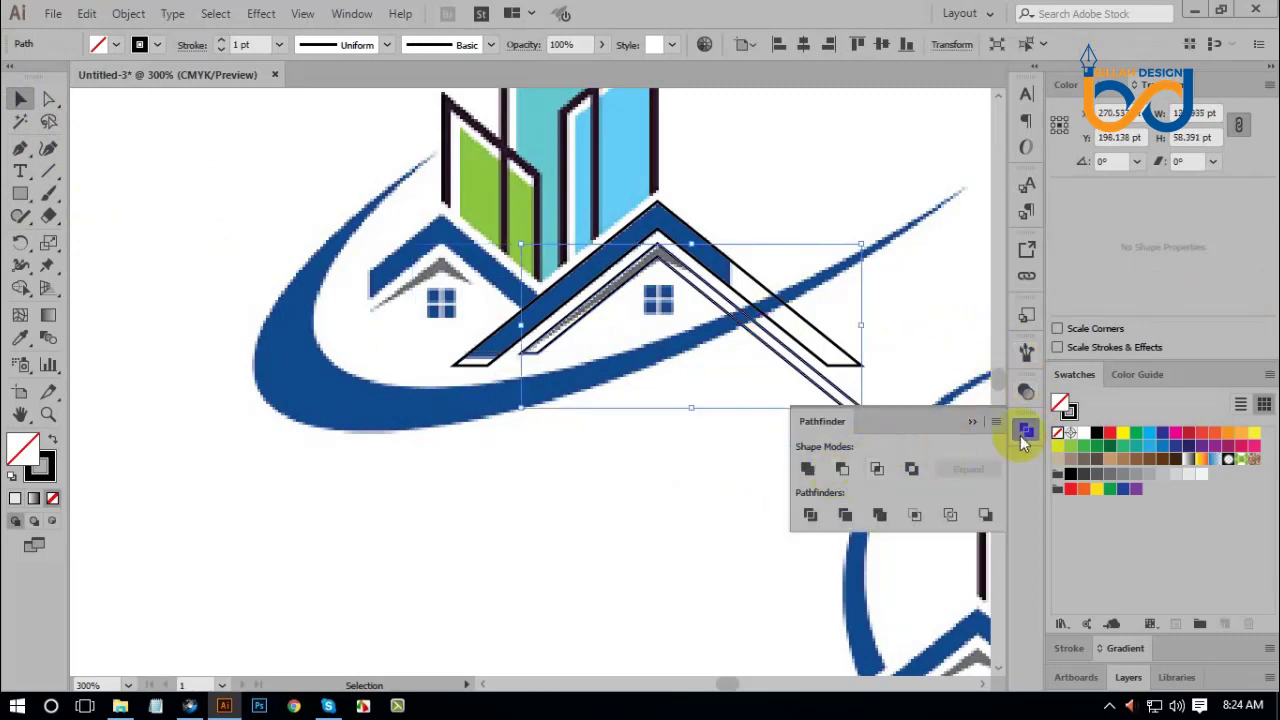
pyautogui.click(1025, 431)
pyautogui.click(101, 268)
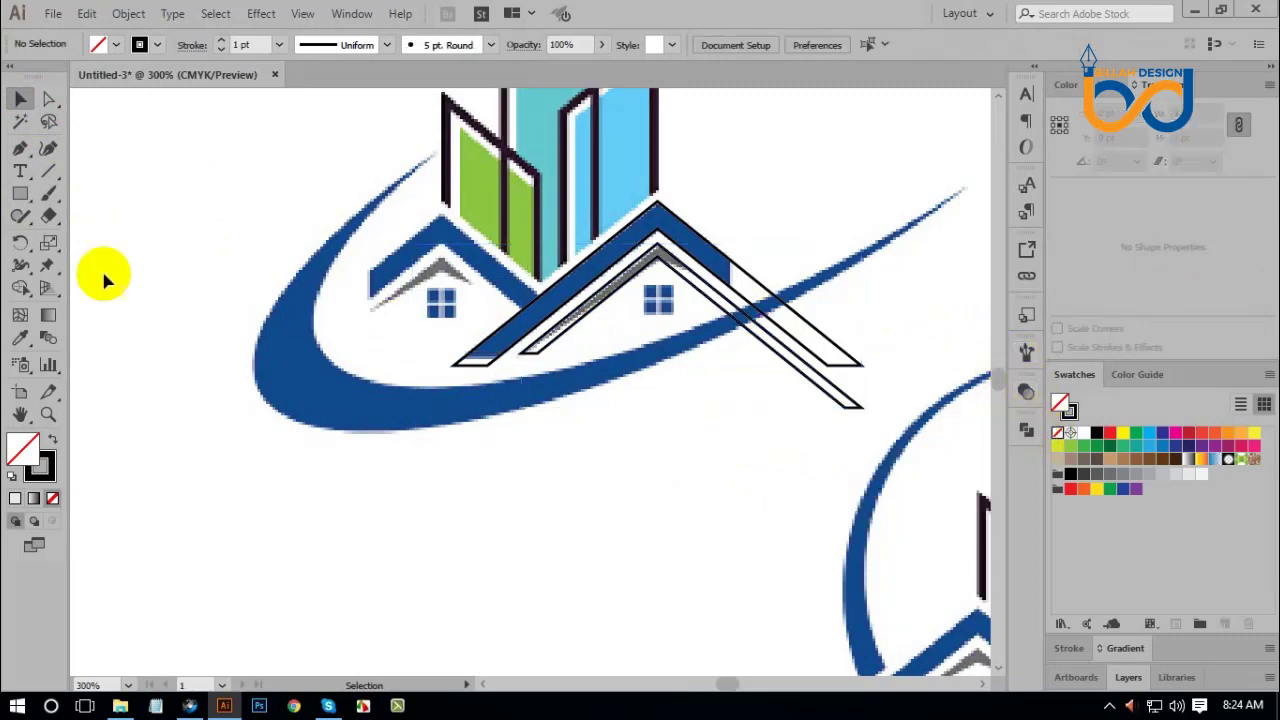
# Trim the inner roof path's right end with an enlarged rectangle and Minus Front.
pyautogui.click(20, 193)
pyautogui.moveTo(669, 388); pyautogui.dragTo(814, 288)
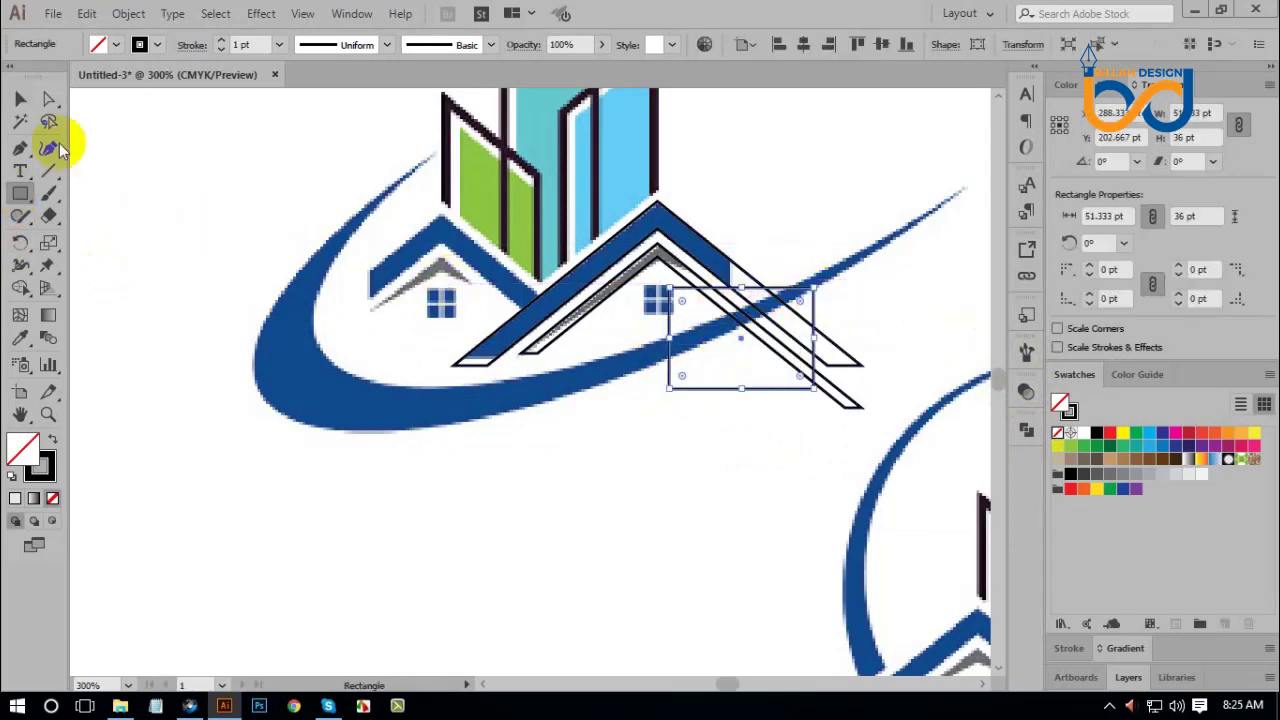
pyautogui.click(20, 99)
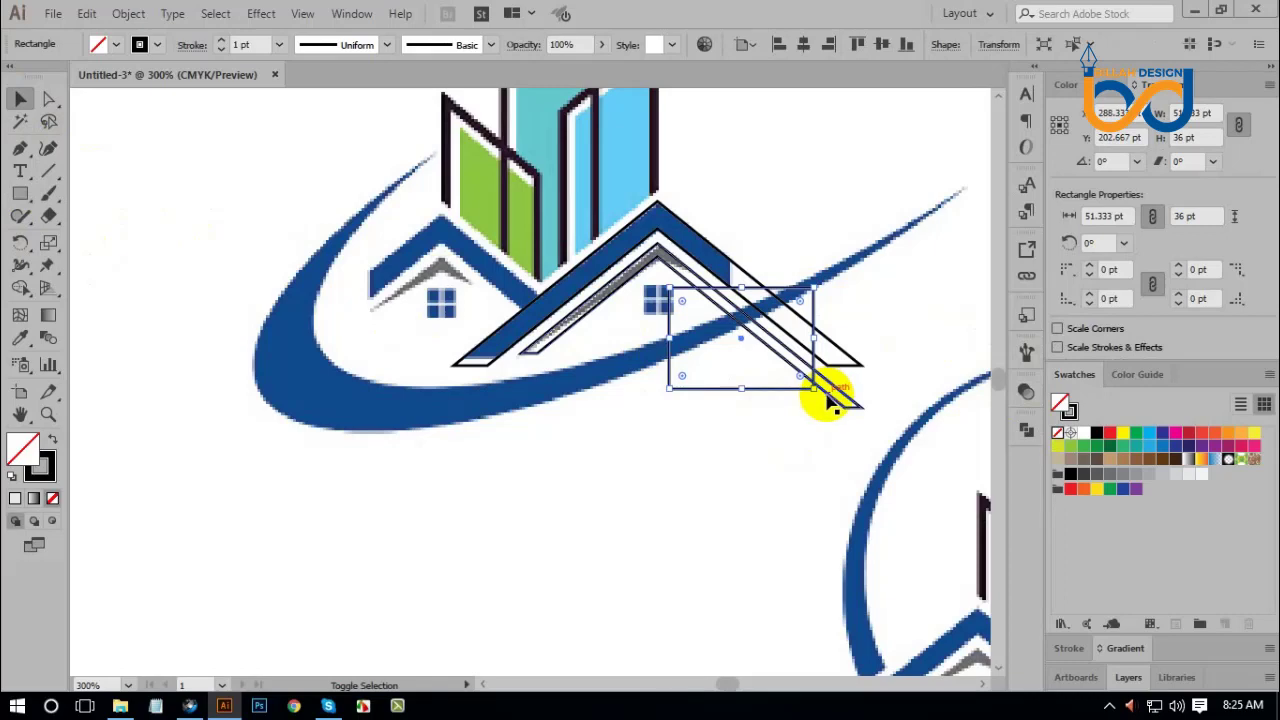
pyautogui.click(794, 417)
pyautogui.click(813, 391)
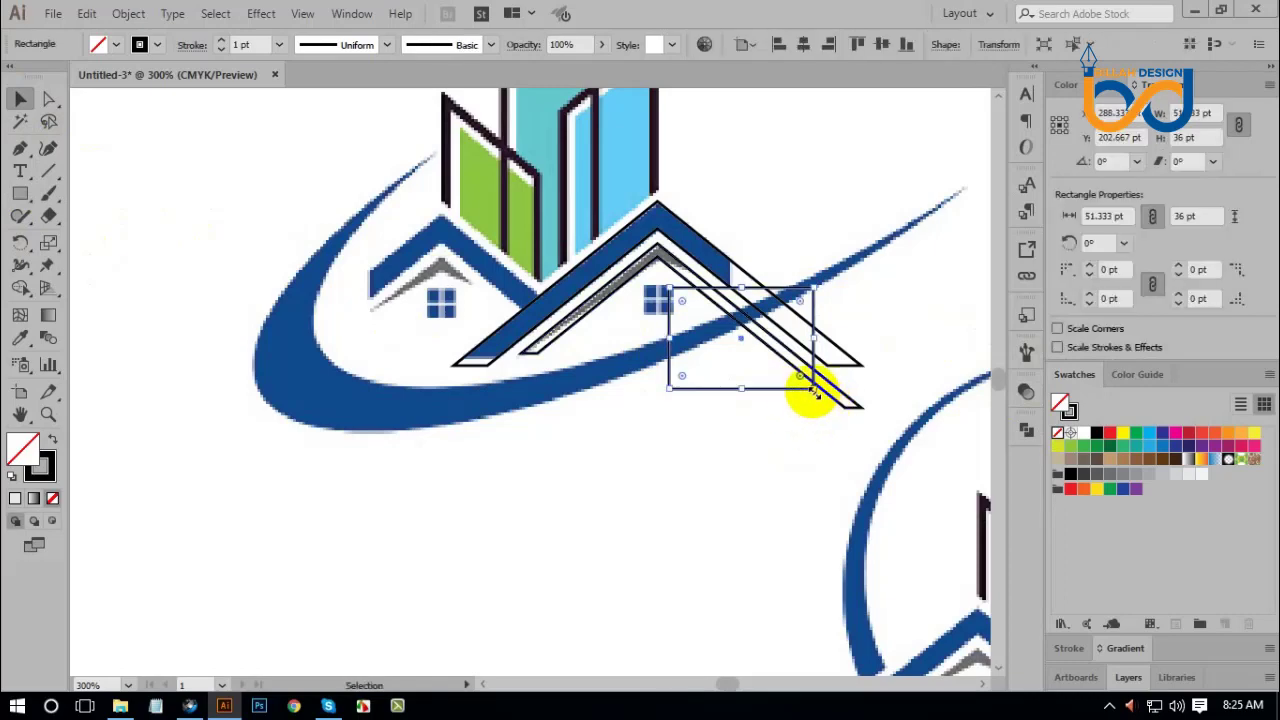
pyautogui.moveTo(813, 391); pyautogui.dragTo(876, 421)
pyautogui.click(794, 374)
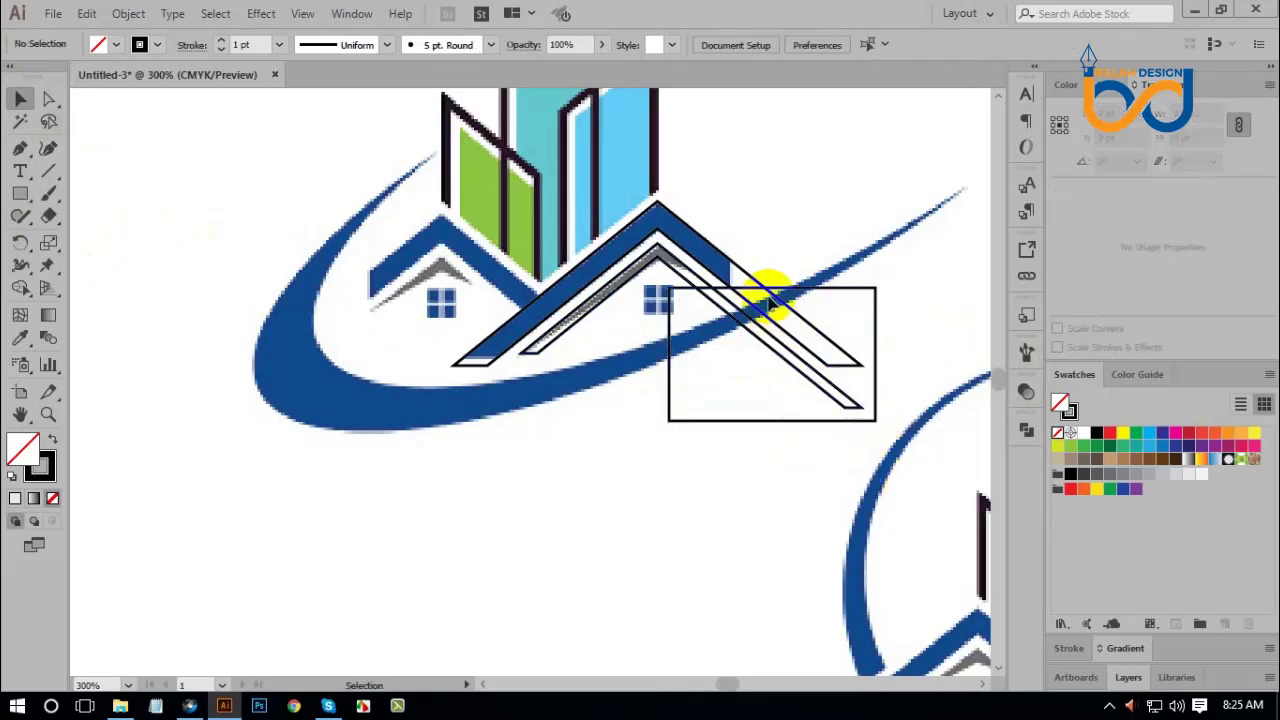
pyautogui.click(806, 288)
pyautogui.keyDown('shift'); pyautogui.click(760, 330); pyautogui.keyUp('shift')
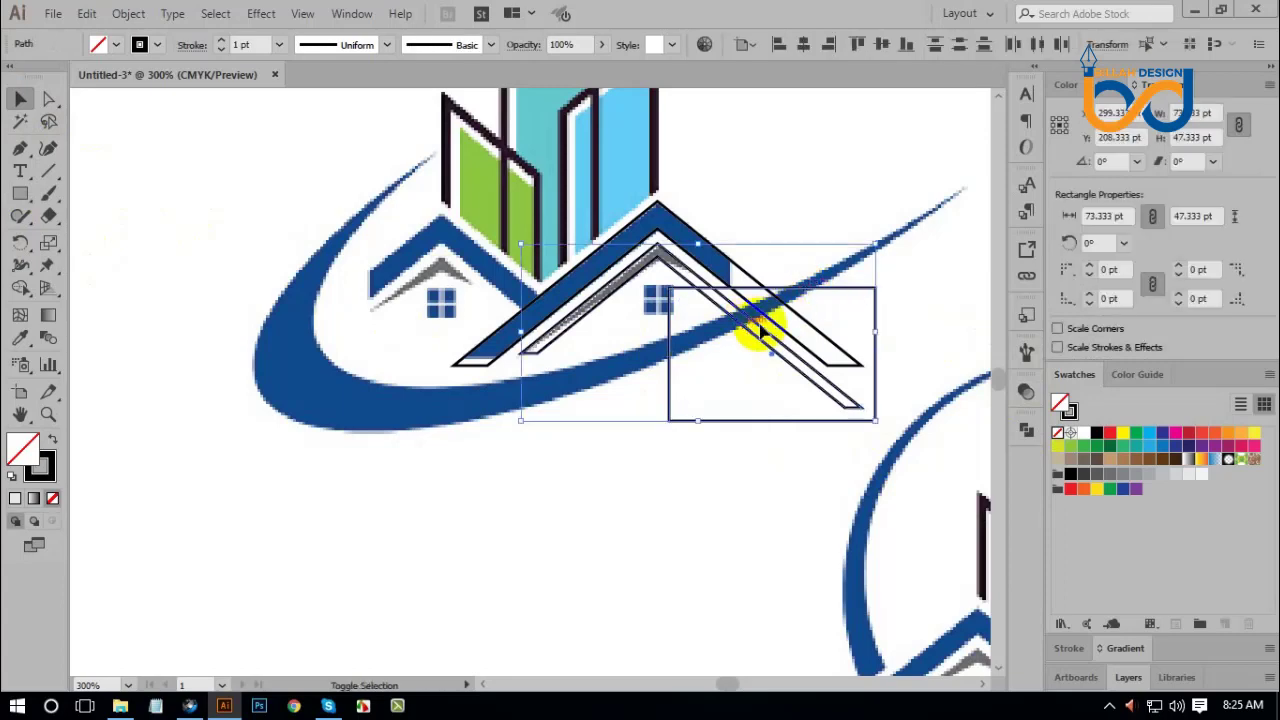
pyautogui.click(1028, 430)
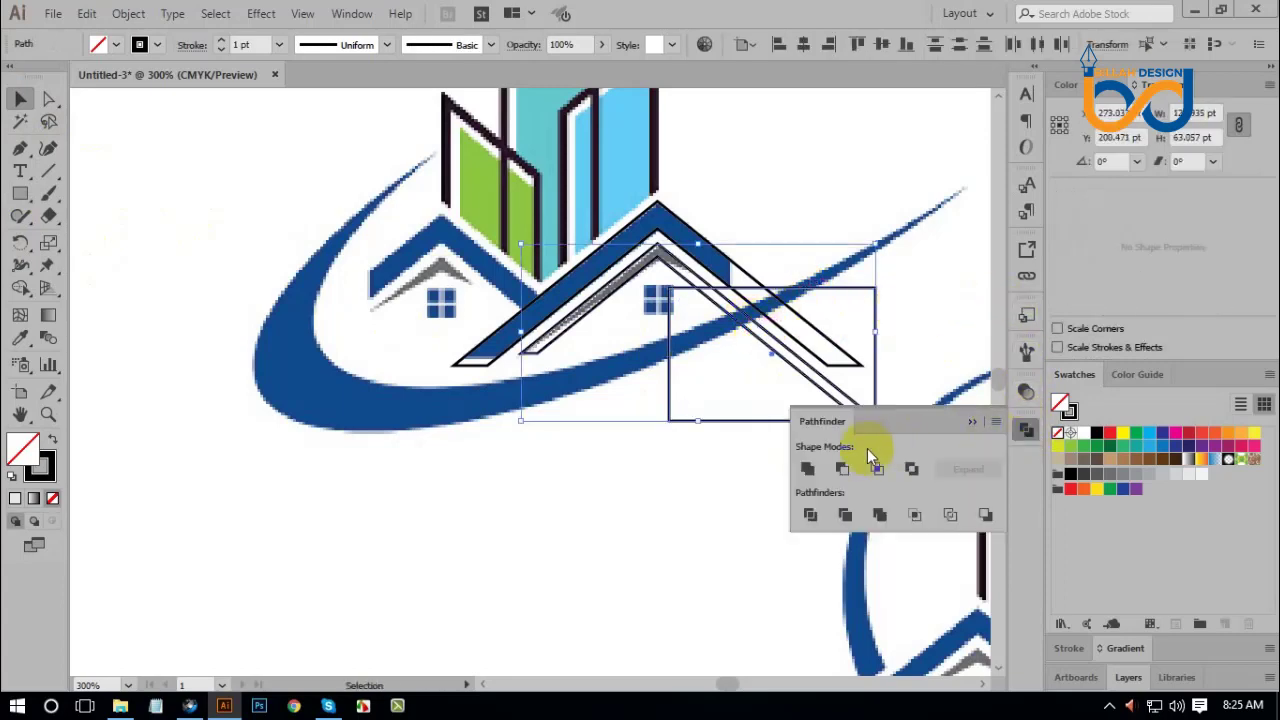
pyautogui.click(843, 469)
pyautogui.click(1025, 432)
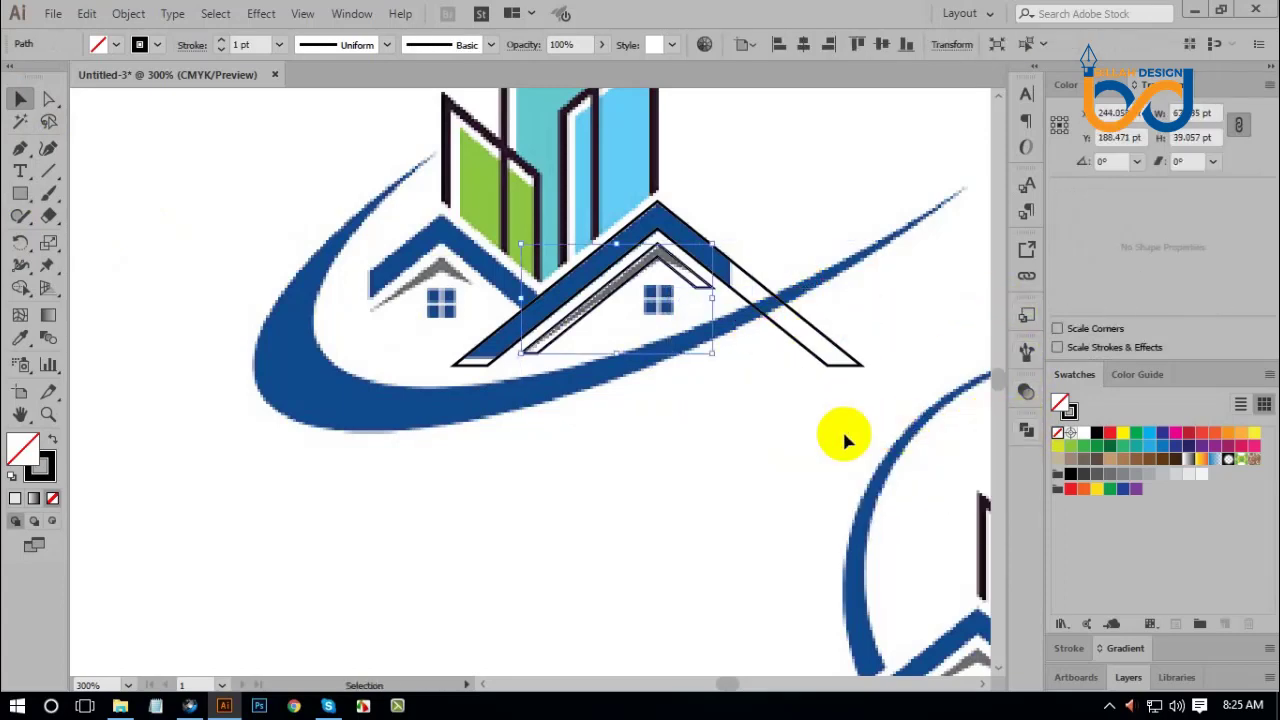
pyautogui.click(794, 436)
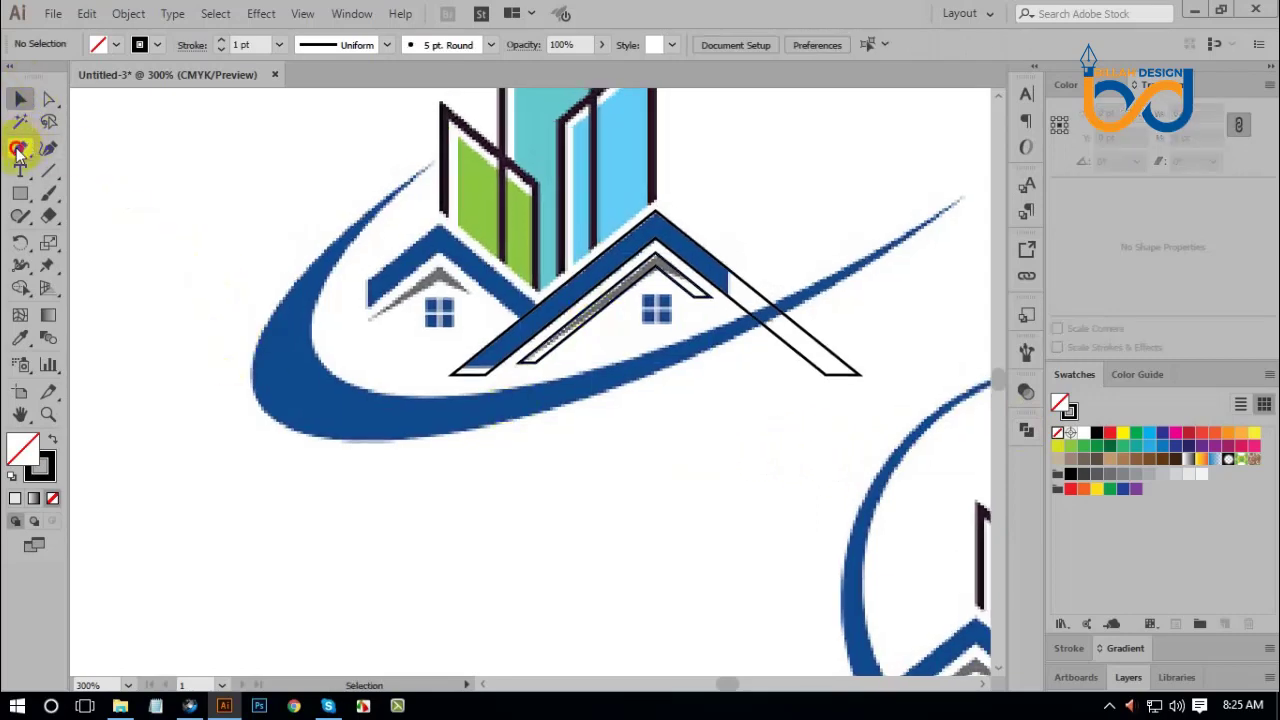
# Delete the leftover anchor point on the inner roof line.
pyautogui.moveTo(17, 150); pyautogui.dragTo(174, 198)
pyautogui.click(541, 362)
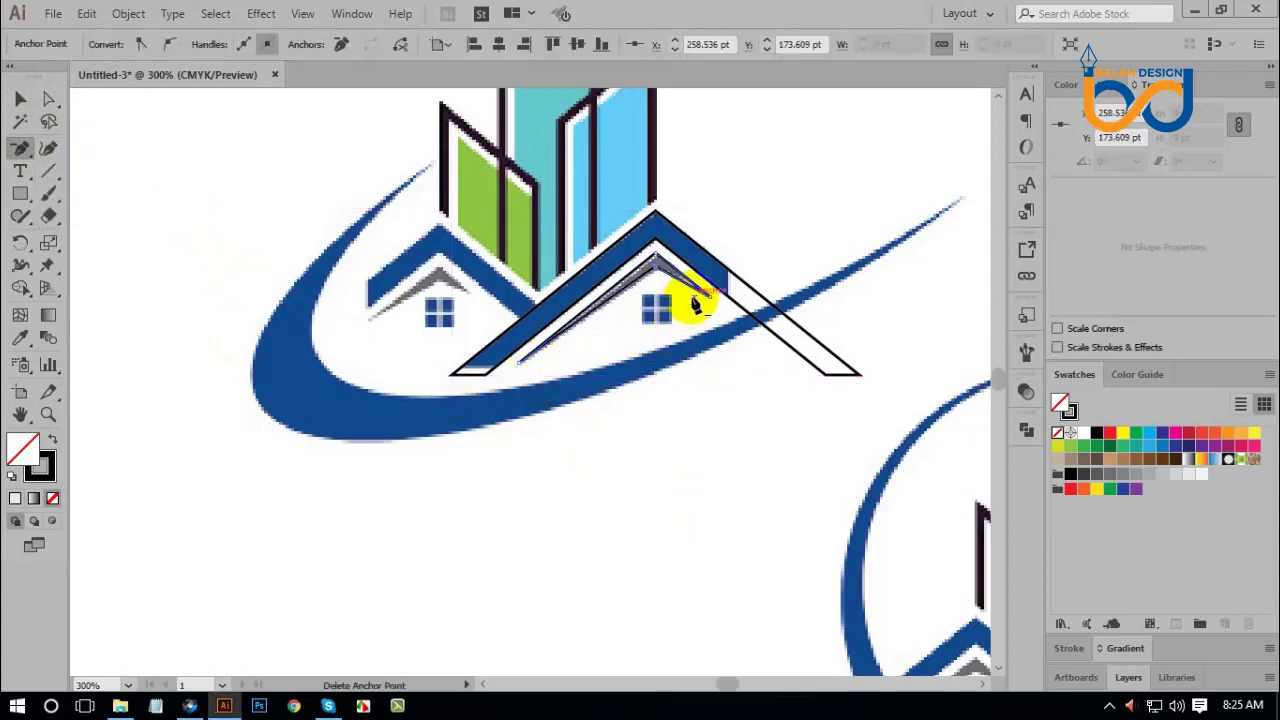
pyautogui.click(20, 98)
pyautogui.click(326, 418)
pyautogui.moveTo(673, 482); pyautogui.dragTo(624, 449)
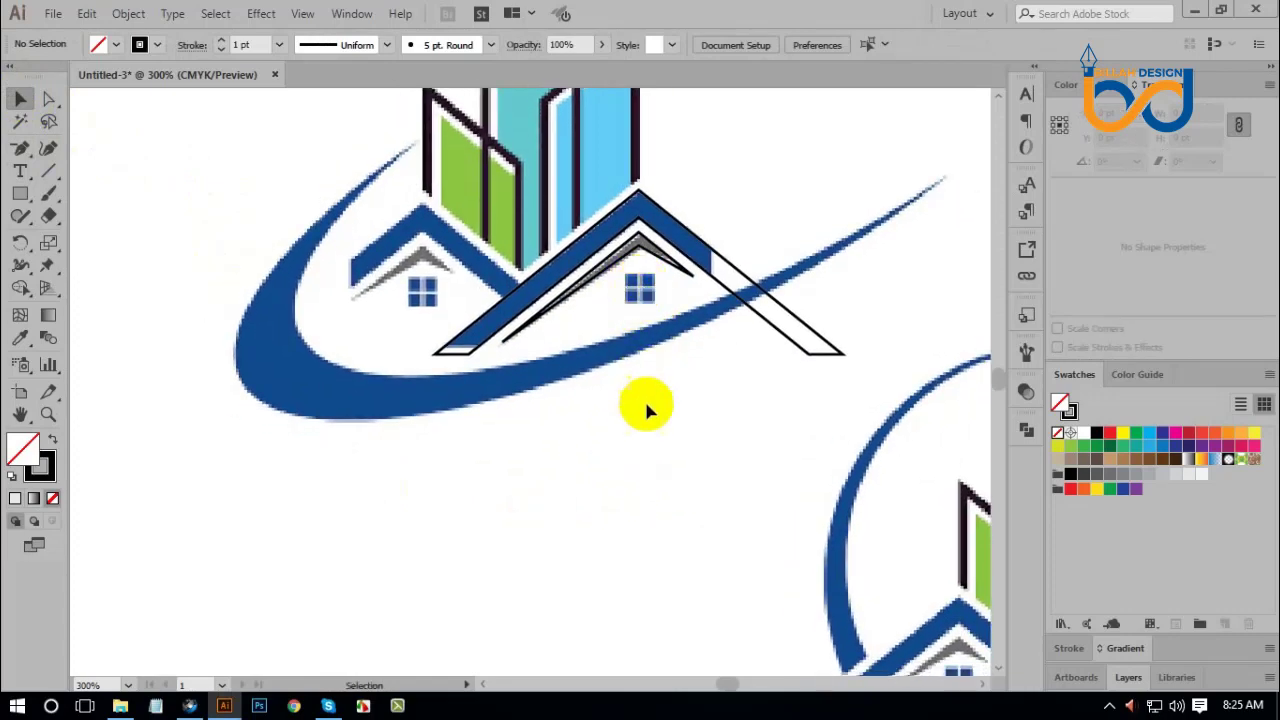
# Draw a 36 pt square below the swoosh and fill it black.
pyautogui.click(20, 193)
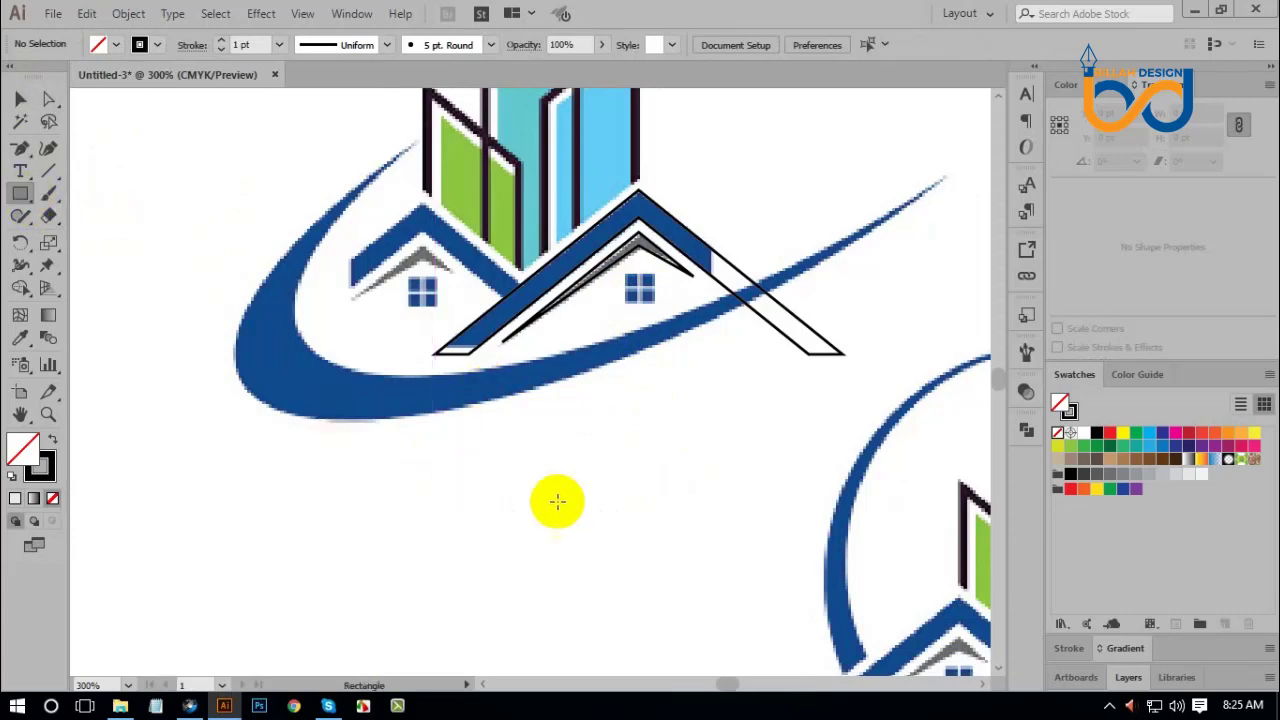
pyautogui.moveTo(603, 468); pyautogui.dragTo(643, 510)
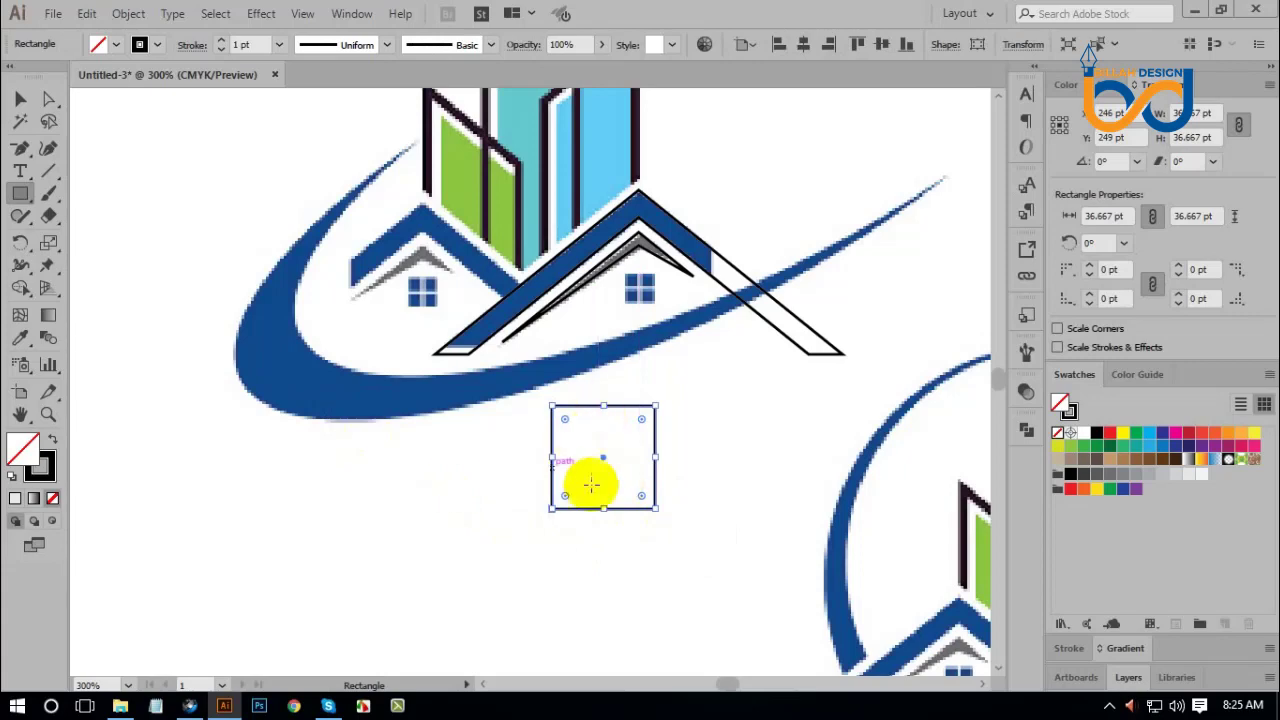
pyautogui.click(52, 441)
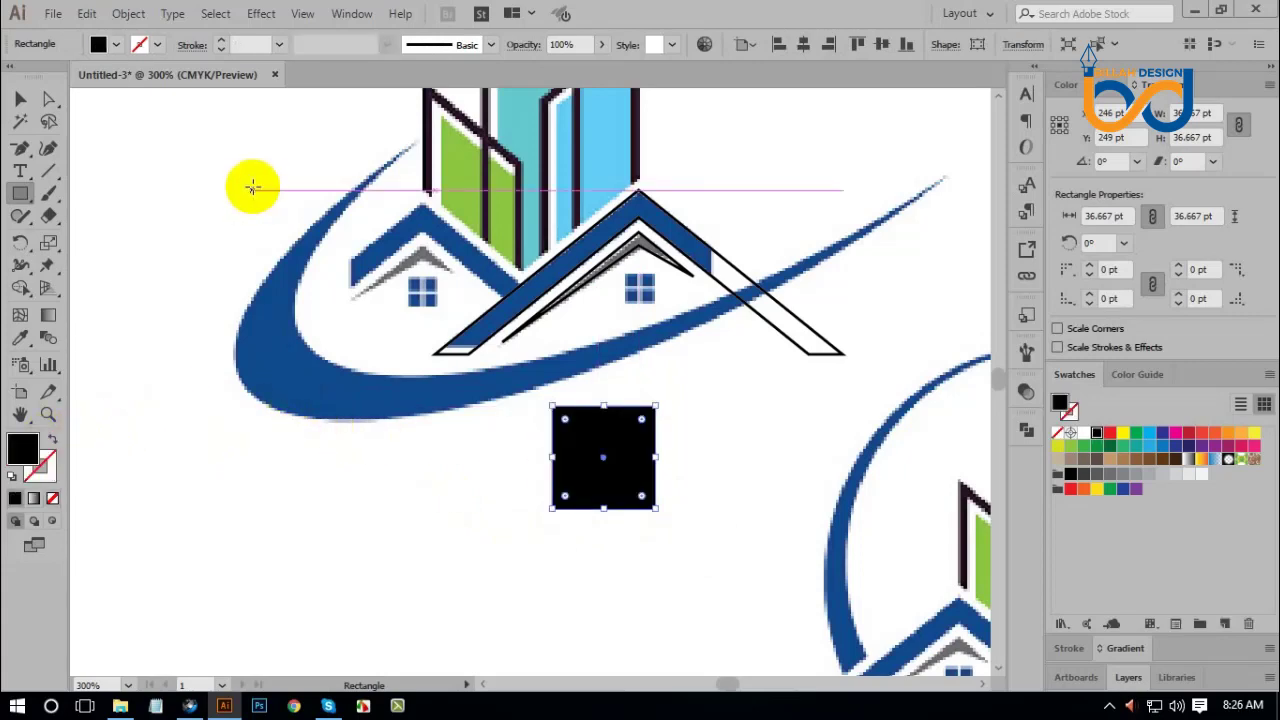
# Split the square into a grid of 2 rows and 2 columns with 4 pt gutters.
pyautogui.click(143, 15)
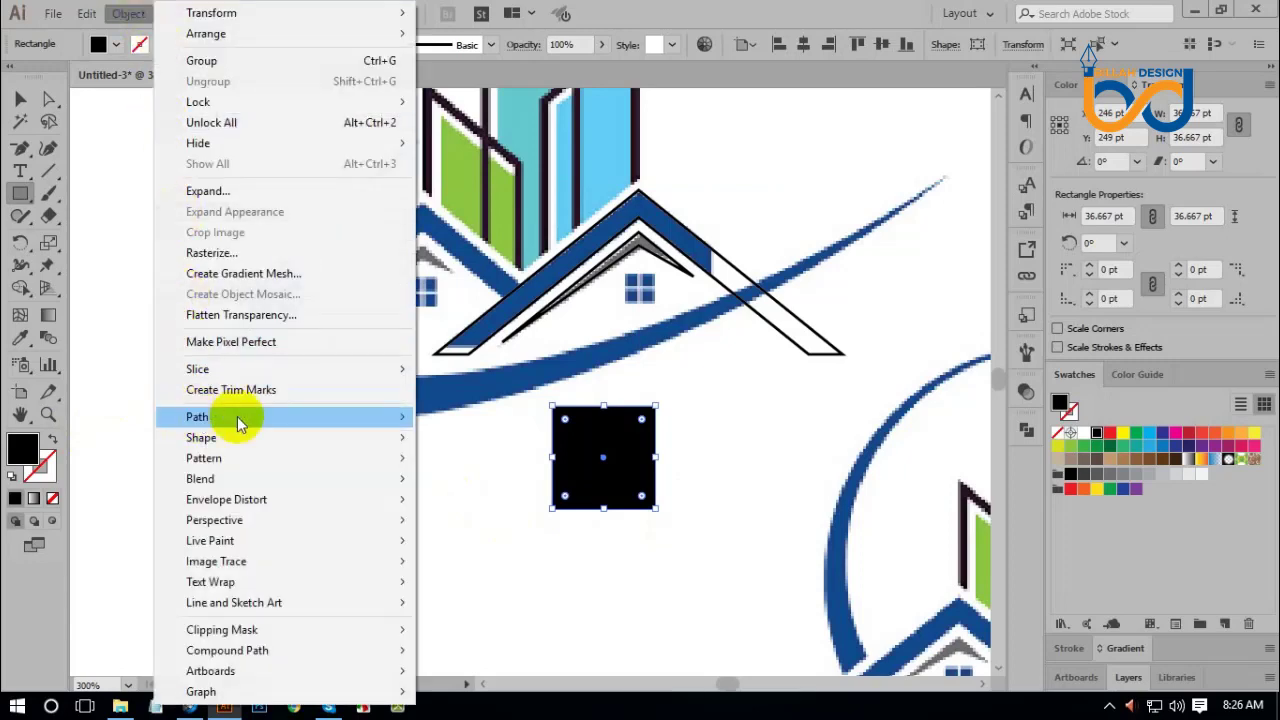
pyautogui.moveTo(237, 416)
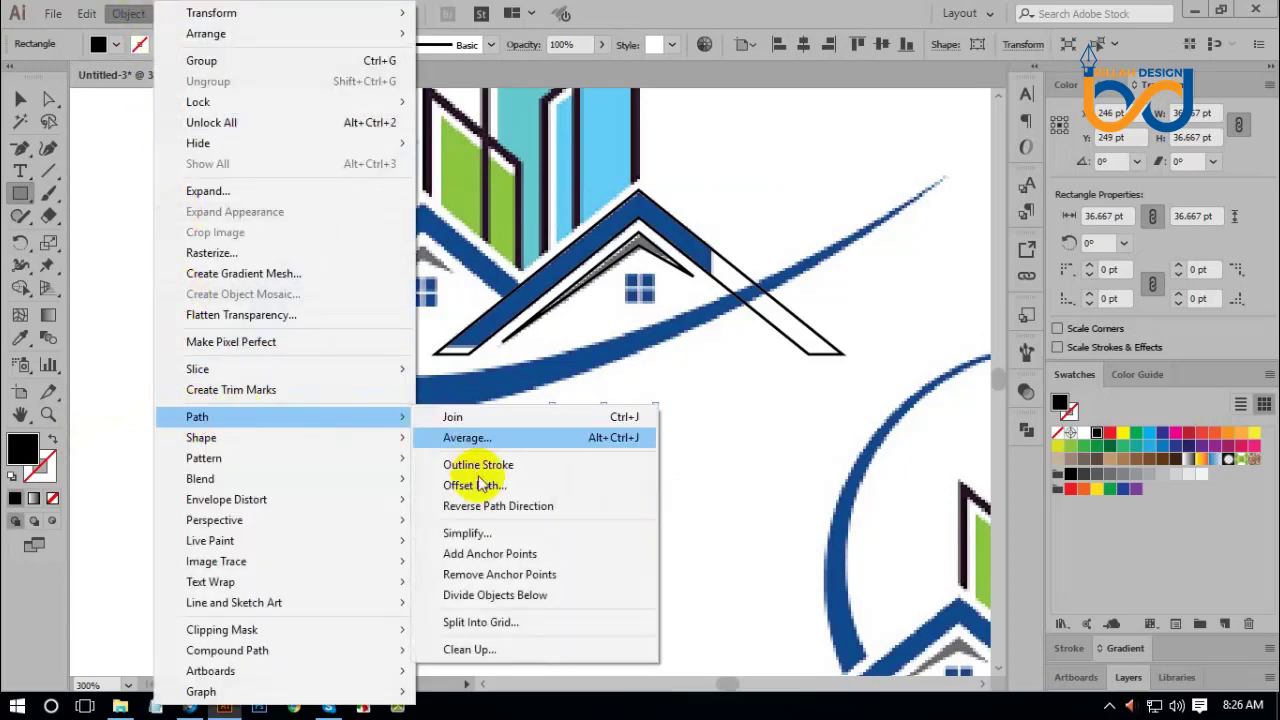
pyautogui.click(496, 623)
pyautogui.moveTo(956, 186); pyautogui.dragTo(838, 167)
pyautogui.click(742, 396)
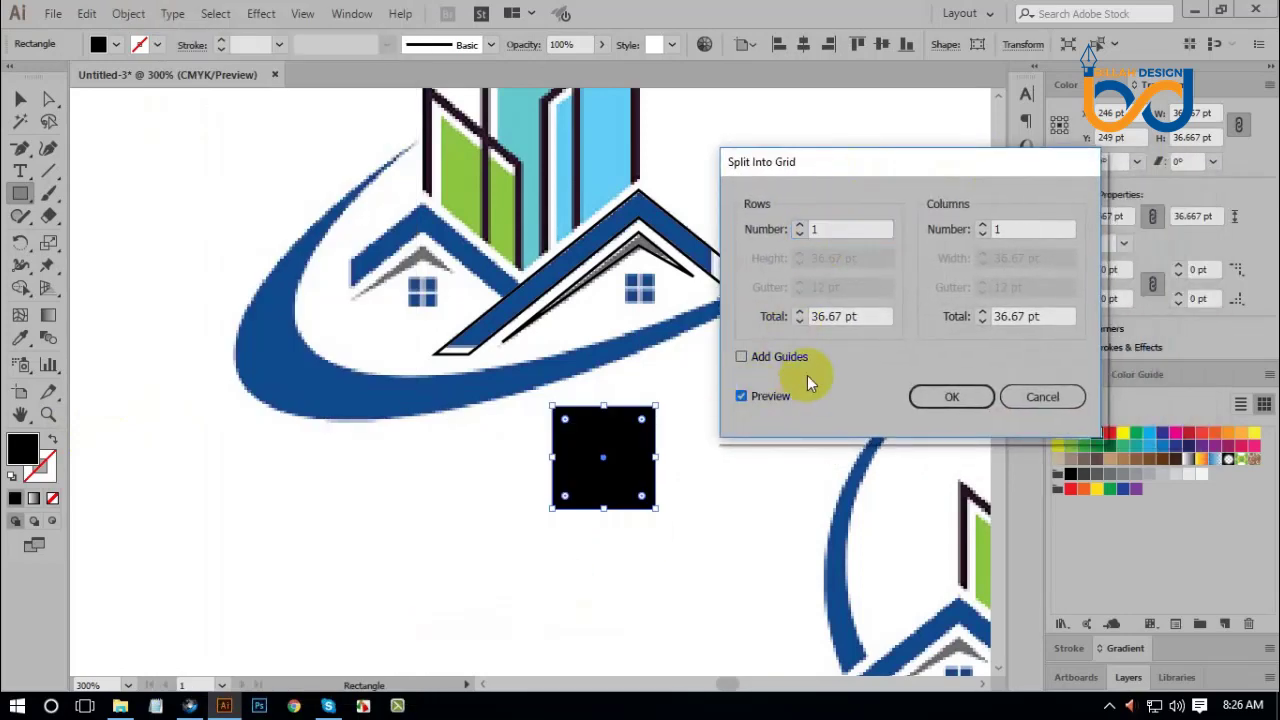
pyautogui.doubleClick(808, 229)
pyautogui.write('2')
pyautogui.press('Tab')
pyautogui.click(1025, 229)
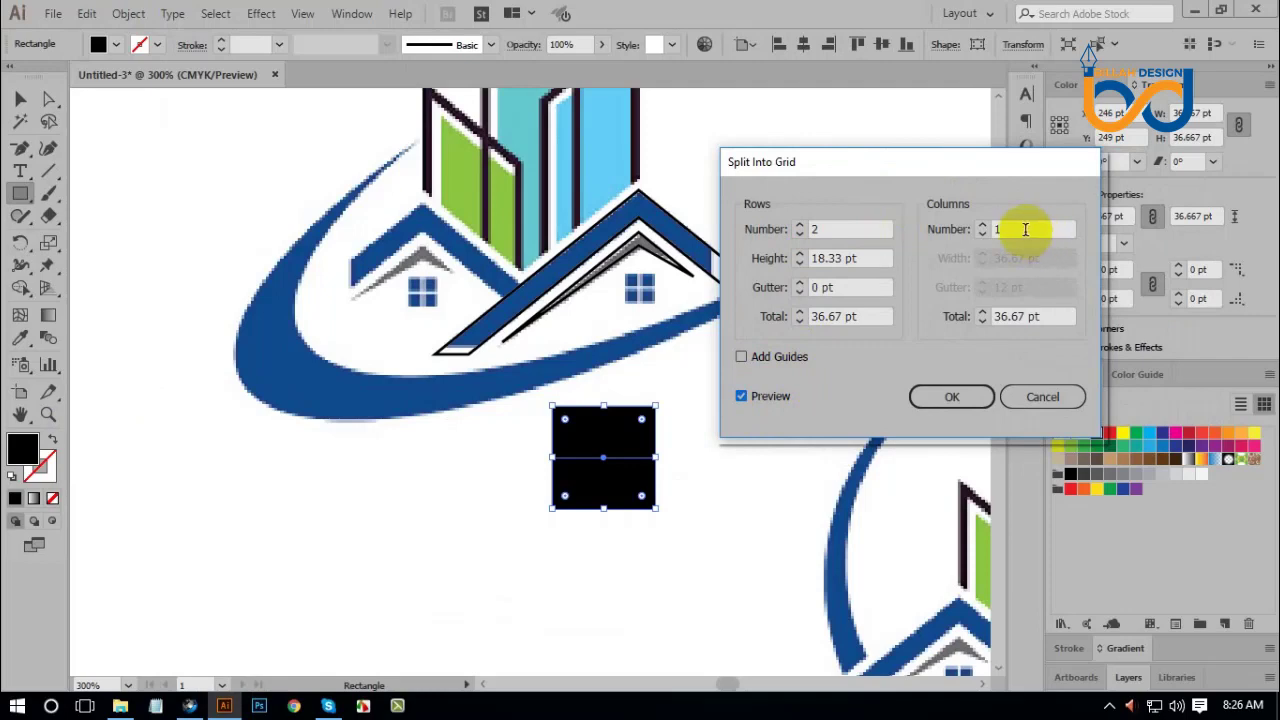
pyautogui.write('2')
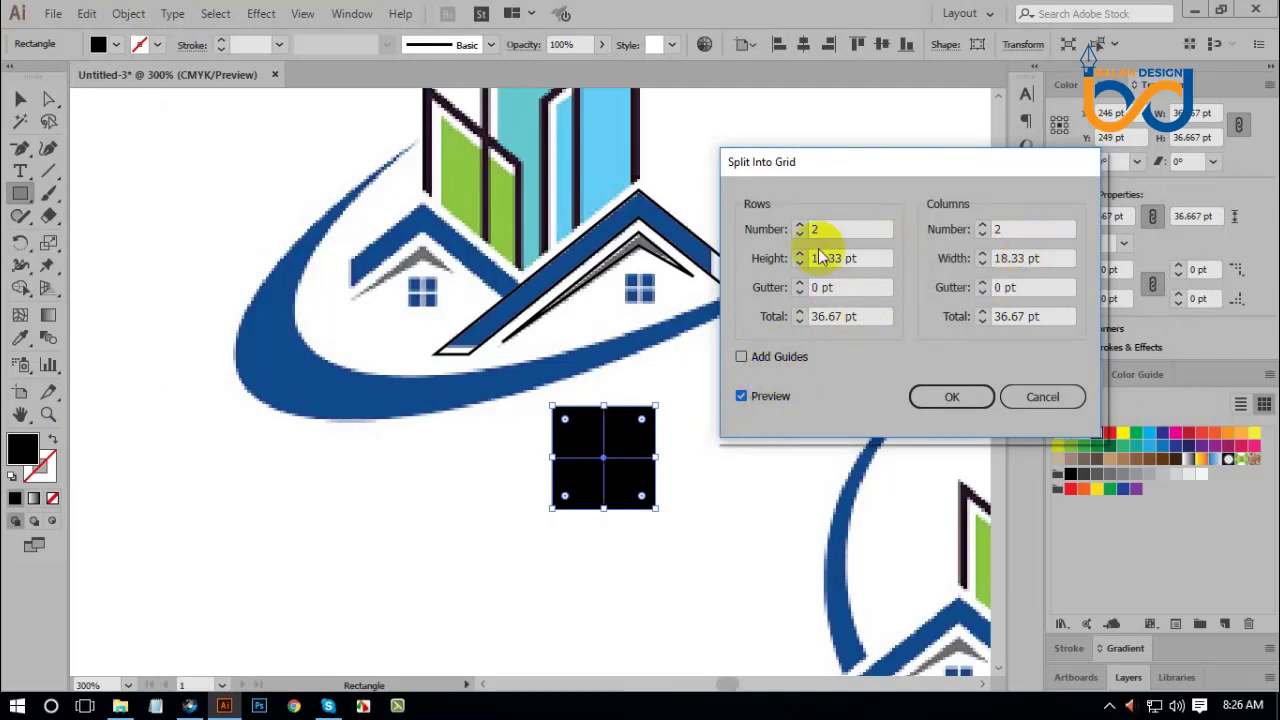
pyautogui.click(616, 474)
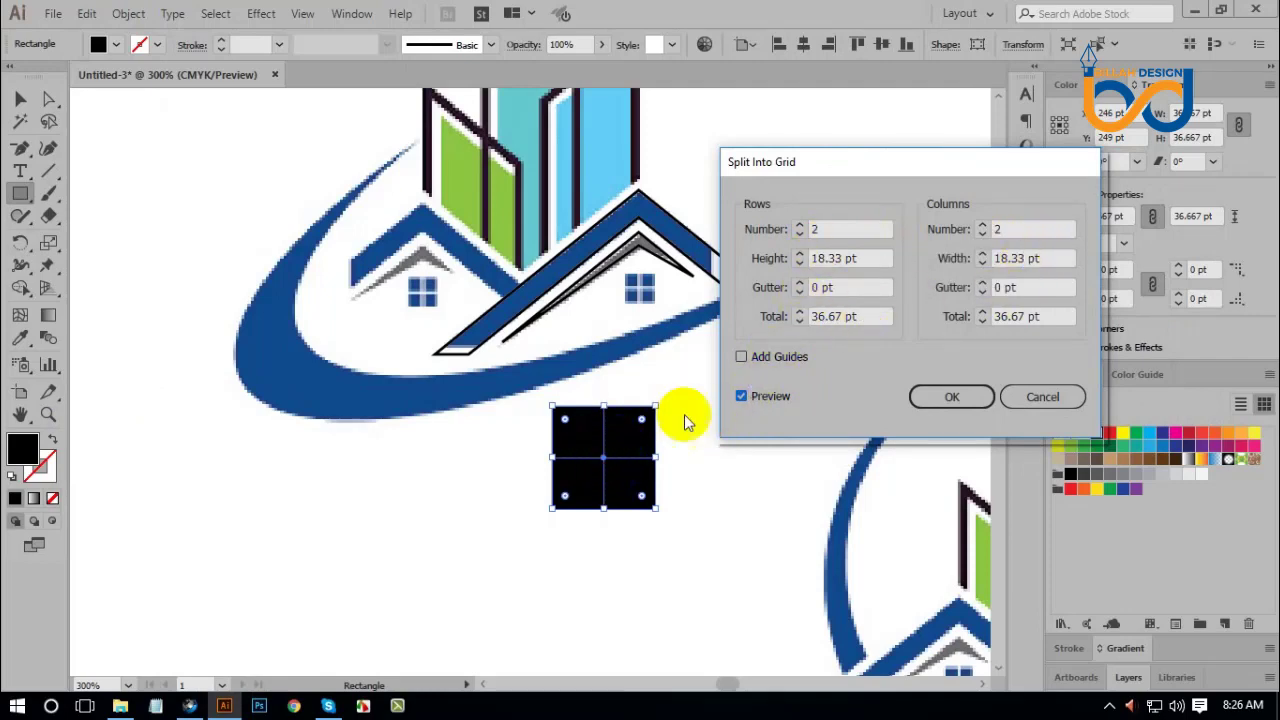
pyautogui.click(600, 445)
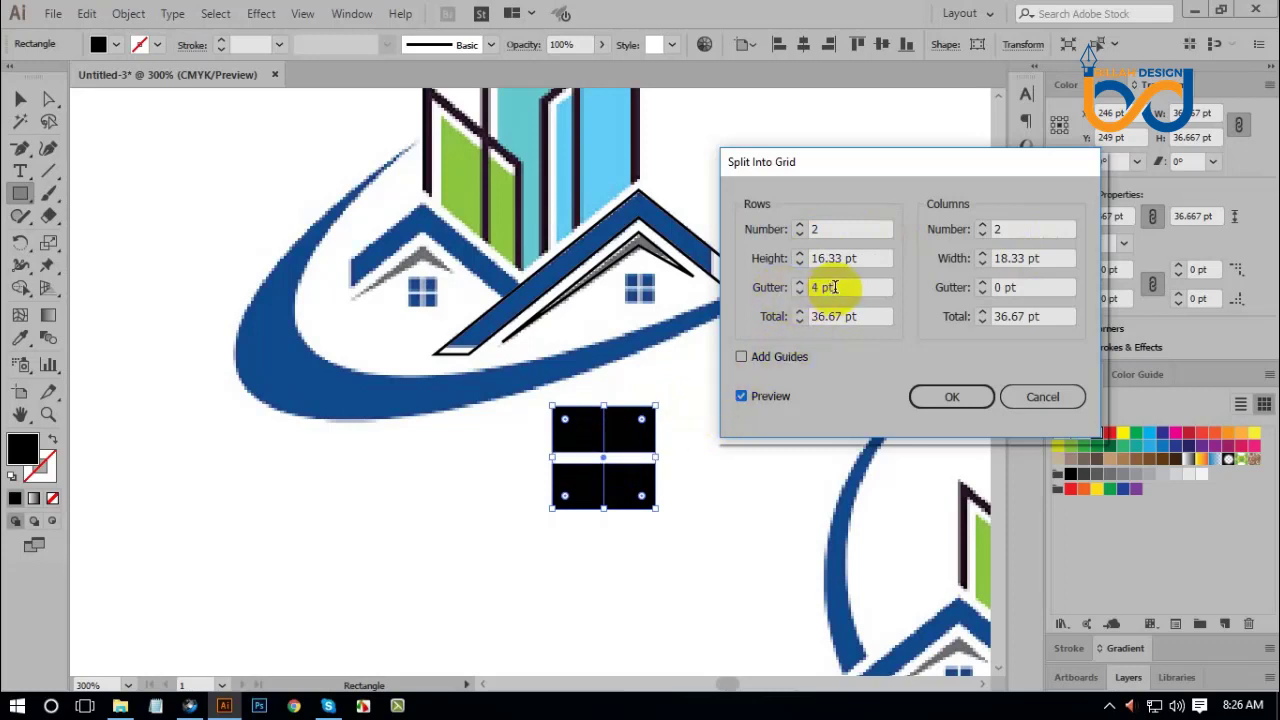
pyautogui.click(630, 462)
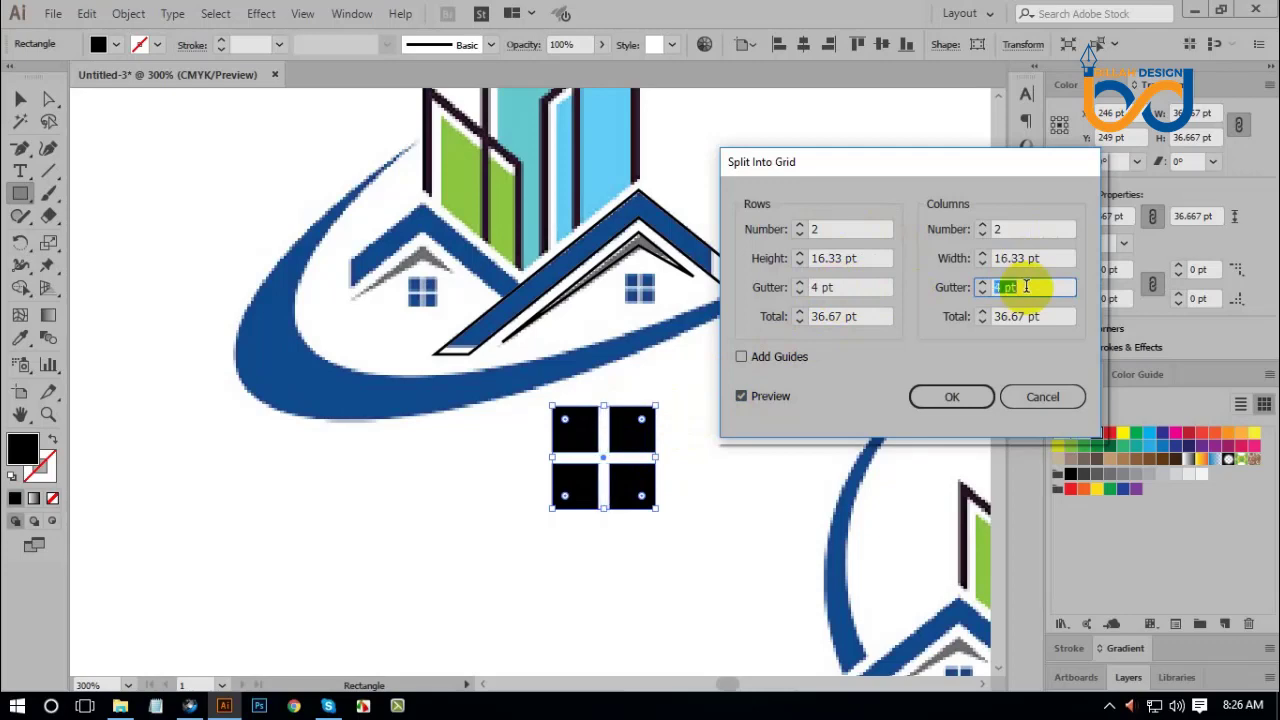
pyautogui.click(970, 400)
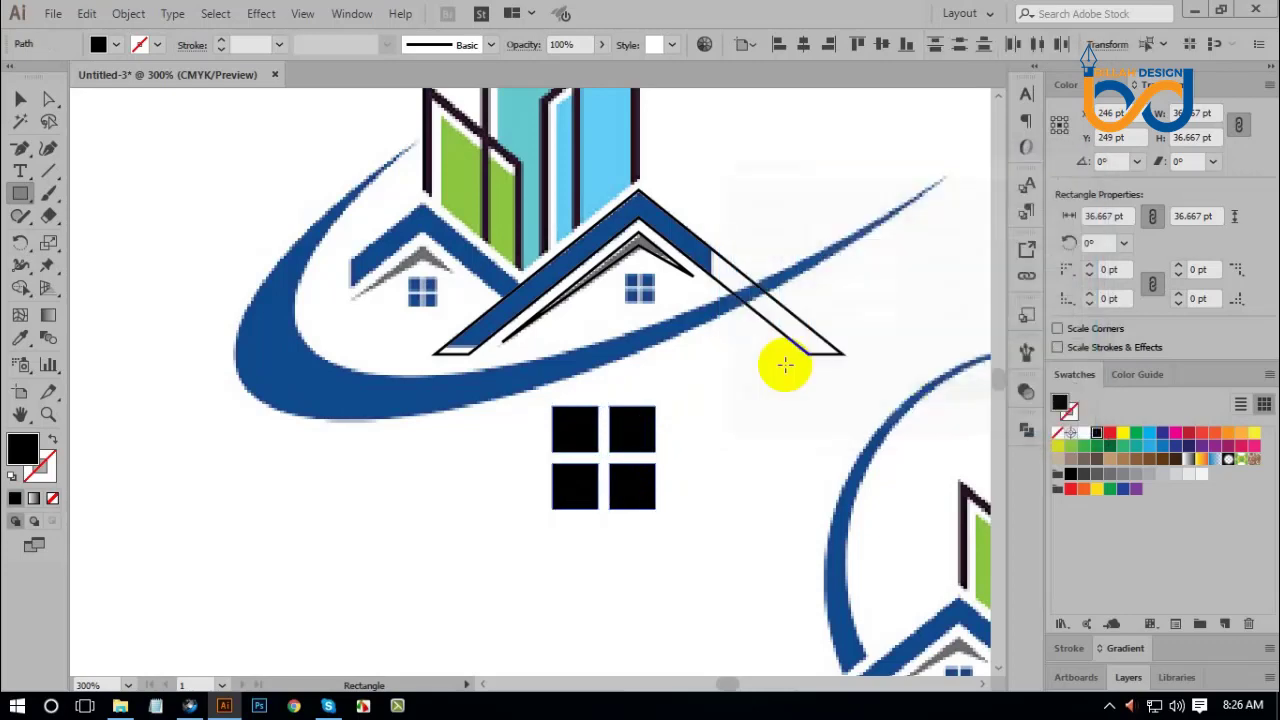
# Scale the four-pane window group down and place it beneath the right house's roof.
pyautogui.click(21, 99)
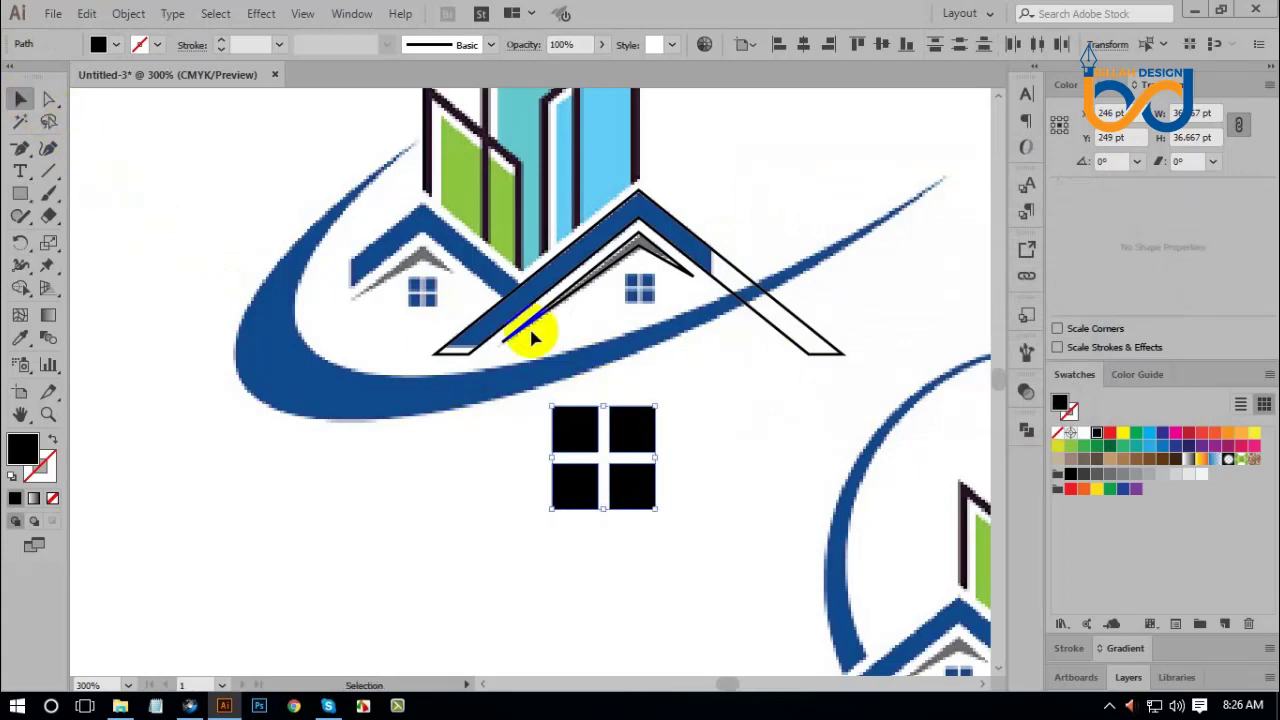
pyautogui.press('a')
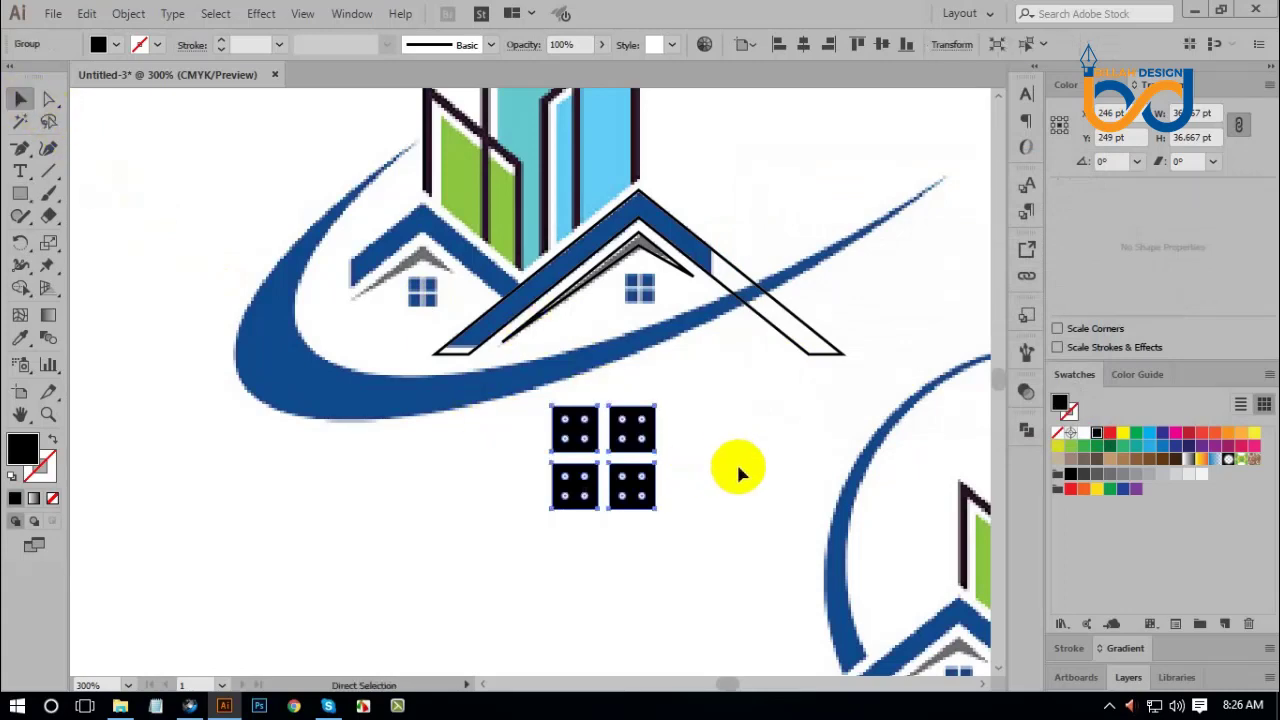
pyautogui.press('v')
pyautogui.moveTo(655, 408); pyautogui.dragTo(655, 309)
pyautogui.click(694, 534)
pyautogui.click(702, 413)
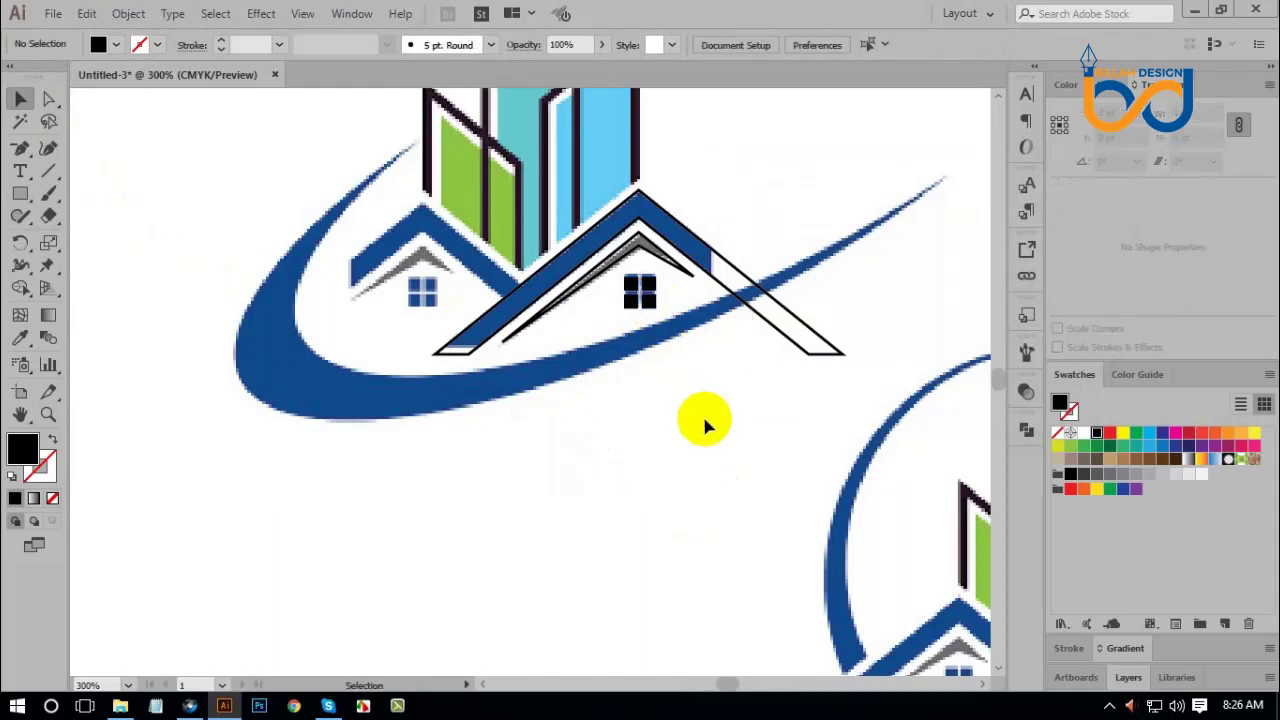
pyautogui.moveTo(706, 429); pyautogui.dragTo(726, 442)
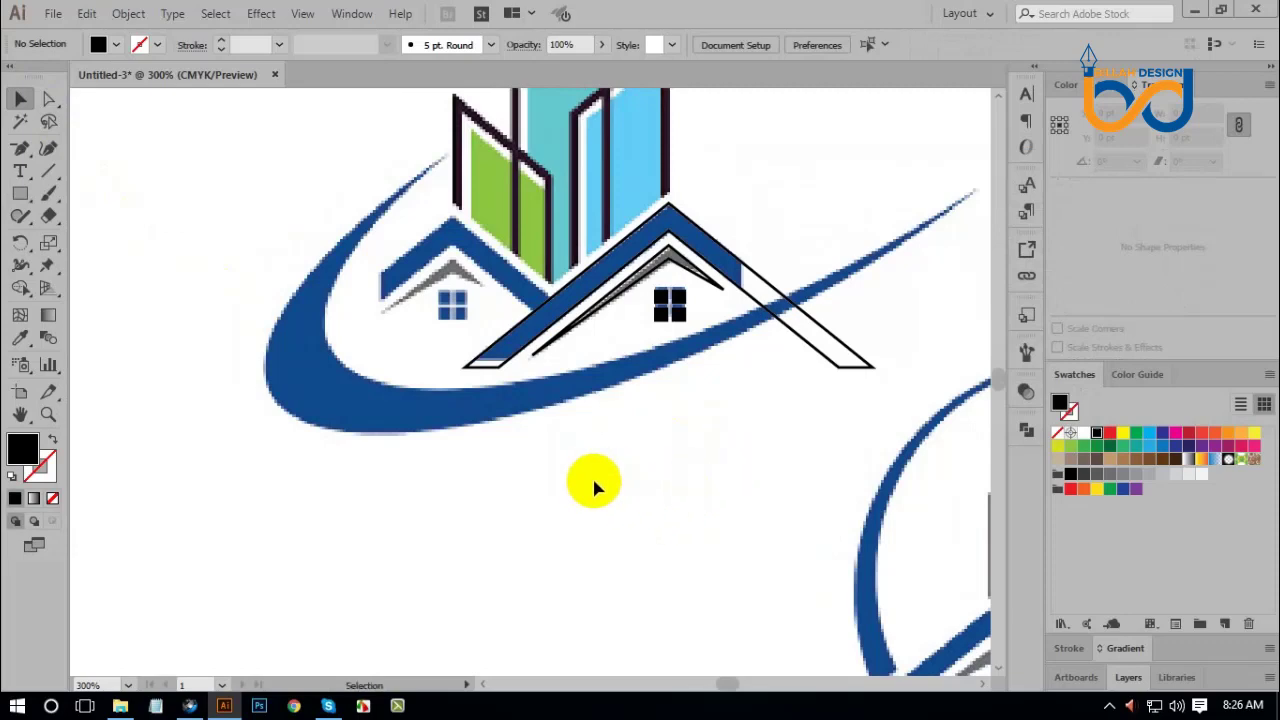
pyautogui.moveTo(723, 431); pyautogui.dragTo(751, 431)
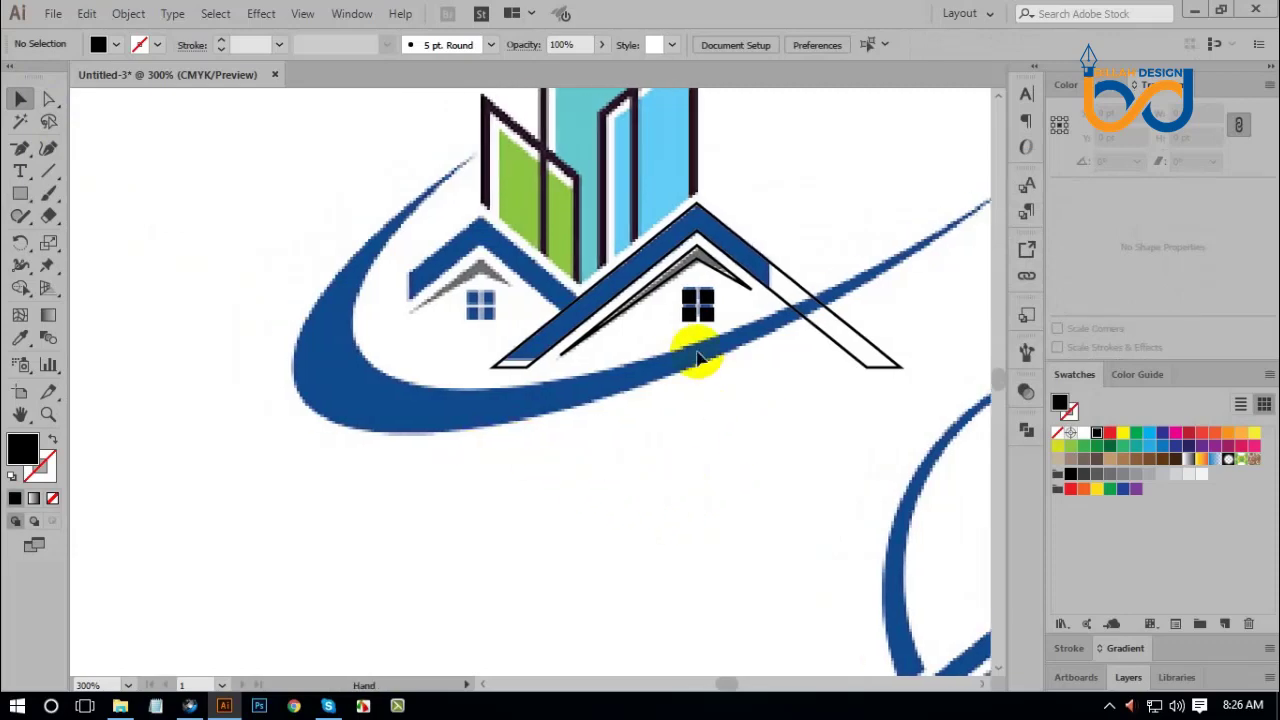
pyautogui.click(735, 230)
# Group the roof objects and Alt-drag a copy onto the left house.
pyautogui.rightClick(736, 233)
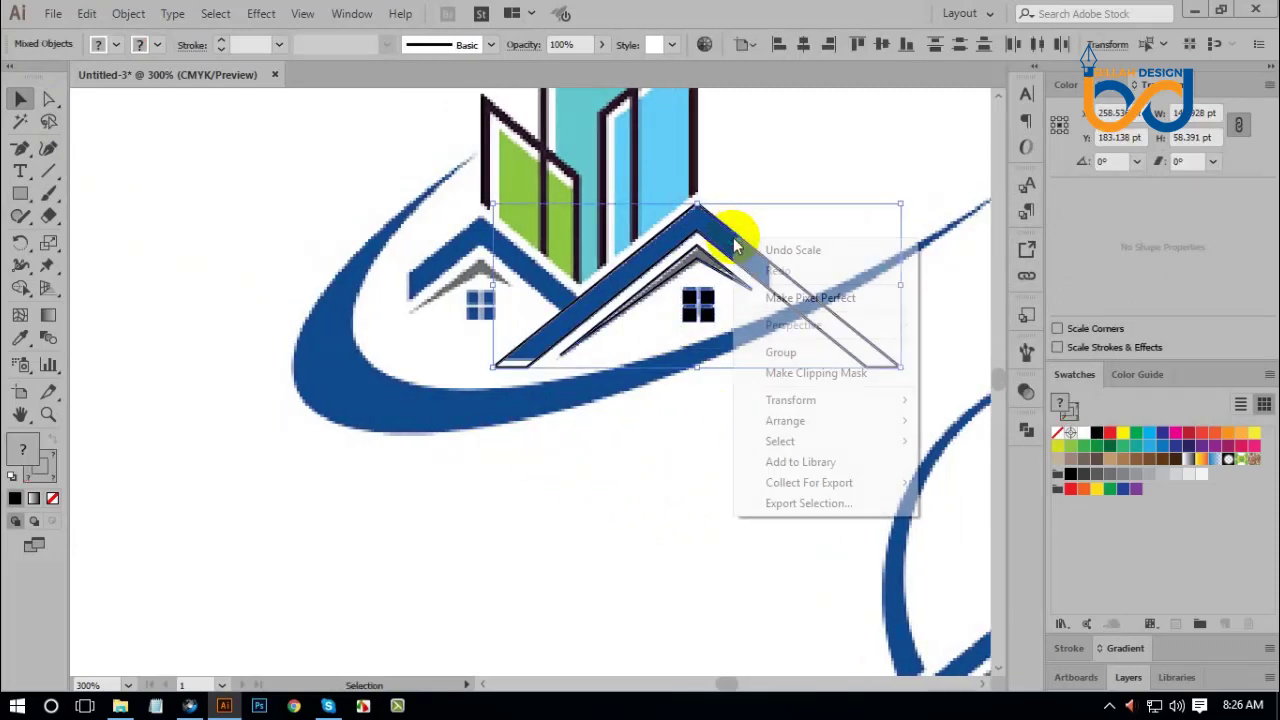
pyautogui.click(781, 352)
pyautogui.click(737, 434)
pyautogui.moveTo(774, 397); pyautogui.dragTo(794, 409)
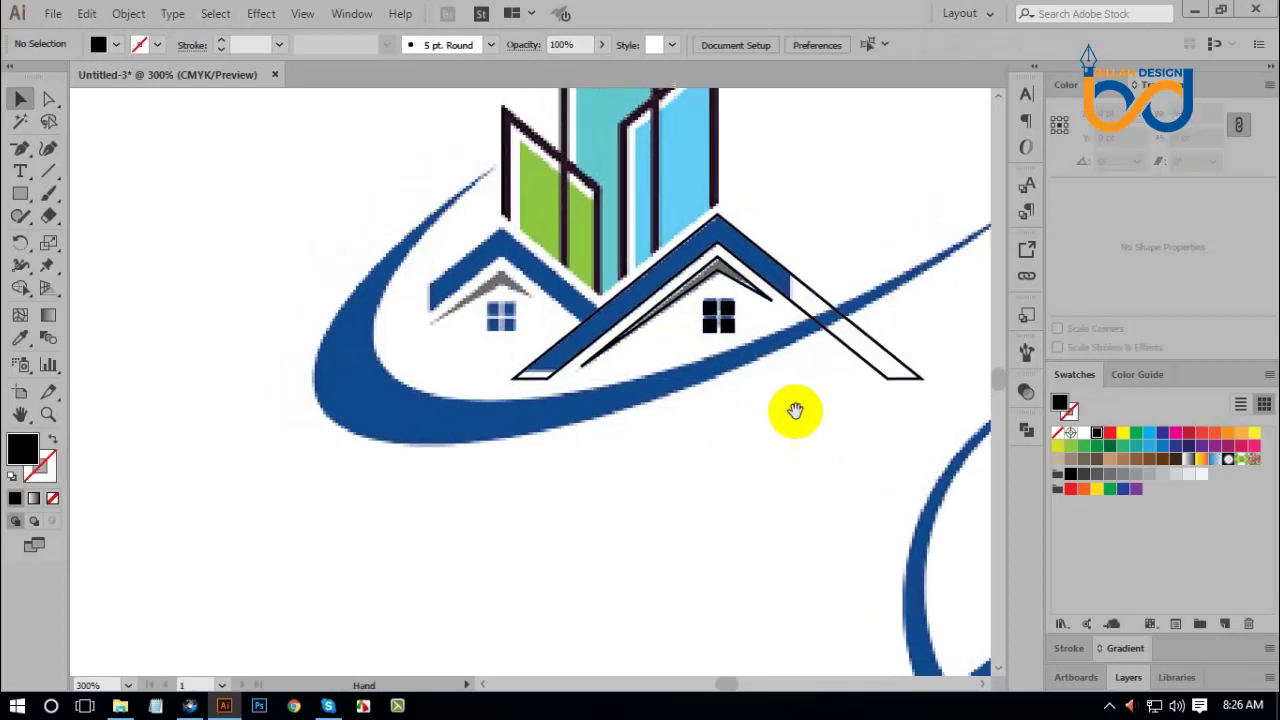
pyautogui.moveTo(846, 346); pyautogui.dragTo(626, 357)
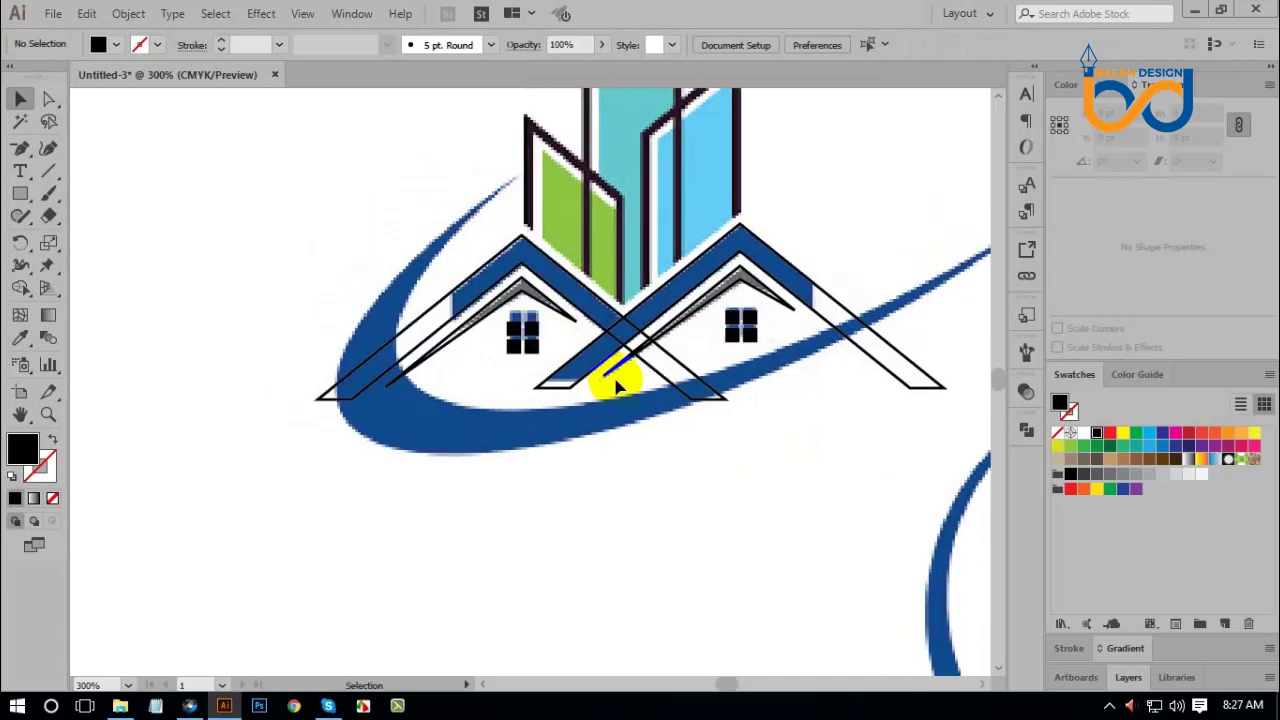
# Ungroup the copied roof and the left house group.
pyautogui.rightClick(595, 350)
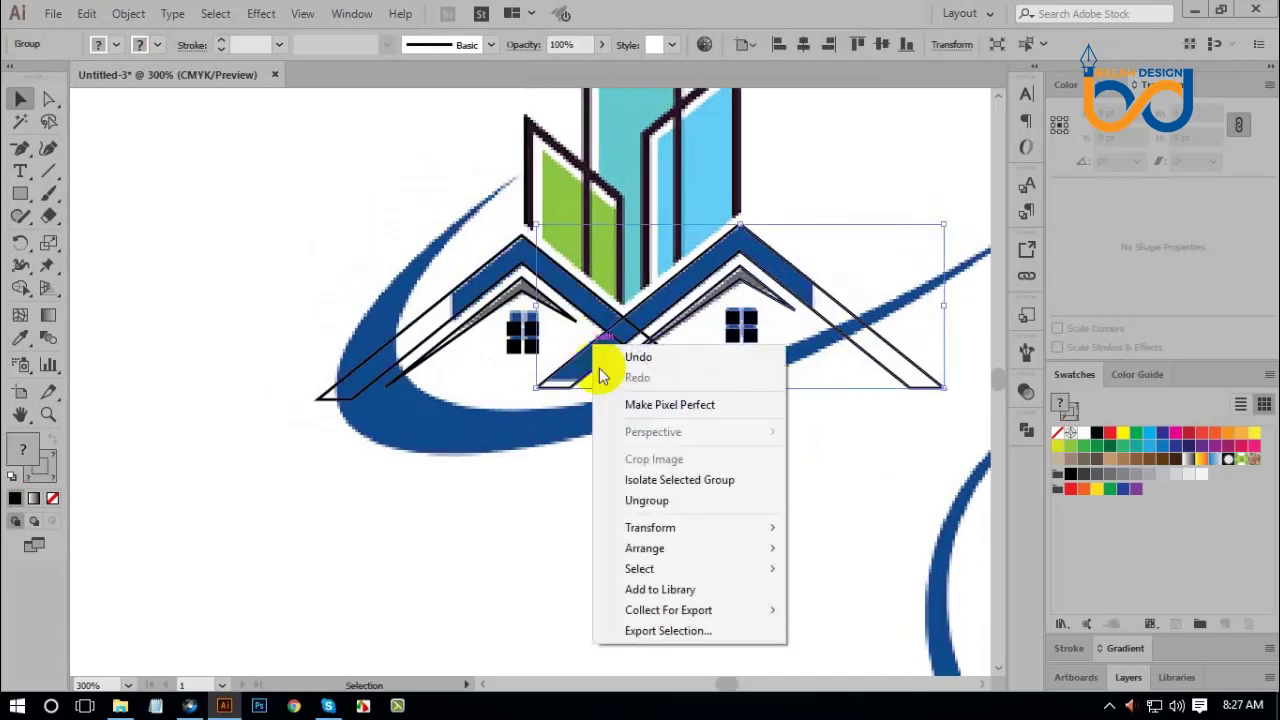
pyautogui.click(652, 497)
pyautogui.click(665, 480)
pyautogui.rightClick(571, 306)
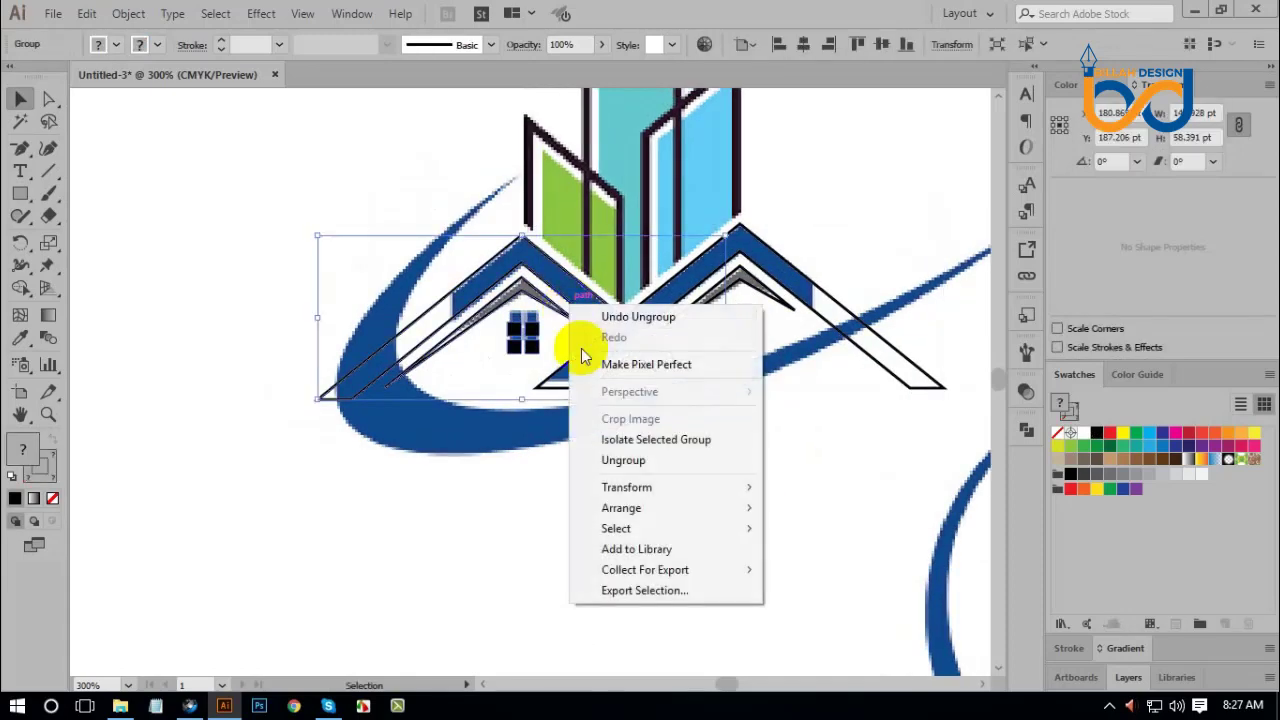
pyautogui.click(635, 460)
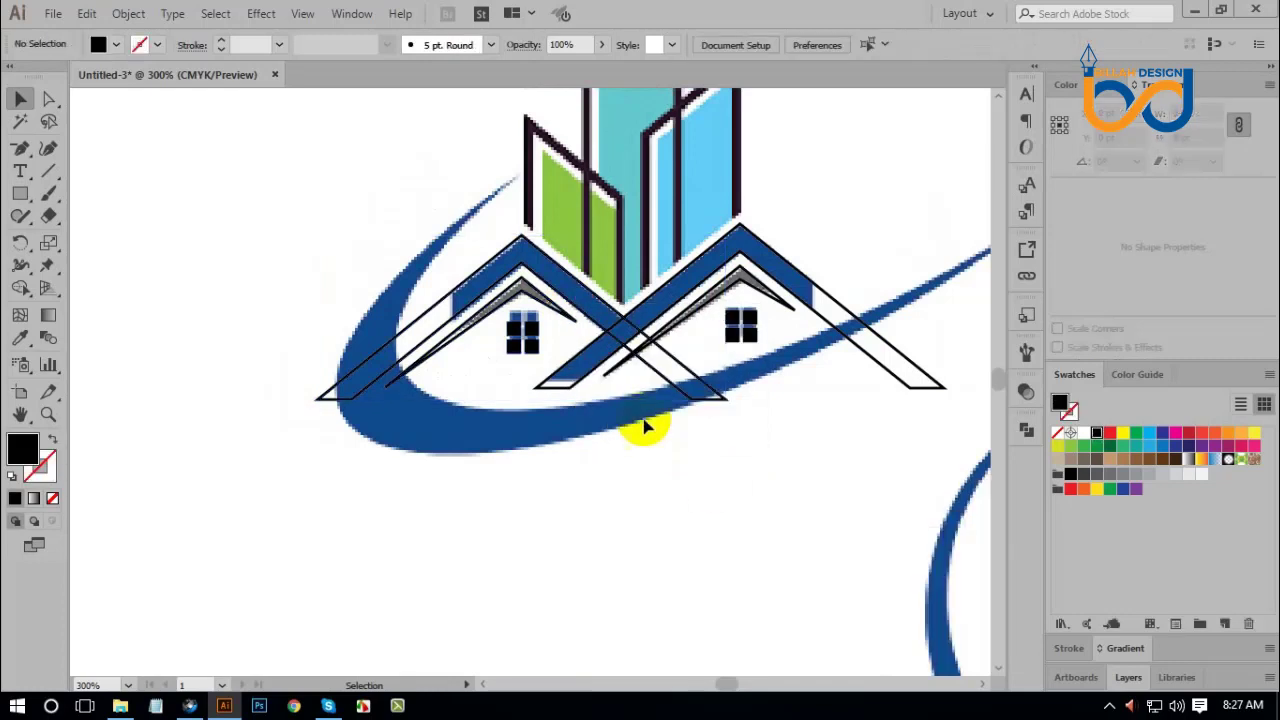
pyautogui.click(598, 342)
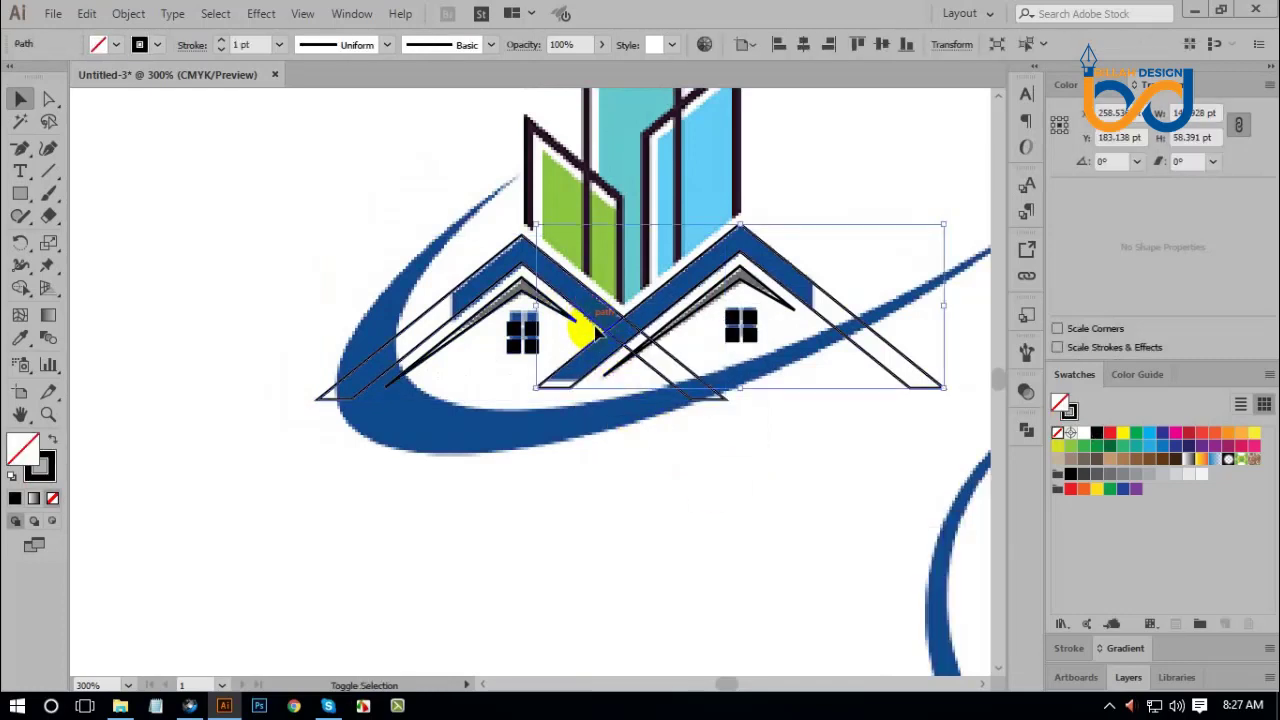
# Select both house roof outlines and Unite them into one M-shaped outline.
pyautogui.keyDown('shift'); pyautogui.click(527, 398); pyautogui.keyUp('shift')
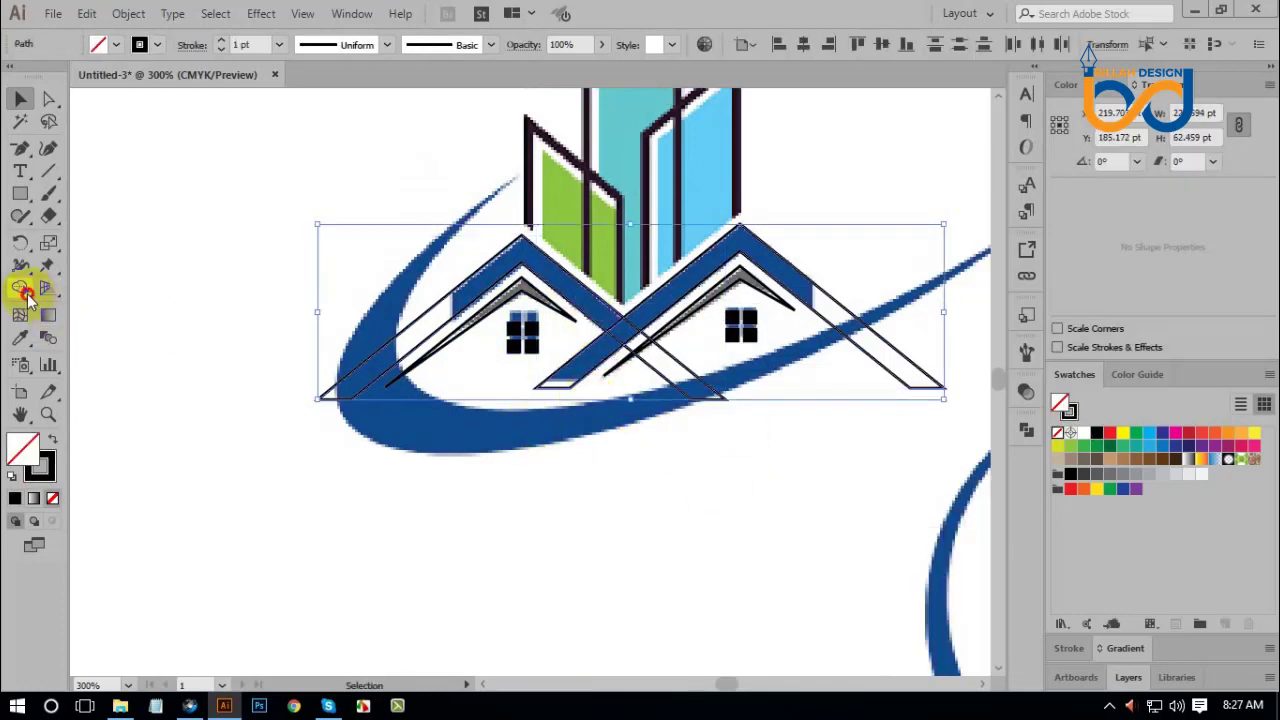
pyautogui.click(21, 289)
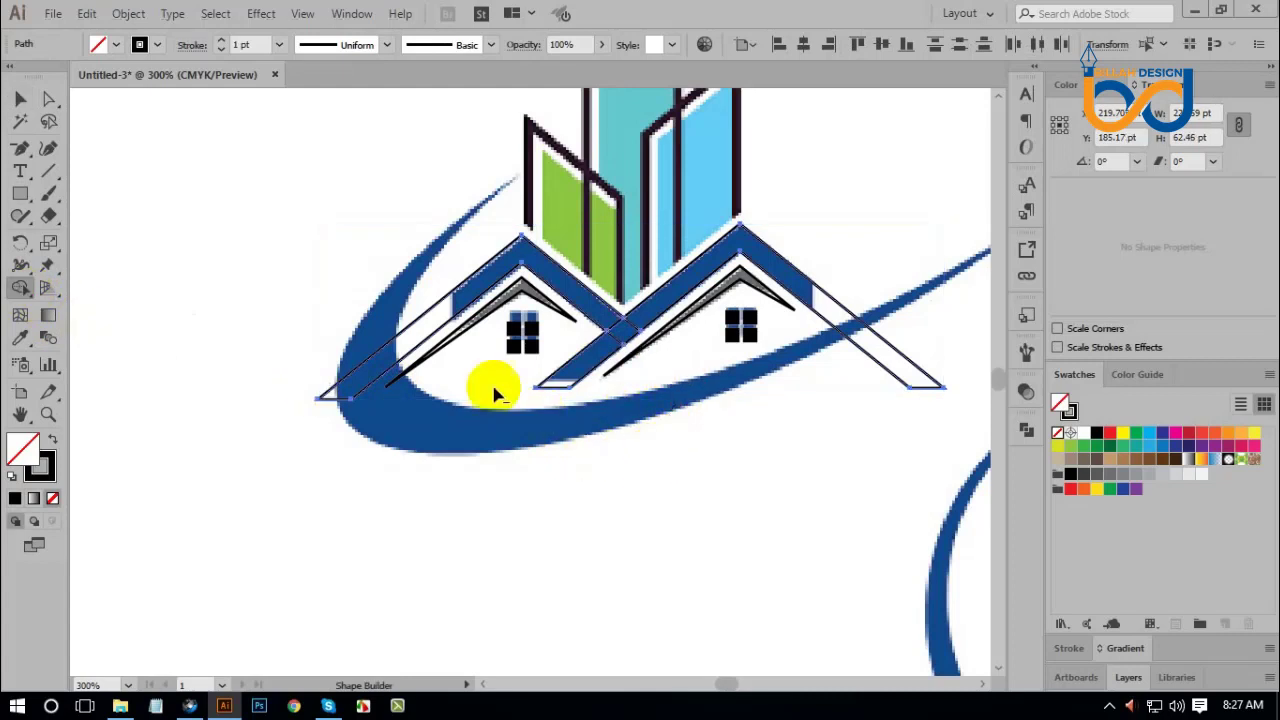
pyautogui.click(21, 99)
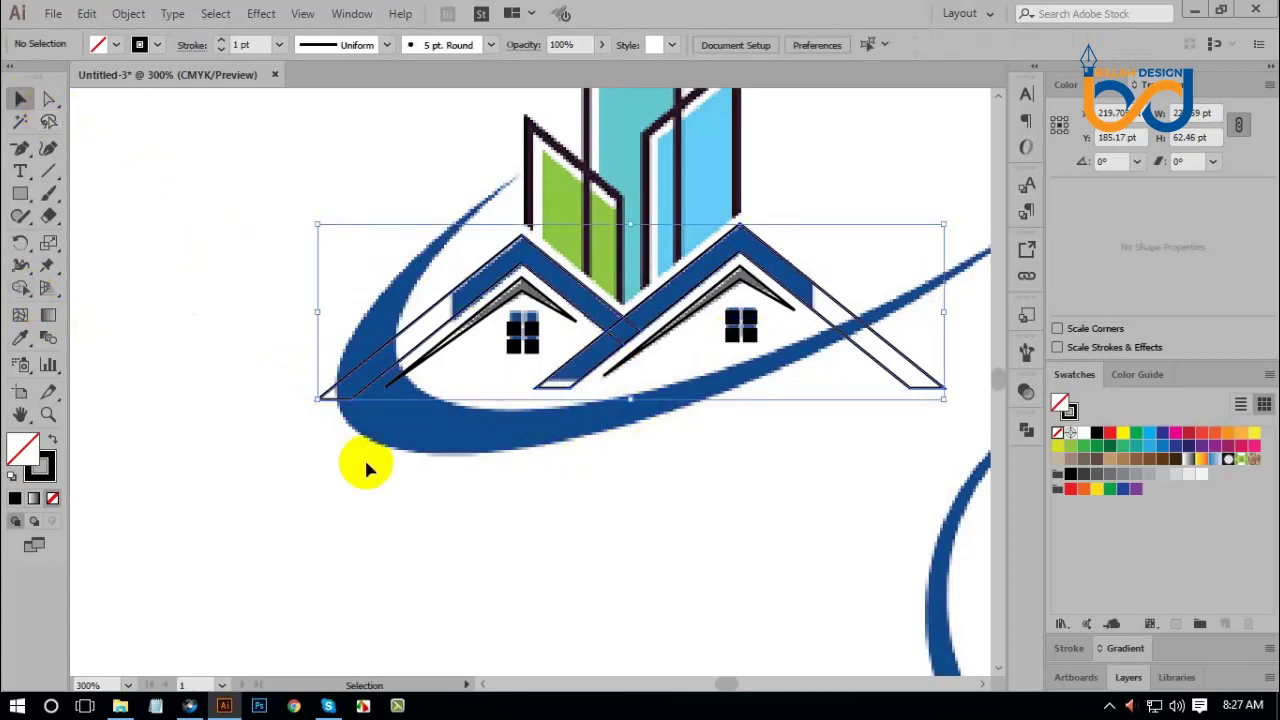
pyautogui.click(586, 510)
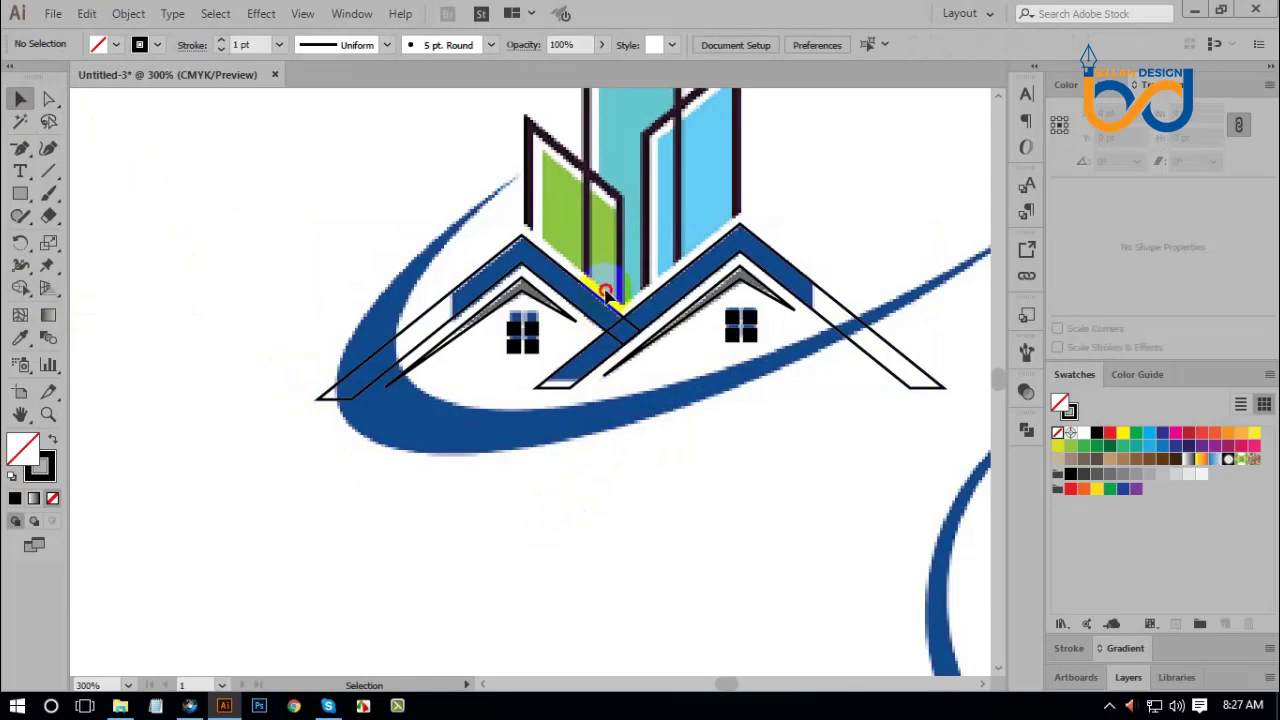
pyautogui.click(627, 324)
pyautogui.click(630, 335)
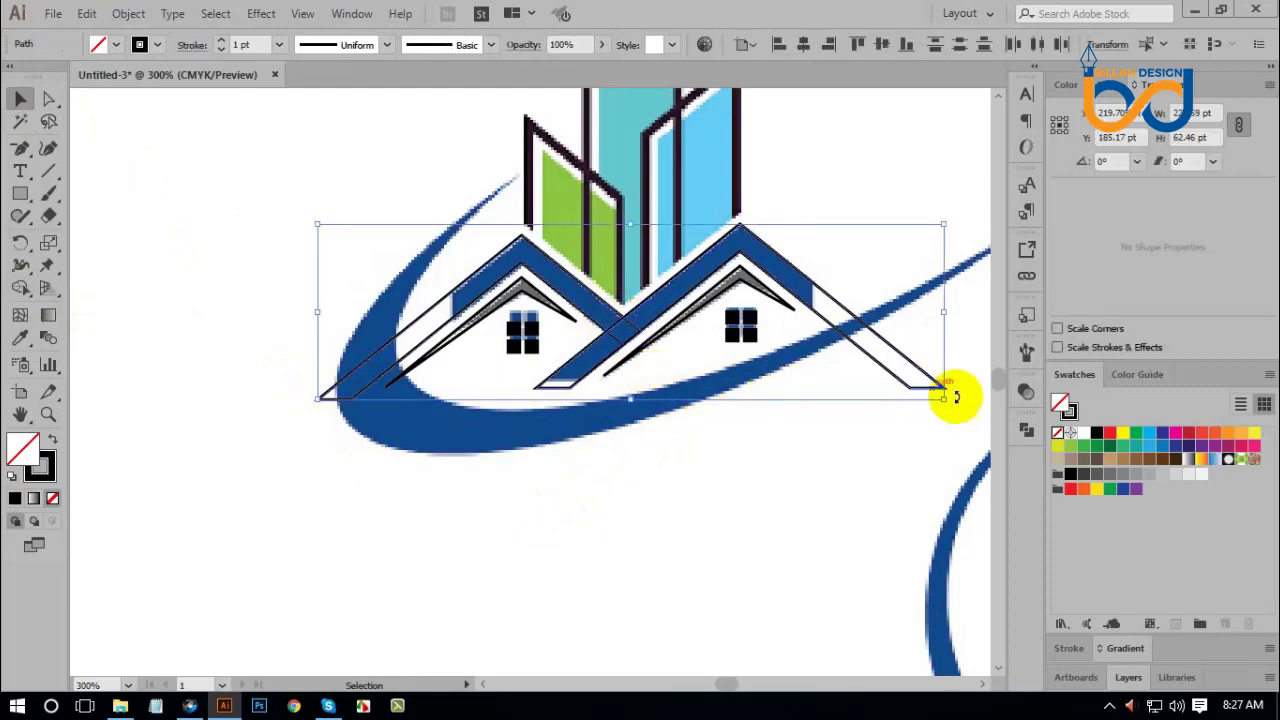
pyautogui.click(1027, 431)
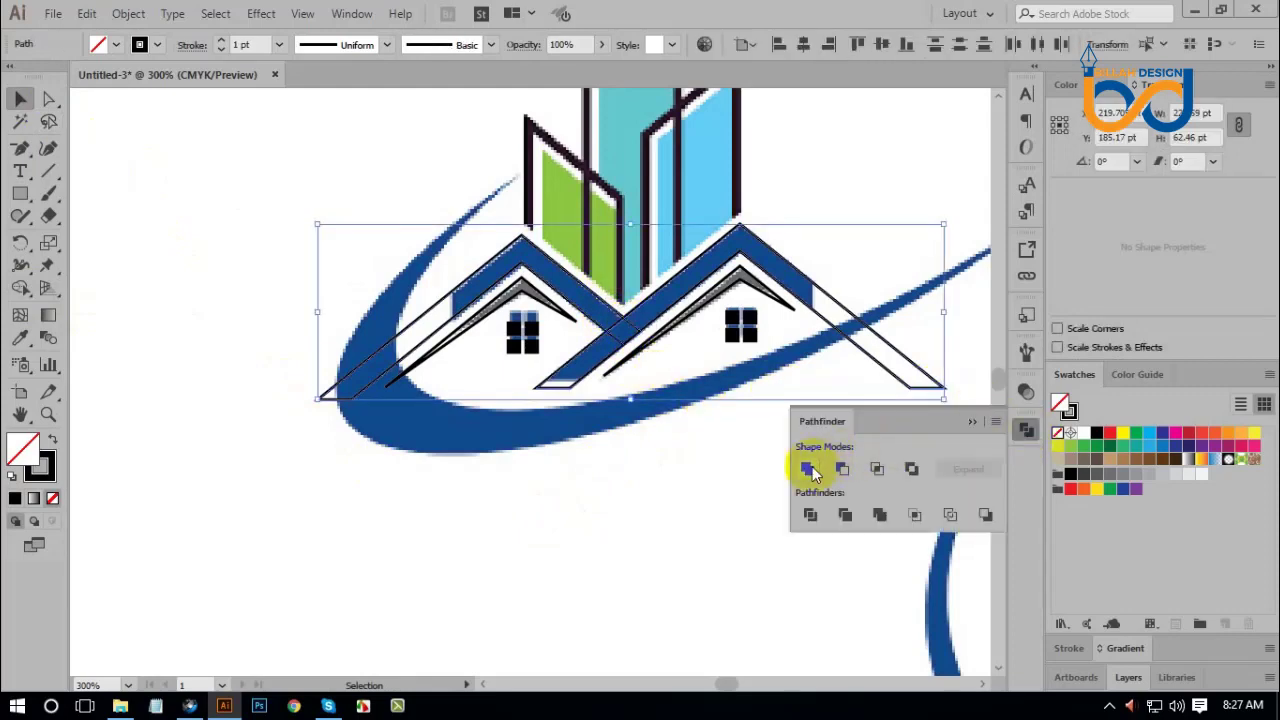
pyautogui.click(812, 472)
pyautogui.click(1025, 433)
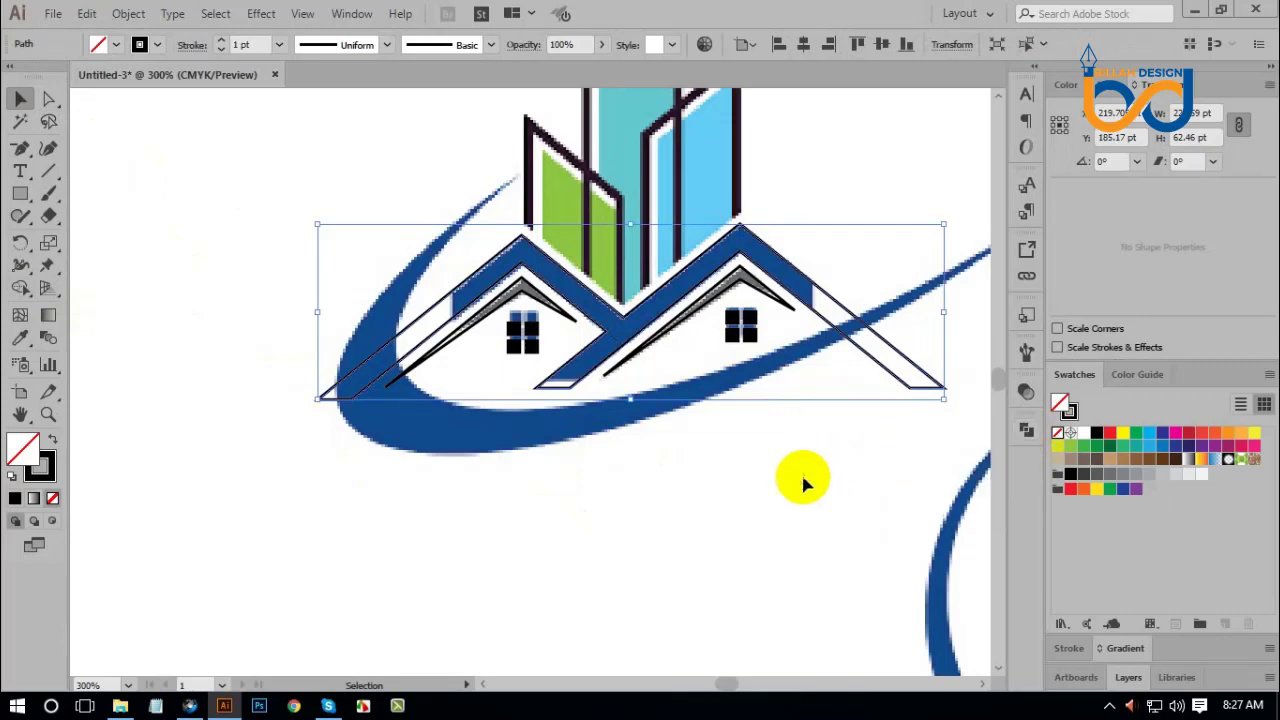
pyautogui.click(806, 486)
pyautogui.scroll(-1, 806, 486)
pyautogui.press('a')
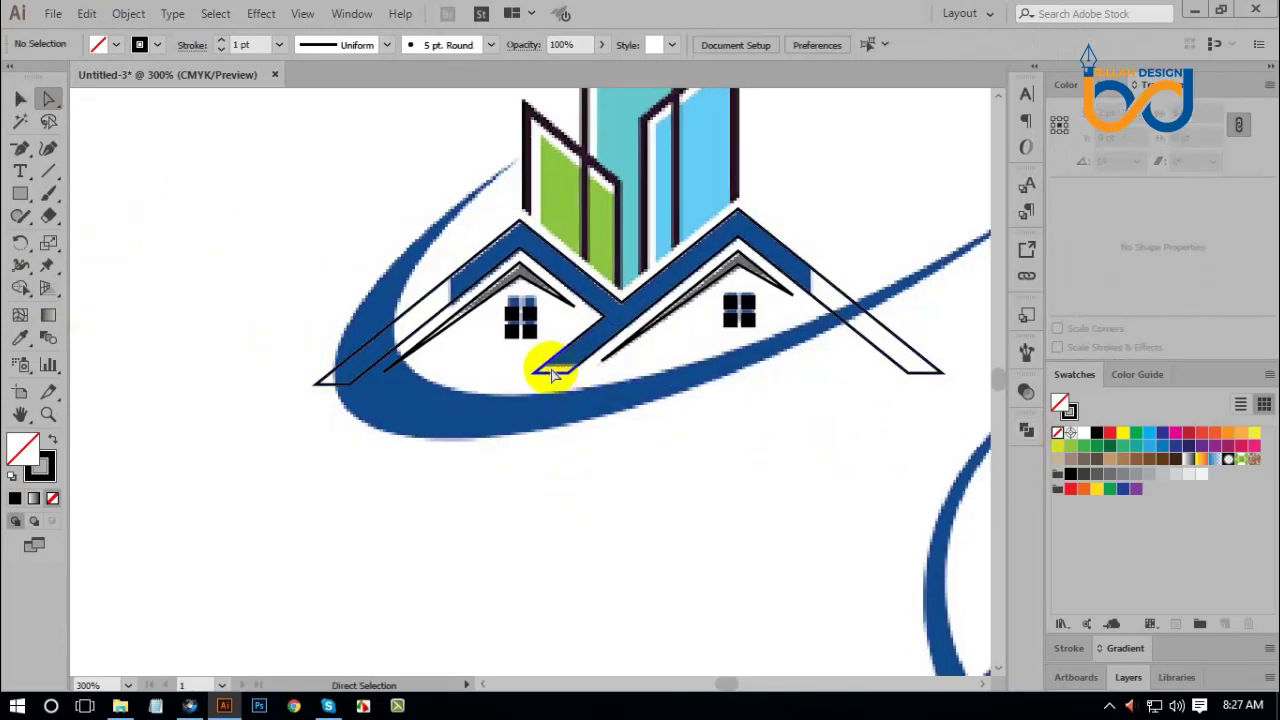
# Draw a rectangle over the swoosh below the roofs and subtract it from the roof outline with Minus Front.
pyautogui.click(22, 197)
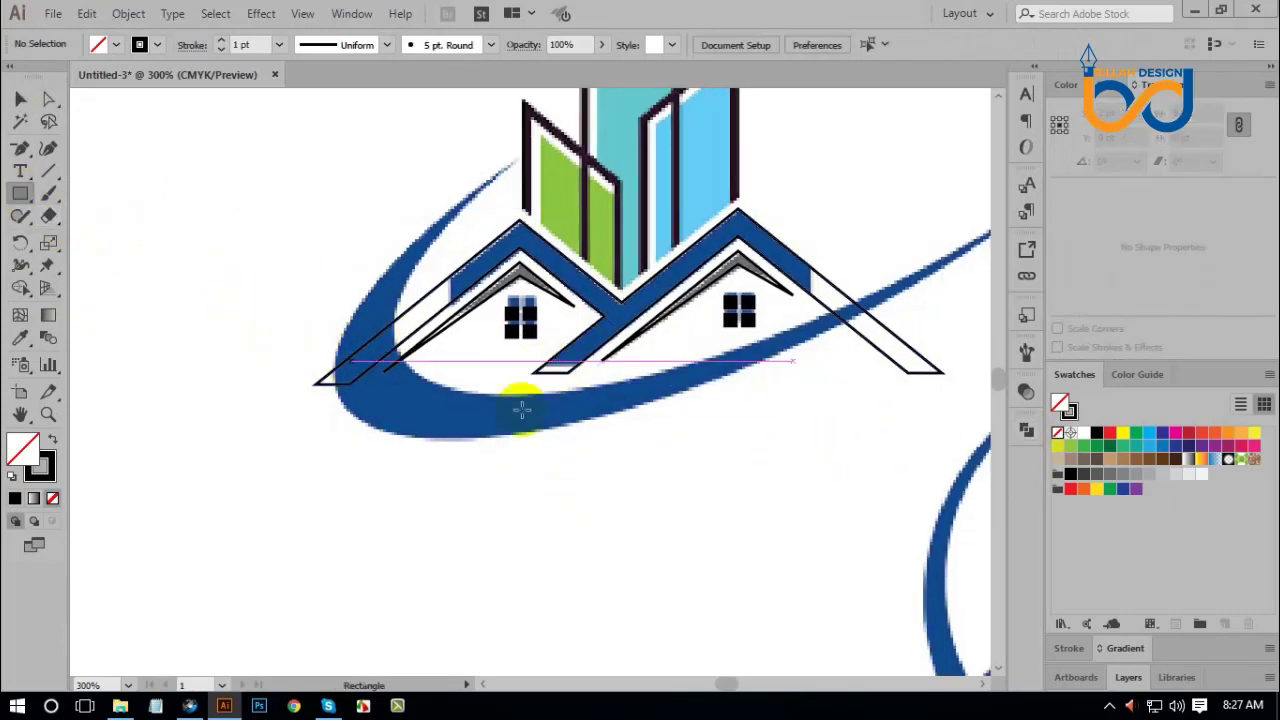
pyautogui.moveTo(480, 418); pyautogui.dragTo(622, 365)
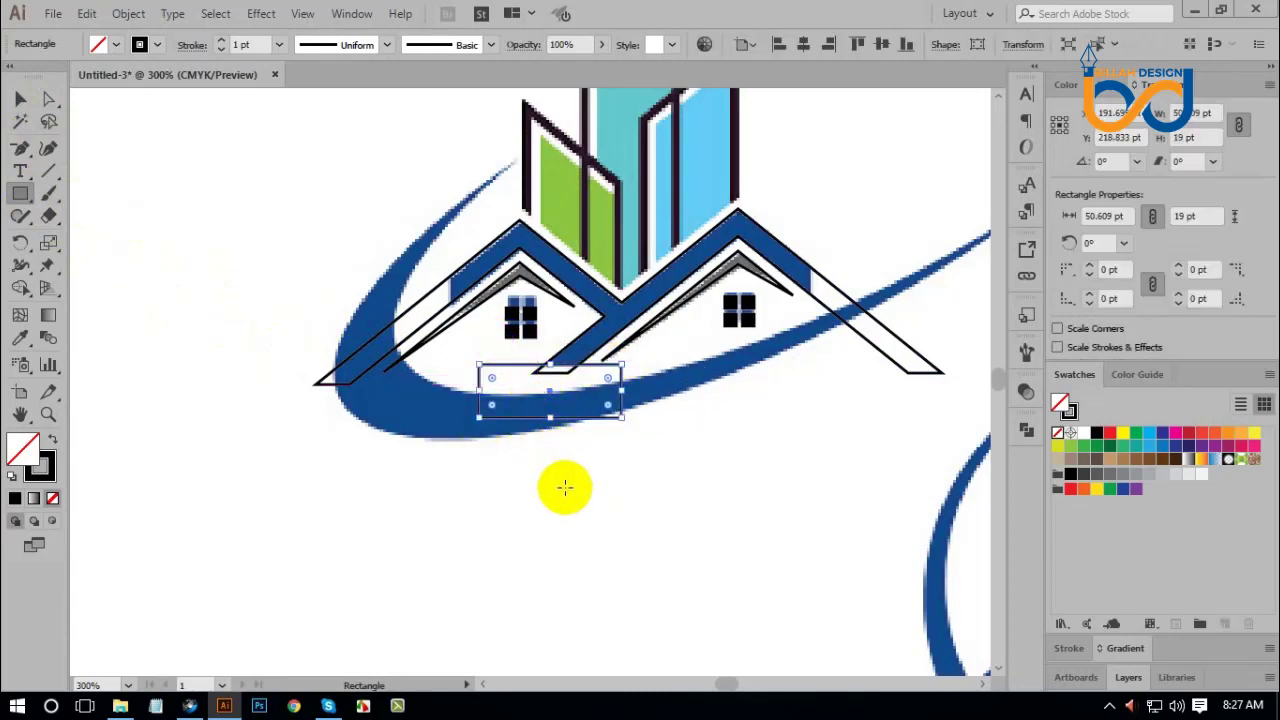
pyautogui.click(21, 99)
pyautogui.click(537, 490)
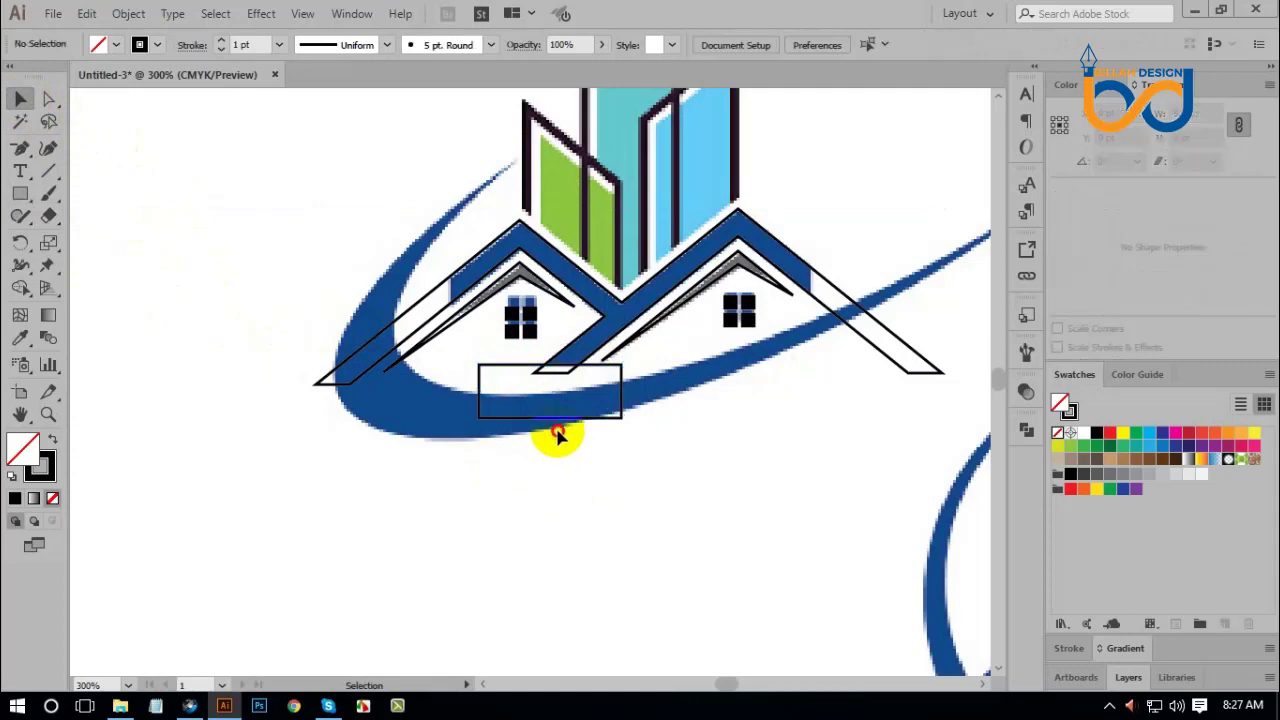
pyautogui.click(563, 364)
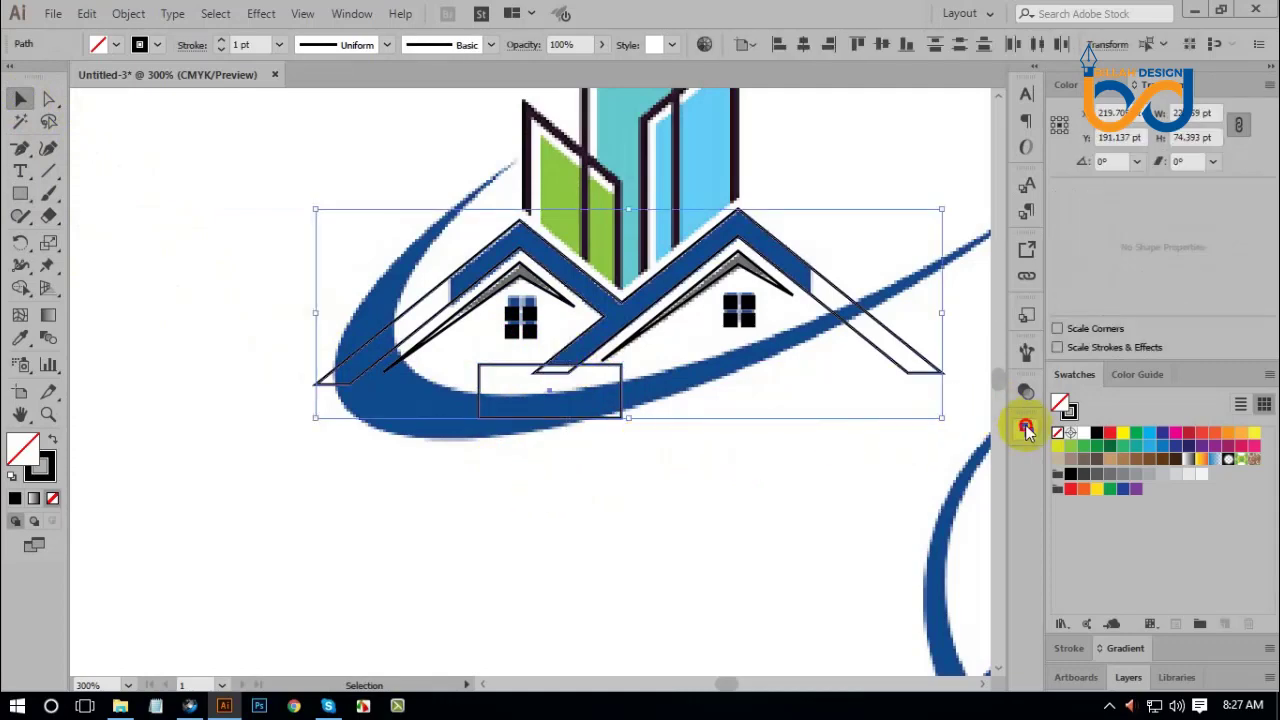
pyautogui.click(1027, 430)
pyautogui.click(845, 470)
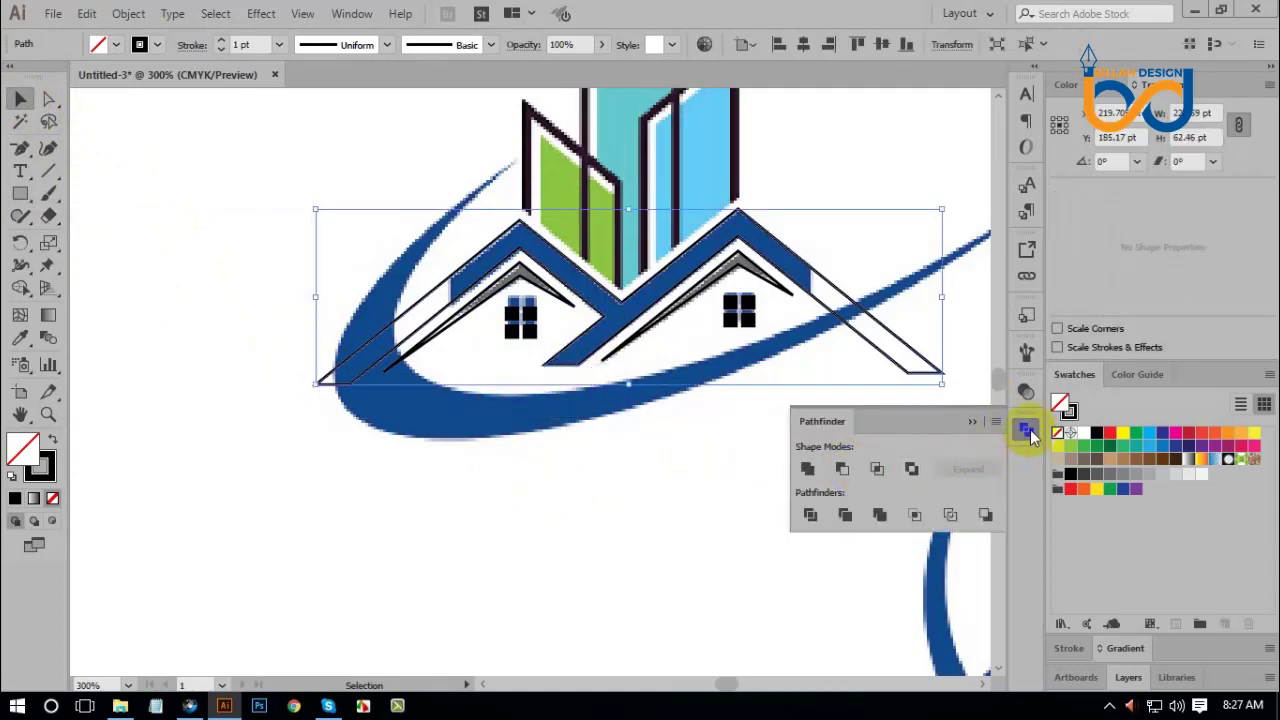
pyautogui.click(1027, 430)
pyautogui.click(766, 474)
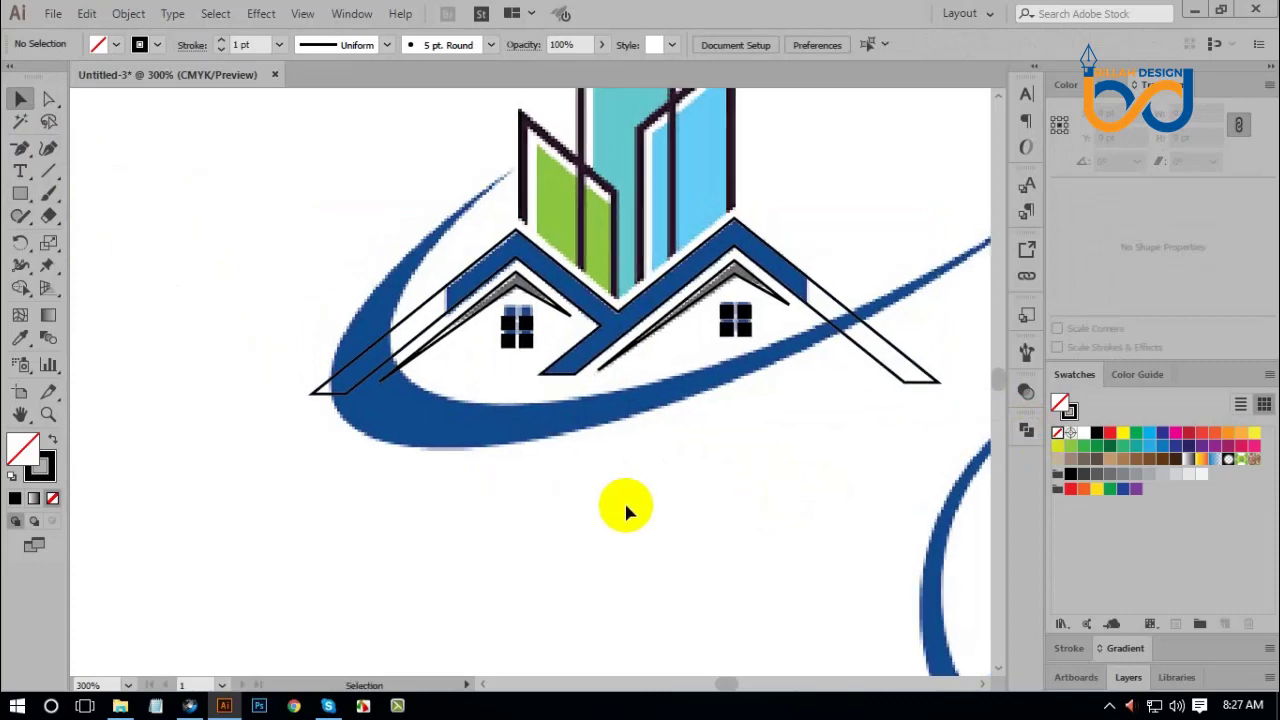
pyautogui.click(20, 193)
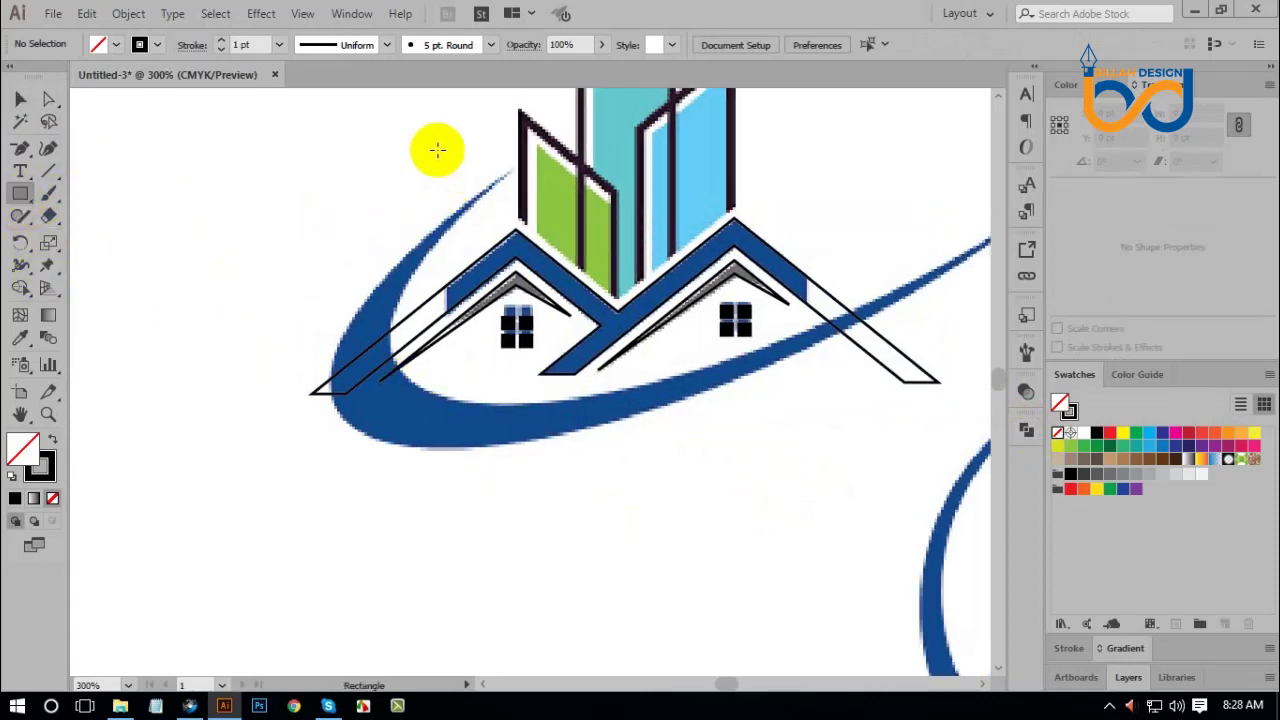
# Intersect the roof outline with an 84 pt tall rectangle spanning both roofs to trim its outer ends.
pyautogui.moveTo(446, 155)
pyautogui.mouseDown()
pyautogui.moveTo(460, 200)
pyautogui.moveTo(591, 371)
pyautogui.mouseUp()
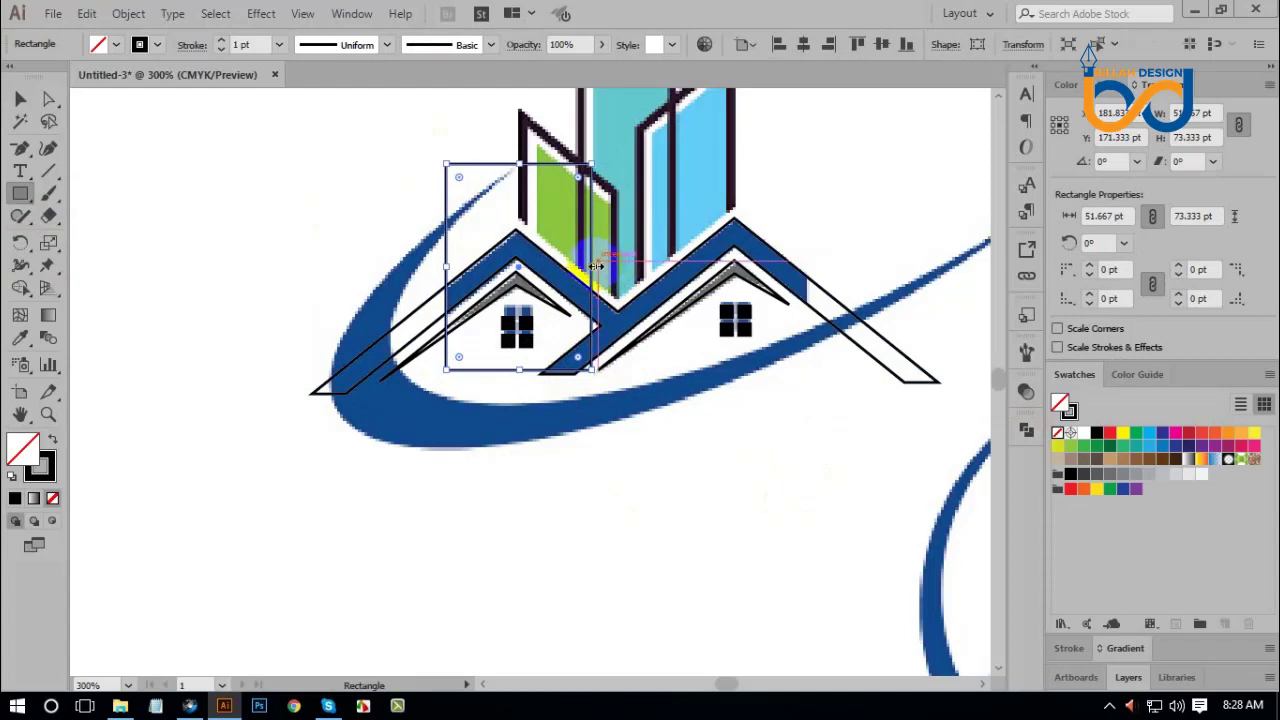
pyautogui.moveTo(596, 266); pyautogui.dragTo(805, 293)
pyautogui.moveTo(627, 372); pyautogui.dragTo(624, 400)
pyautogui.click(21, 102)
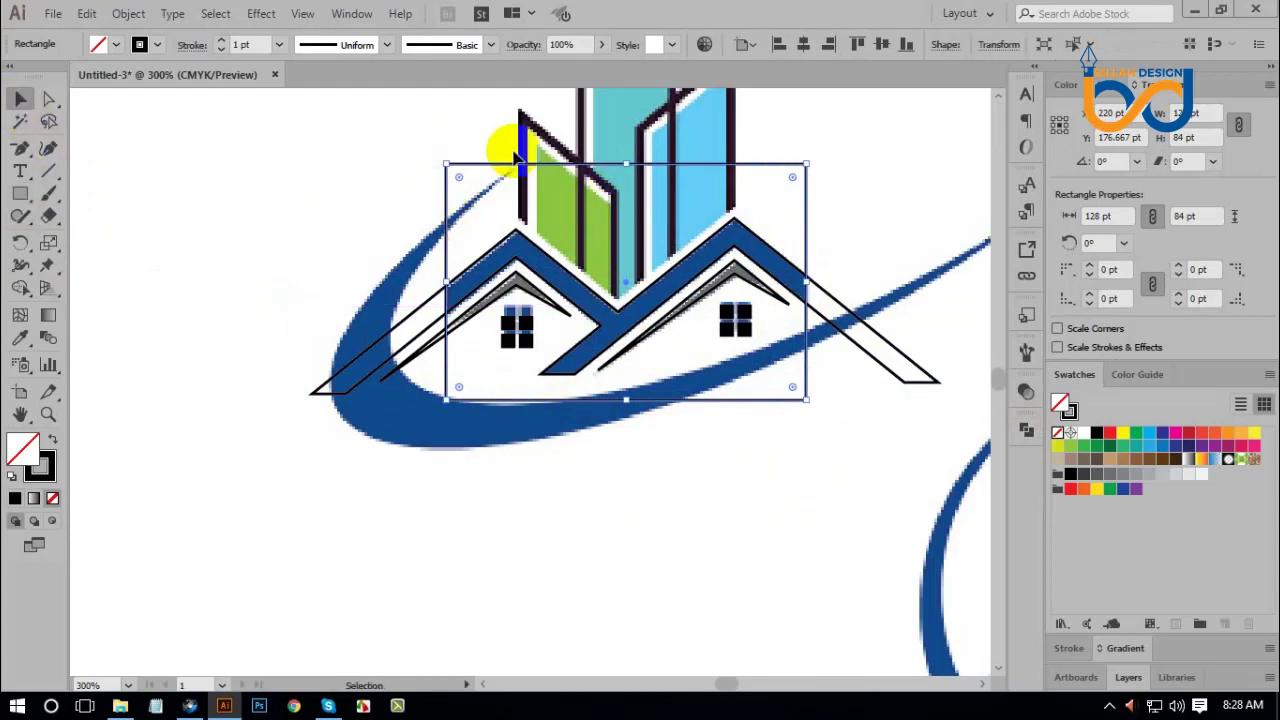
pyautogui.click(548, 258)
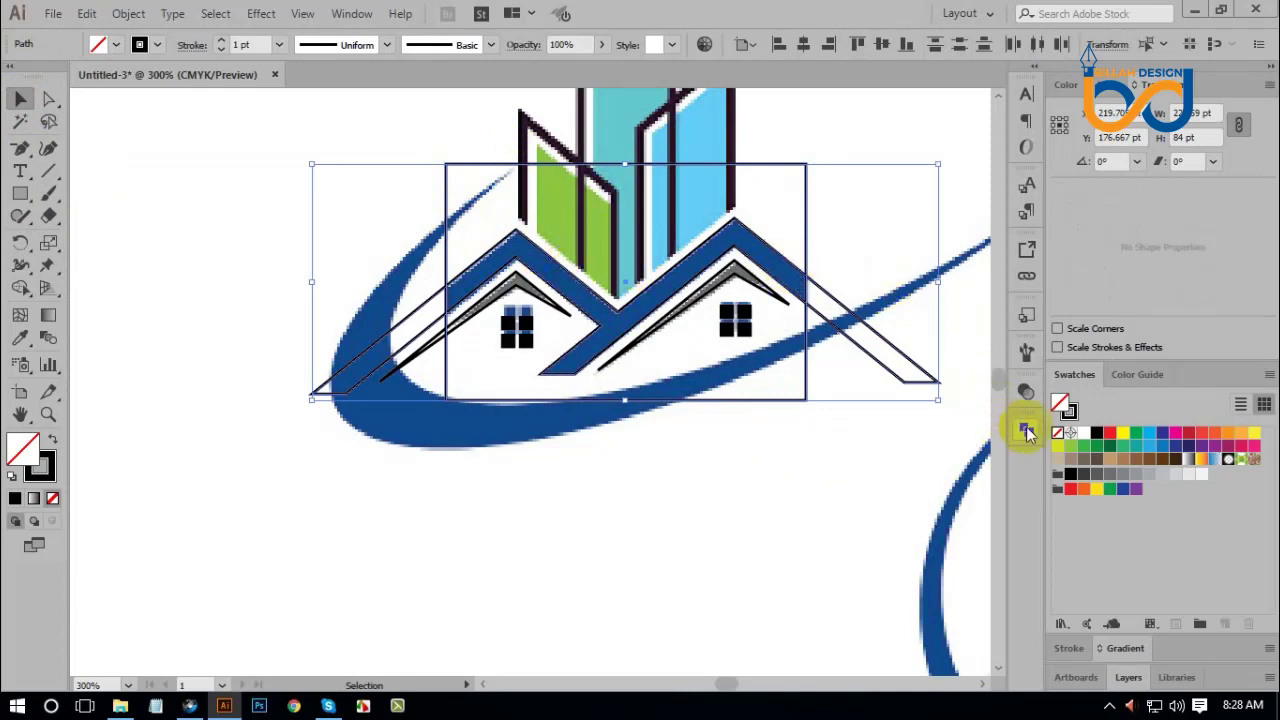
pyautogui.click(1027, 432)
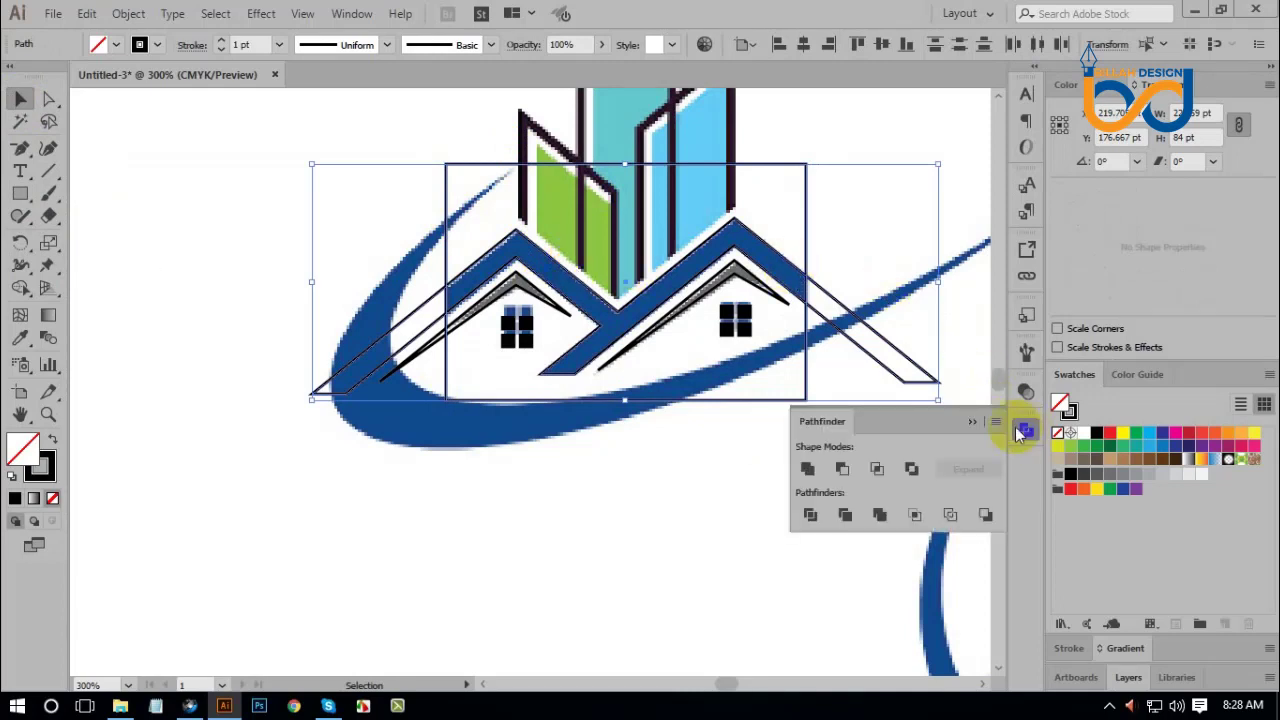
pyautogui.click(878, 470)
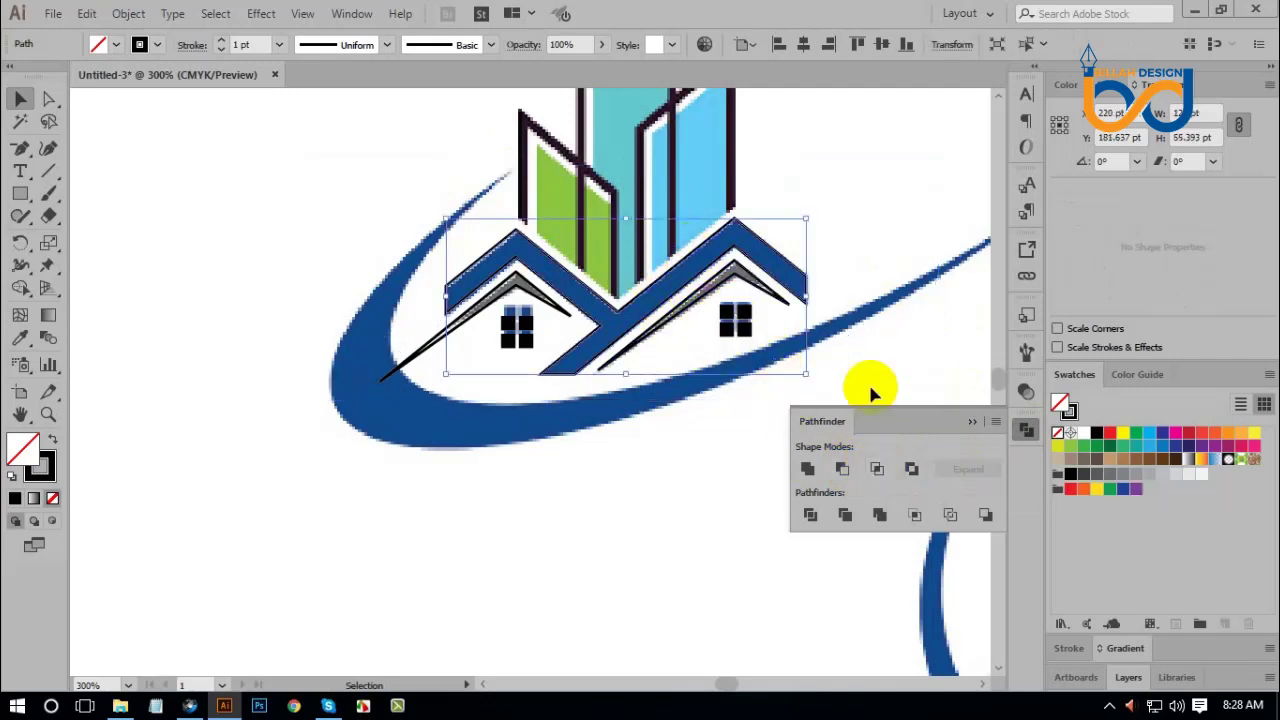
pyautogui.click(1026, 430)
# Drag the thin line's endpoint by the swoosh up toward the left roof.
pyautogui.click(811, 457)
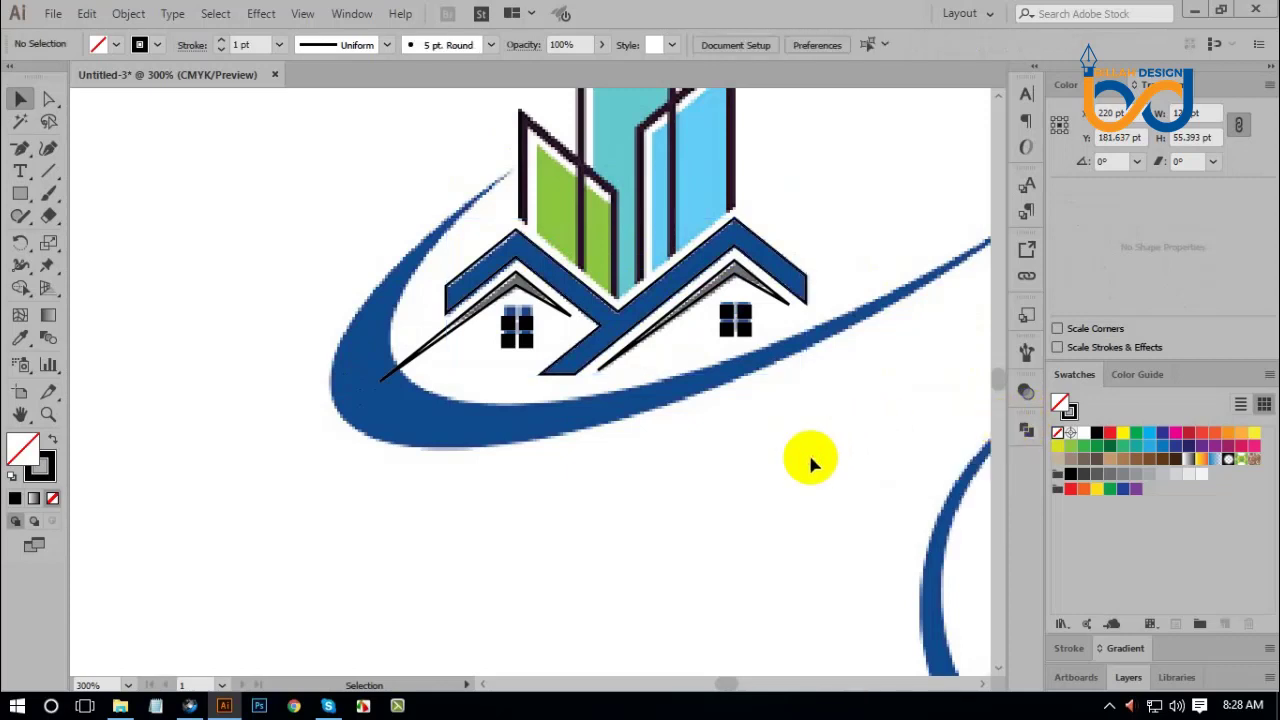
pyautogui.moveTo(598, 460); pyautogui.dragTo(616, 457)
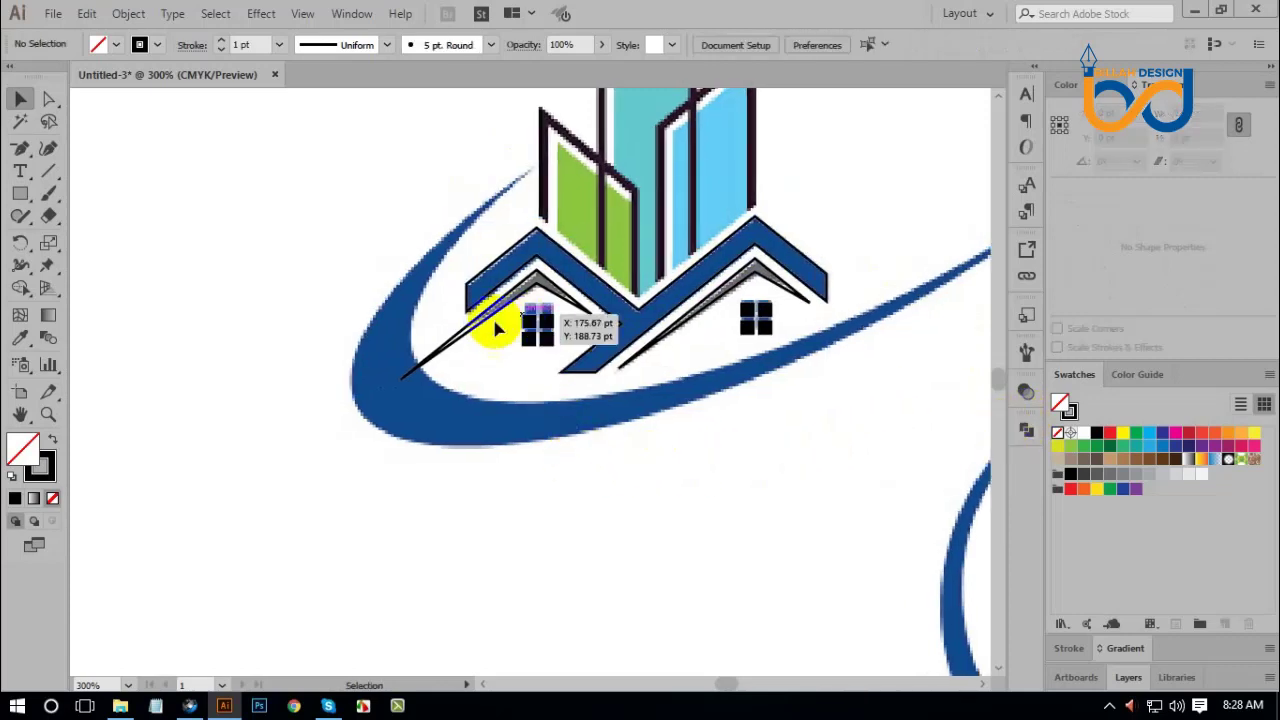
pyautogui.click(47, 99)
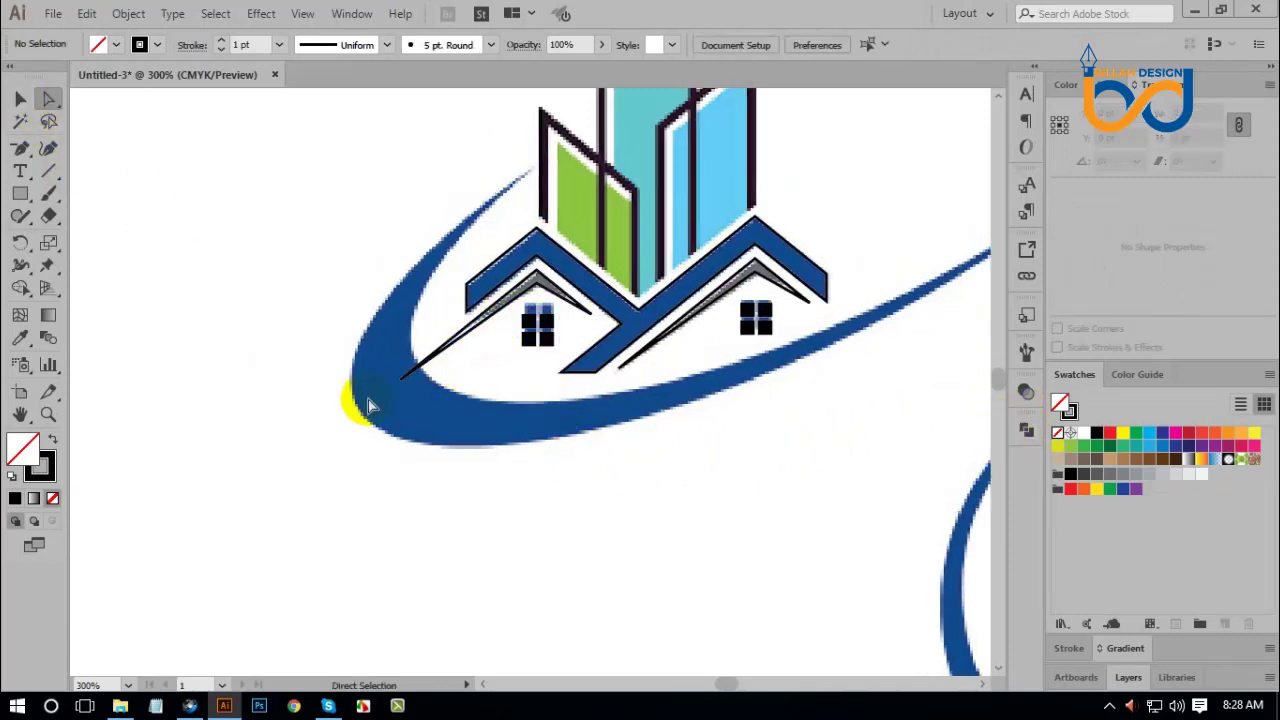
pyautogui.click(406, 382)
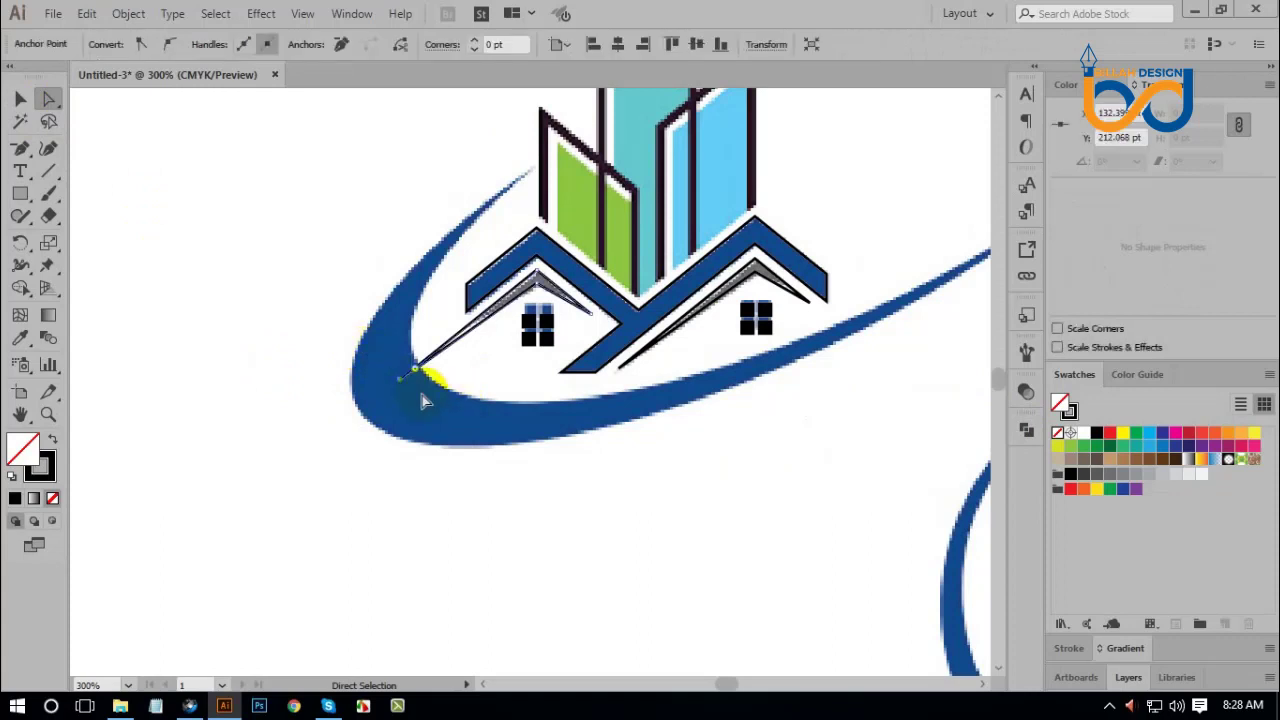
pyautogui.moveTo(404, 382); pyautogui.dragTo(574, 303)
pyautogui.click(560, 453)
pyautogui.click(630, 465)
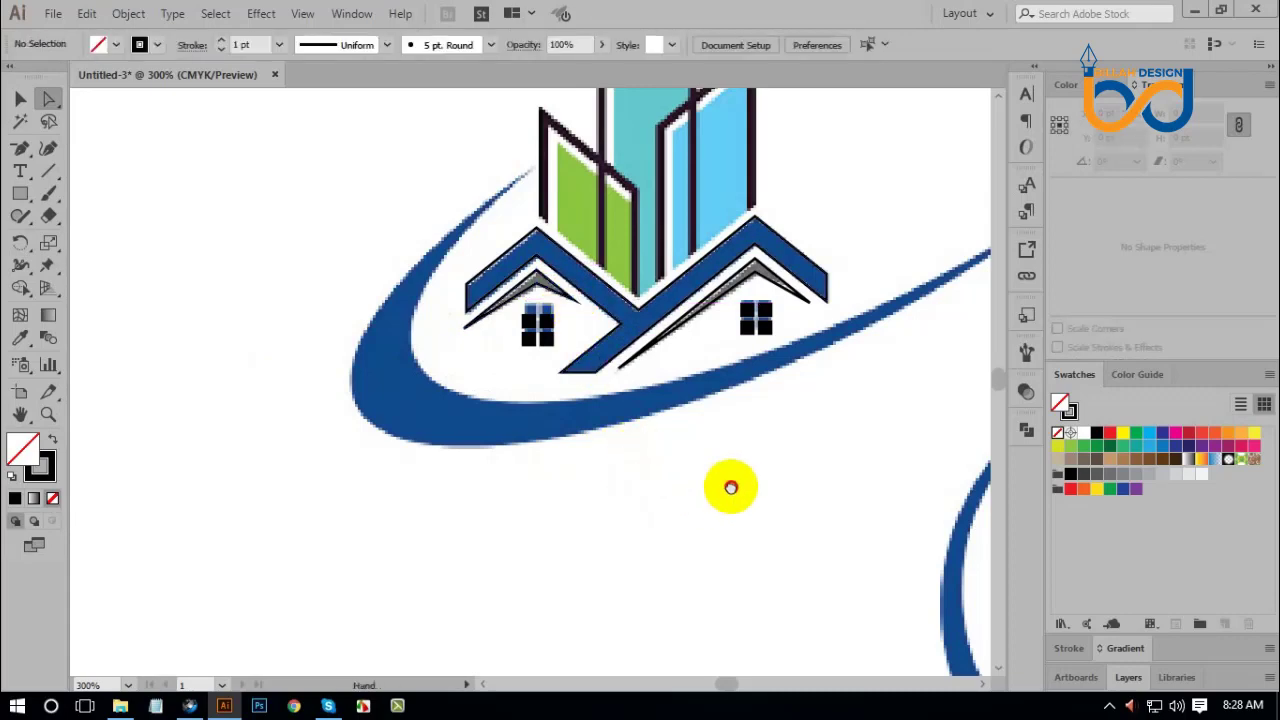
pyautogui.scroll(5, 731, 487)
pyautogui.hscroll(2, 731, 487)
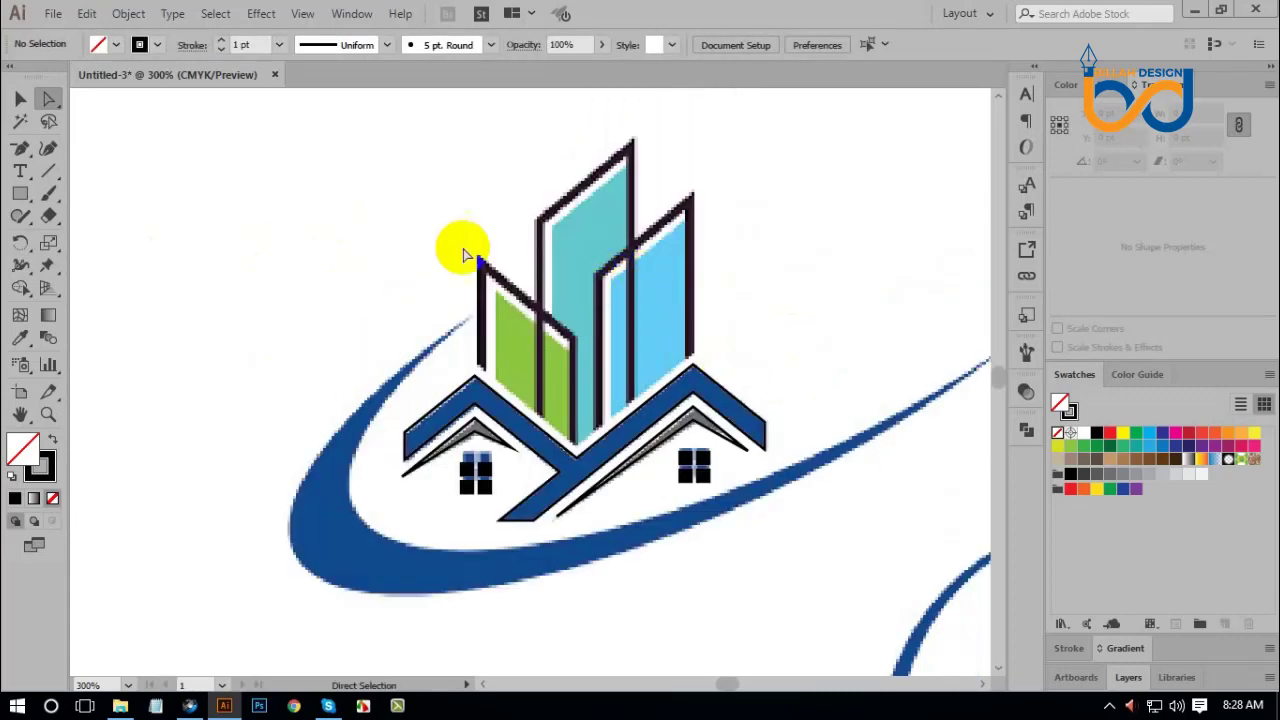
# Draw a rectangle over the teal tower down to the roof and raise its top-right corner to slant the top.
pyautogui.click(24, 195)
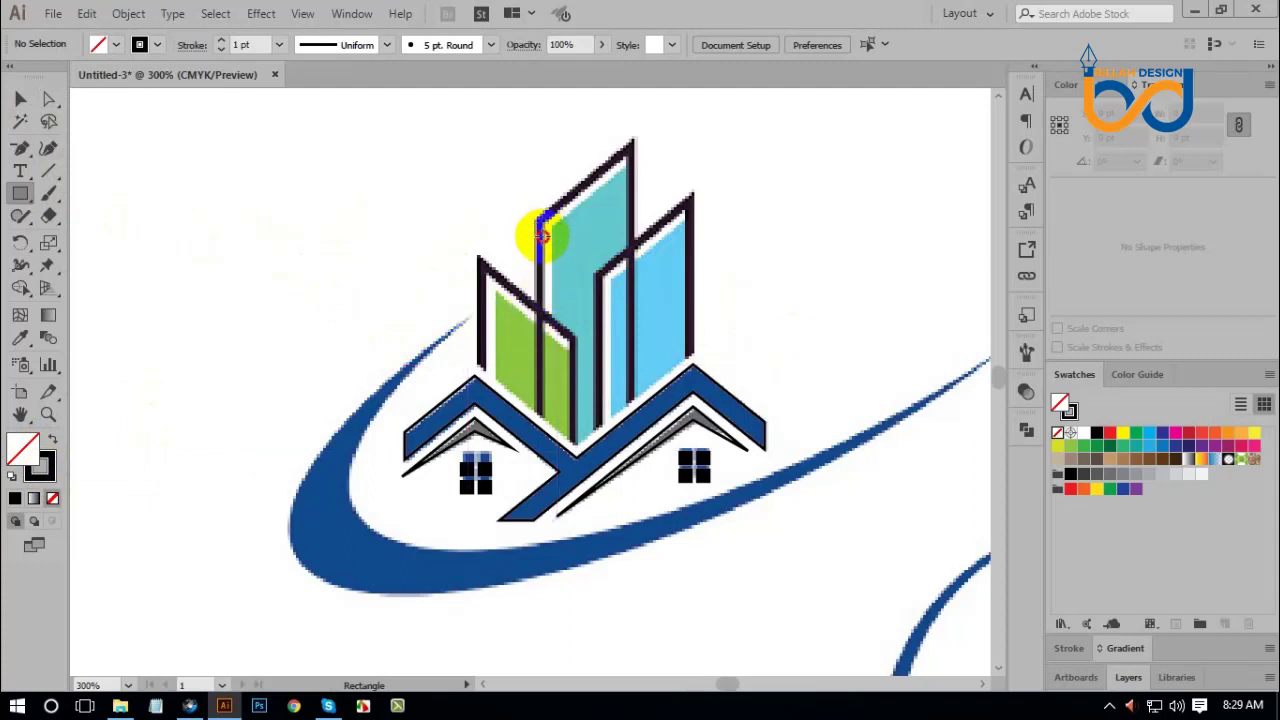
pyautogui.moveTo(541, 234); pyautogui.dragTo(630, 355)
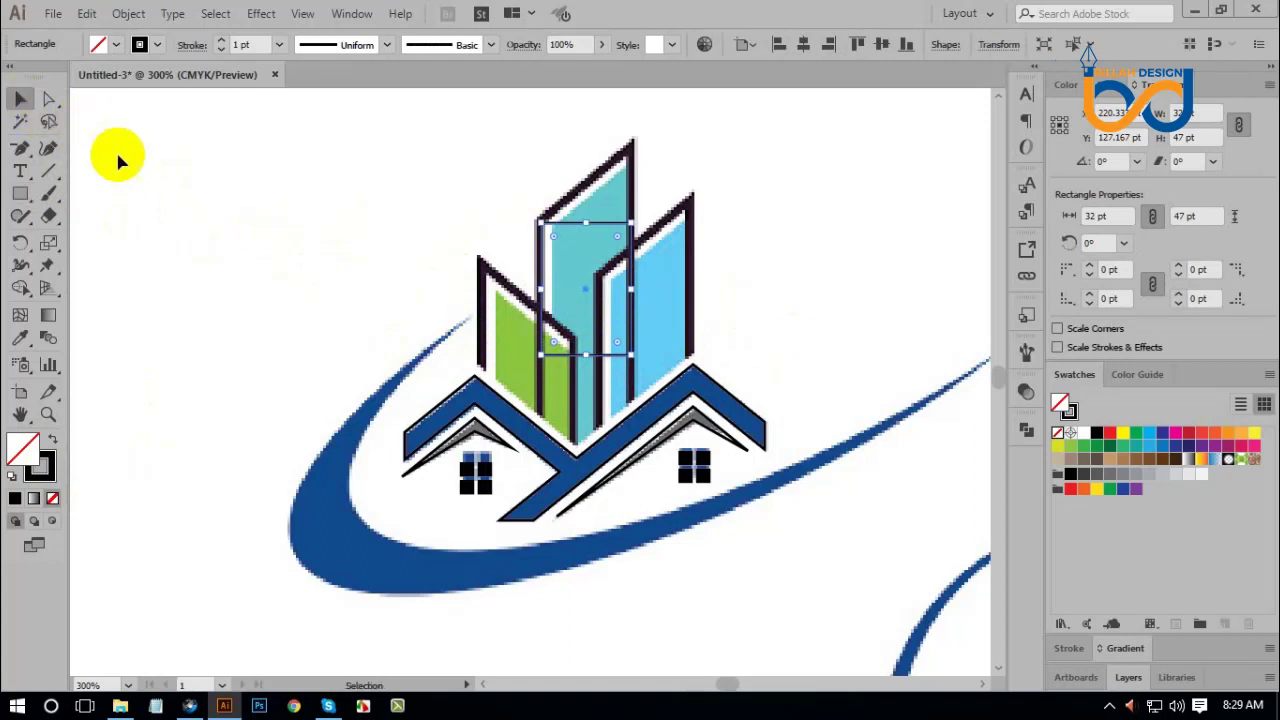
pyautogui.moveTo(592, 354); pyautogui.dragTo(592, 459)
pyautogui.click(300, 235)
pyautogui.click(49, 98)
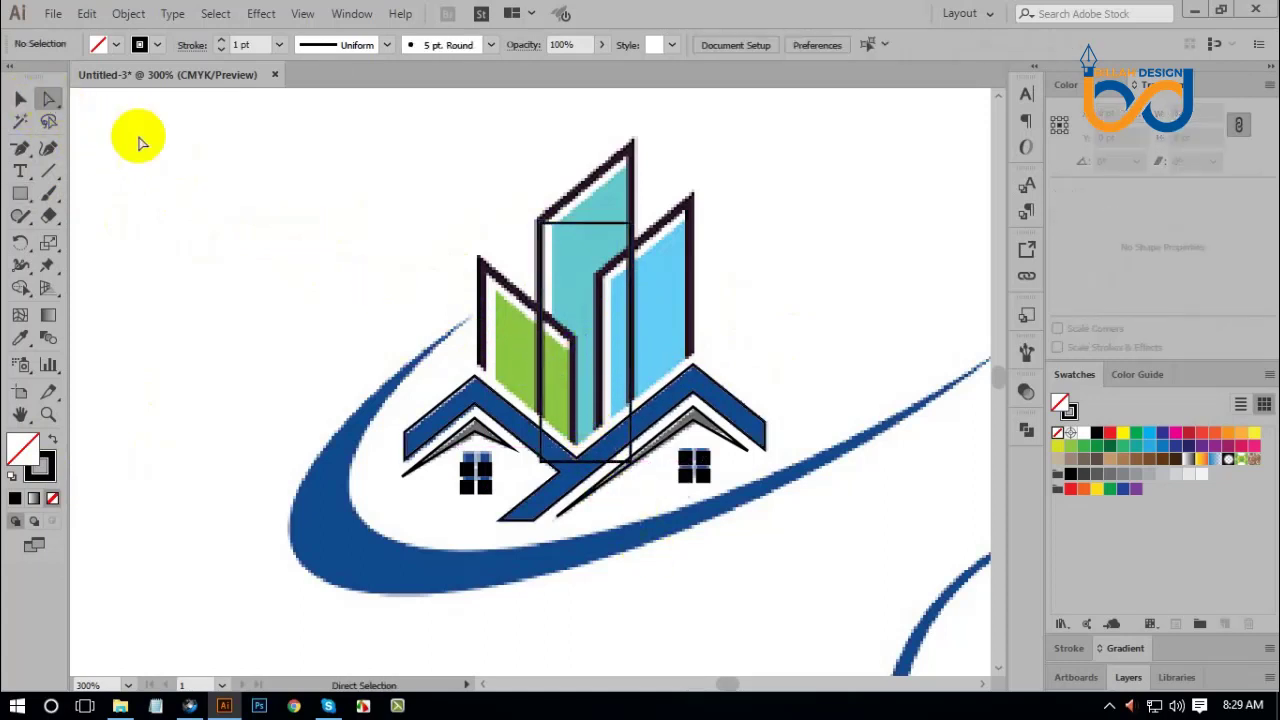
pyautogui.click(636, 230)
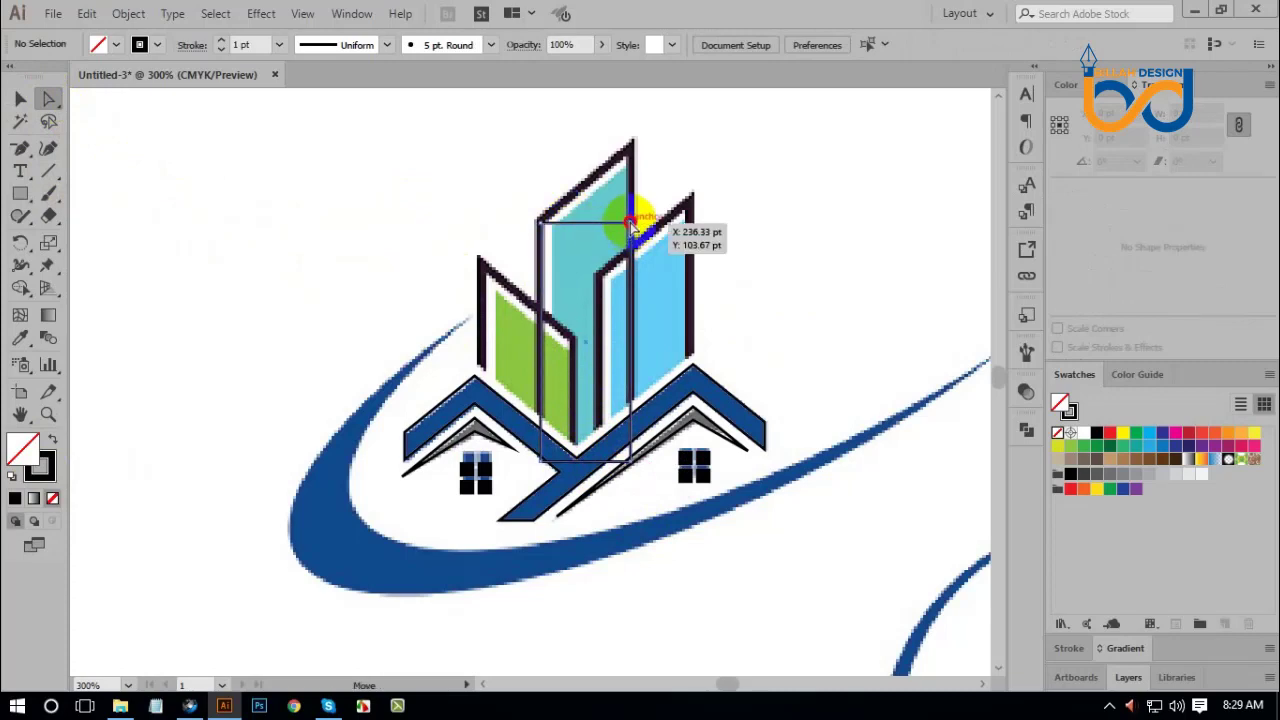
pyautogui.moveTo(630, 228); pyautogui.dragTo(632, 140)
pyautogui.click(300, 197)
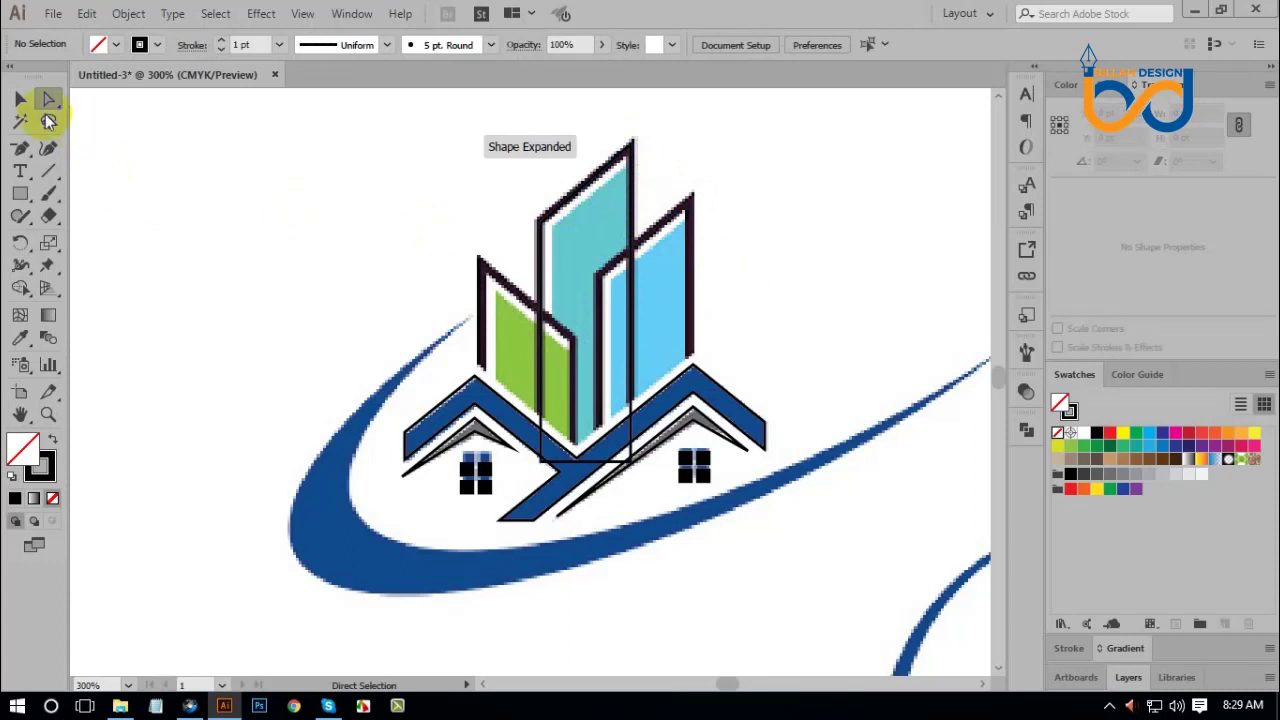
# Give the teal tower's outline a red stroke.
pyautogui.click(21, 100)
pyautogui.click(556, 143)
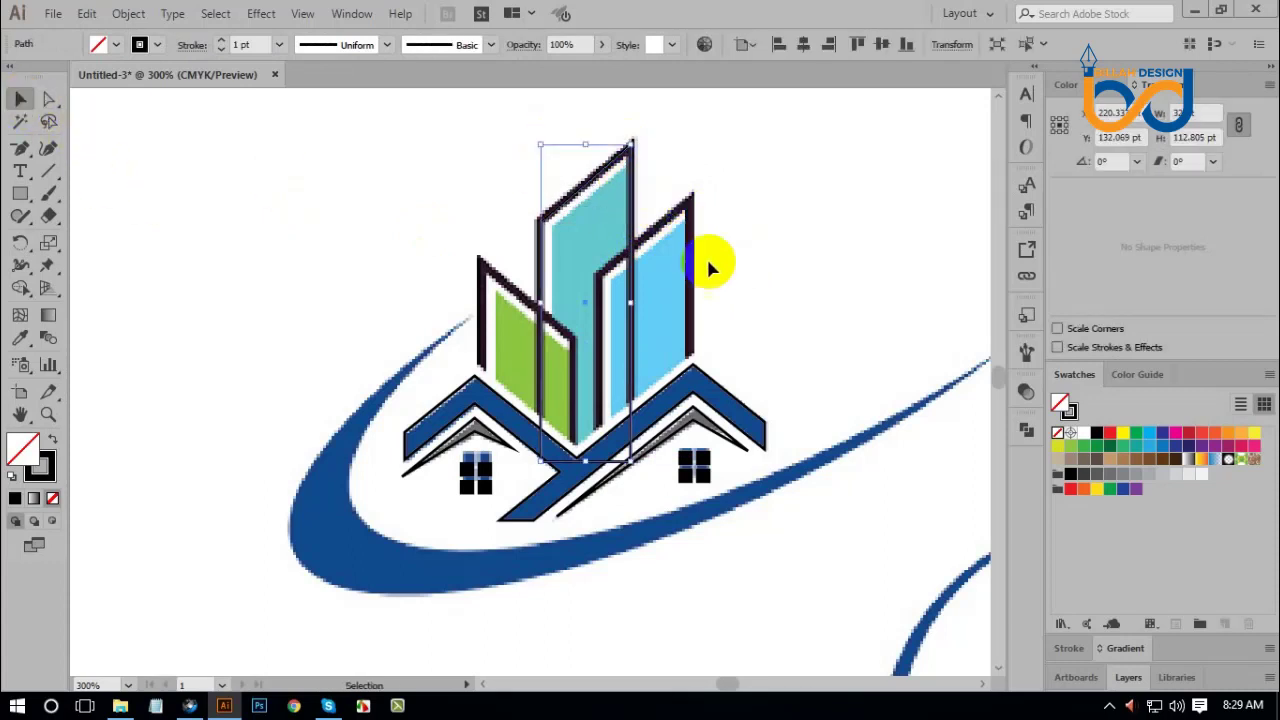
pyautogui.click(1072, 412)
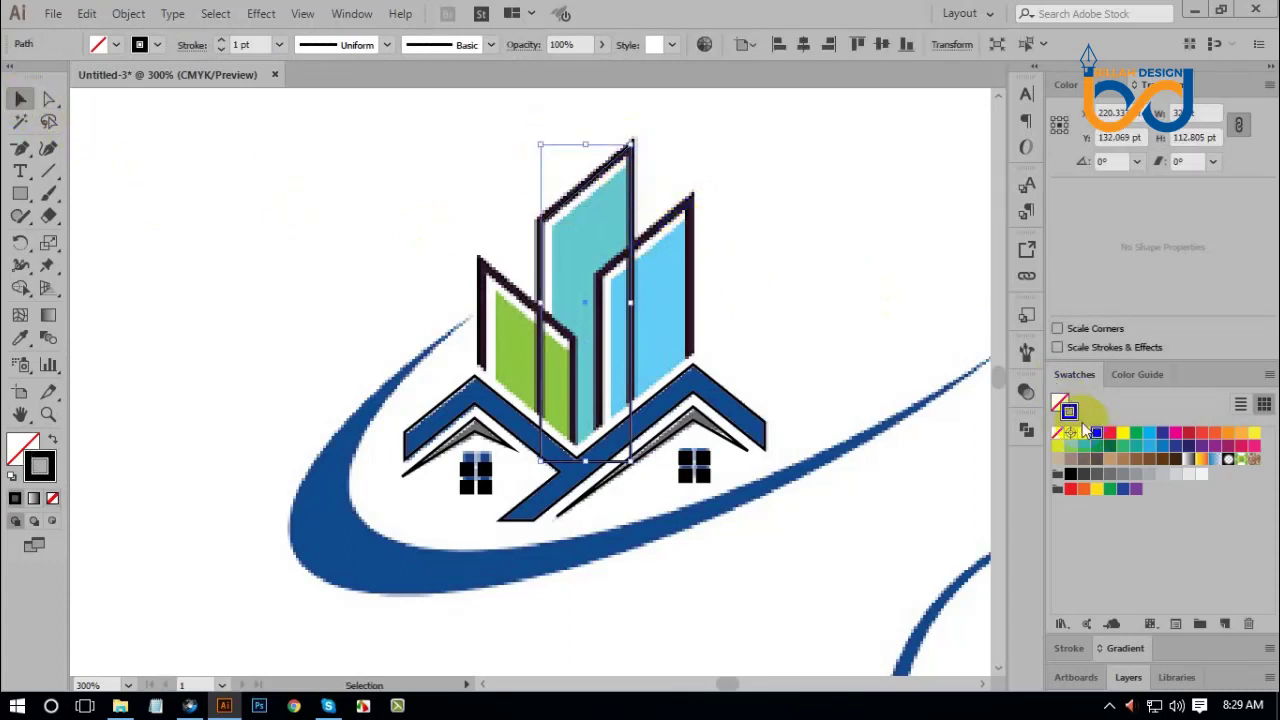
pyautogui.click(1110, 432)
pyautogui.click(580, 249)
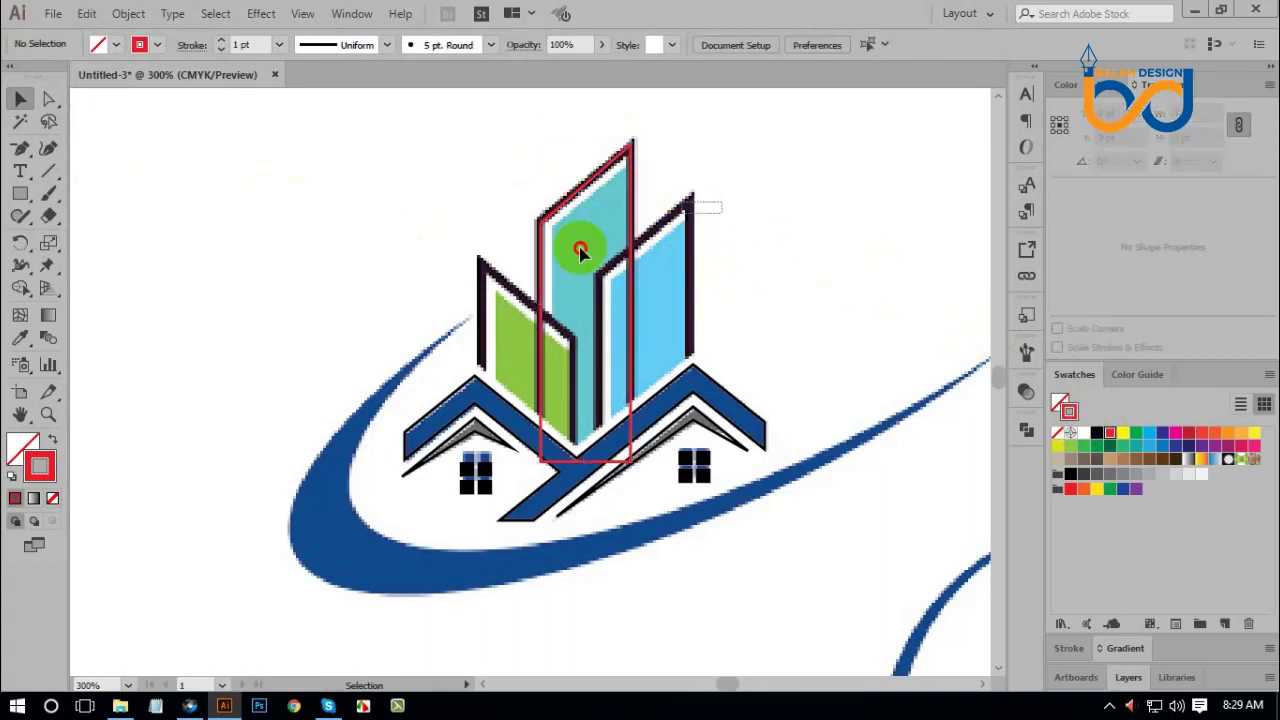
pyautogui.scroll(1, 258, 44)
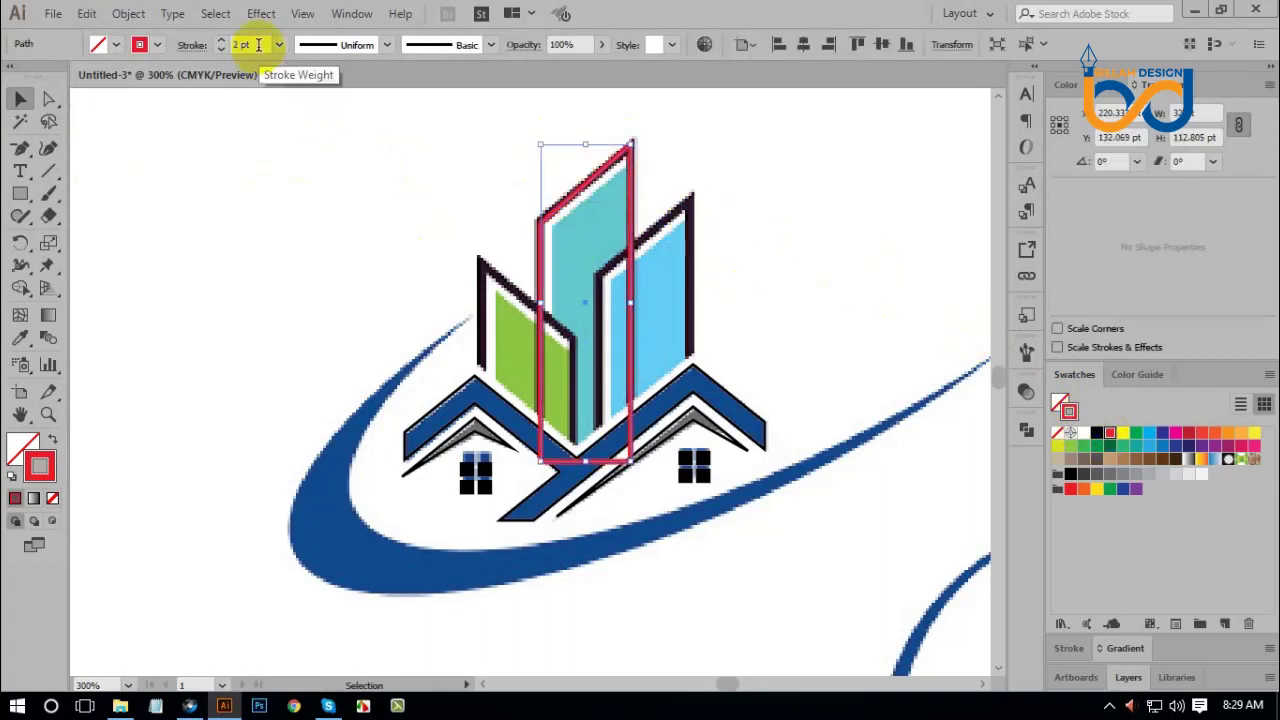
pyautogui.click(331, 297)
# Copy the red outline onto the blue tower and nudge it down slightly.
pyautogui.moveTo(697, 574); pyautogui.dragTo(663, 570)
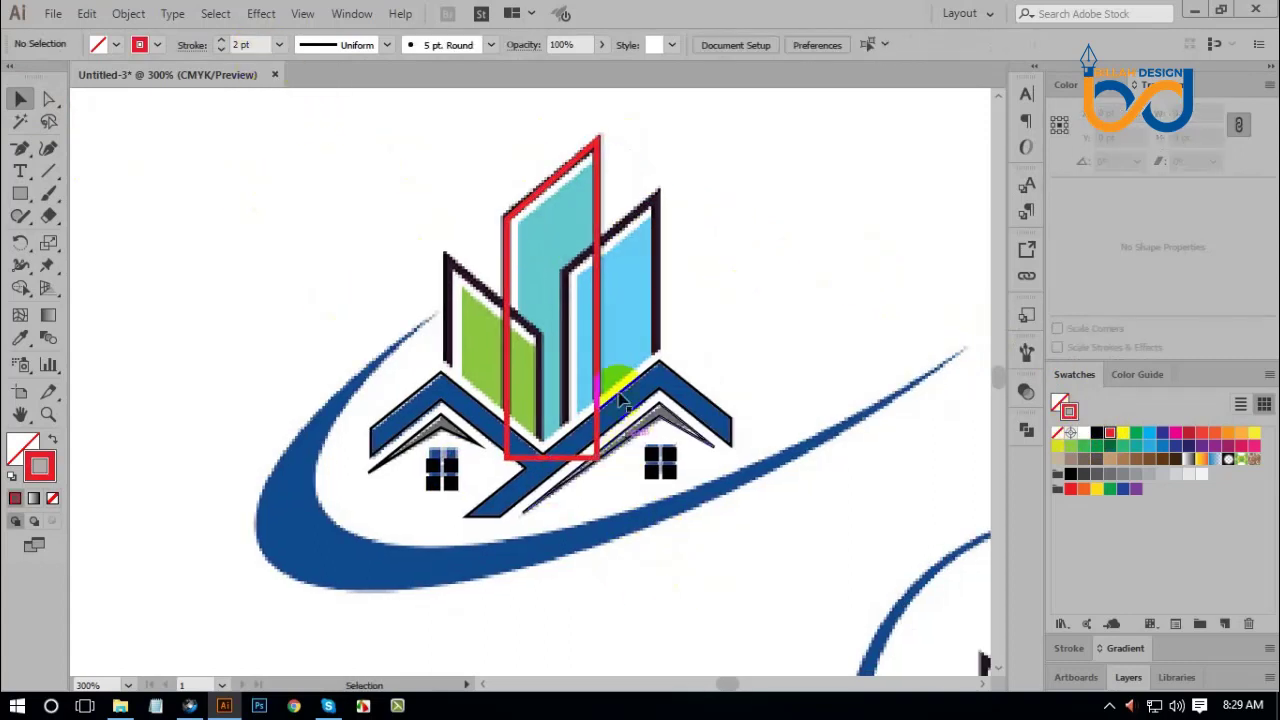
pyautogui.moveTo(591, 343); pyautogui.dragTo(655, 401)
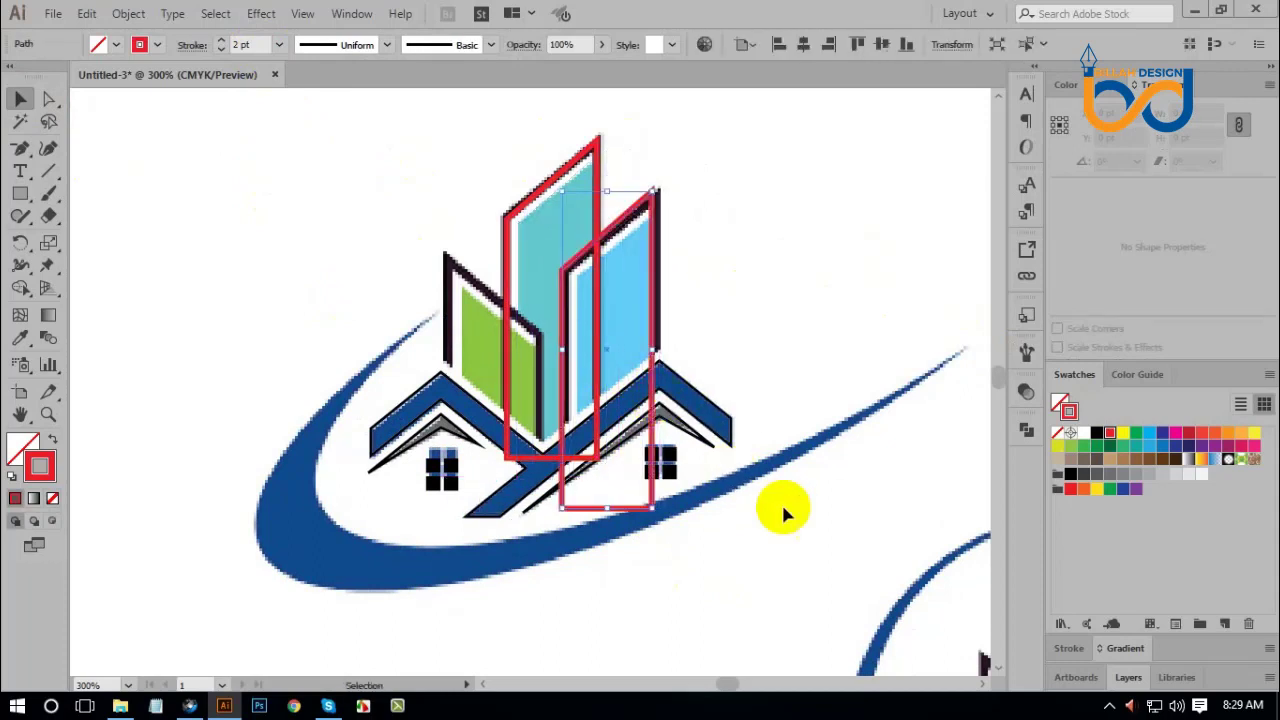
pyautogui.press('Down')
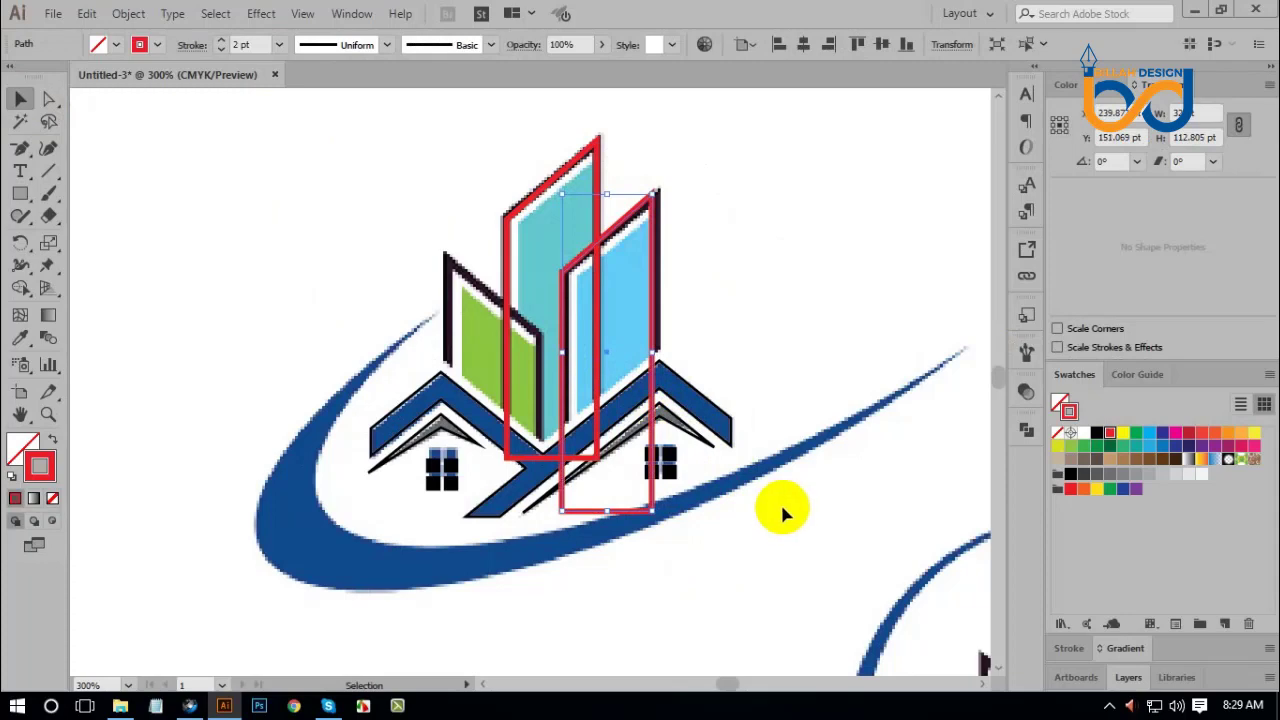
pyautogui.click(780, 501)
pyautogui.moveTo(751, 514); pyautogui.dragTo(759, 490)
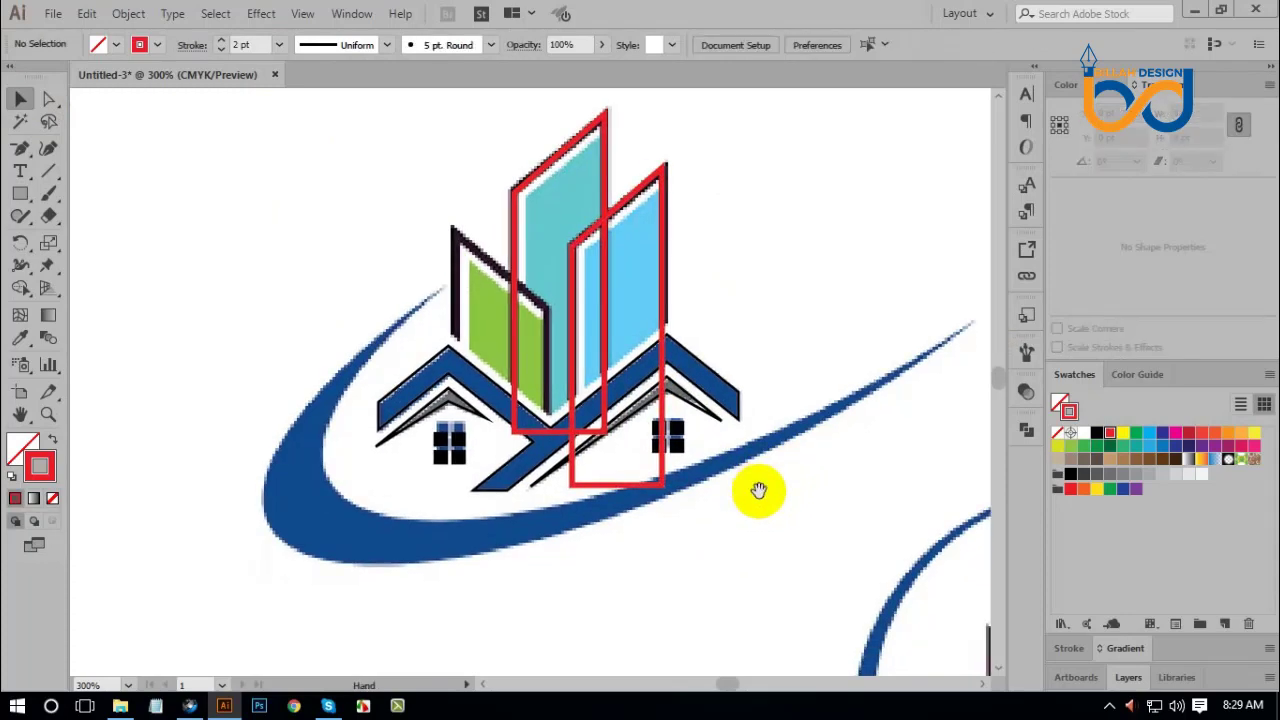
pyautogui.click(663, 255)
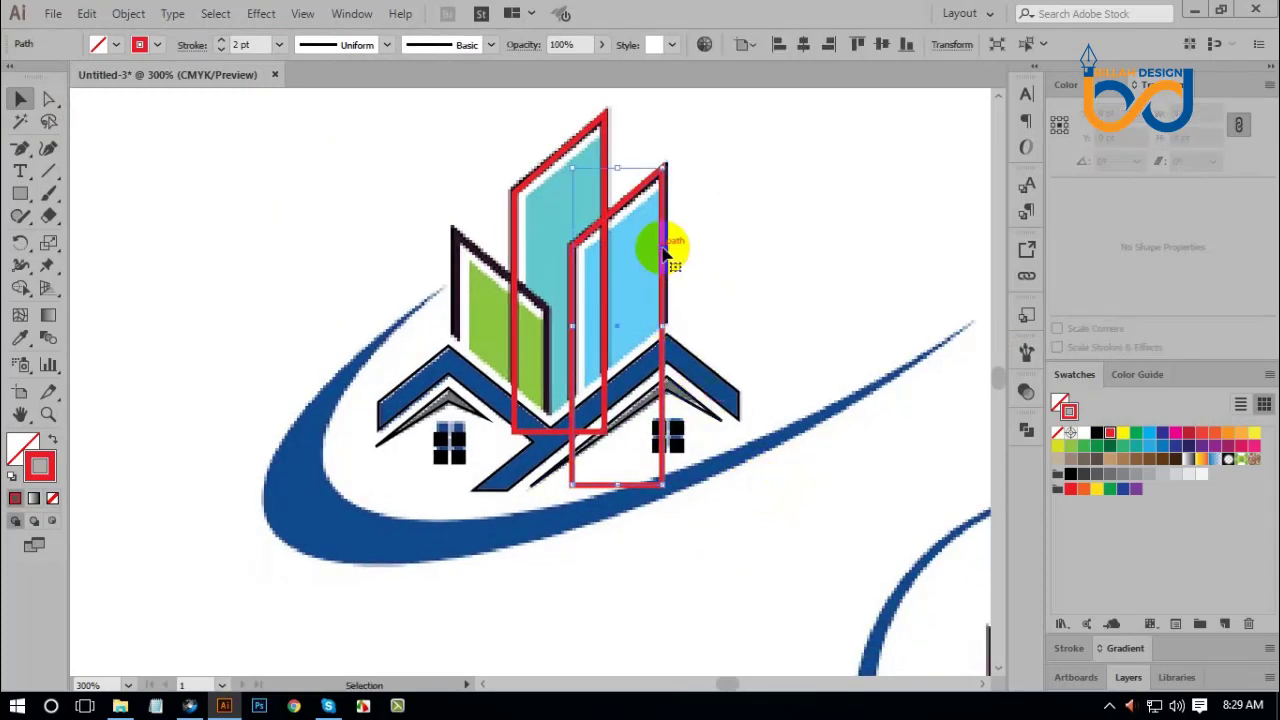
pyautogui.rightClick(663, 250)
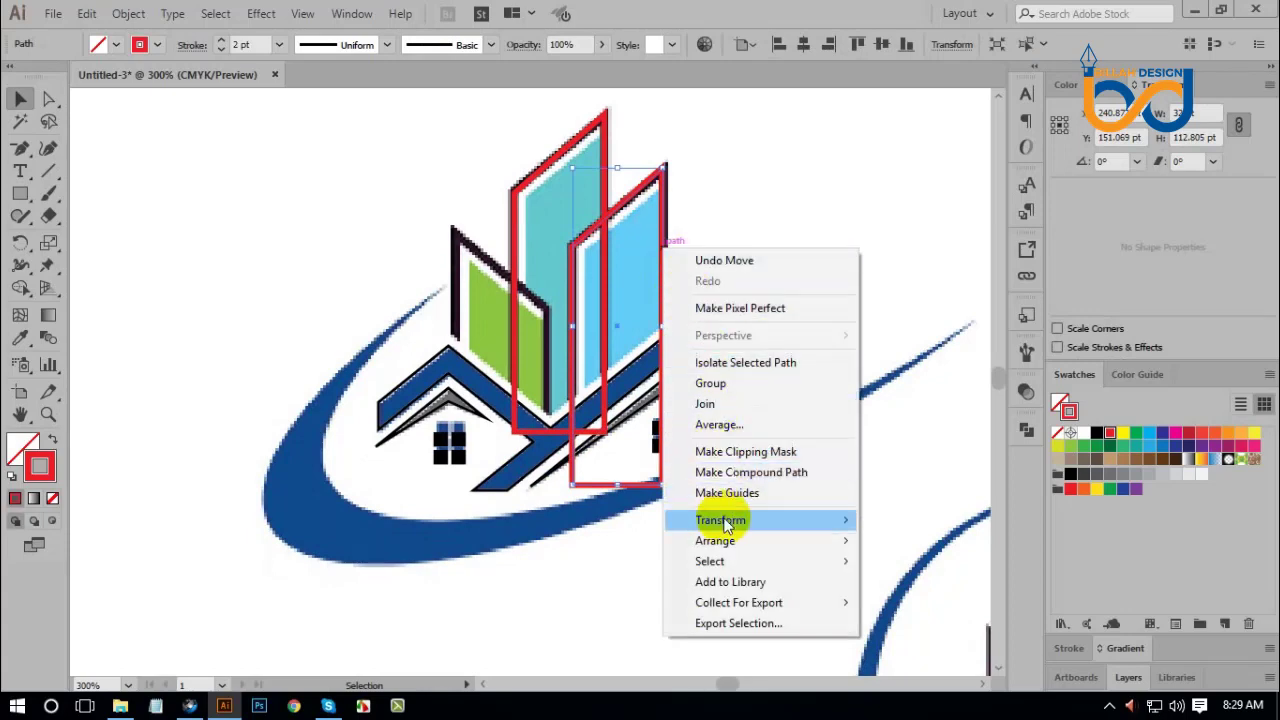
# Make a vertically reflected copy of the outline, place it over the green tower, and delete the extra copy.
pyautogui.moveTo(723, 520)
pyautogui.click(902, 589)
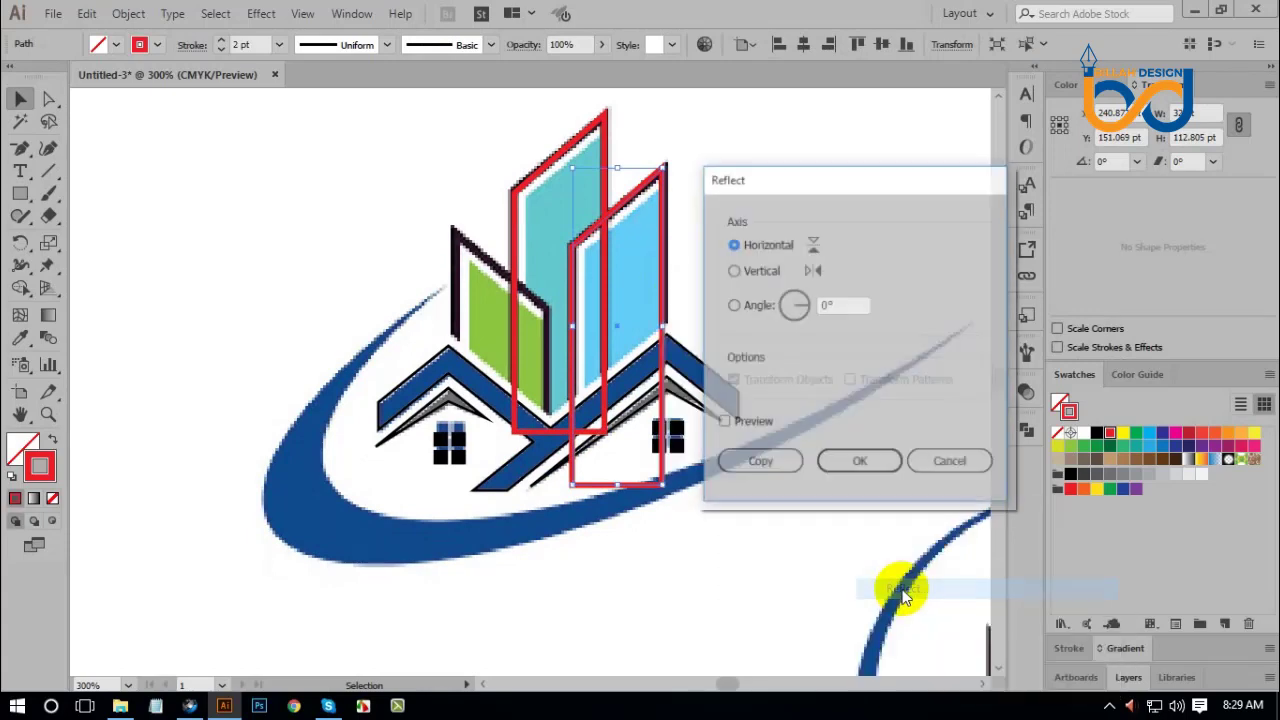
pyautogui.click(750, 272)
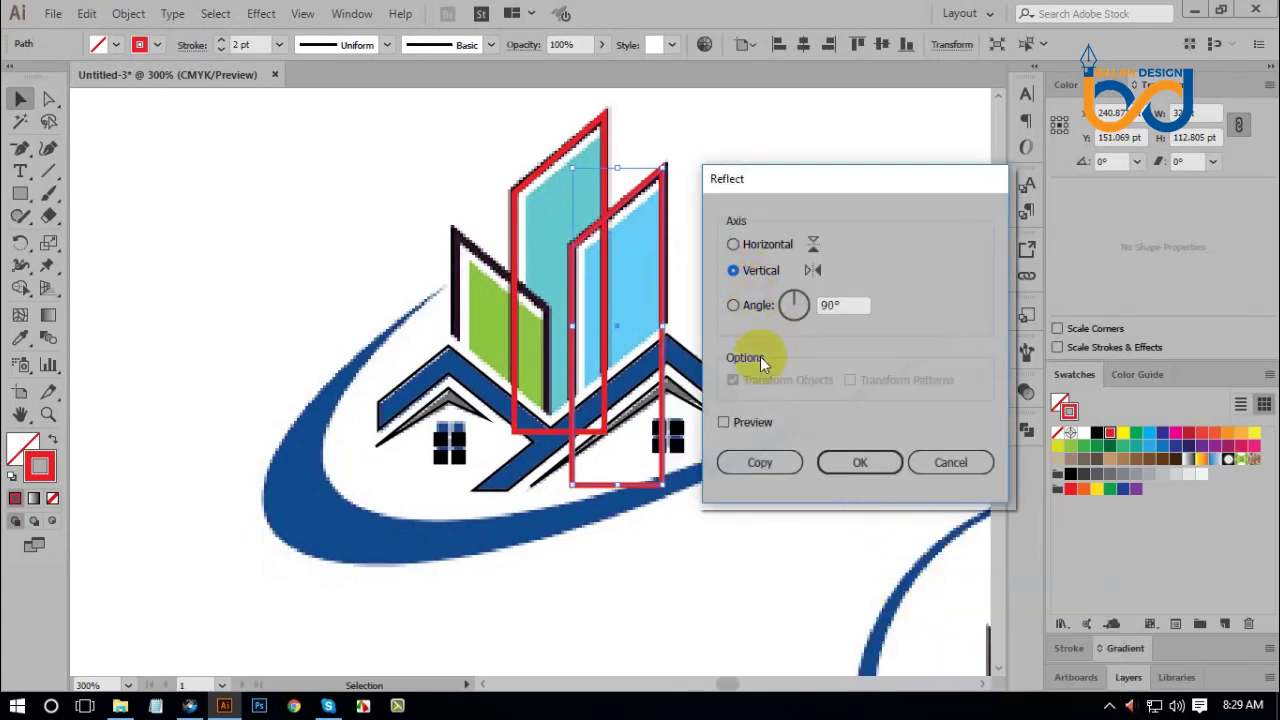
pyautogui.click(760, 463)
pyautogui.click(777, 527)
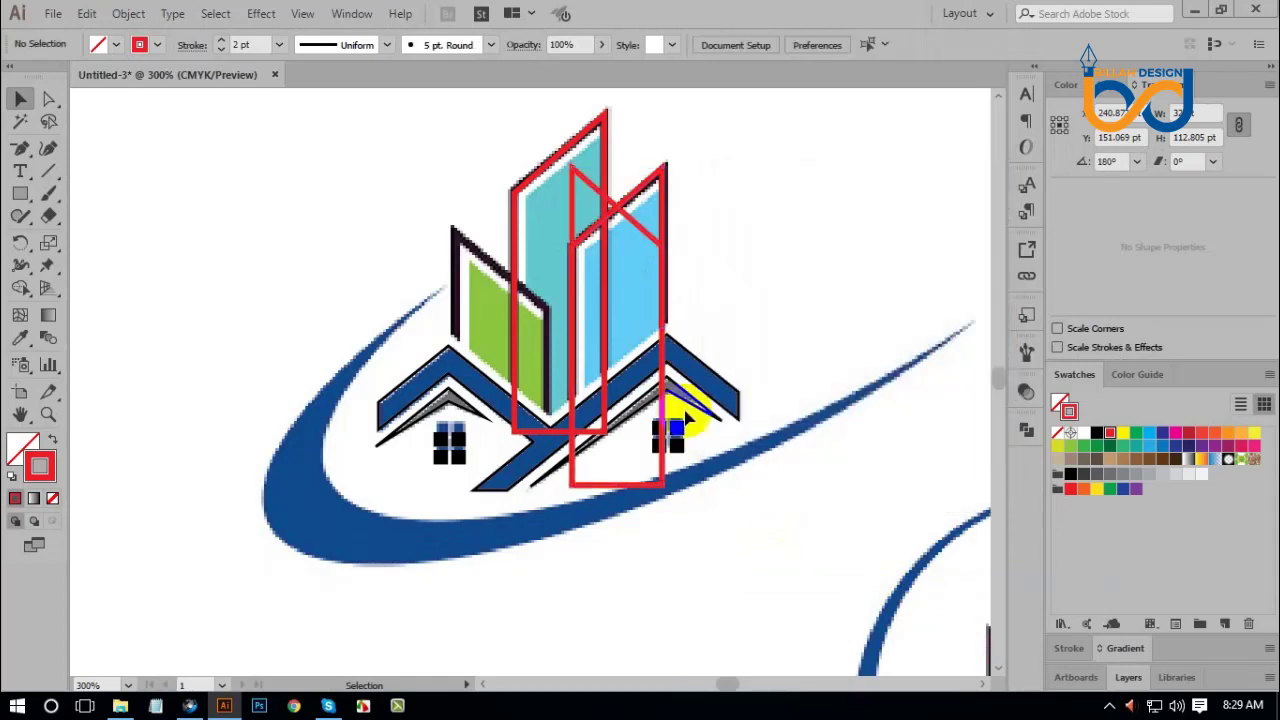
pyautogui.moveTo(580, 270); pyautogui.dragTo(524, 300)
pyautogui.moveTo(478, 348); pyautogui.dragTo(786, 351)
pyautogui.press('Delete')
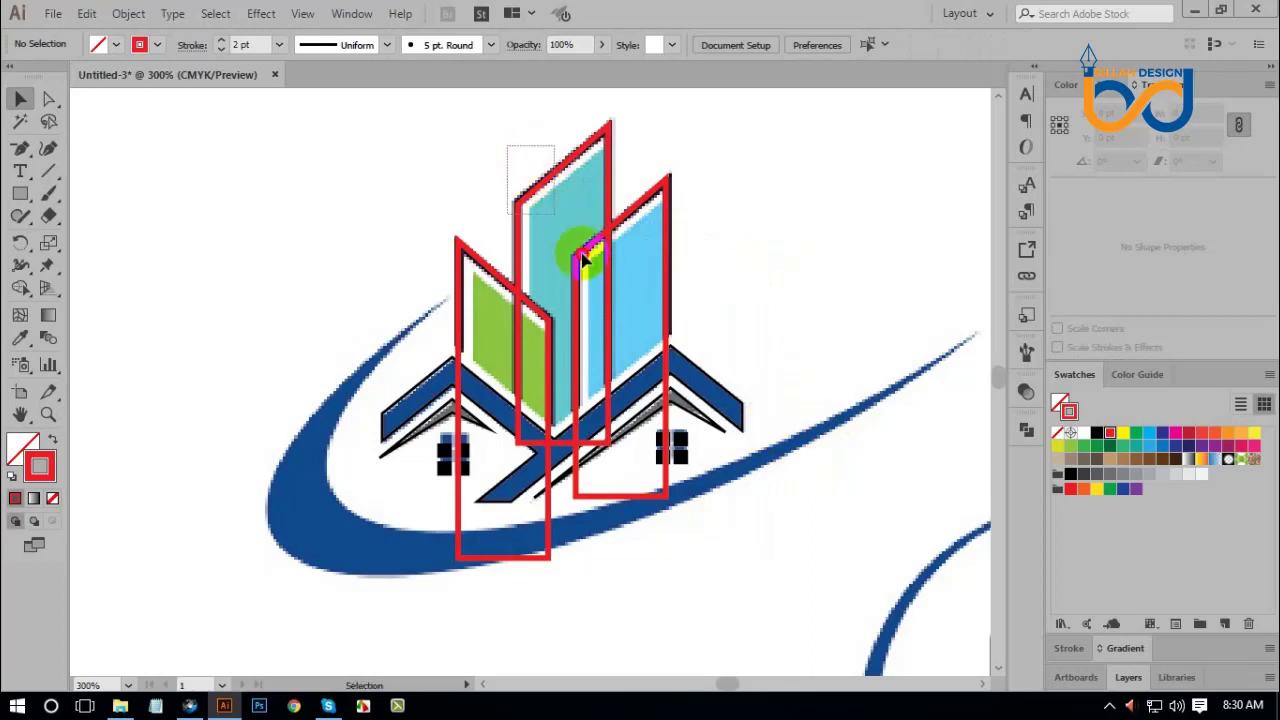
# Set the red tower outlines' stroke weight to 3 pt and select all three.
pyautogui.click(606, 294)
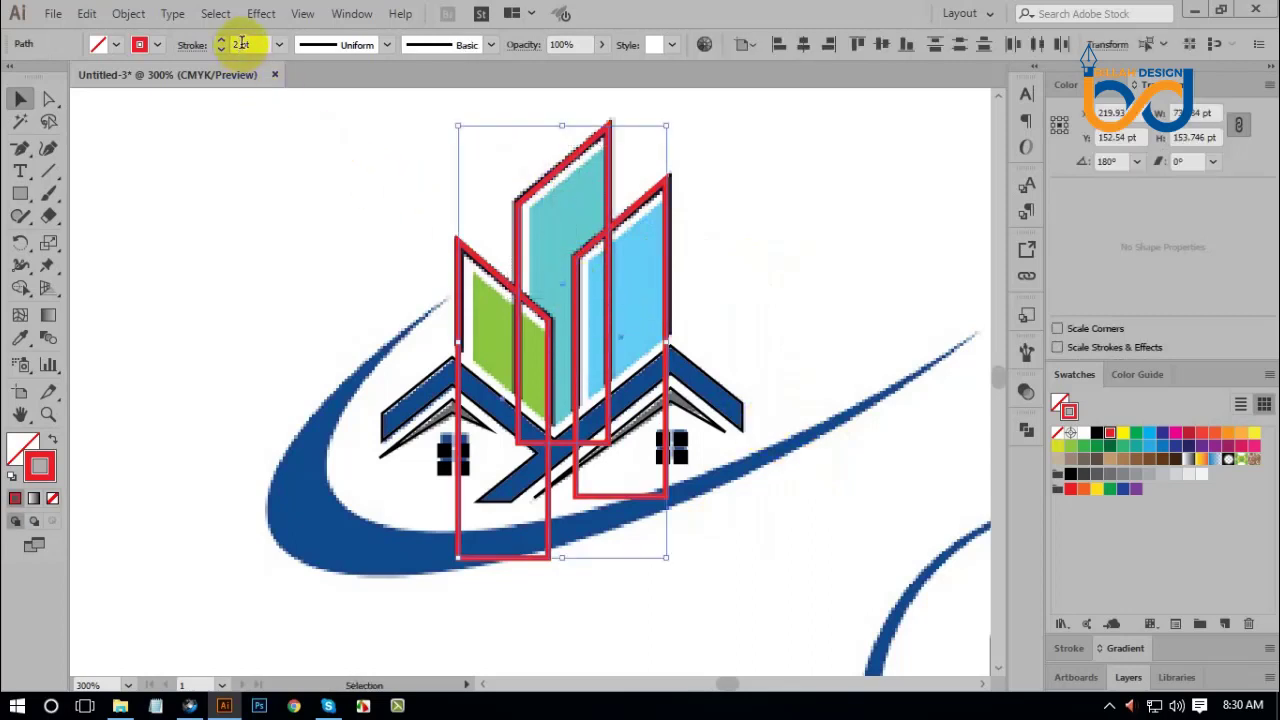
pyautogui.write('3')
pyautogui.press('Return')
pyautogui.click(366, 240)
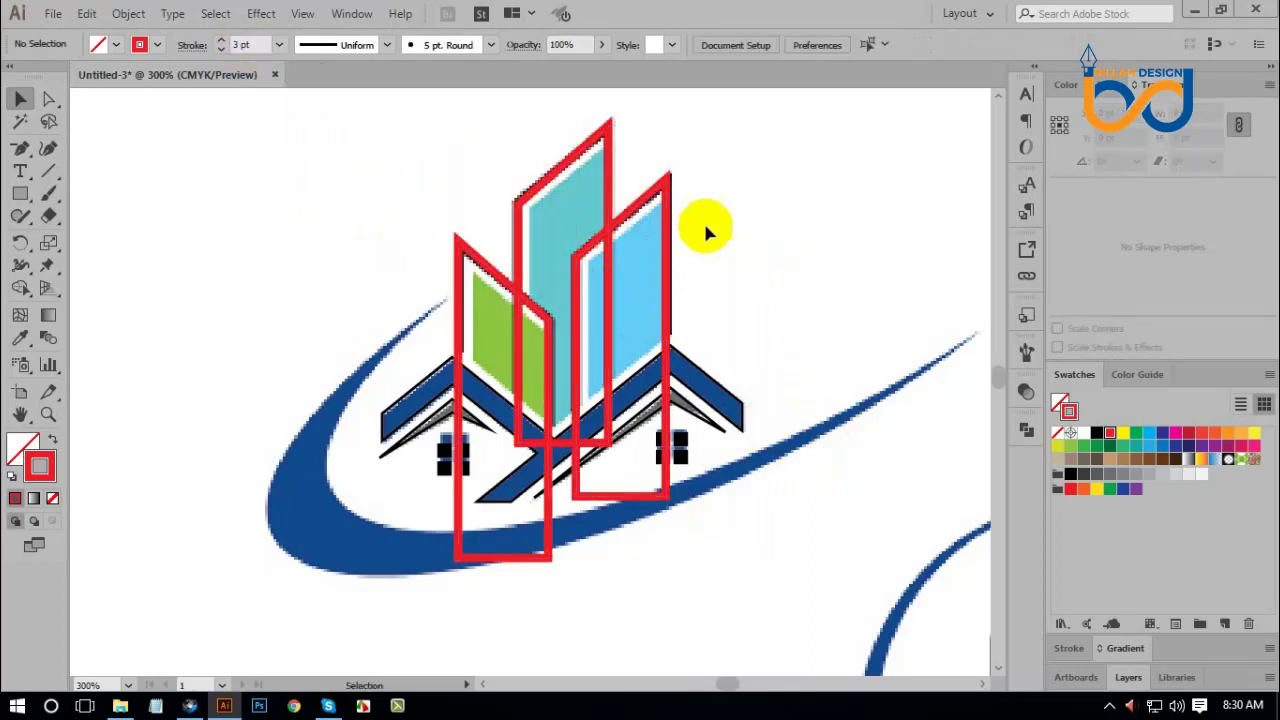
pyautogui.moveTo(584, 270); pyautogui.dragTo(466, 286)
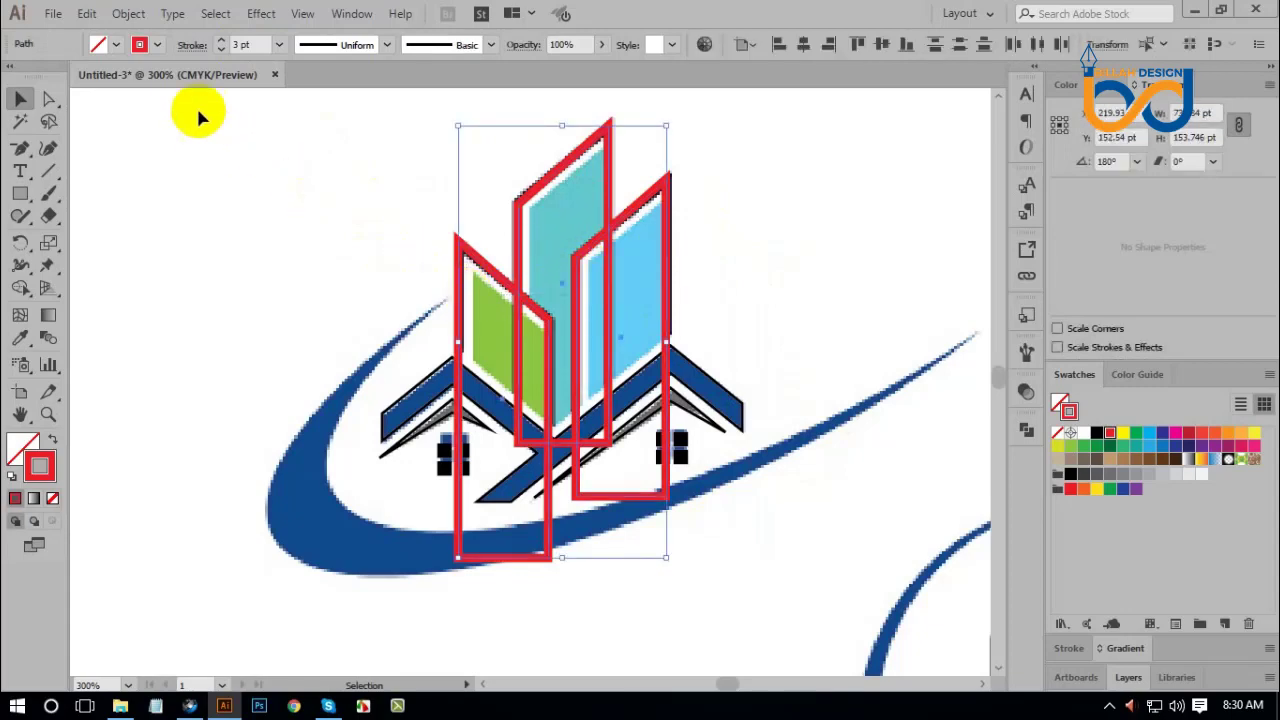
pyautogui.click(139, 12)
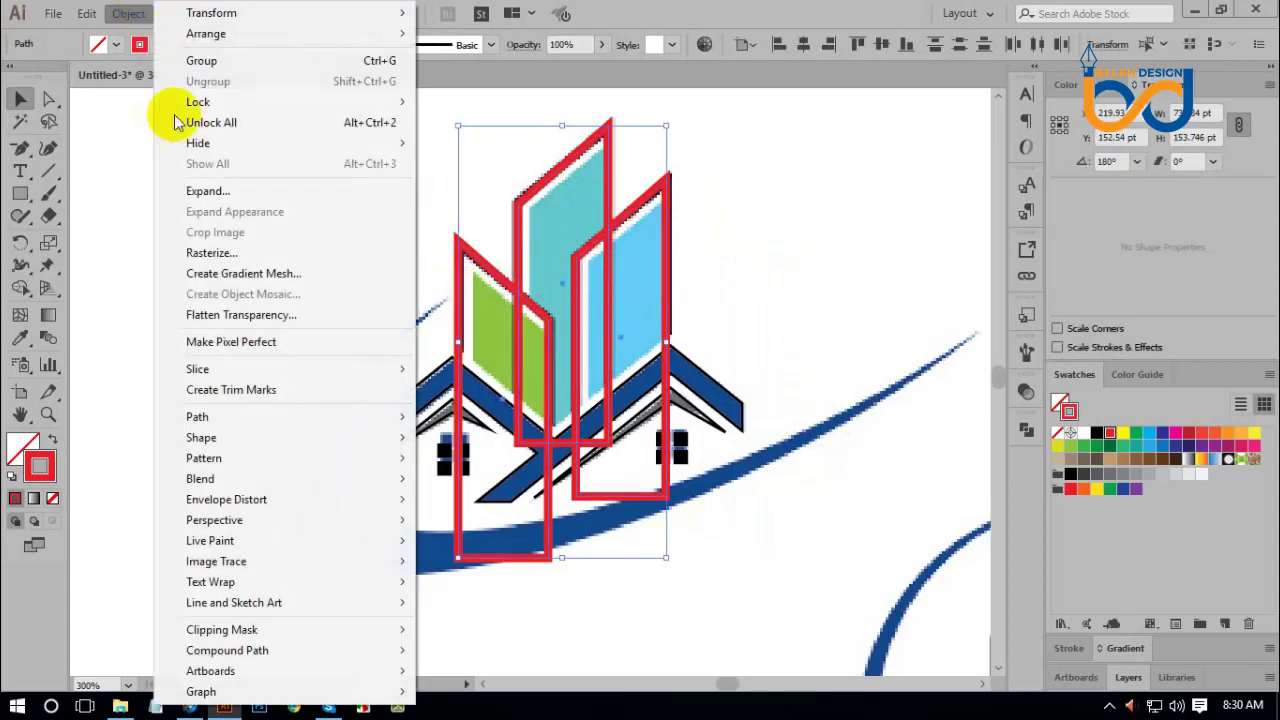
# Expand the three red tower strokes into fills and unite them into one red path.
pyautogui.click(203, 191)
pyautogui.click(600, 457)
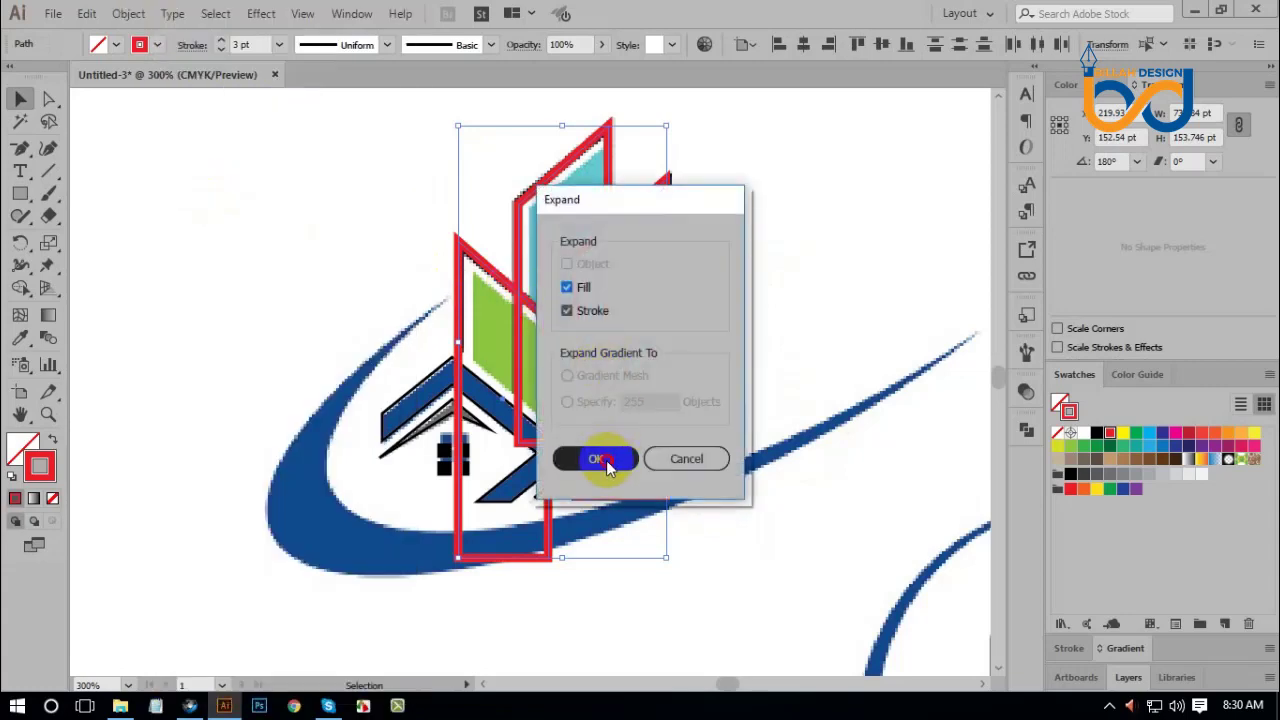
pyautogui.click(785, 541)
pyautogui.scroll(-1, 760, 537)
pyautogui.click(563, 434)
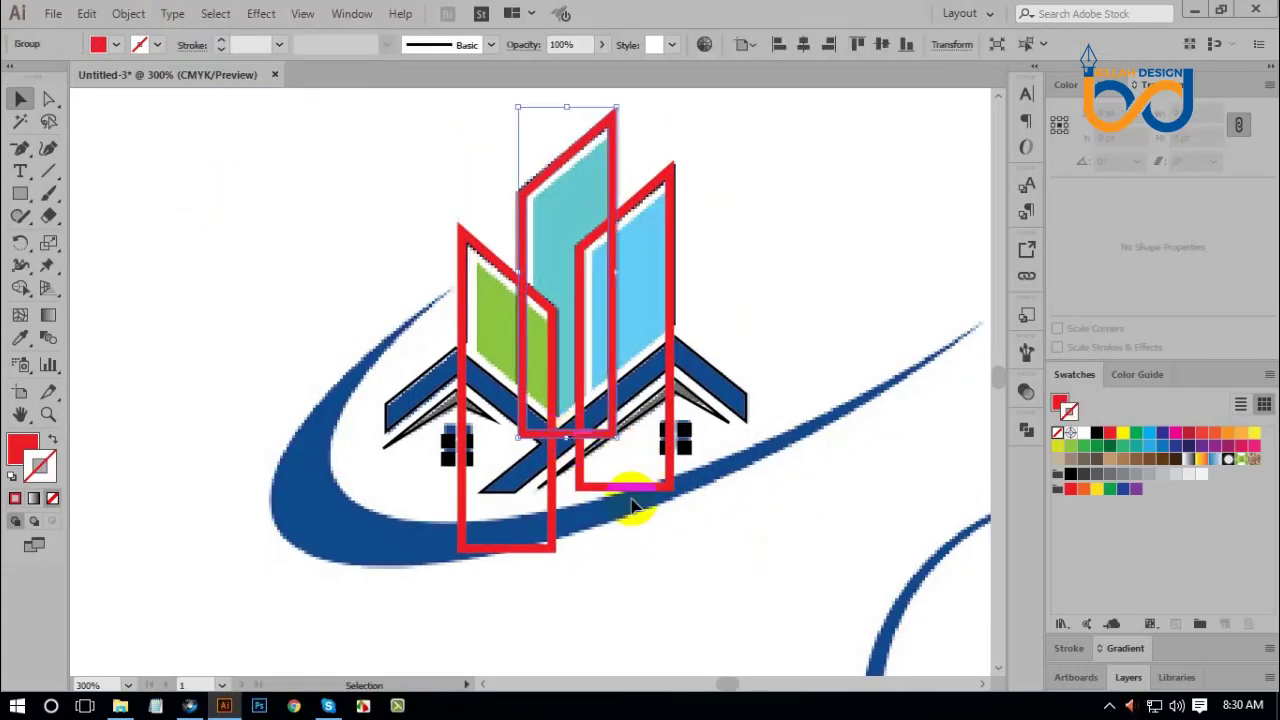
pyautogui.click(692, 271)
pyautogui.moveTo(692, 271); pyautogui.dragTo(540, 292)
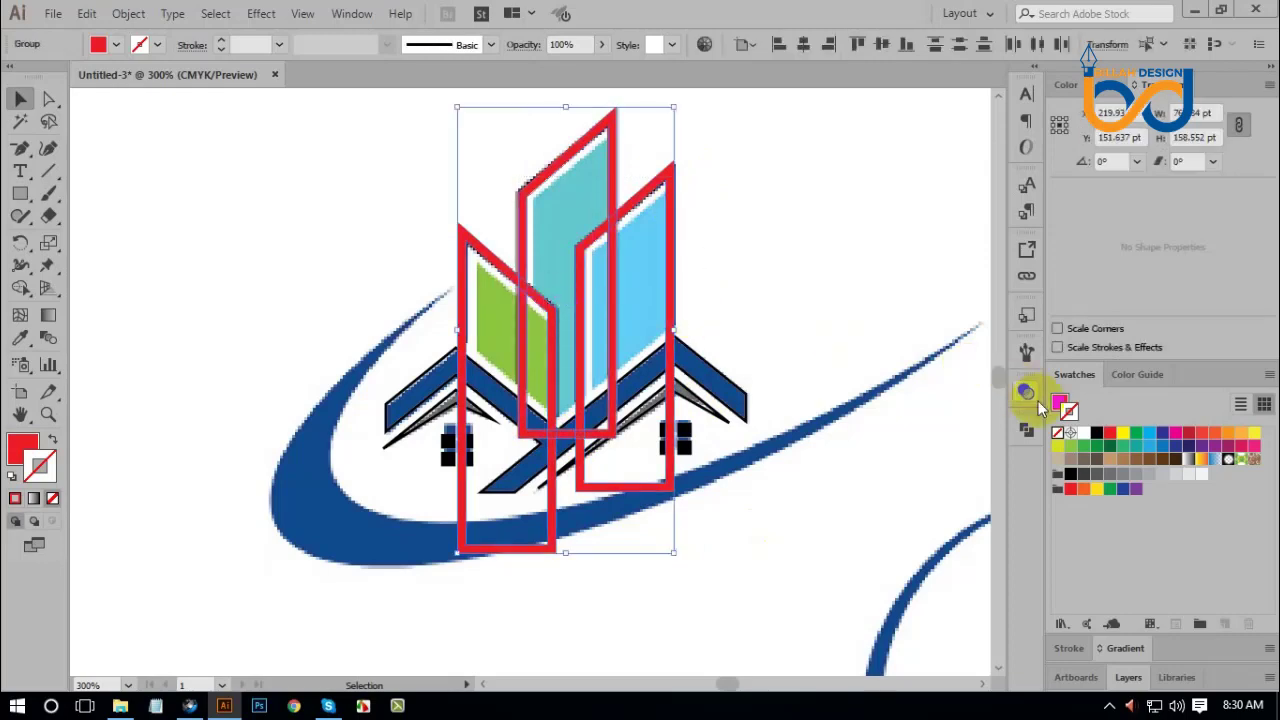
pyautogui.click(1027, 430)
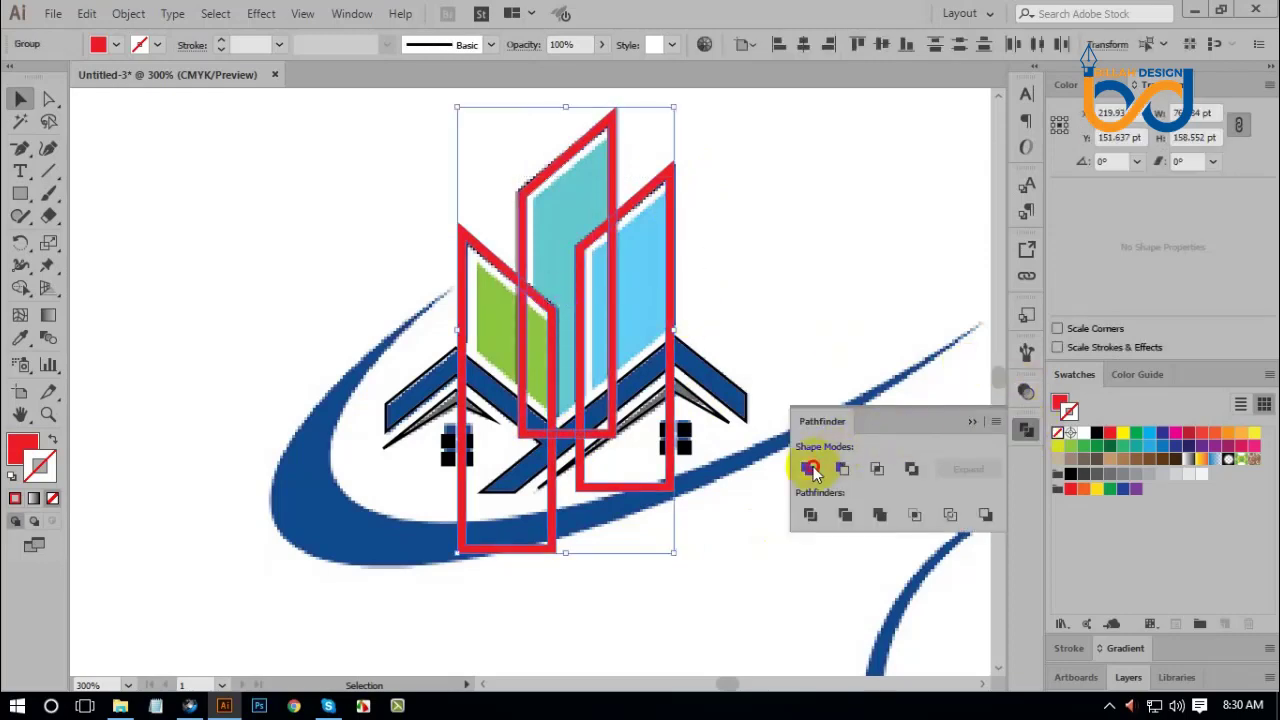
pyautogui.click(812, 469)
pyautogui.click(795, 445)
pyautogui.scroll(-1, 795, 445)
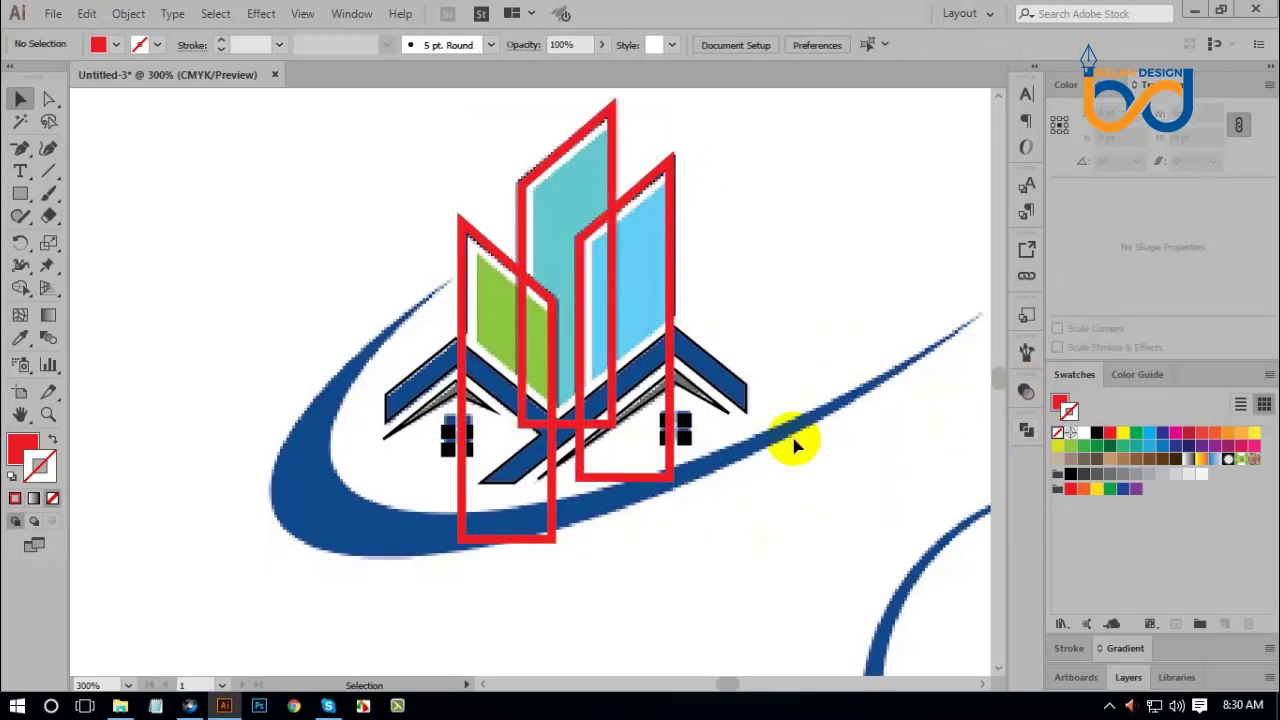
# Bring the blue roof chevron to the front of the artwork.
pyautogui.click(721, 365)
pyautogui.rightClick(719, 366)
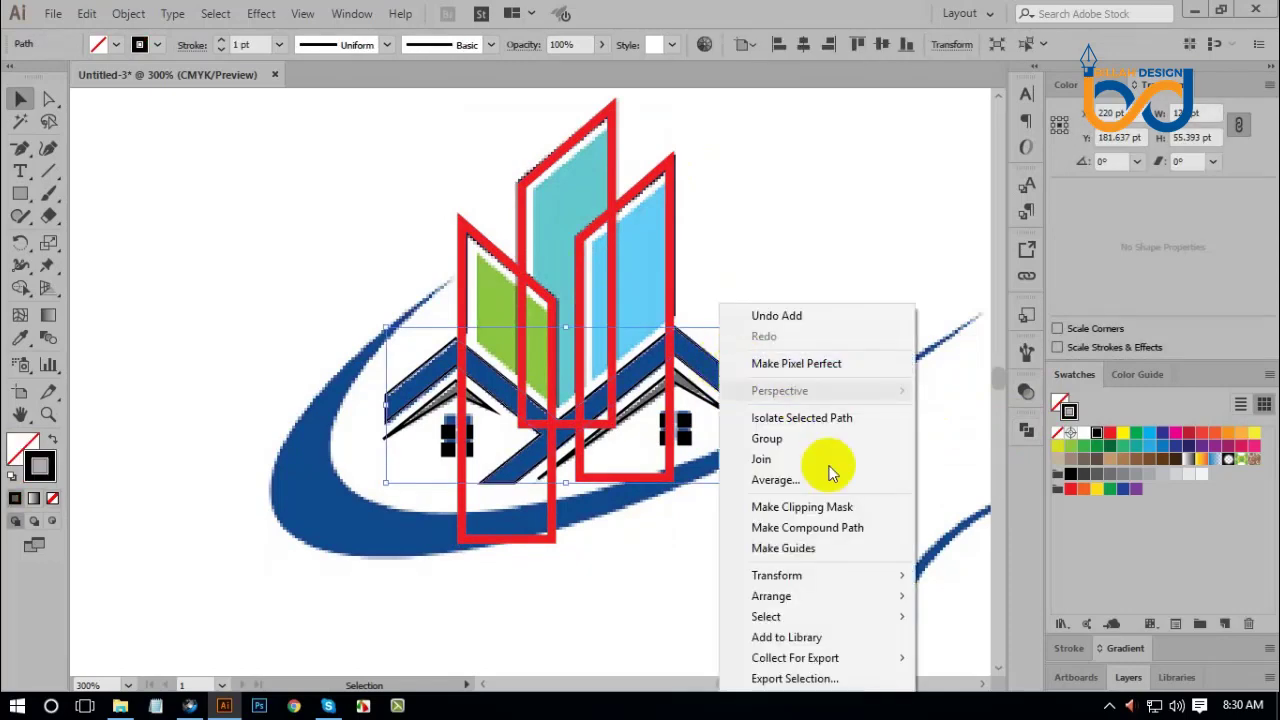
pyautogui.moveTo(775, 596)
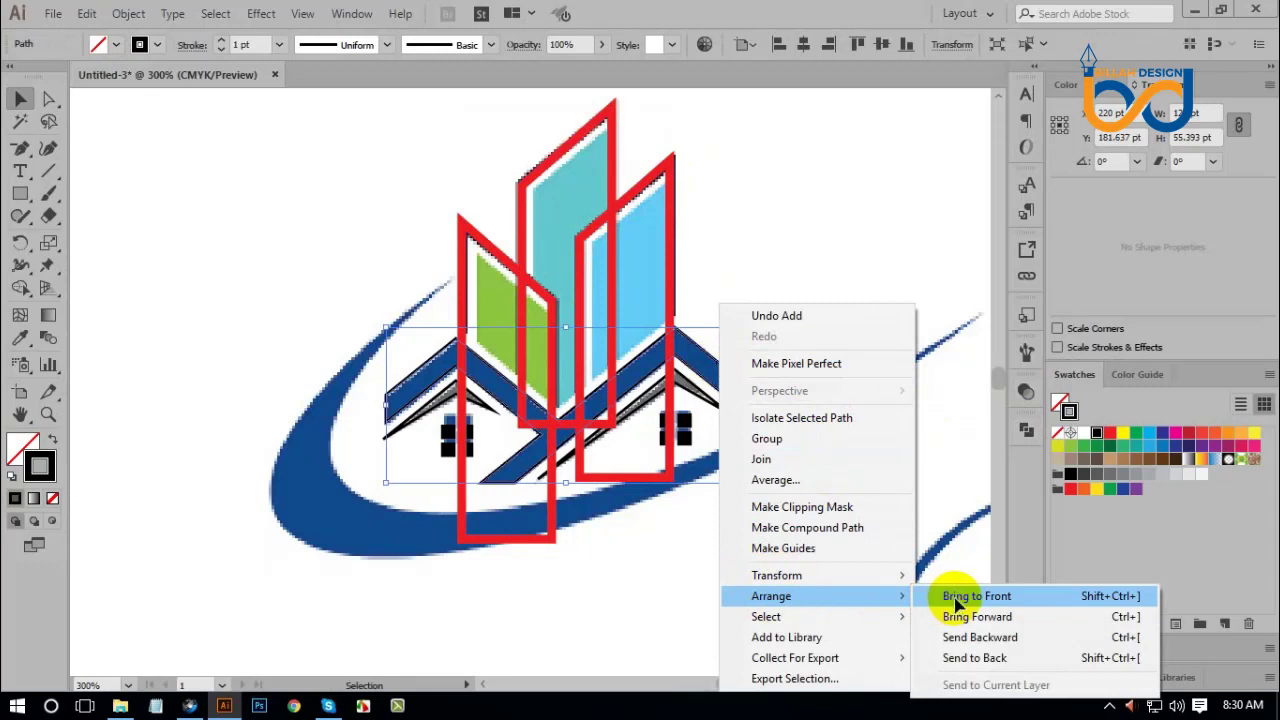
pyautogui.click(955, 596)
pyautogui.click(840, 500)
pyautogui.moveTo(835, 498); pyautogui.dragTo(838, 507)
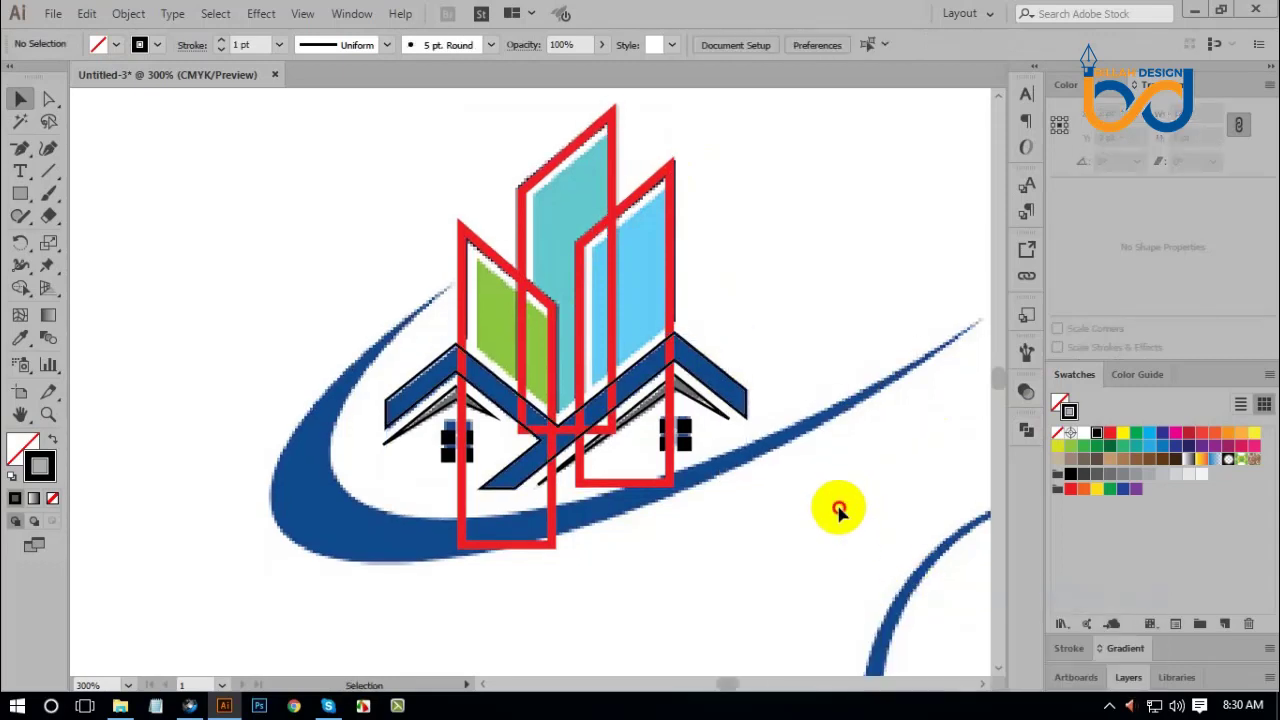
# Add a 4 pt Offset Path outline around the blue roof chevron.
pyautogui.click(738, 408)
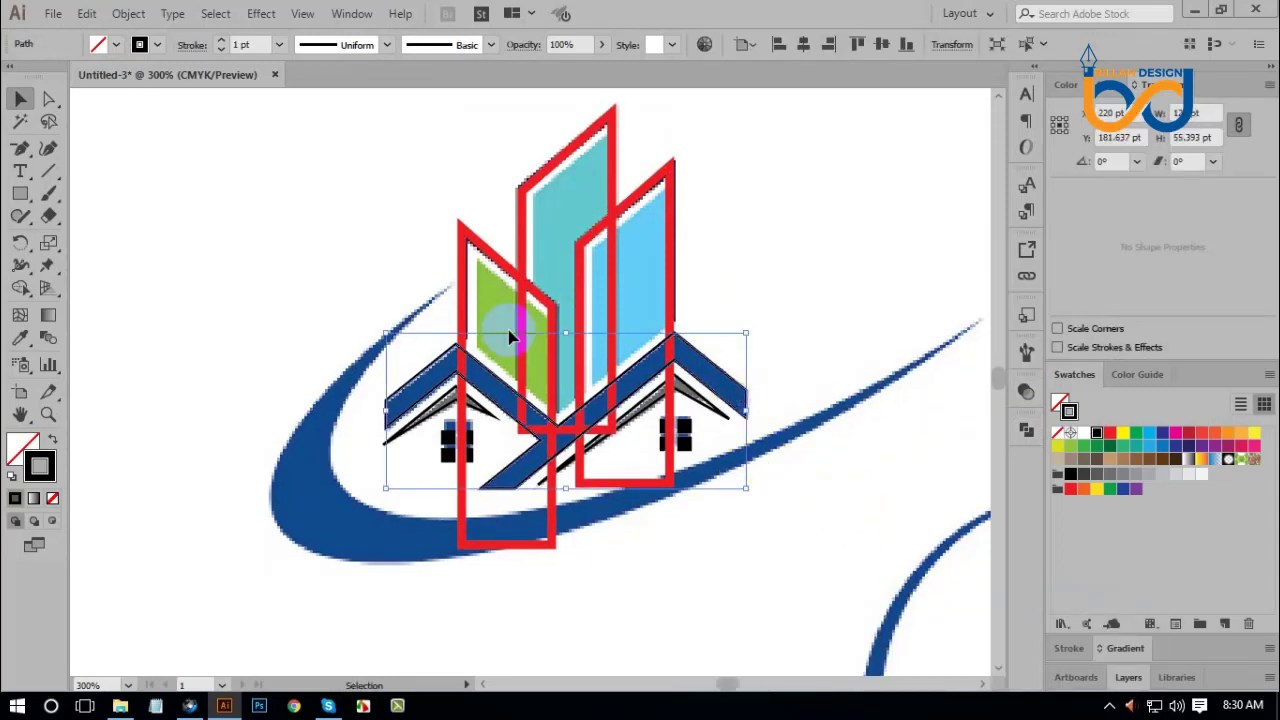
pyautogui.click(125, 14)
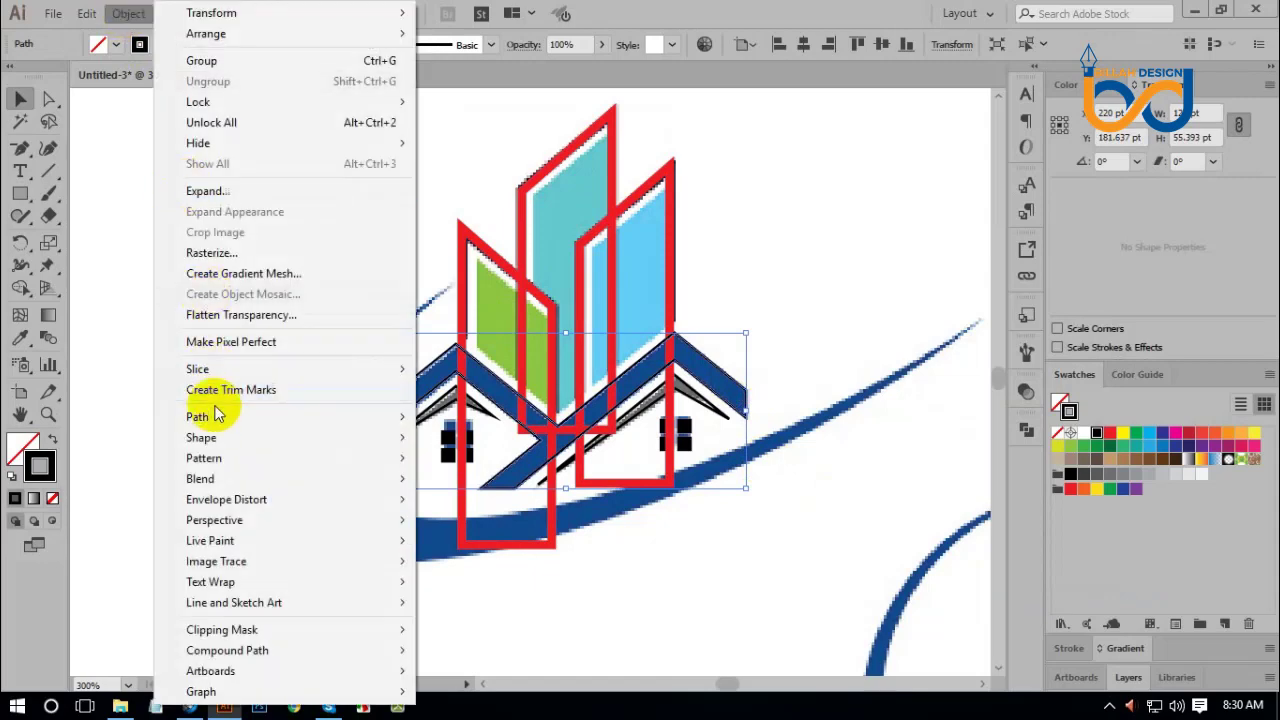
pyautogui.moveTo(230, 420)
pyautogui.click(460, 483)
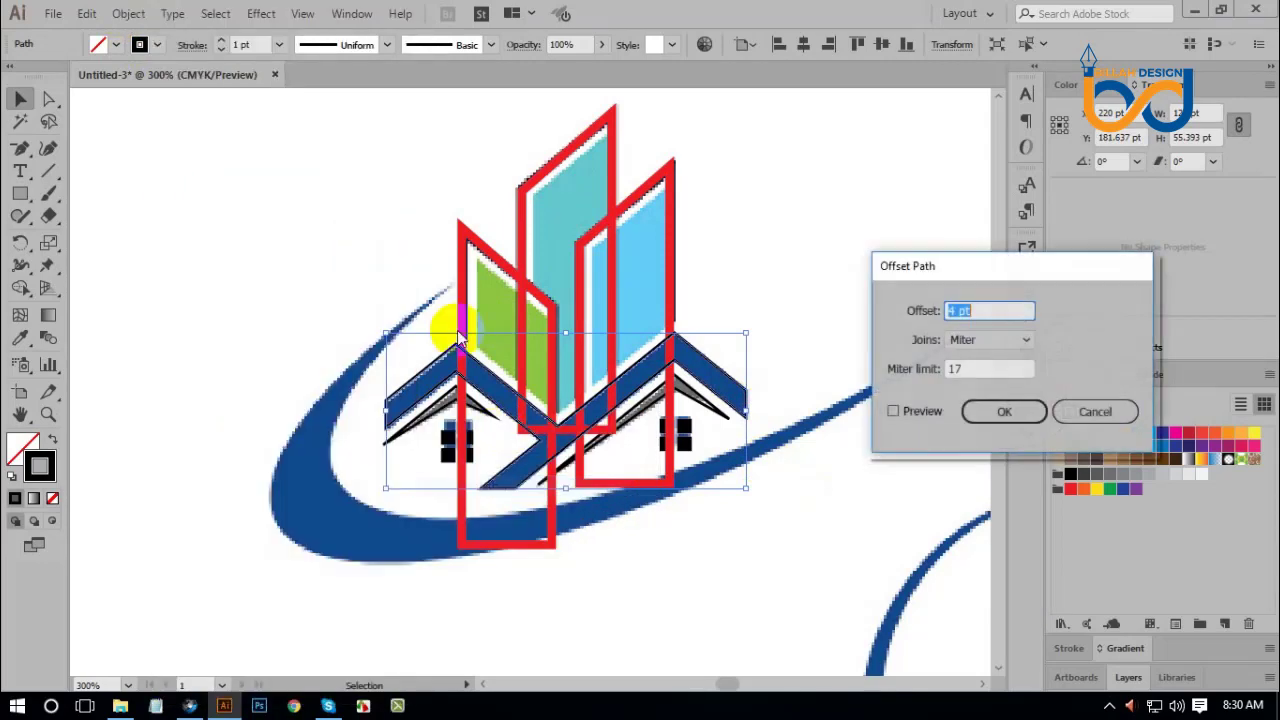
pyautogui.click(893, 411)
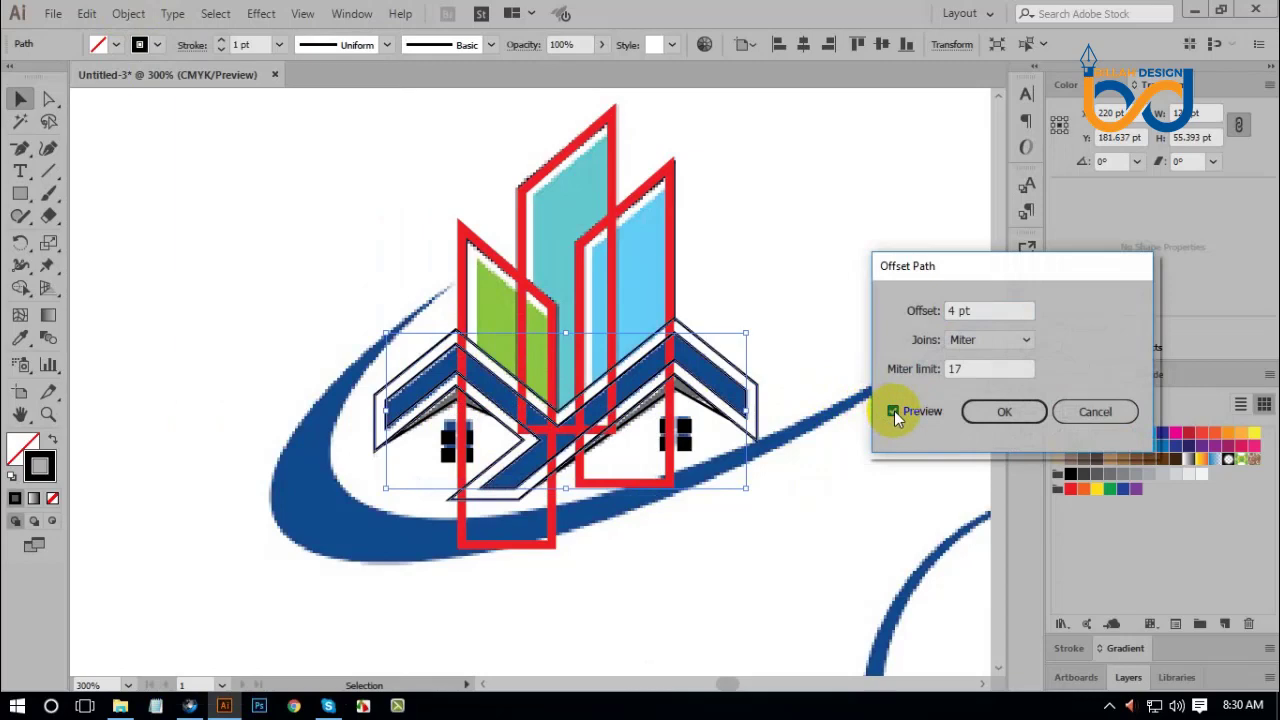
pyautogui.click(1005, 414)
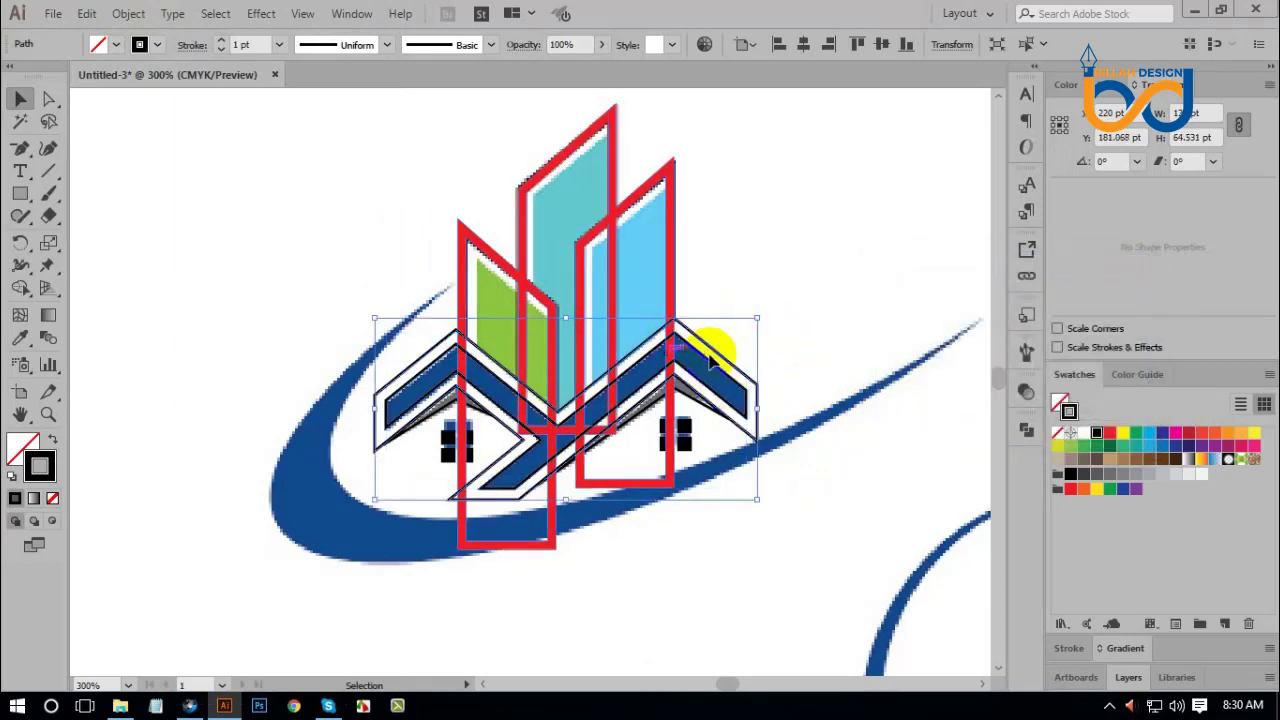
# Subtract the roof offset outline from the red tower outline with Minus Front and ungroup the pieces.
pyautogui.keyDown('shift'); pyautogui.click(614, 222); pyautogui.keyUp('shift')
pyautogui.click(1025, 432)
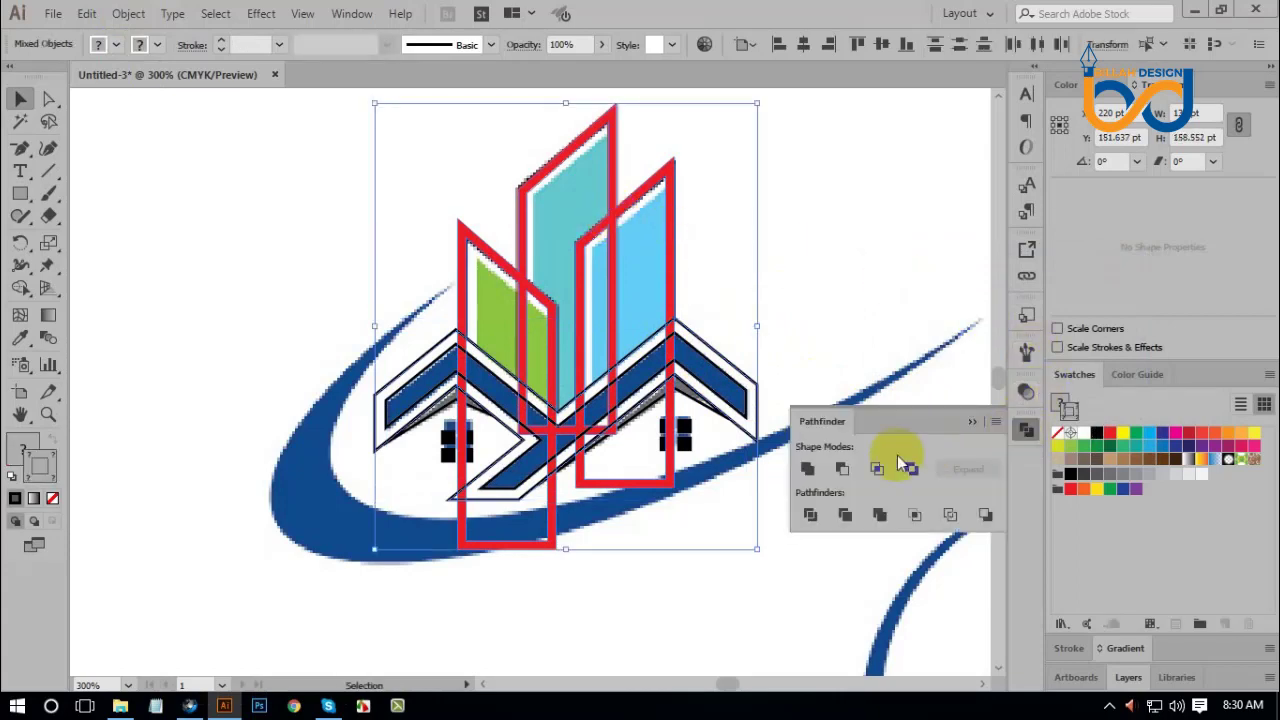
pyautogui.click(842, 468)
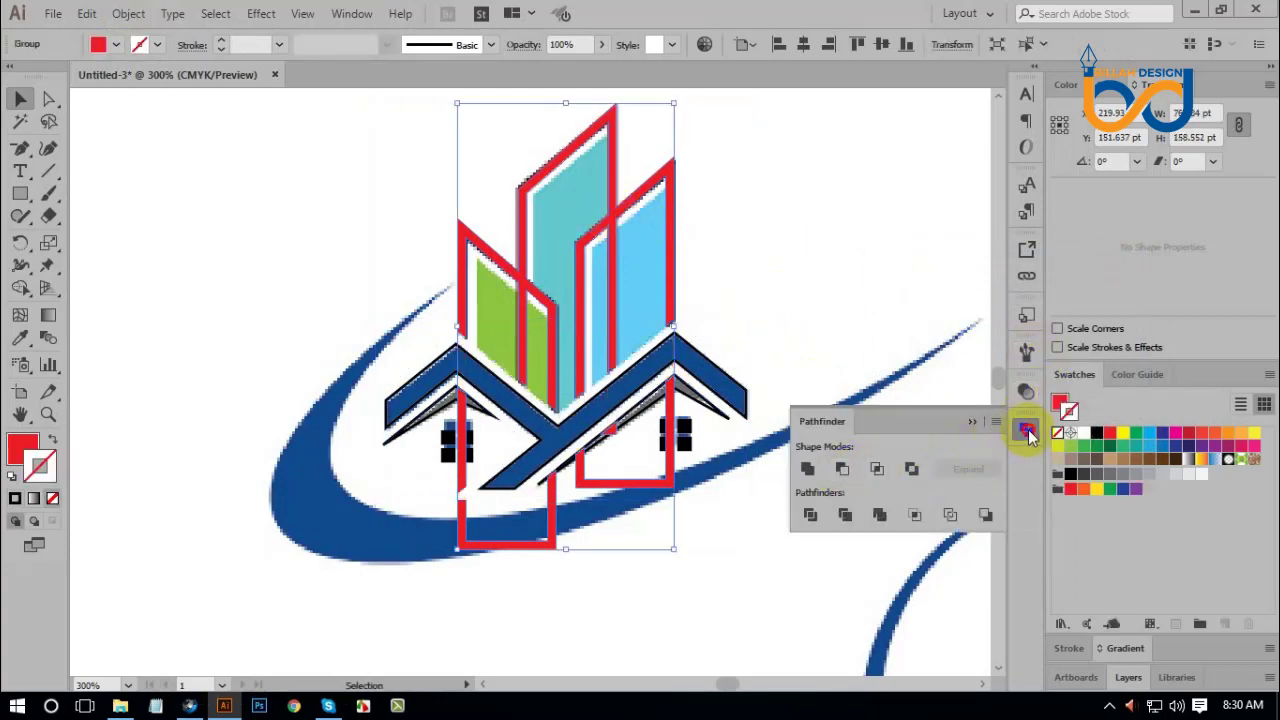
pyautogui.click(1028, 430)
pyautogui.rightClick(764, 259)
pyautogui.click(829, 414)
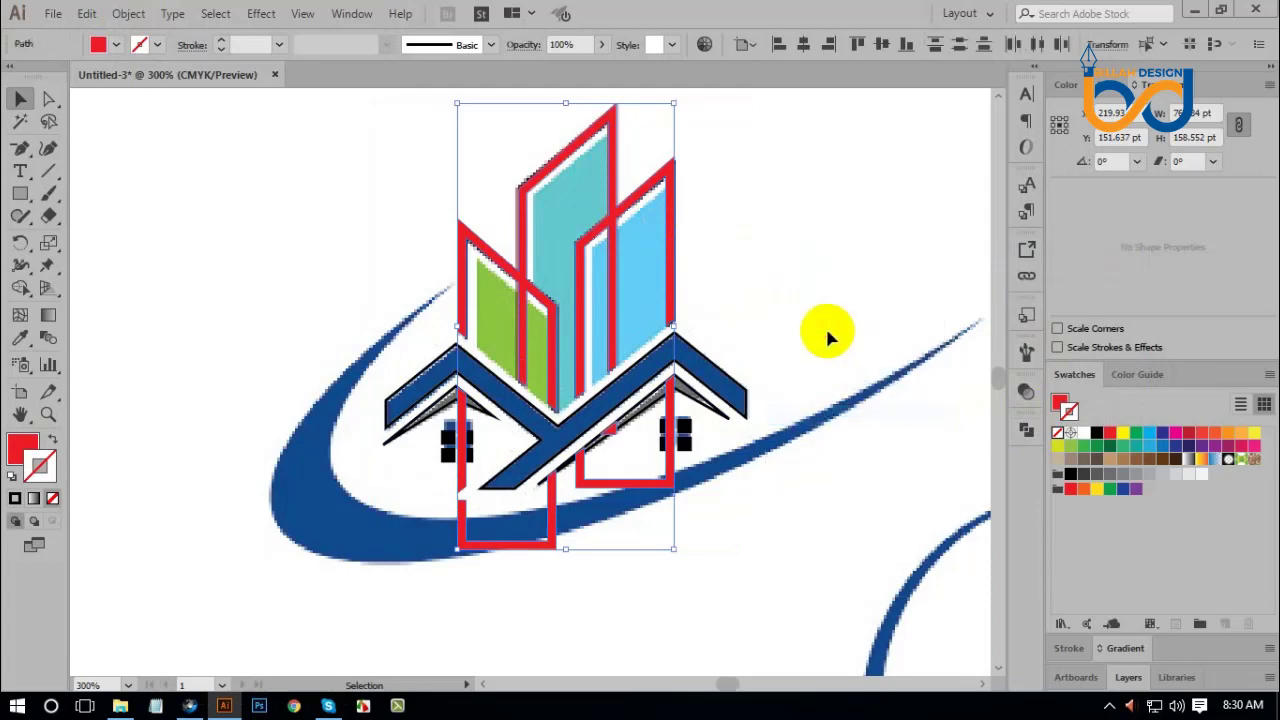
pyautogui.click(825, 338)
# Delete the lower-right and lower-left red squares and the leftover red vertical segment.
pyautogui.click(678, 487)
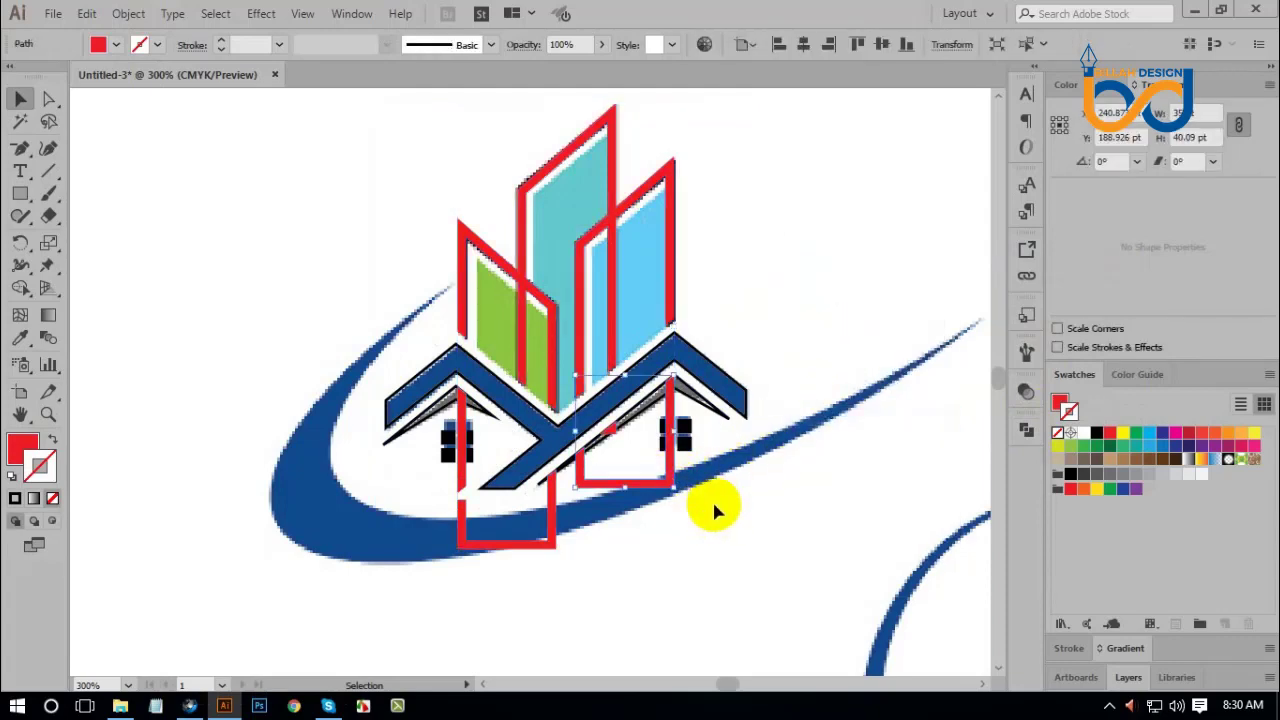
pyautogui.press('Delete')
pyautogui.click(540, 553)
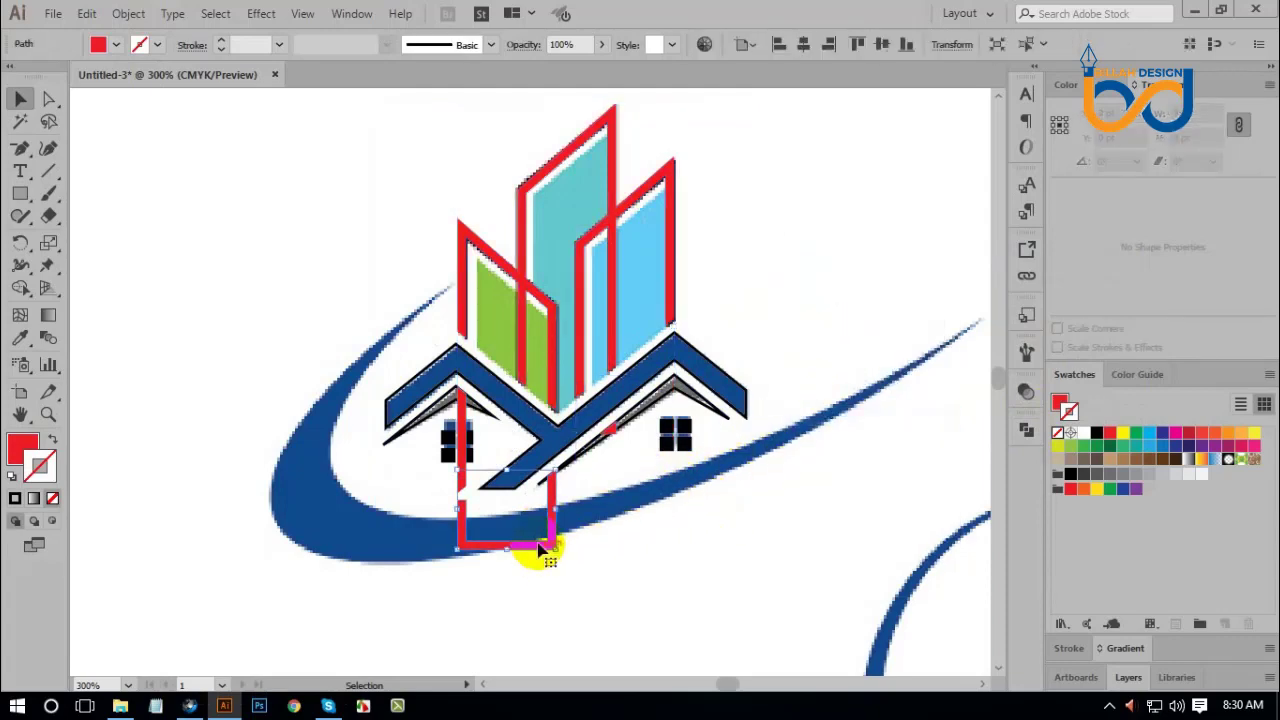
pyautogui.press('Delete')
pyautogui.click(459, 412)
pyautogui.press('Delete')
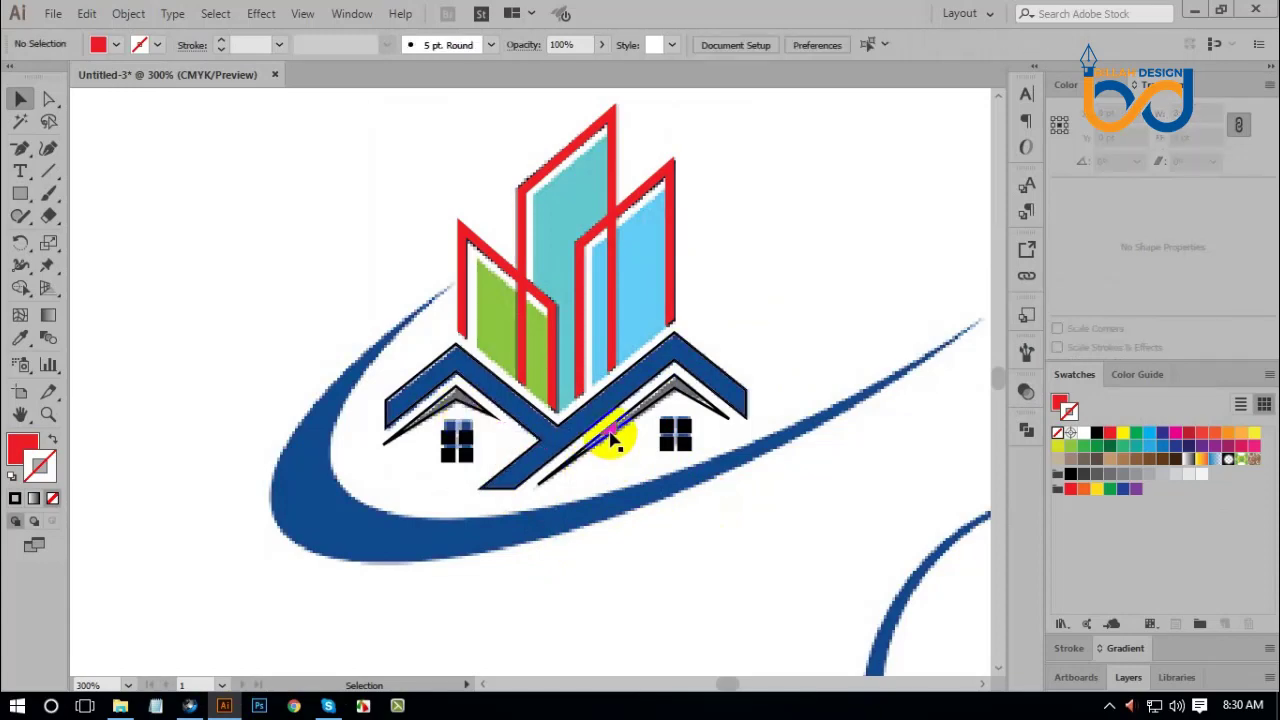
pyautogui.moveTo(762, 409); pyautogui.dragTo(766, 414)
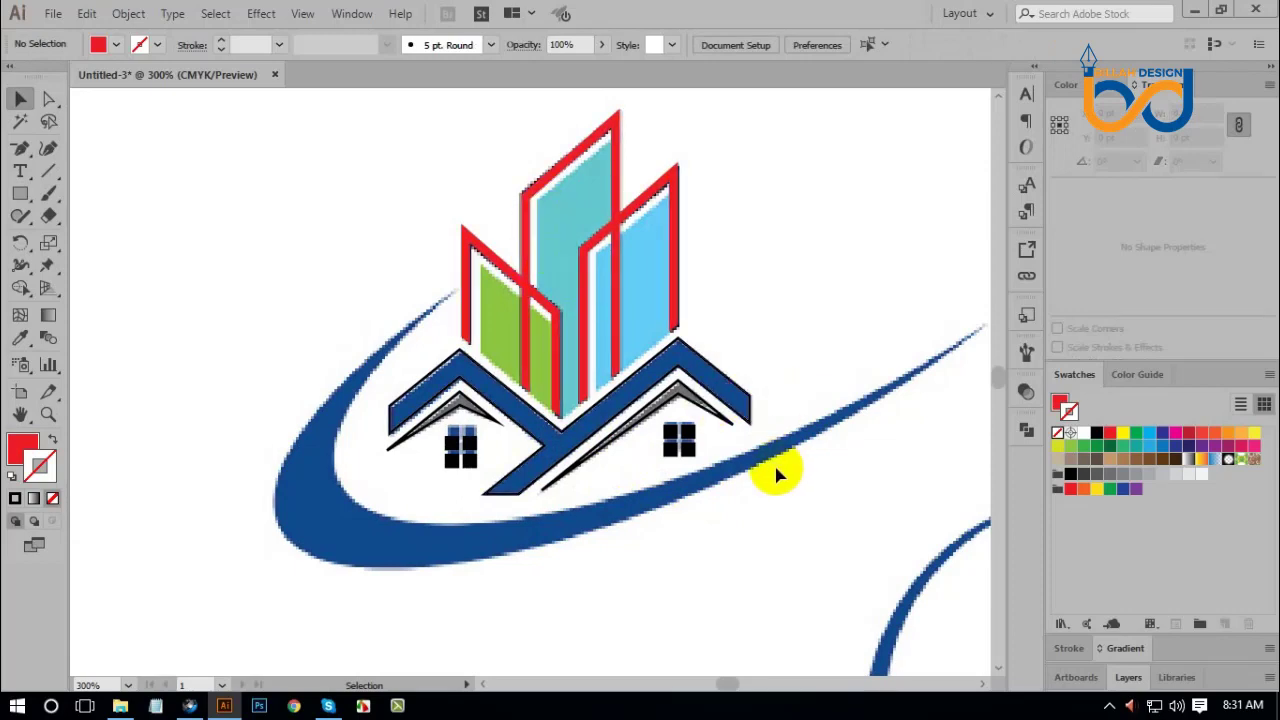
# At 400% zoom, pen-trace the green face's four corners into a closed red-filled shape.
pyautogui.hotkey('ctrl', '+')
pyautogui.moveTo(796, 289); pyautogui.dragTo(801, 331)
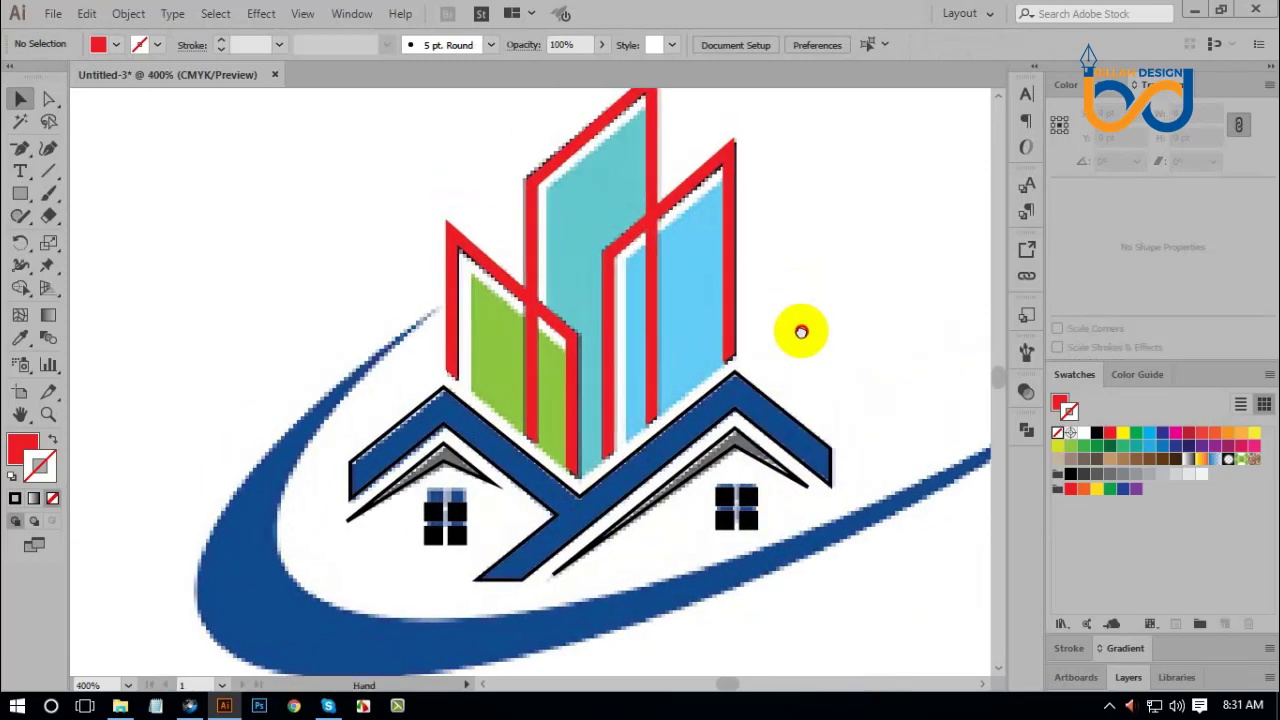
pyautogui.click(20, 148)
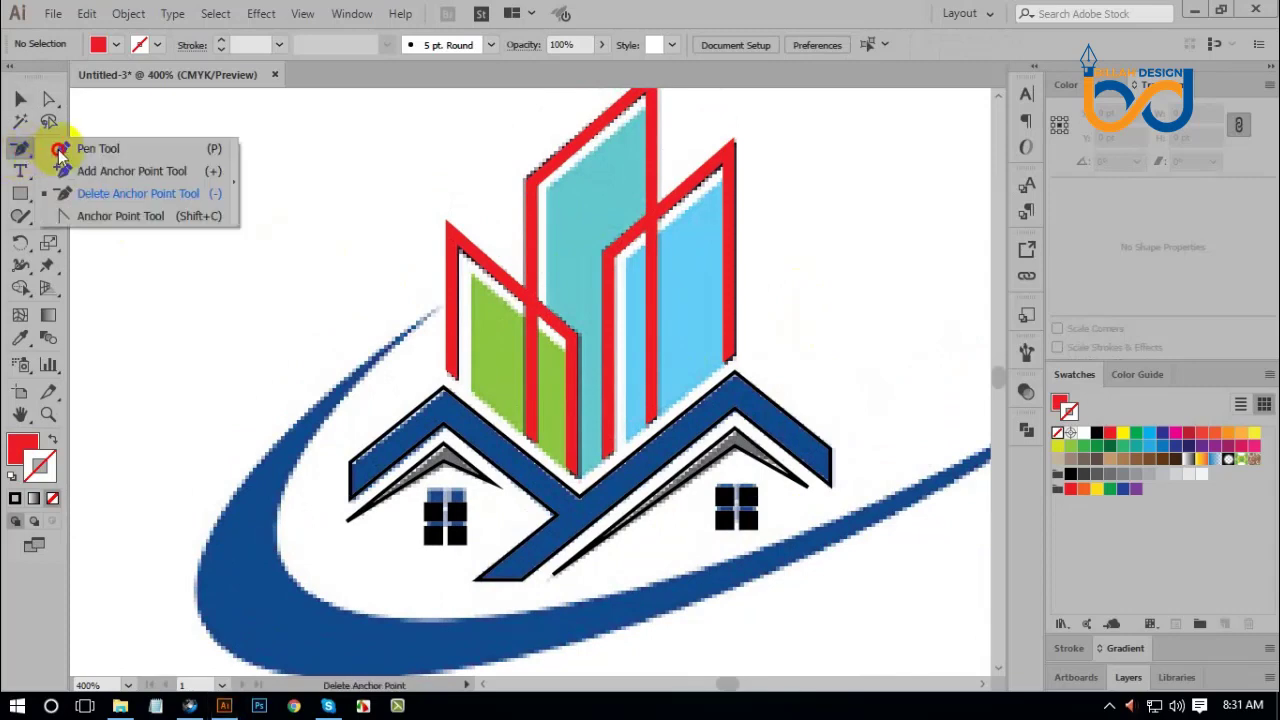
pyautogui.click(479, 398)
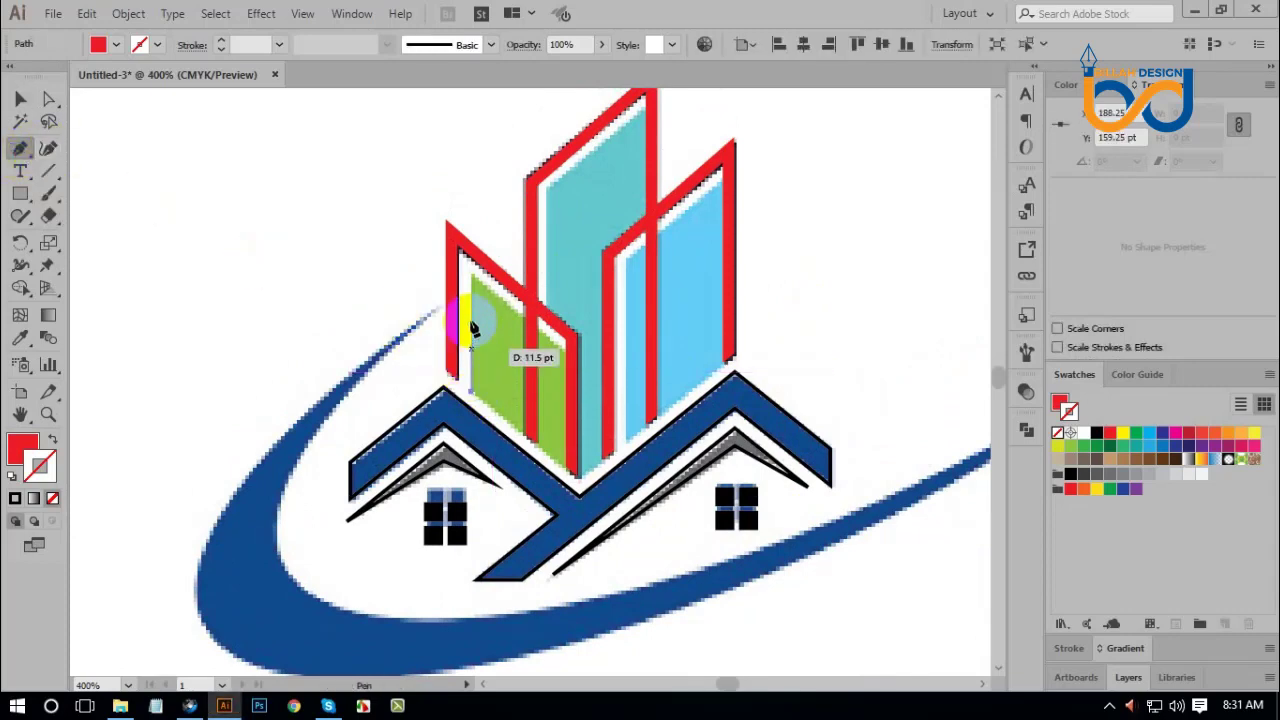
pyautogui.click(471, 276)
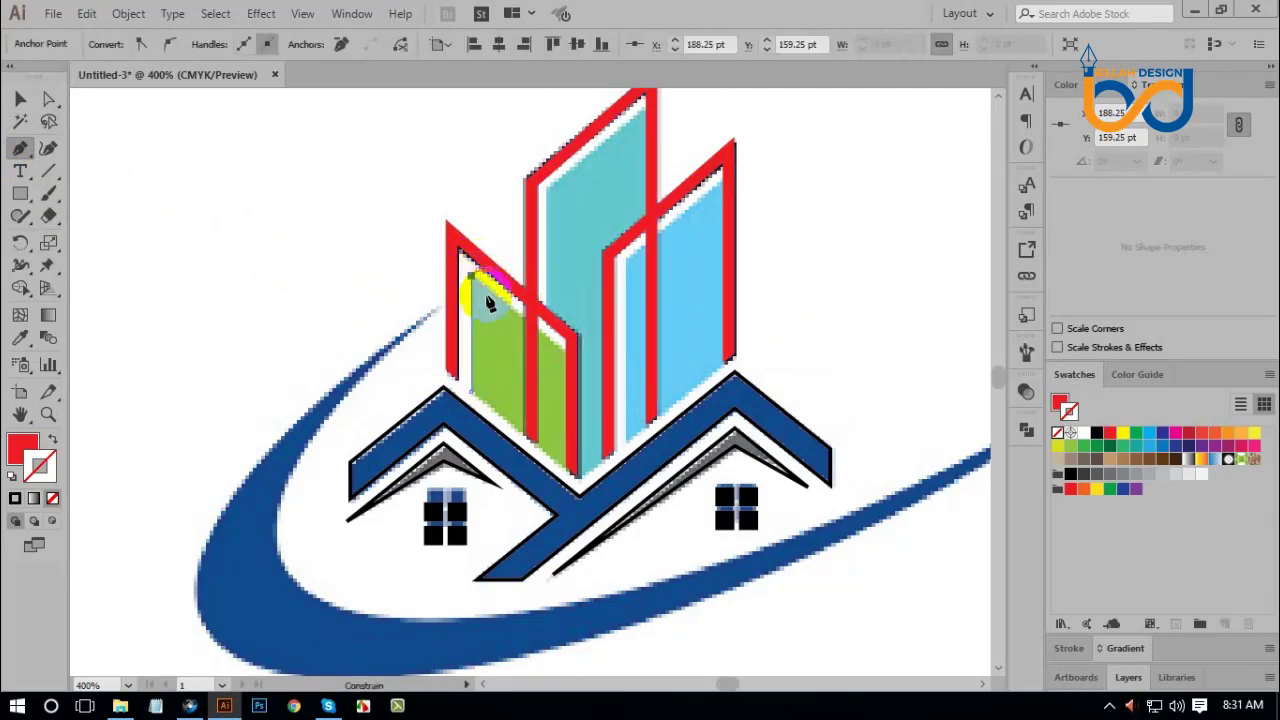
pyautogui.click(571, 356)
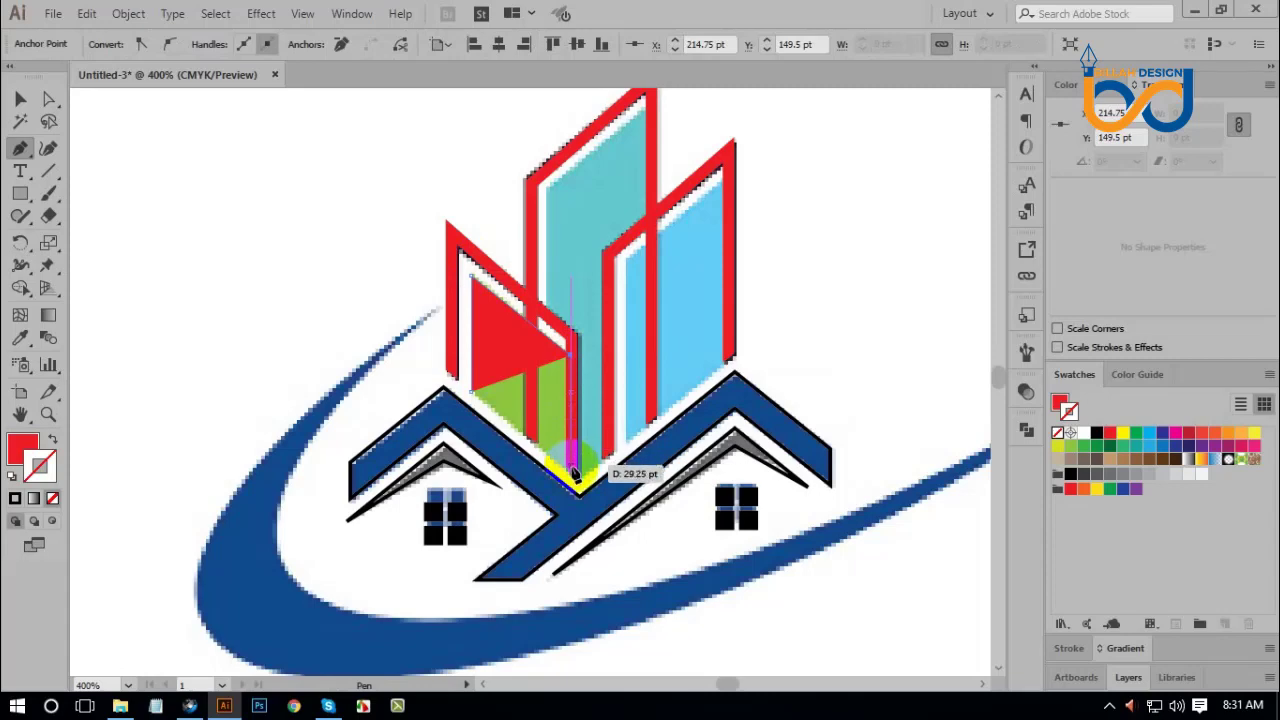
pyautogui.click(575, 476)
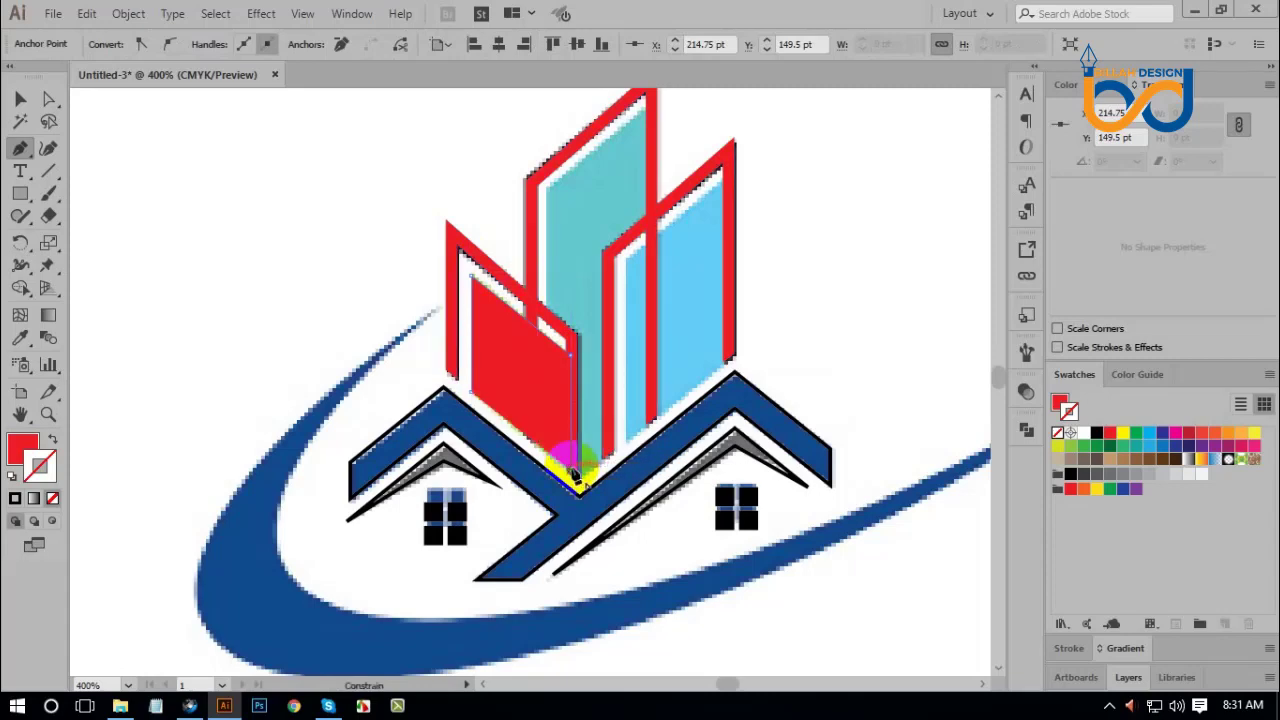
pyautogui.click(470, 398)
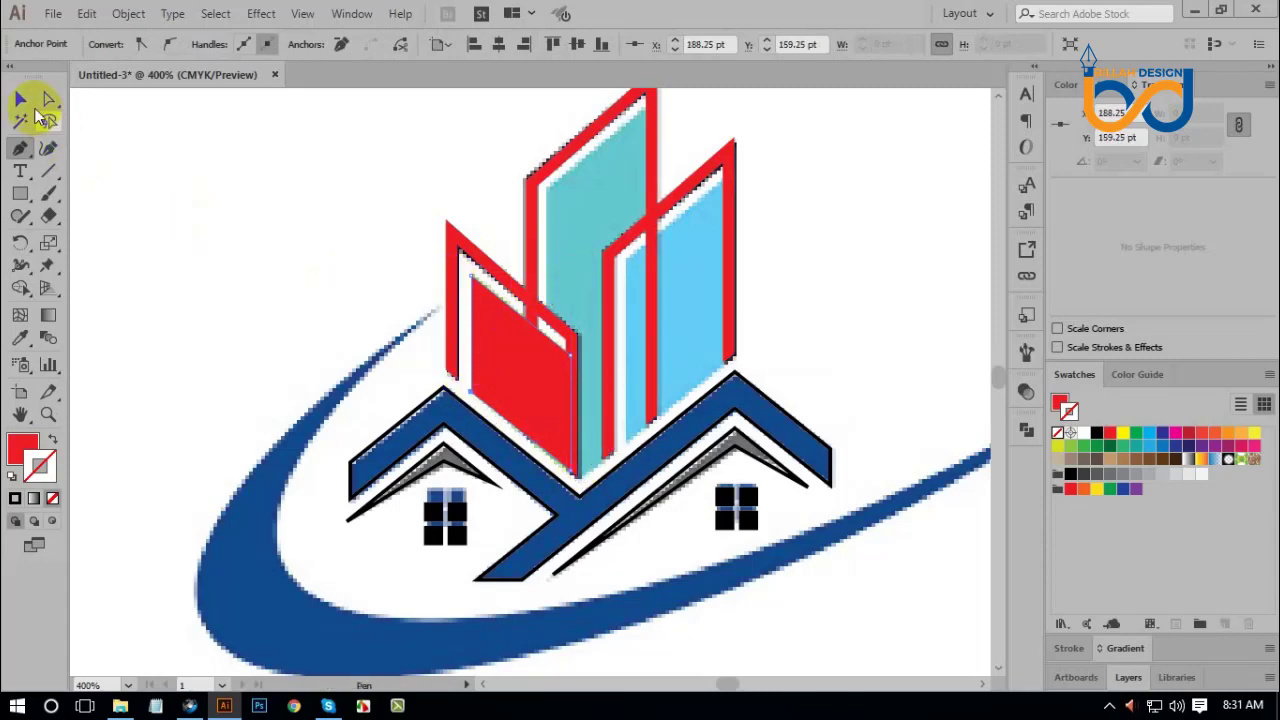
# Select the new red panel, open its context menu, then dismiss it and clear the selection.
pyautogui.click(20, 98)
pyautogui.click(504, 359)
pyautogui.rightClick(504, 359)
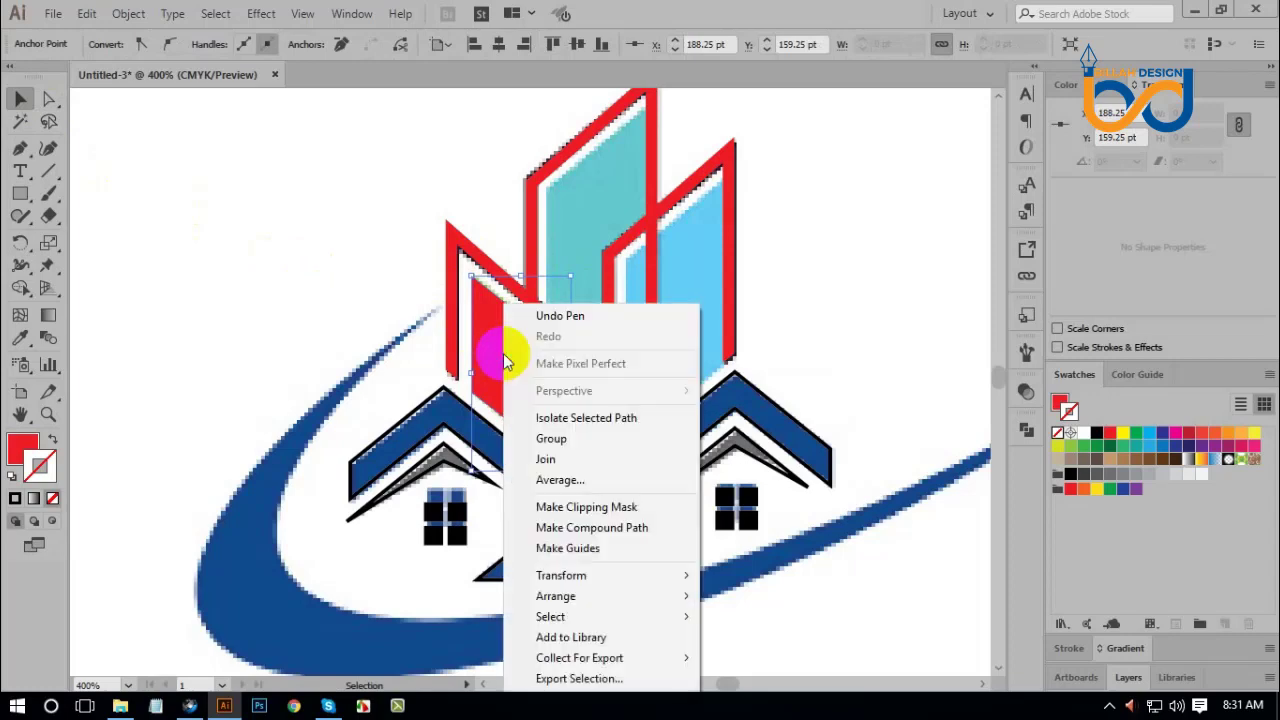
pyautogui.click(788, 576)
pyautogui.click(551, 386)
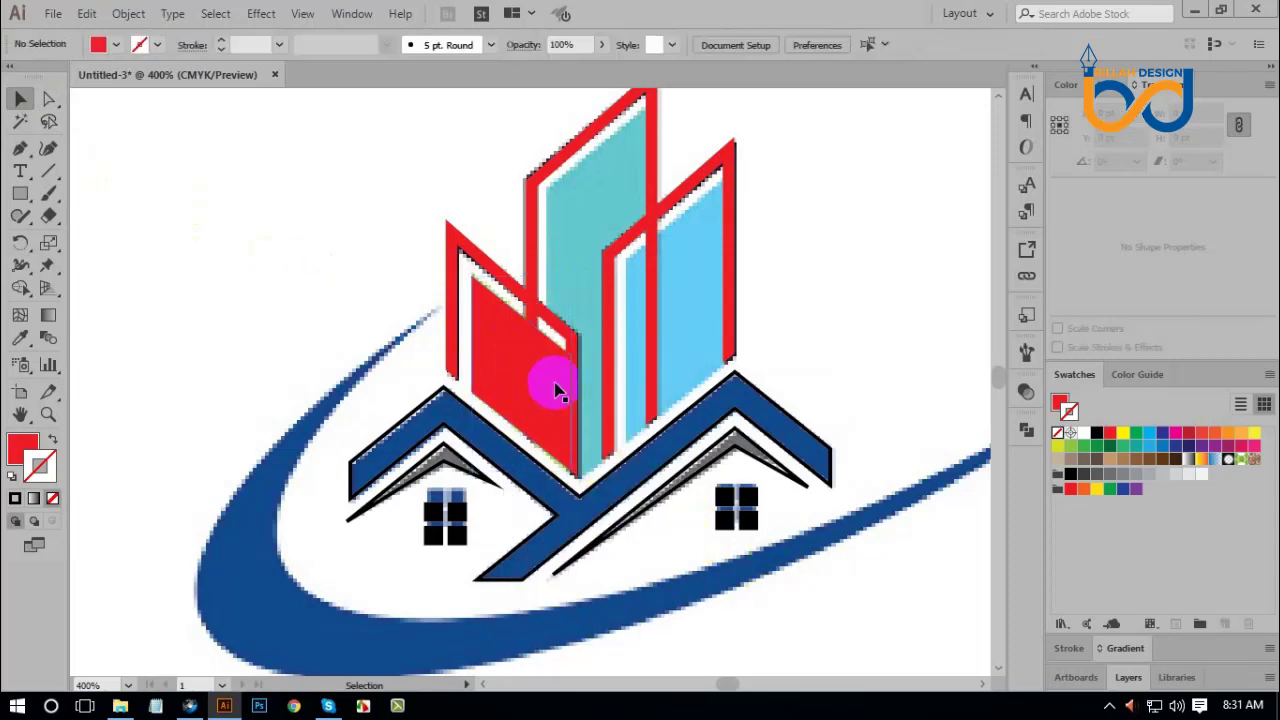
pyautogui.click(549, 414)
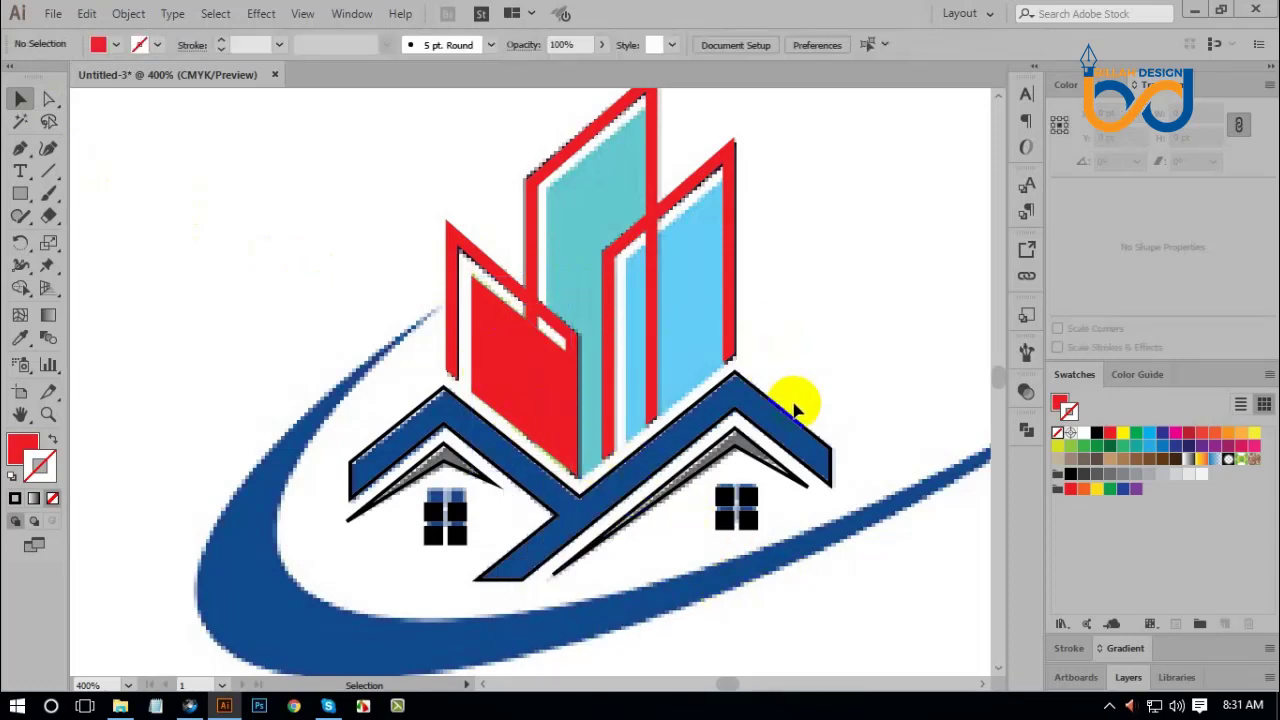
pyautogui.moveTo(846, 391); pyautogui.dragTo(834, 391)
pyautogui.click(432, 268)
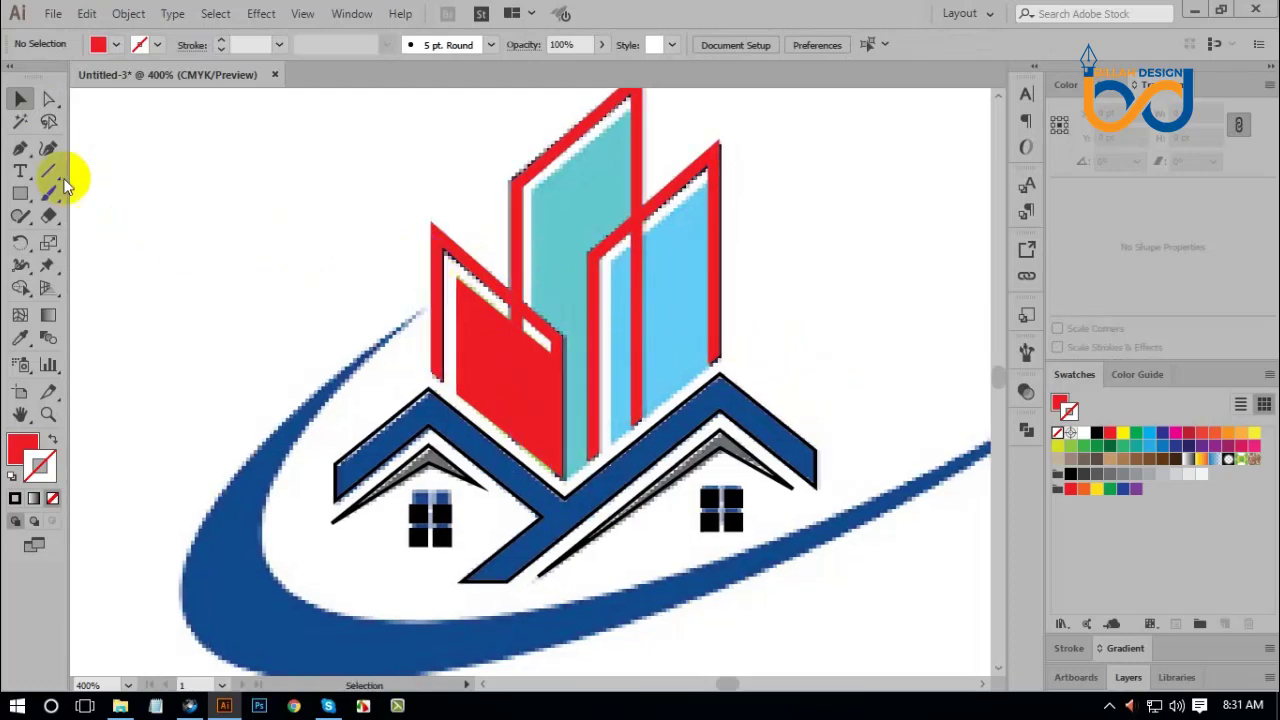
# Trace a closed, stroke-only outline path around the middle tower's teal panel.
pyautogui.click(19, 146)
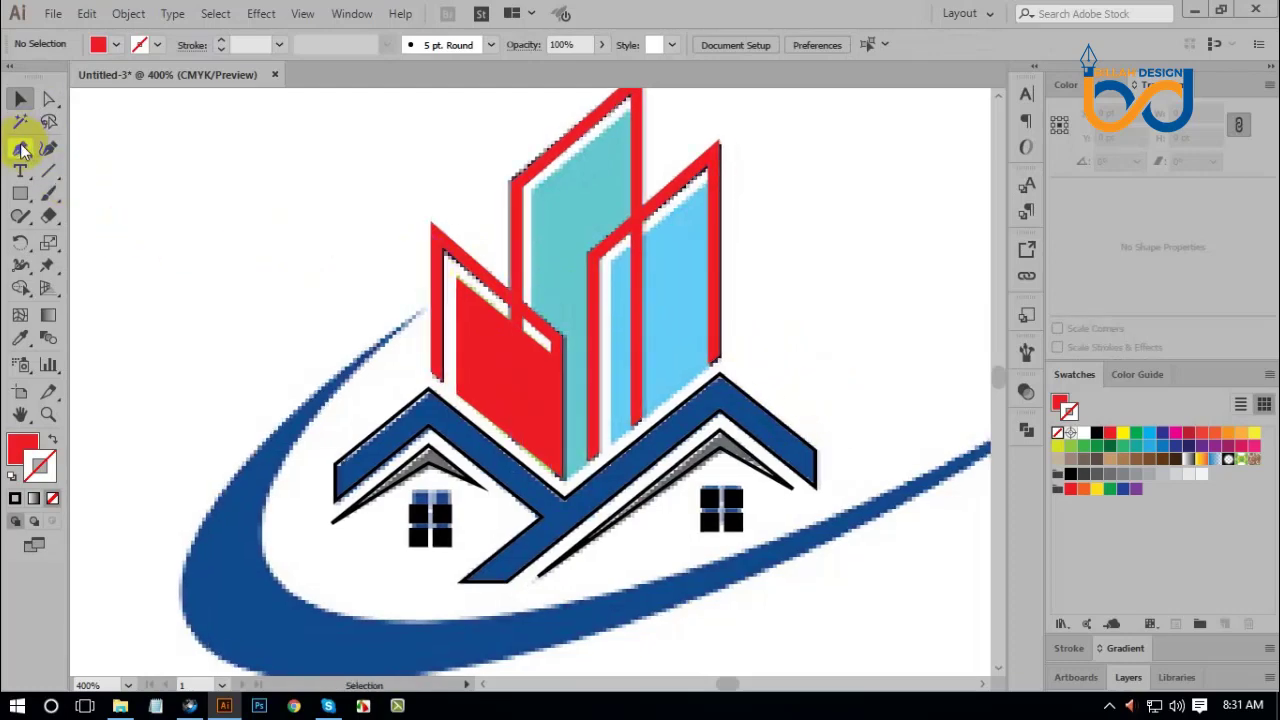
pyautogui.click(533, 193)
pyautogui.click(535, 320)
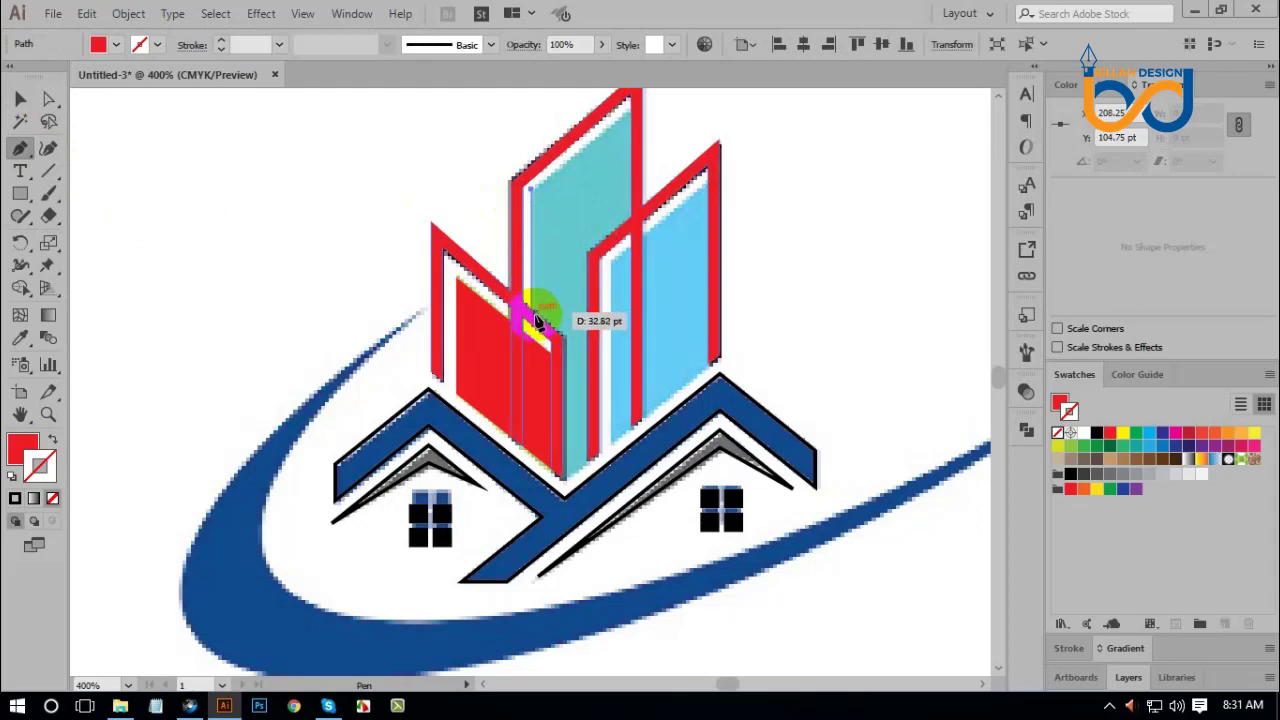
pyautogui.click(556, 333)
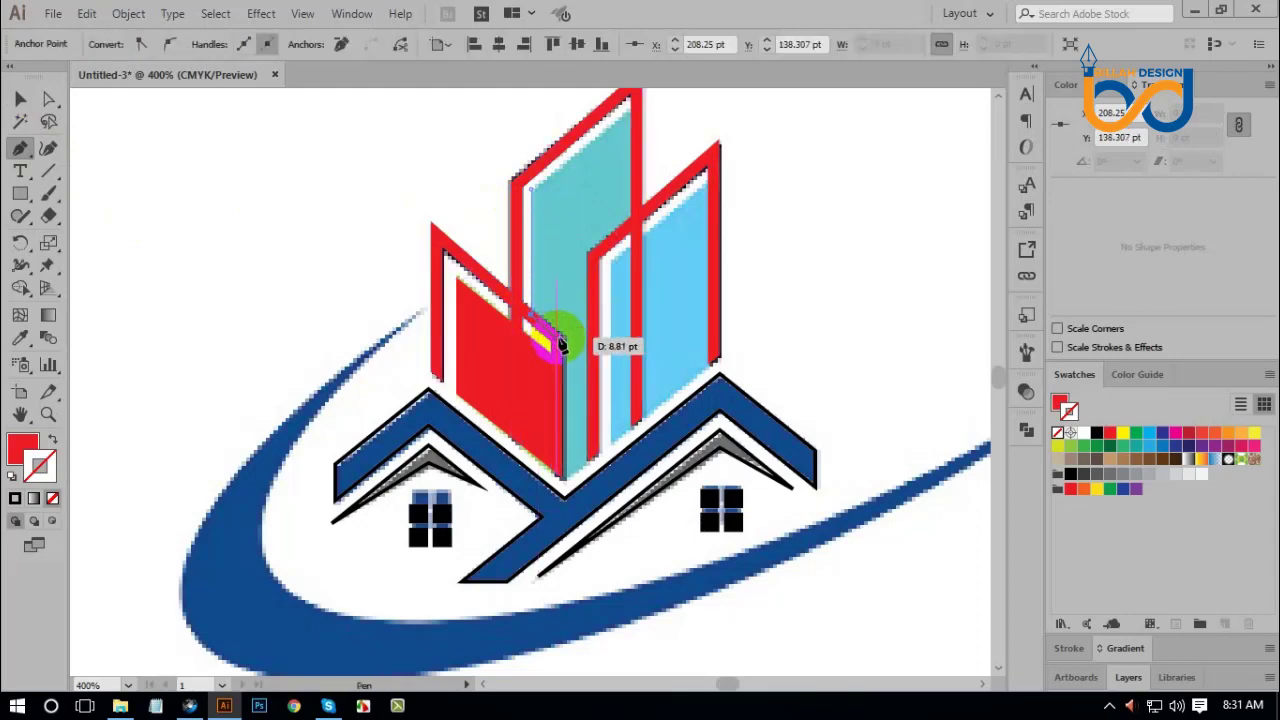
pyautogui.click(561, 470)
pyautogui.click(563, 482)
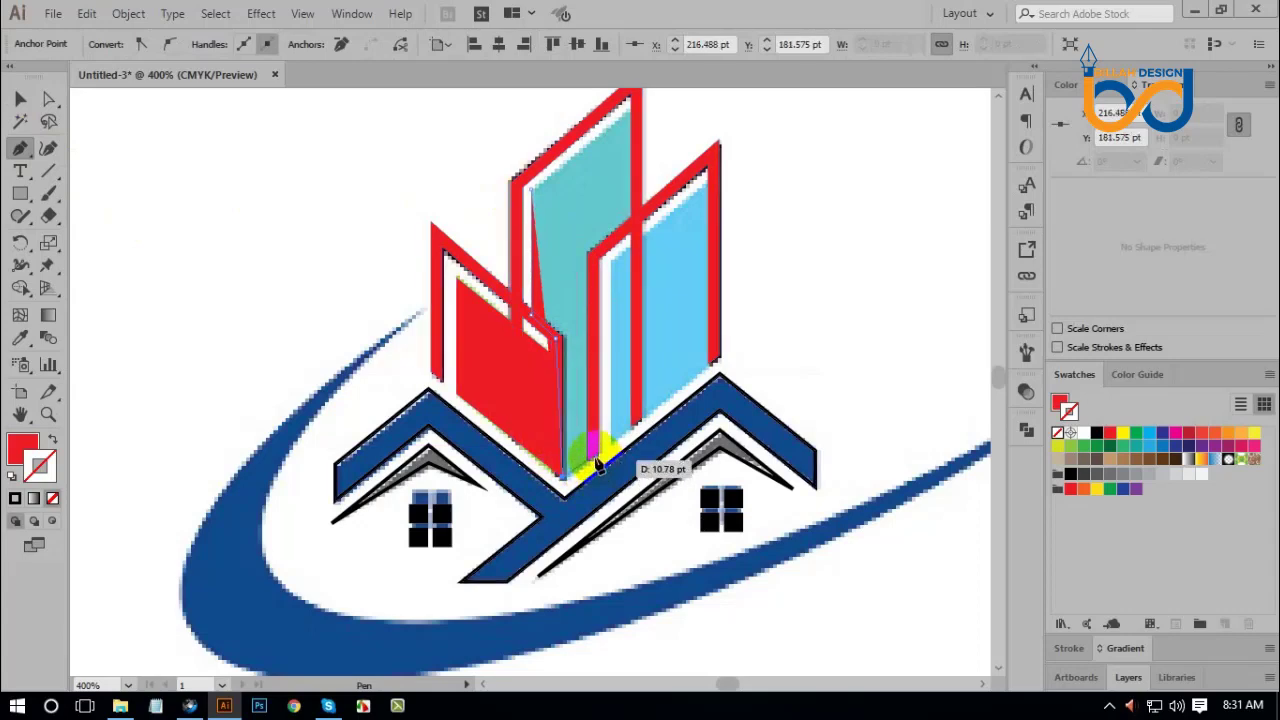
pyautogui.click(587, 440)
pyautogui.click(594, 265)
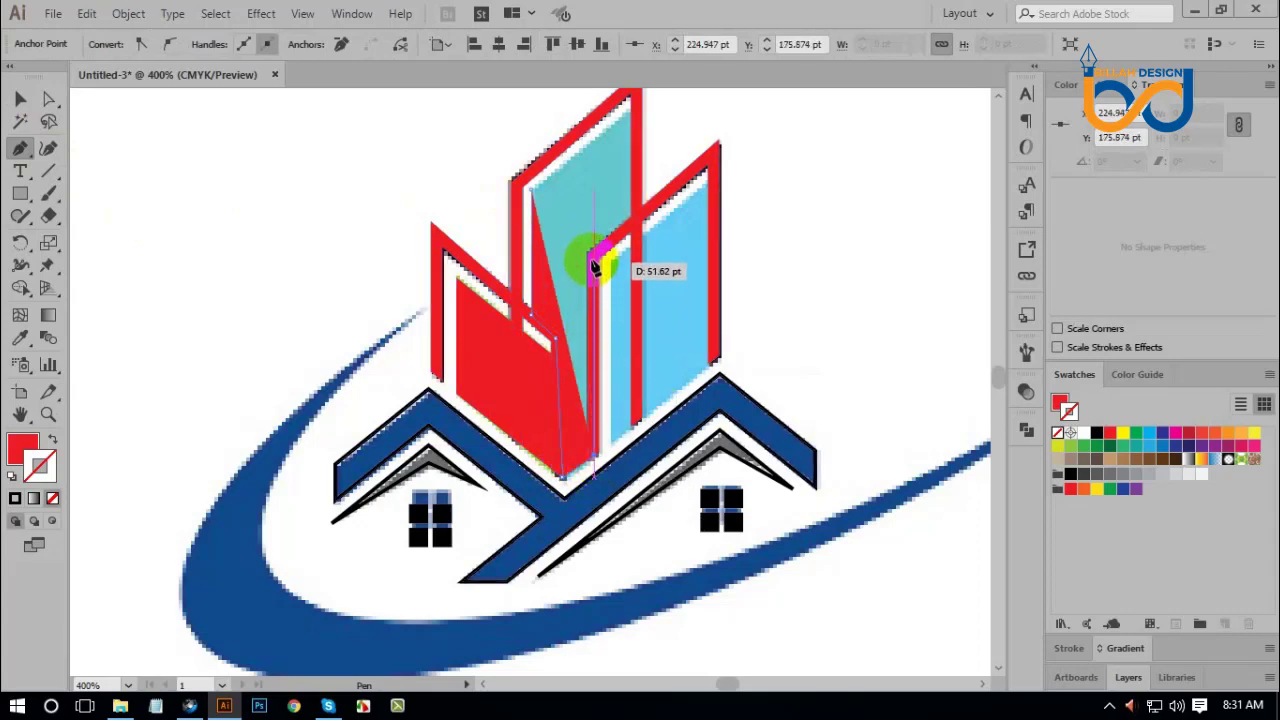
pyautogui.click(640, 228)
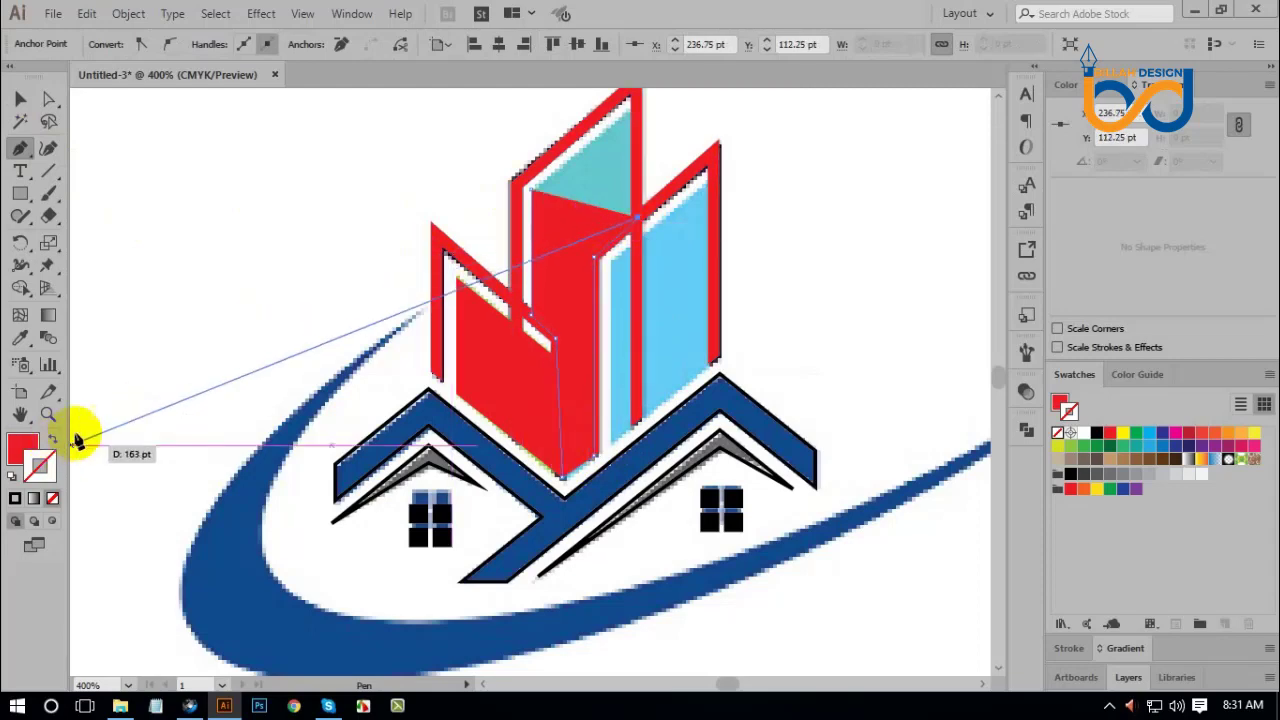
pyautogui.hotkey('shift', 'x')
pyautogui.scroll(2, 571, 371)
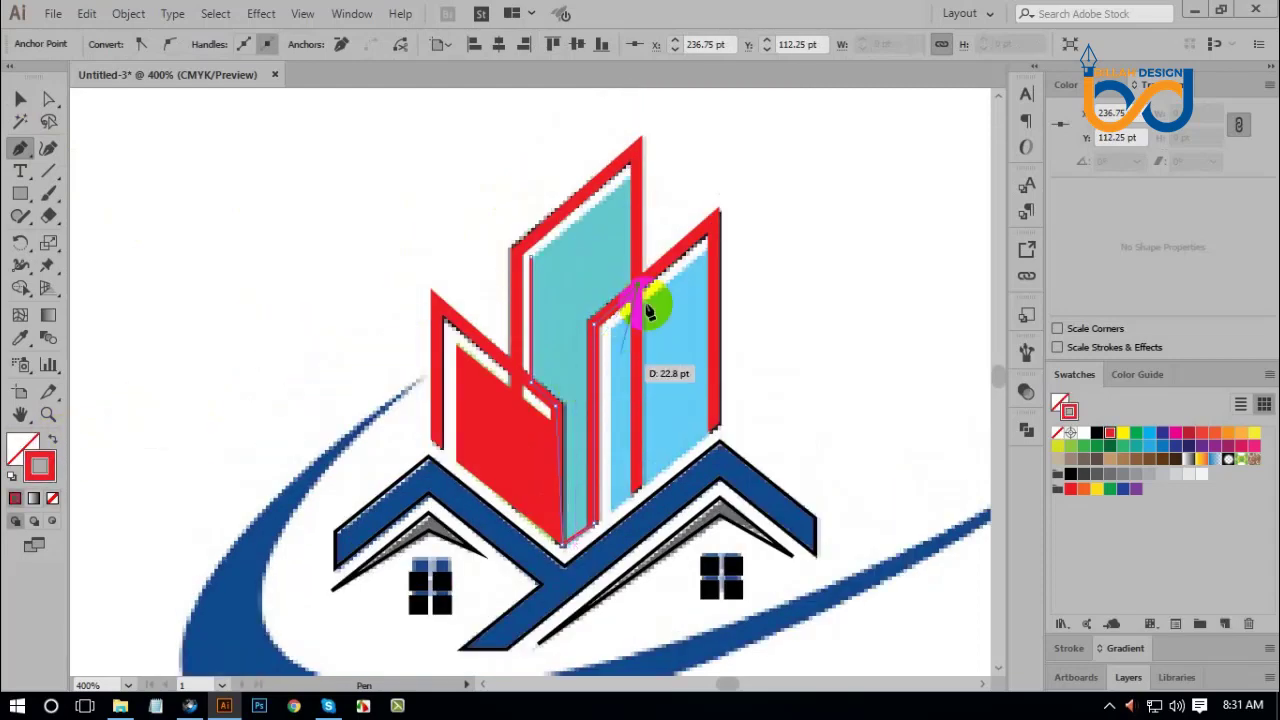
pyautogui.click(535, 262)
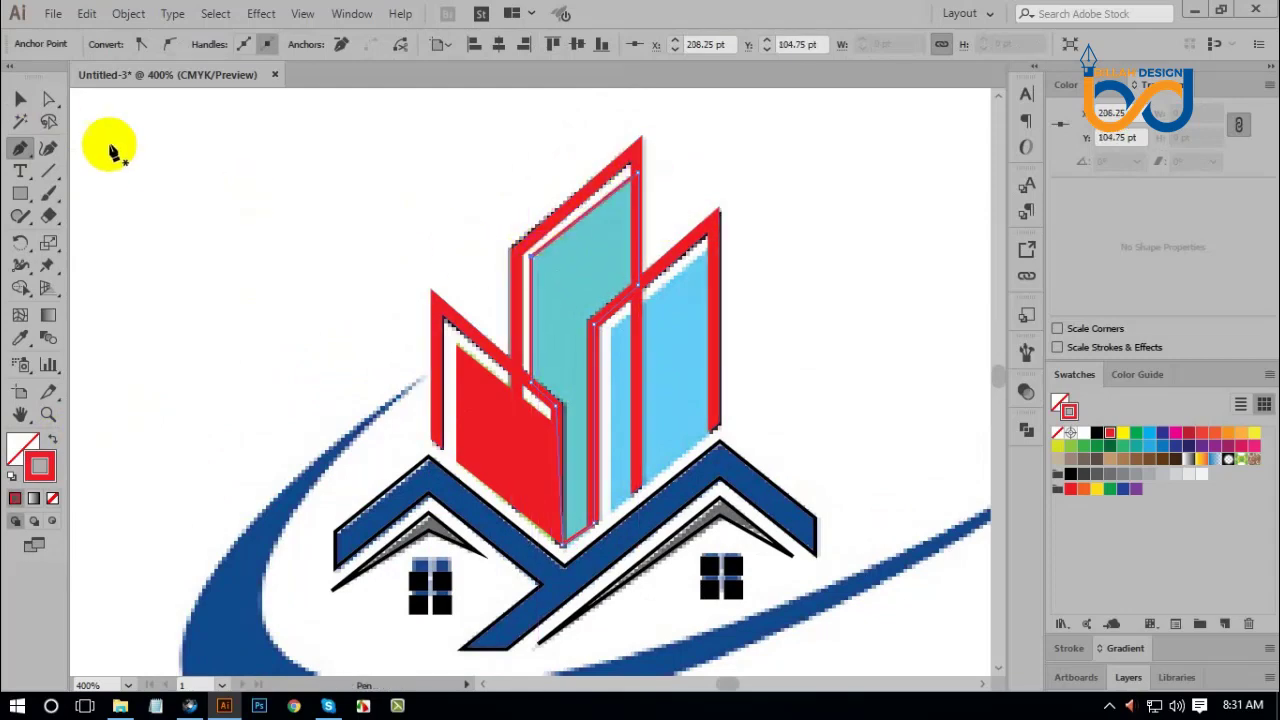
pyautogui.click(21, 99)
pyautogui.click(220, 234)
# Trace a closed outline path around the right-hand tower's light-blue panel.
pyautogui.moveTo(776, 395); pyautogui.dragTo(699, 330)
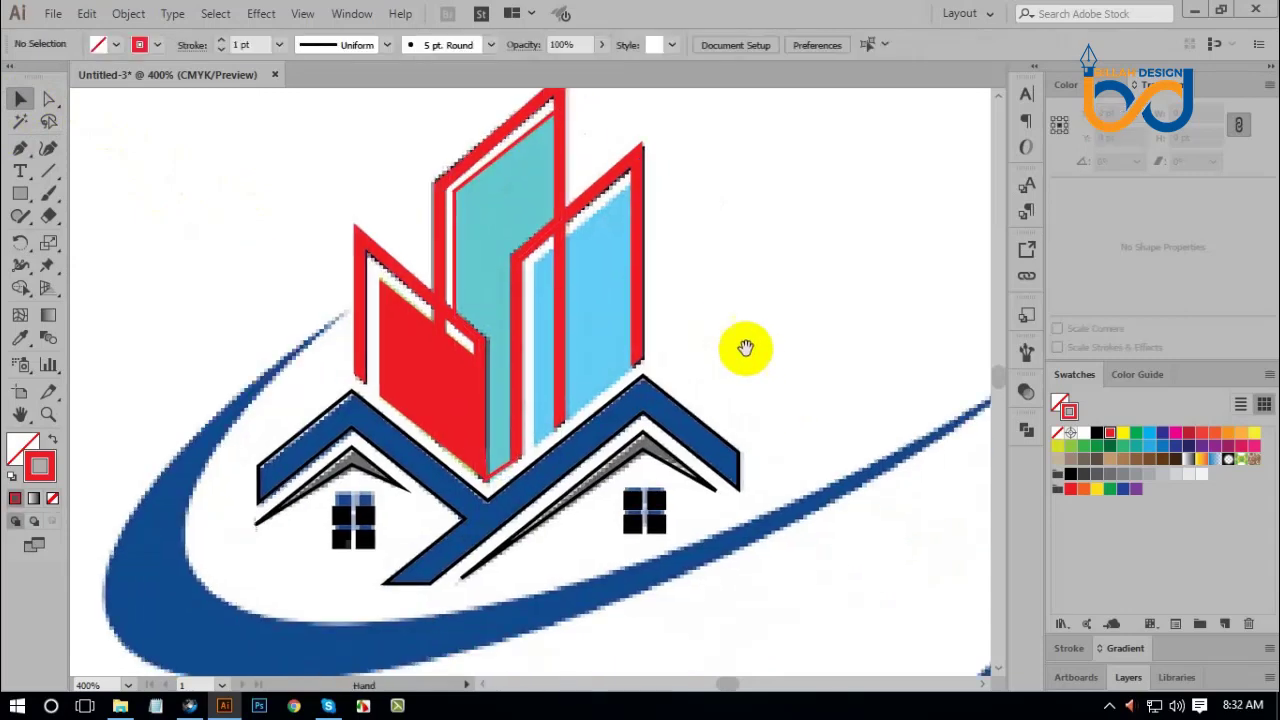
pyautogui.click(535, 452)
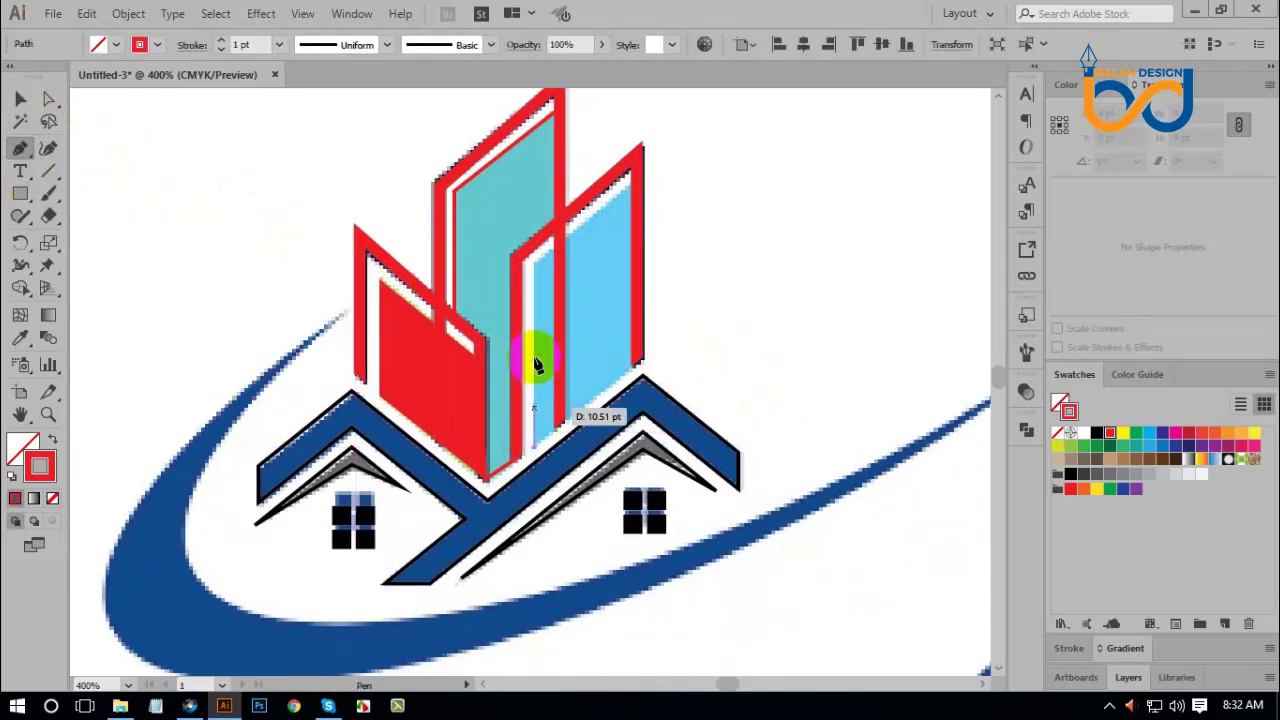
pyautogui.click(535, 268)
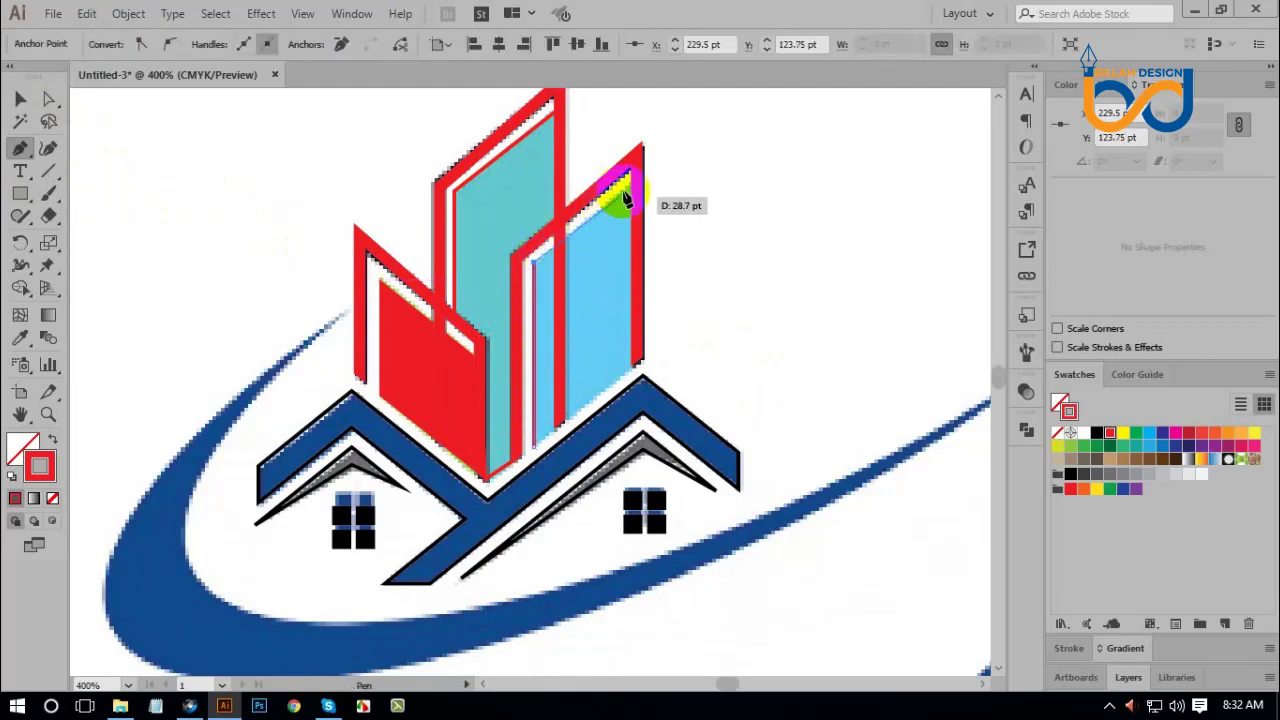
pyautogui.click(637, 188)
pyautogui.click(633, 368)
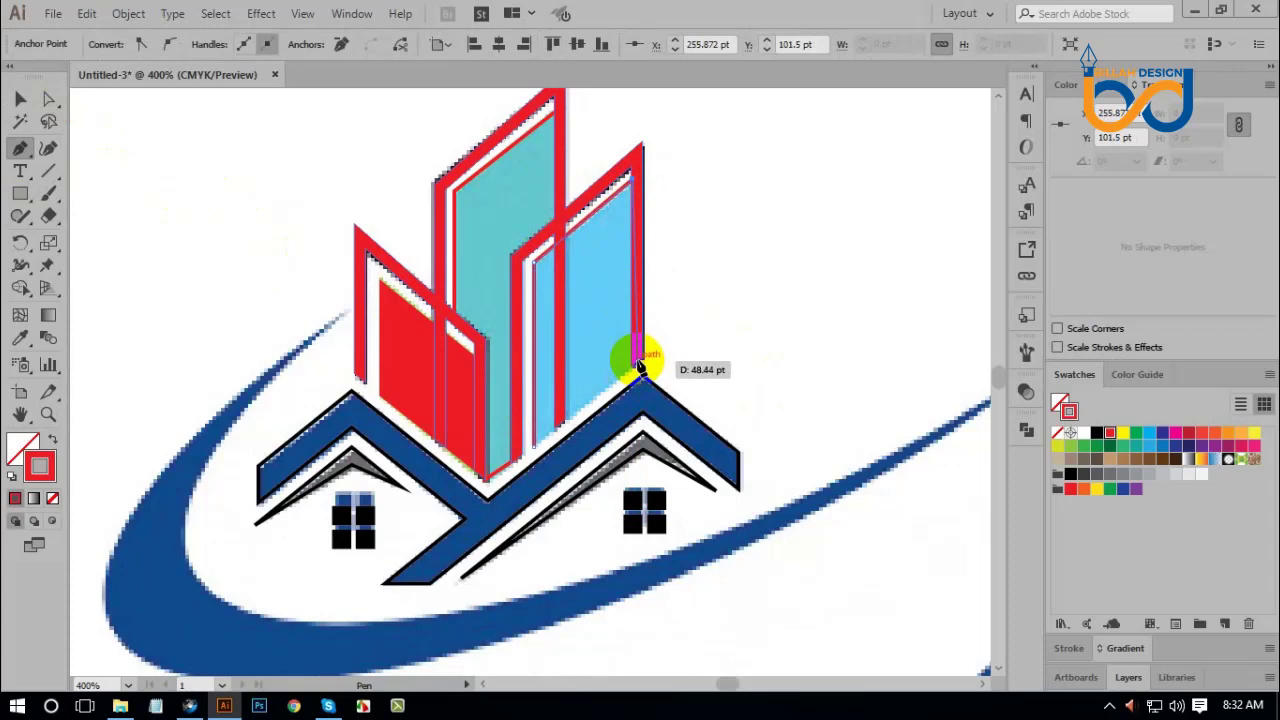
pyautogui.click(640, 368)
pyautogui.click(535, 450)
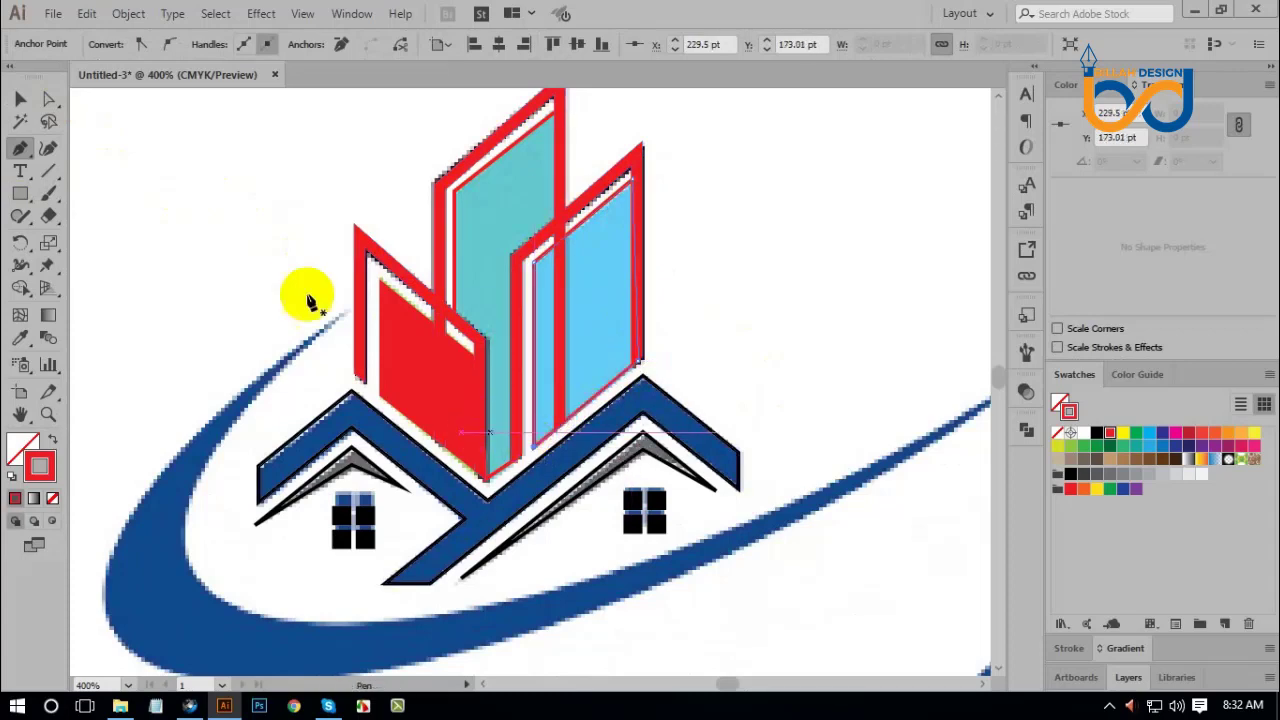
pyautogui.click(21, 100)
pyautogui.click(207, 222)
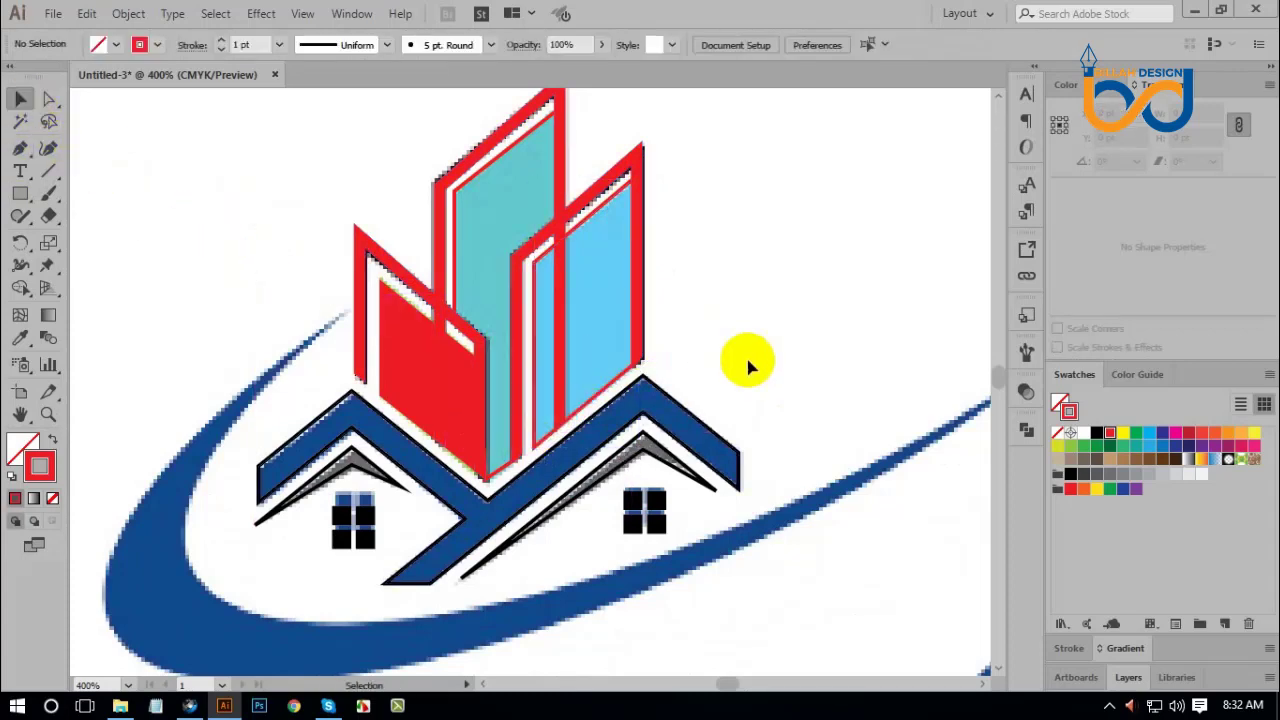
# Fill the traced light-blue panel with light blue sampled by the Eyedropper.
pyautogui.click(600, 215)
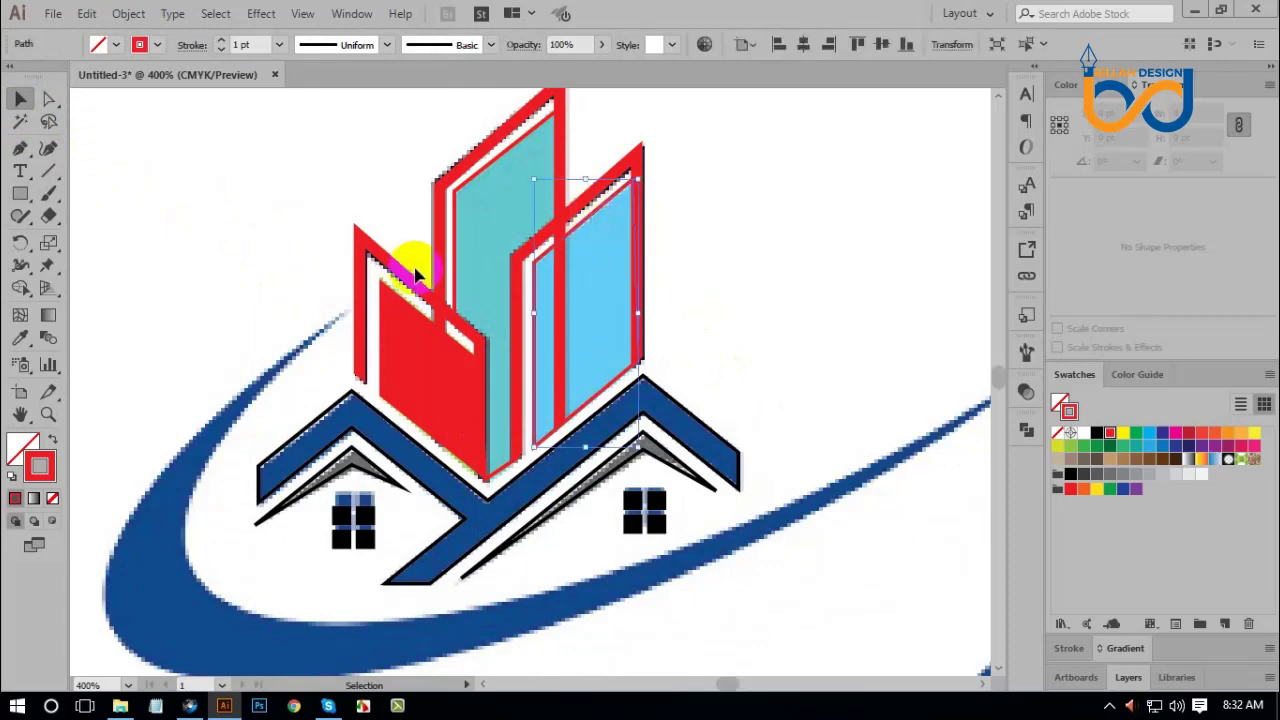
pyautogui.click(30, 335)
pyautogui.click(595, 257)
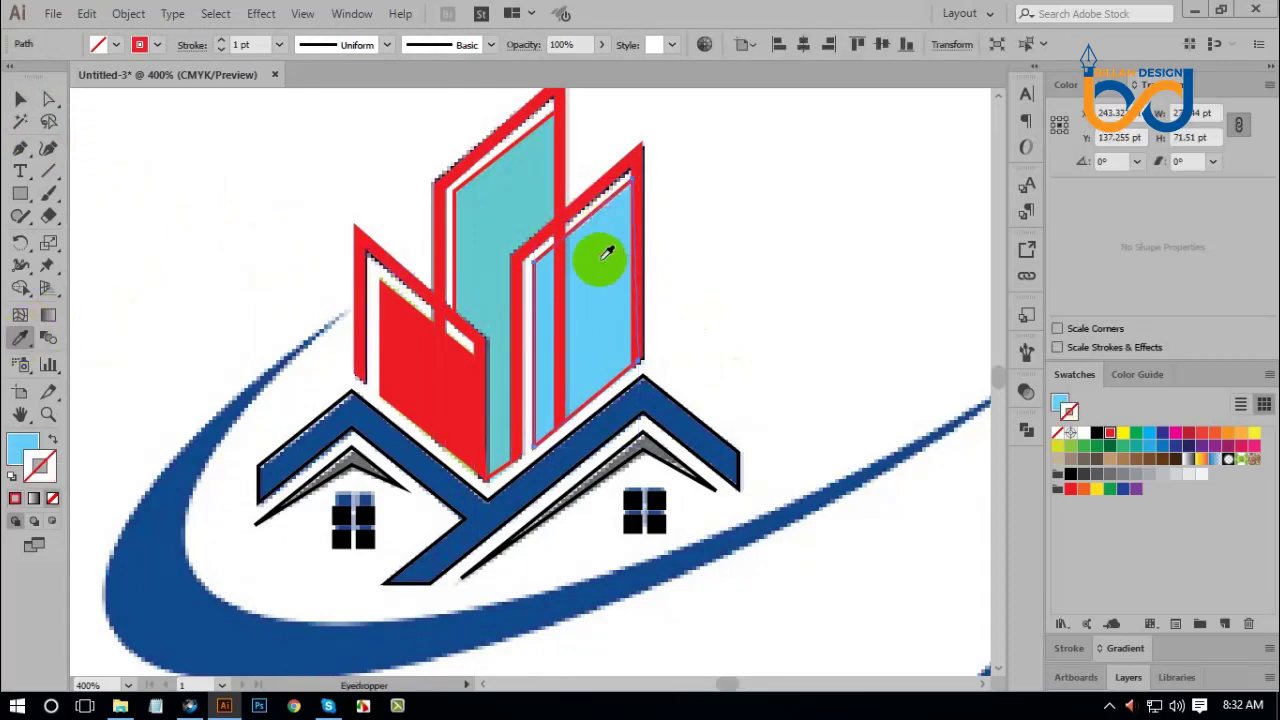
pyautogui.click(20, 98)
pyautogui.click(244, 185)
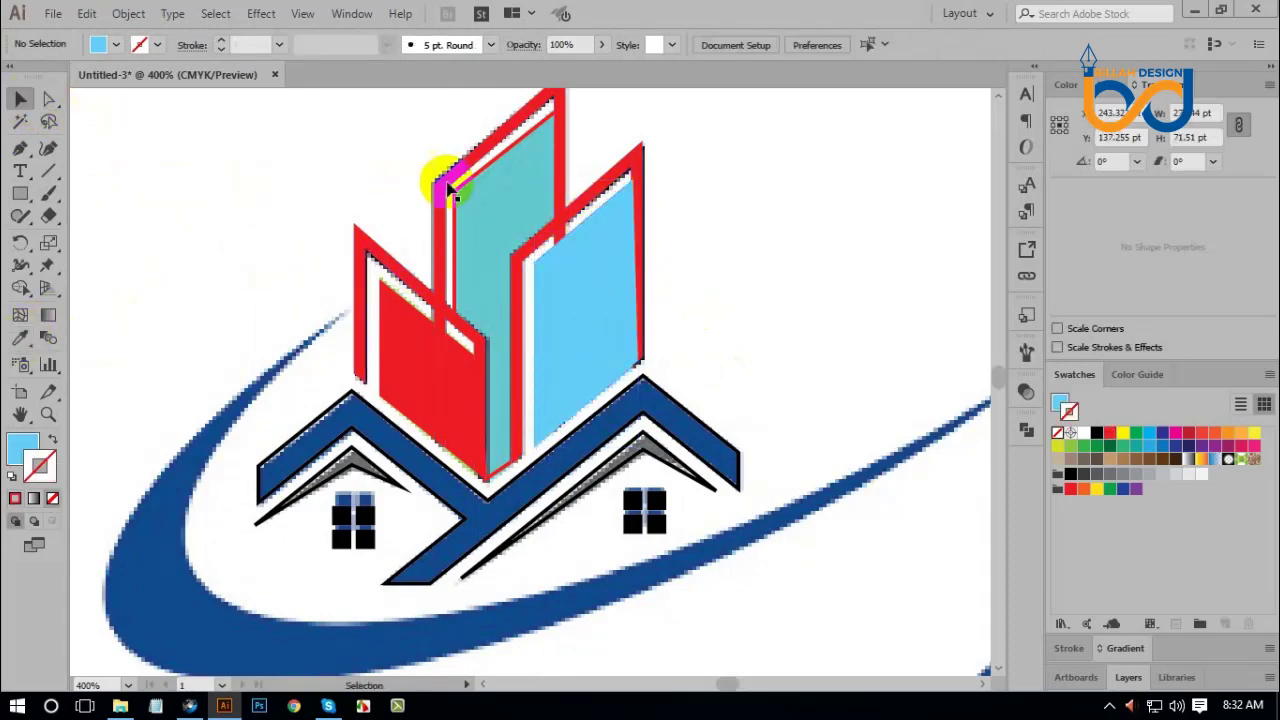
# Fill the traced teal panel with teal sampled from the artwork.
pyautogui.click(471, 188)
pyautogui.click(20, 337)
pyautogui.click(487, 210)
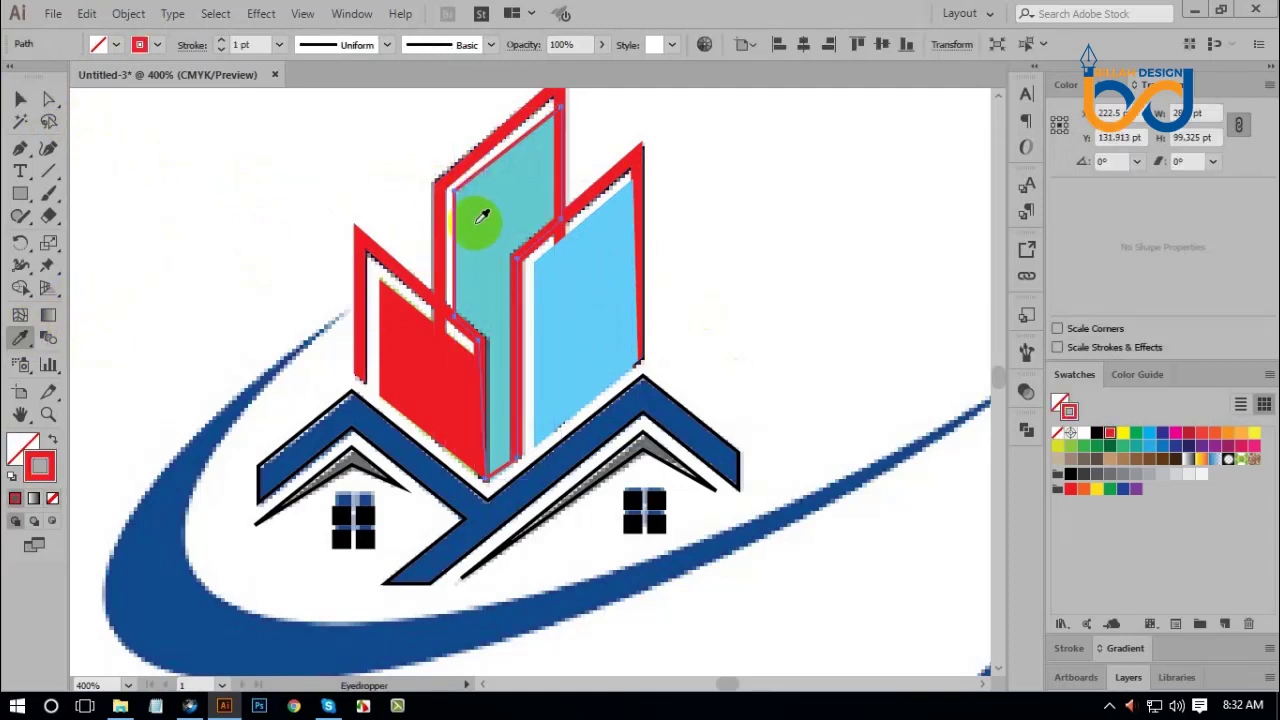
pyautogui.click(20, 98)
pyautogui.click(78, 140)
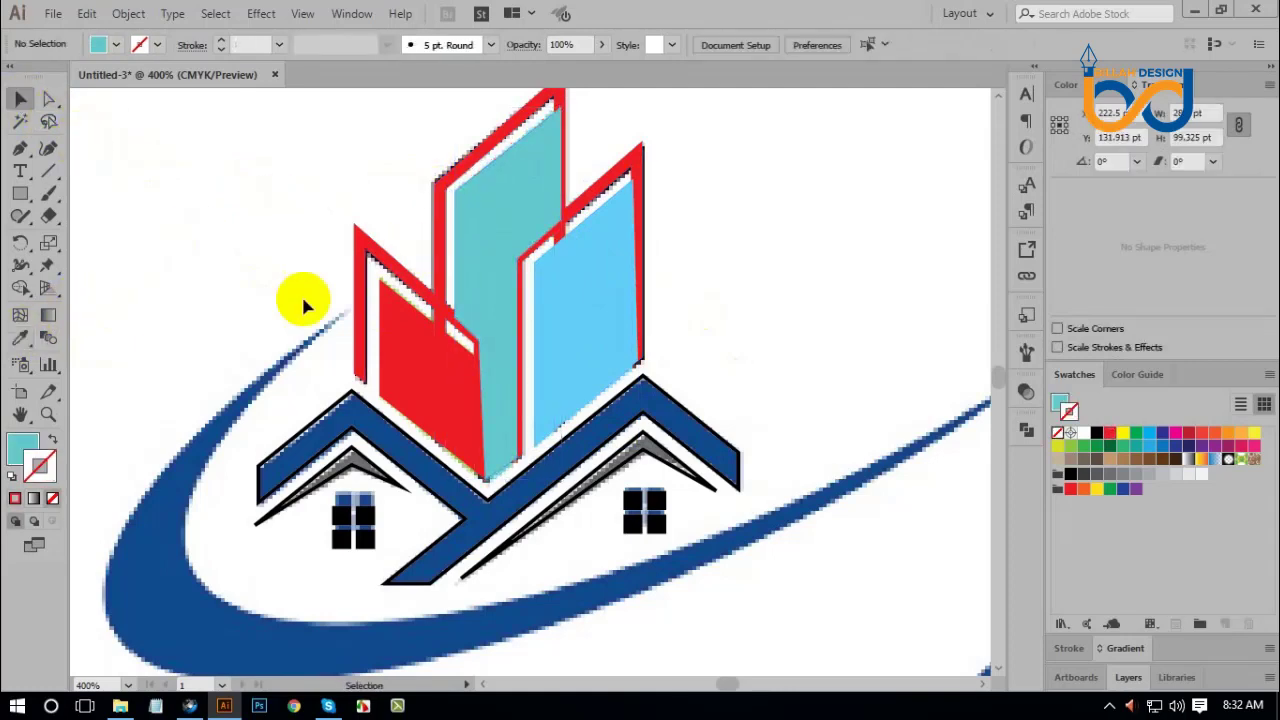
# Swap the red left face's fill to stroke and sample green into it.
pyautogui.click(395, 325)
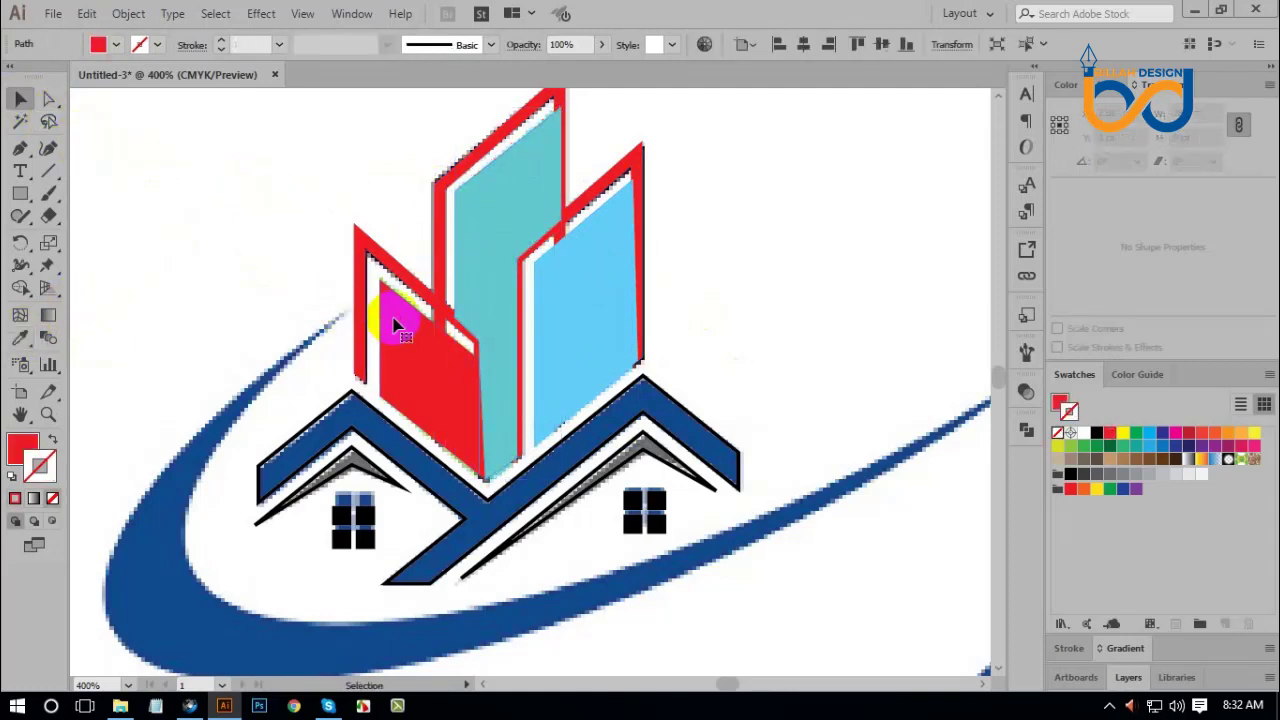
pyautogui.click(54, 441)
pyautogui.click(20, 337)
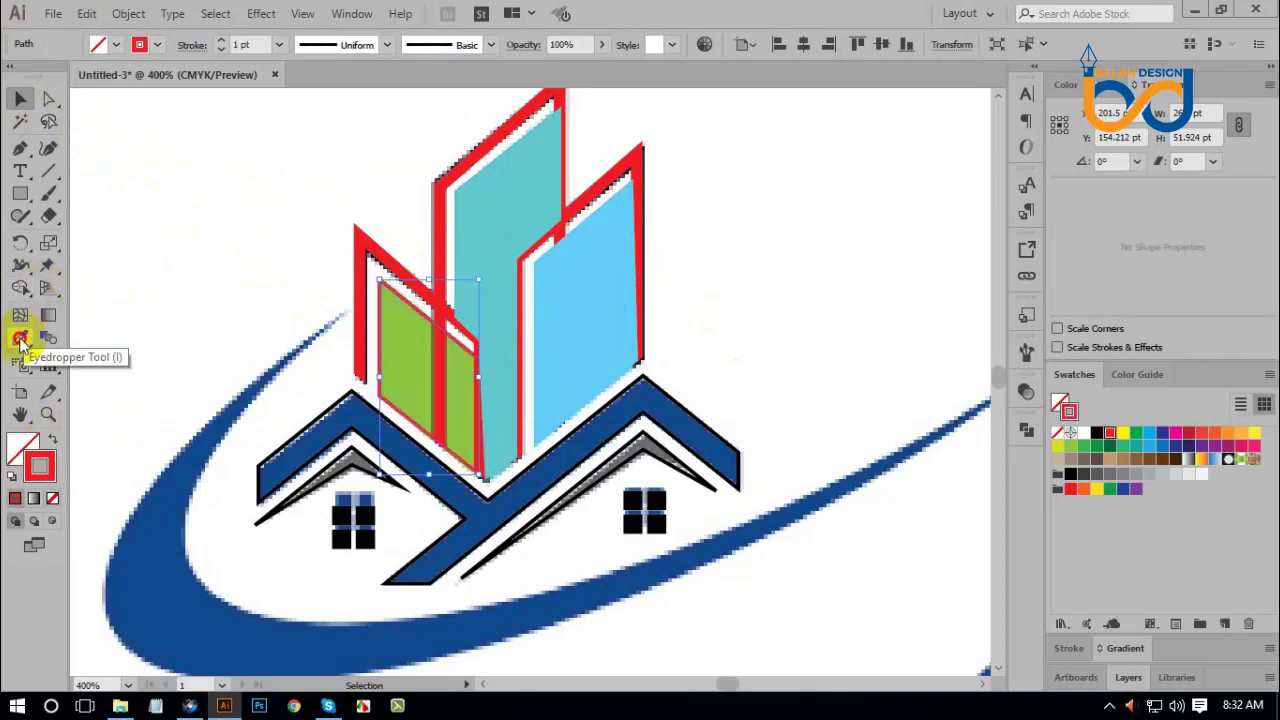
pyautogui.click(405, 327)
pyautogui.click(20, 98)
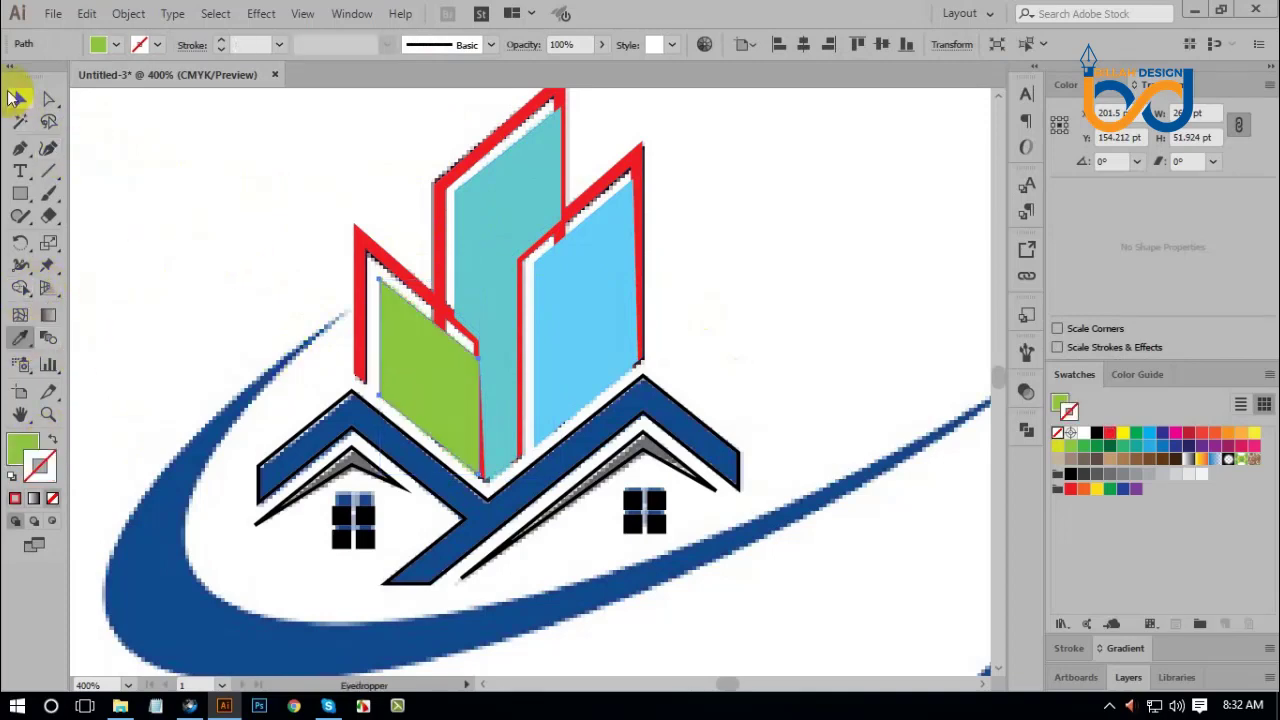
pyautogui.click(152, 167)
pyautogui.click(440, 232)
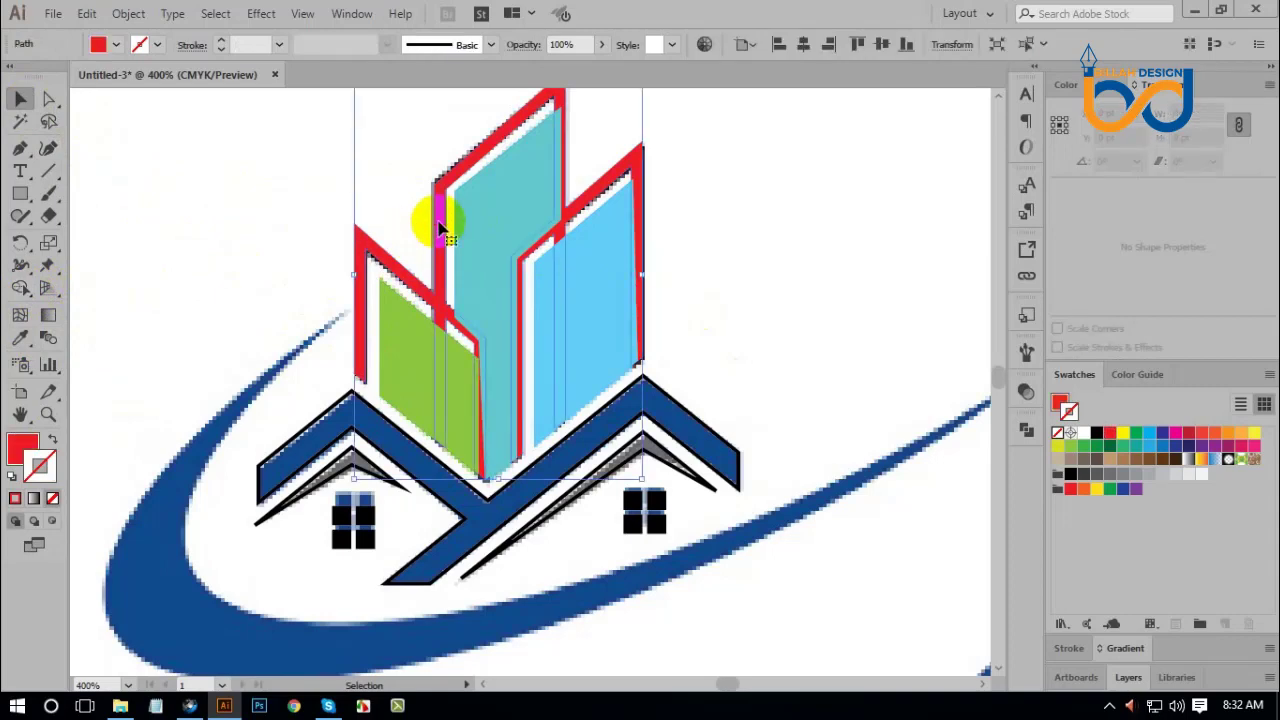
# Use Arrange > Bring to Front on the red outlines, recolour them with a dark grey swatch, and zoom out.
pyautogui.rightClick(440, 226)
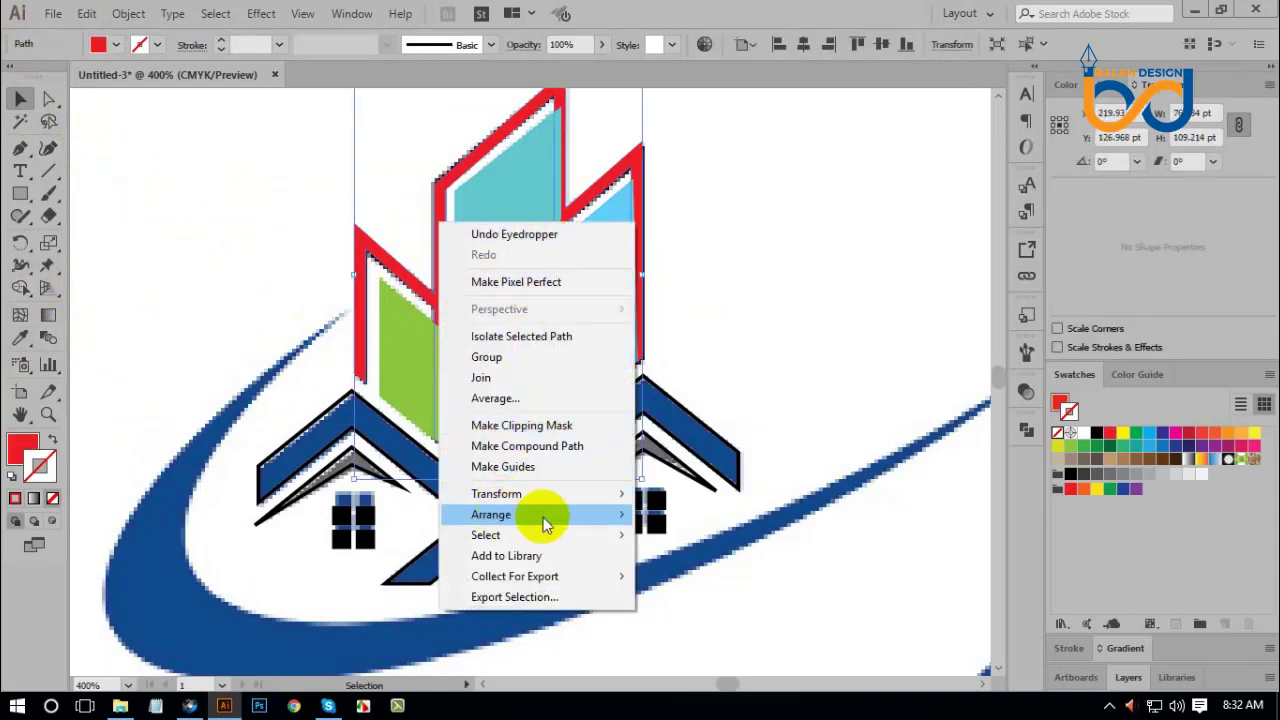
pyautogui.moveTo(531, 514)
pyautogui.click(697, 514)
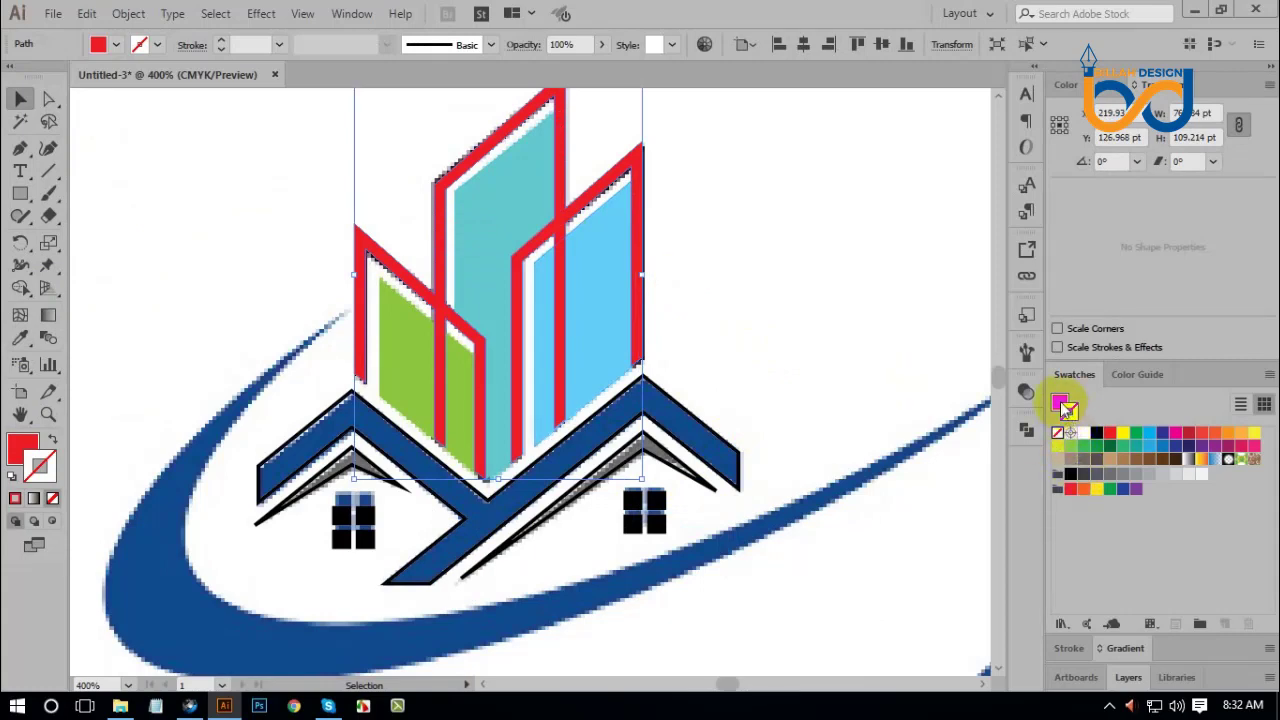
pyautogui.moveTo(1068, 410); pyautogui.dragTo(1070, 476)
pyautogui.click(1085, 476)
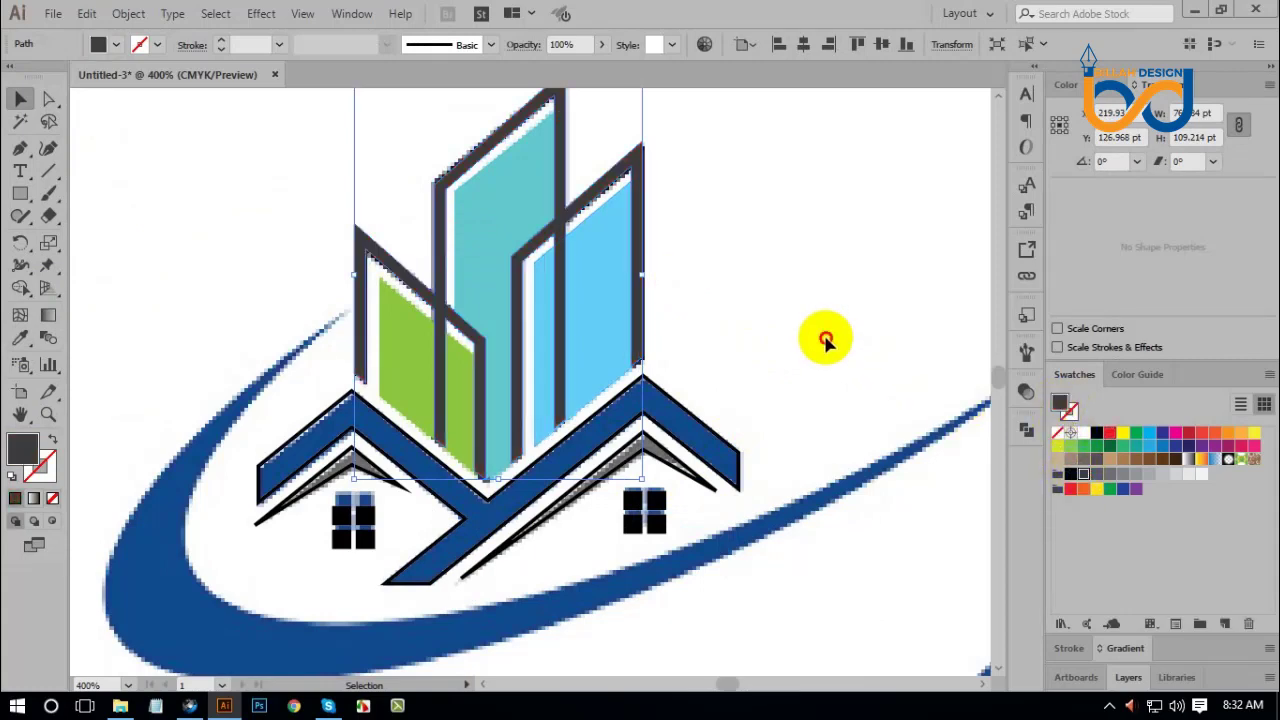
pyautogui.click(682, 252)
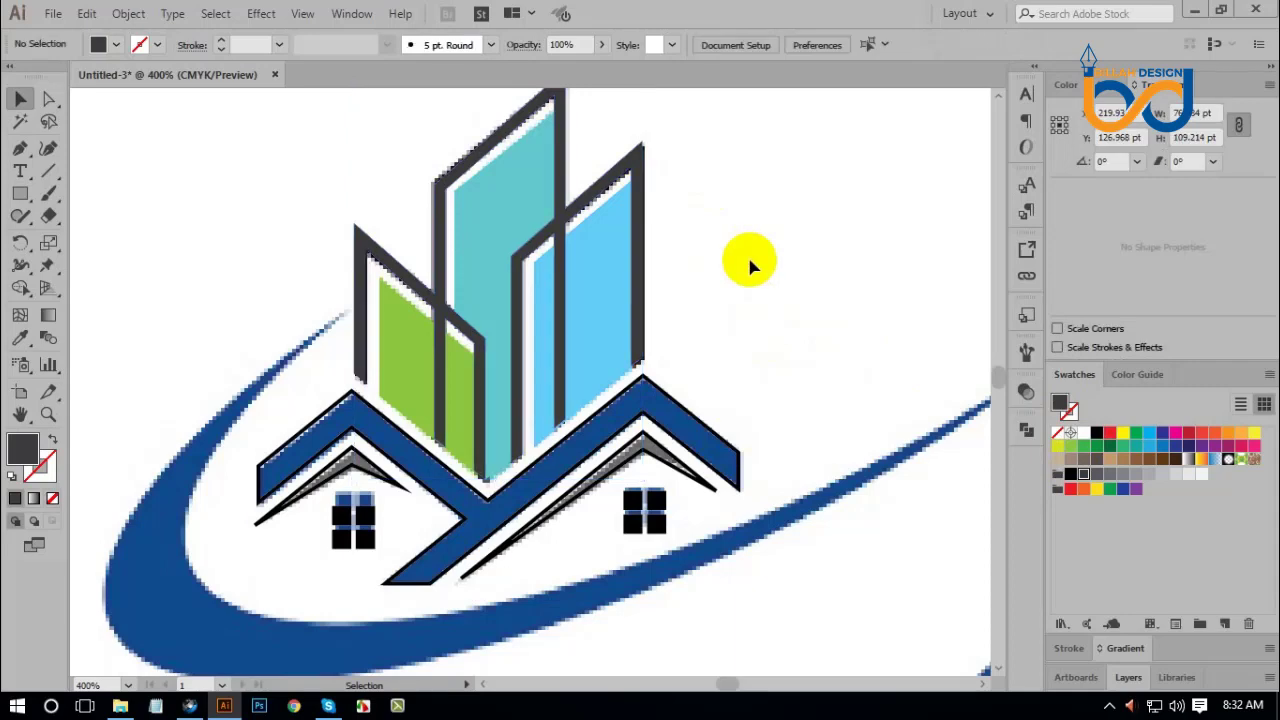
pyautogui.hotkey('ctrl', '-')
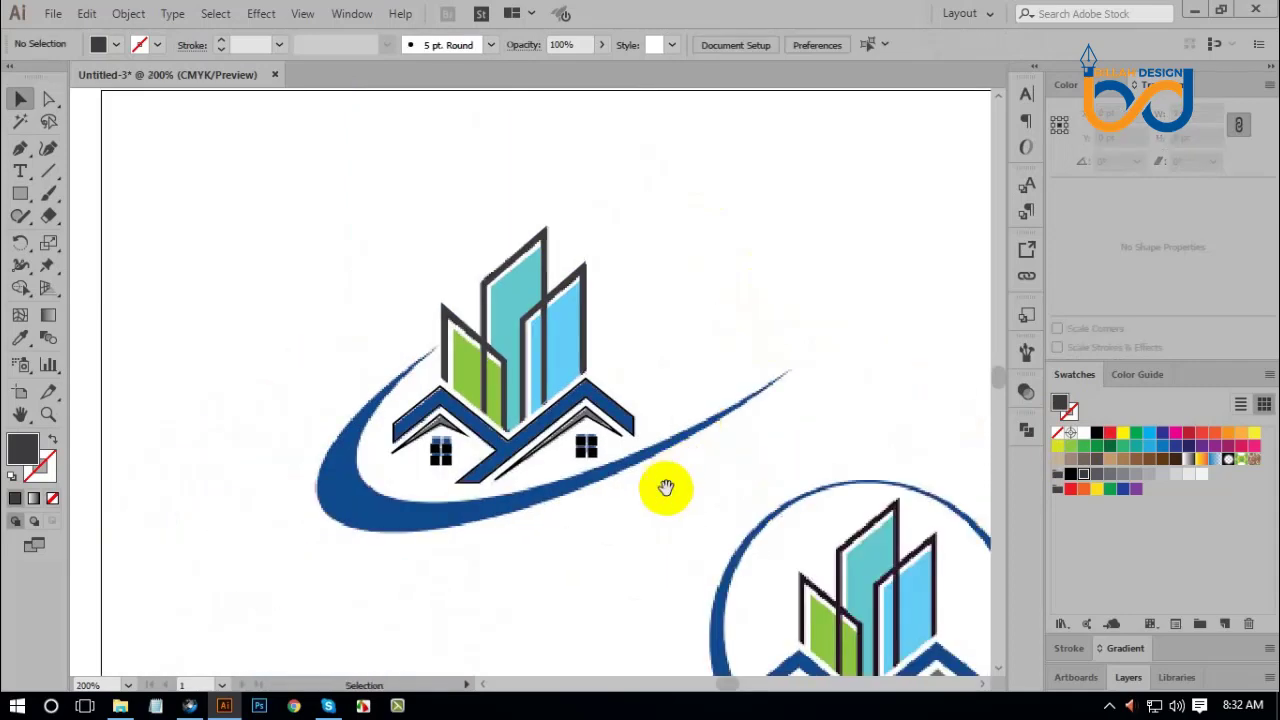
# Pan left of the logo and drag a wide dark grey ellipse, about 206.5 × 94.139 pt.
pyautogui.moveTo(666, 487); pyautogui.dragTo(665, 475)
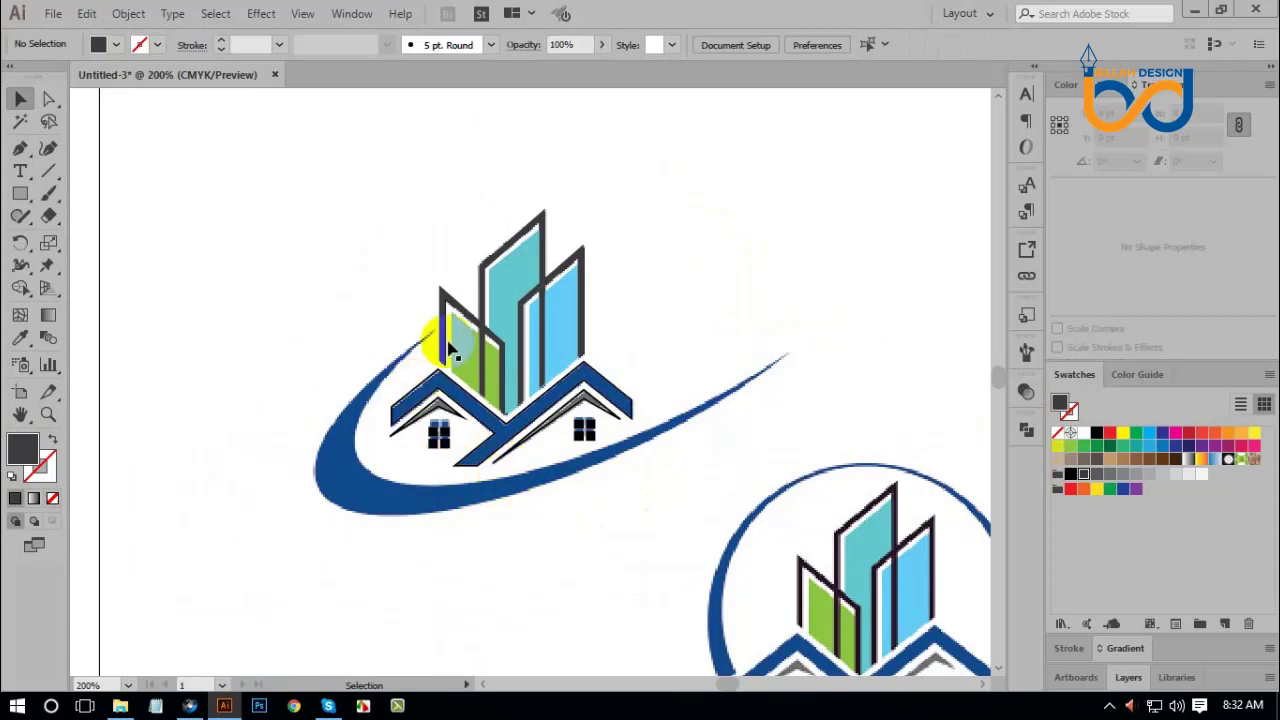
pyautogui.moveTo(561, 540); pyautogui.dragTo(549, 523)
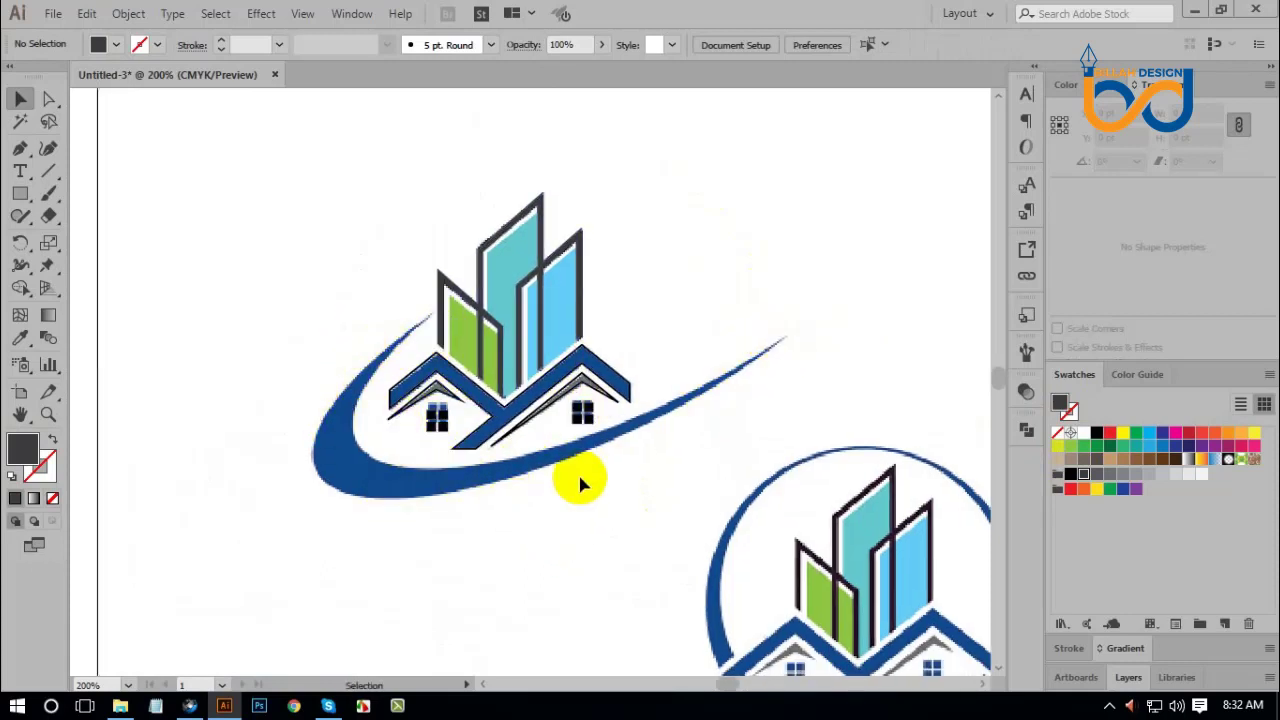
pyautogui.moveTo(562, 512); pyautogui.dragTo(651, 543)
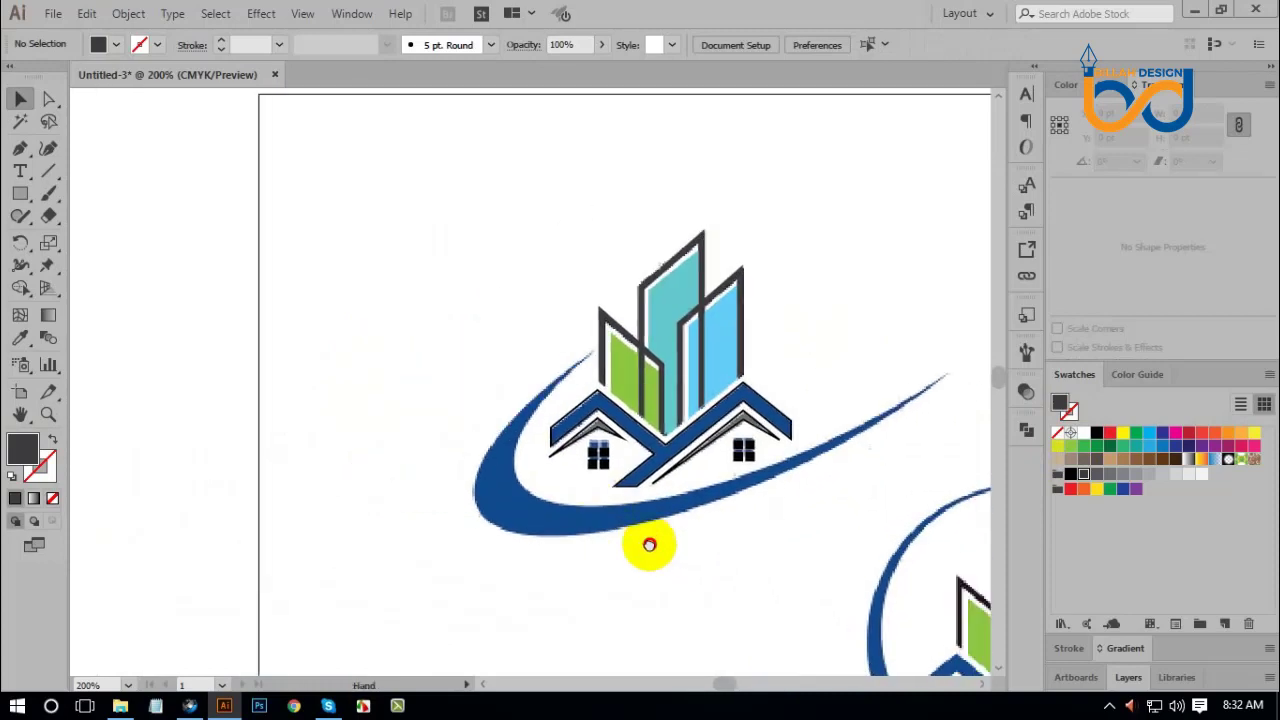
pyautogui.moveTo(459, 414); pyautogui.dragTo(553, 522)
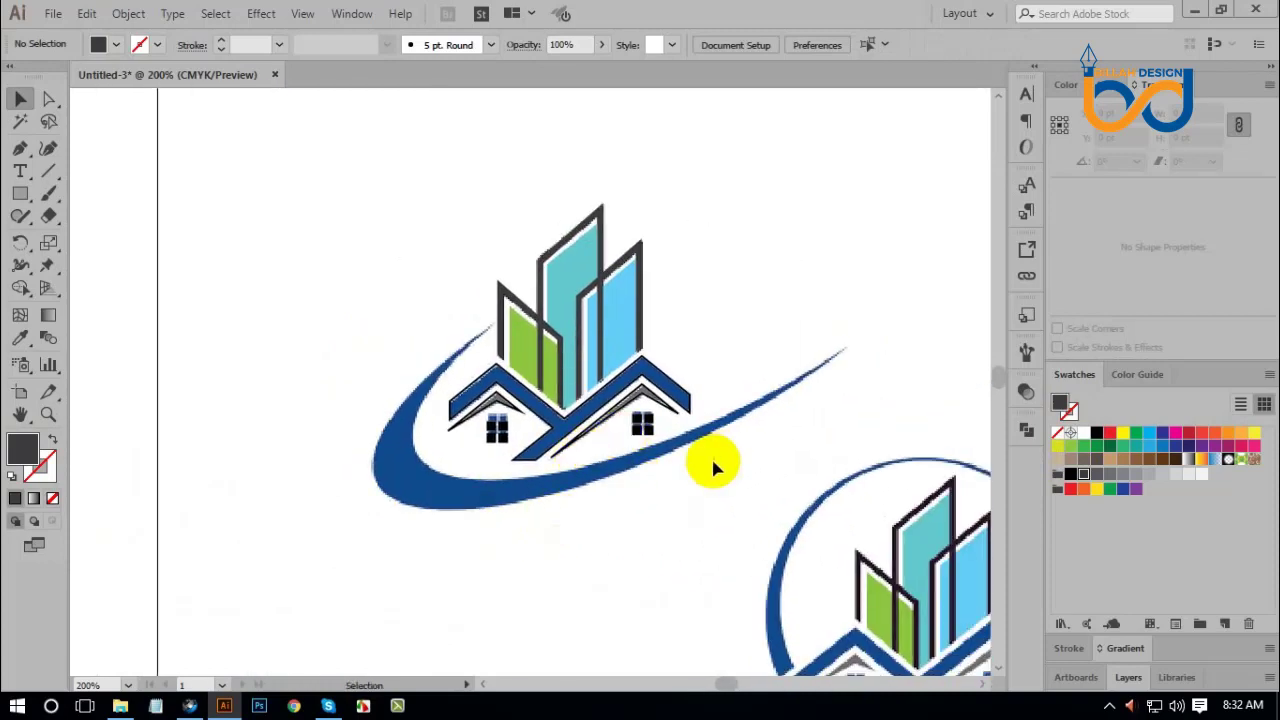
pyautogui.moveTo(334, 460); pyautogui.dragTo(491, 460)
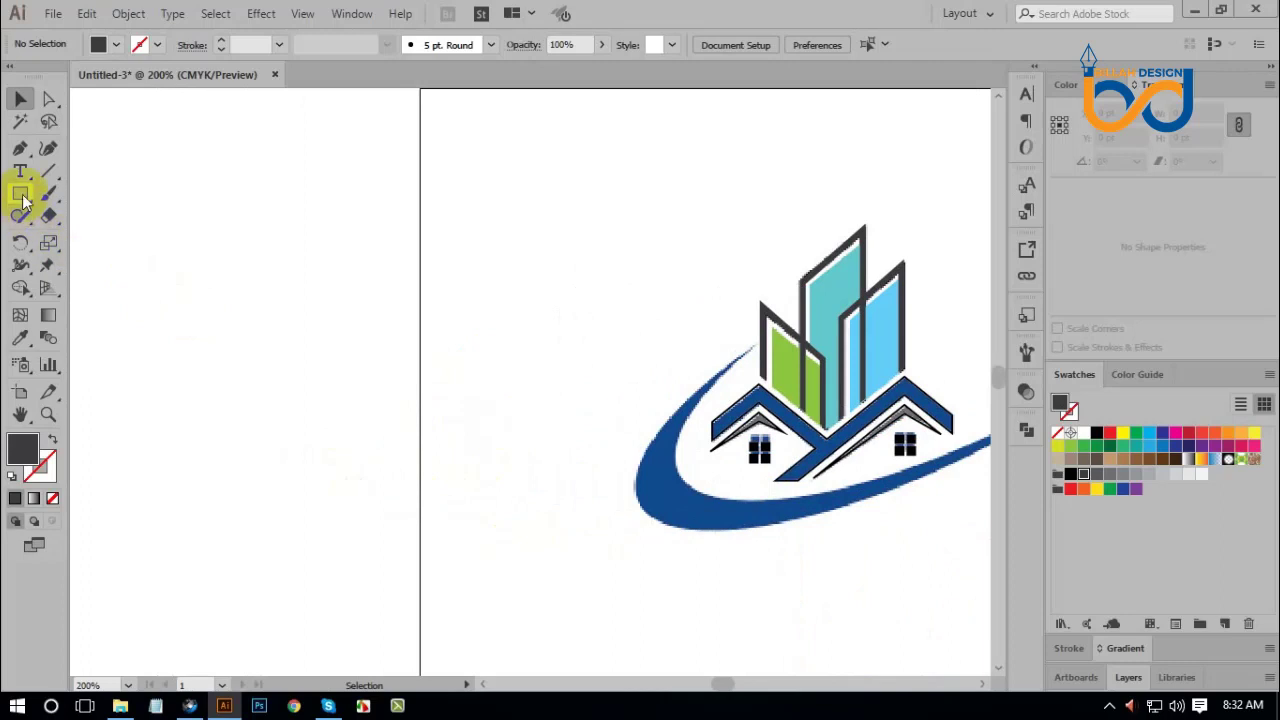
pyautogui.moveTo(24, 200); pyautogui.dragTo(63, 237)
pyautogui.moveTo(138, 226); pyautogui.dragTo(521, 399)
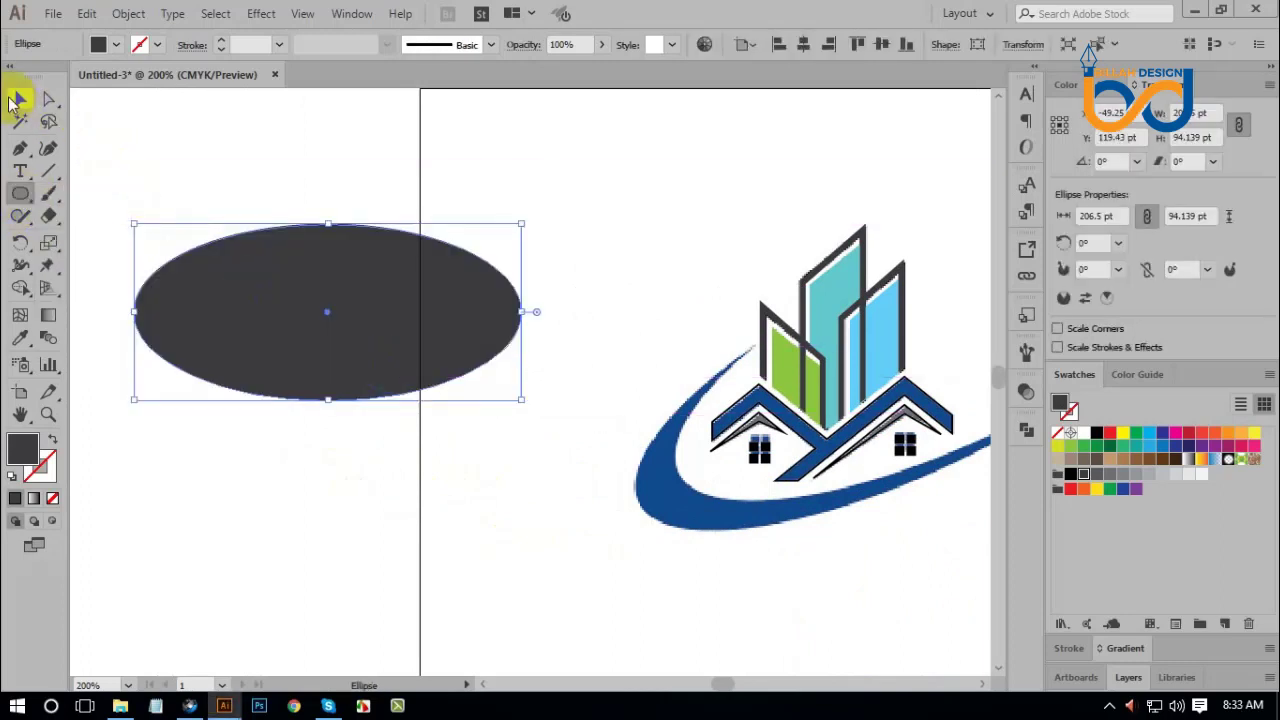
# Alt-drag a copy of the dark ellipse up-right and widen it to overlap the original.
pyautogui.click(16, 100)
pyautogui.click(286, 429)
pyautogui.moveTo(340, 357); pyautogui.dragTo(382, 348)
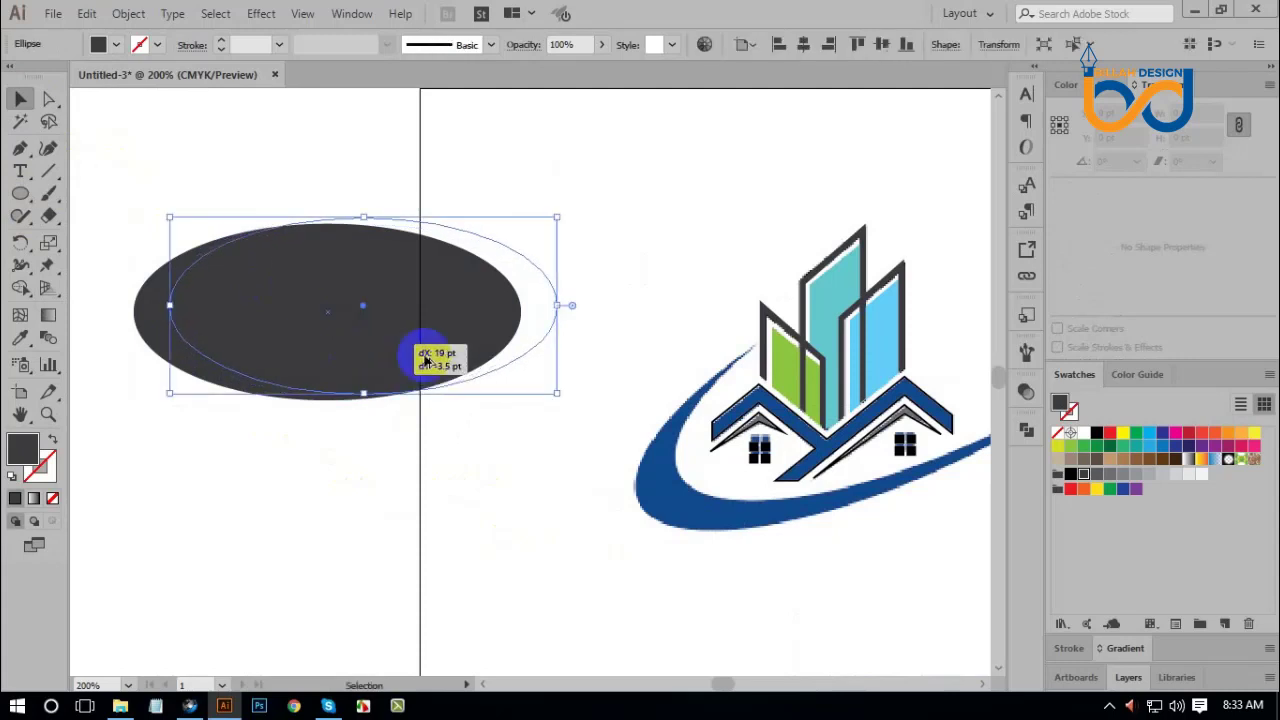
pyautogui.moveTo(555, 308); pyautogui.dragTo(549, 357)
pyautogui.click(549, 357)
pyautogui.moveTo(443, 329); pyautogui.dragTo(660, 230)
pyautogui.moveTo(544, 219); pyautogui.dragTo(358, 308)
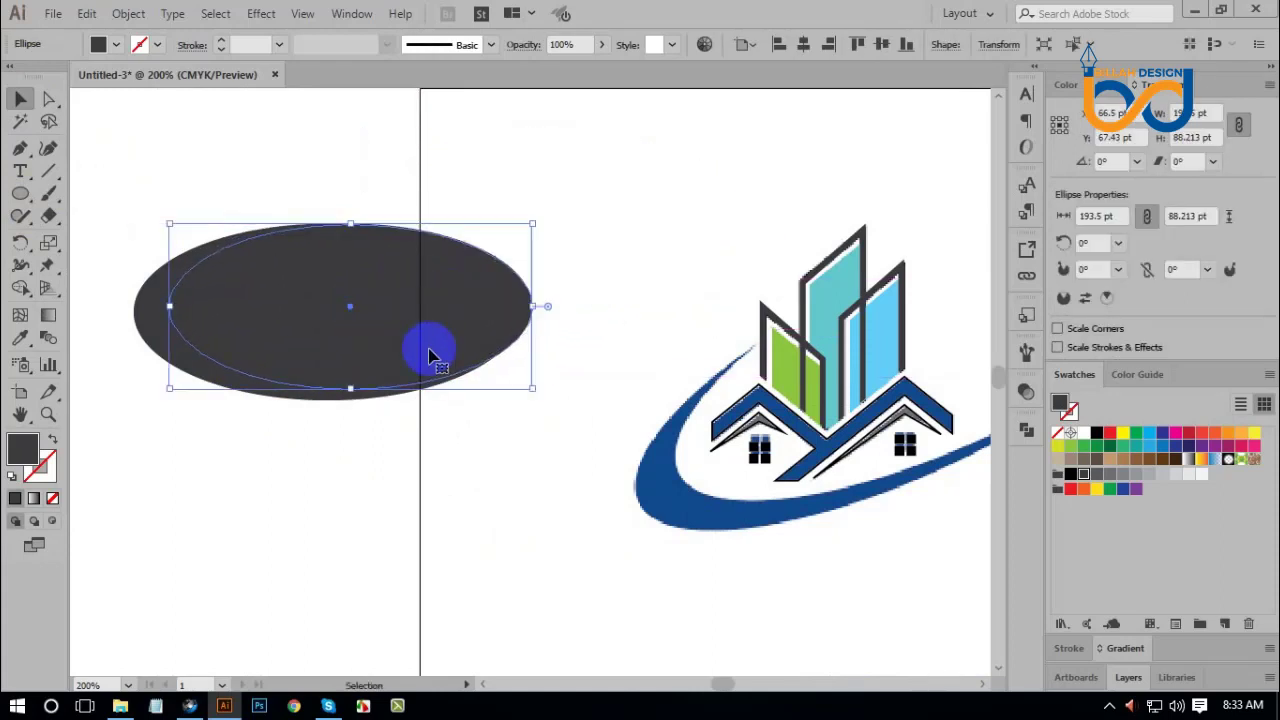
pyautogui.moveTo(537, 308); pyautogui.dragTo(557, 318)
# Subtract the front copy with Pathfinder Minus Front and move the resulting crescent up-right.
pyautogui.moveTo(374, 457); pyautogui.dragTo(492, 272)
pyautogui.click(1025, 430)
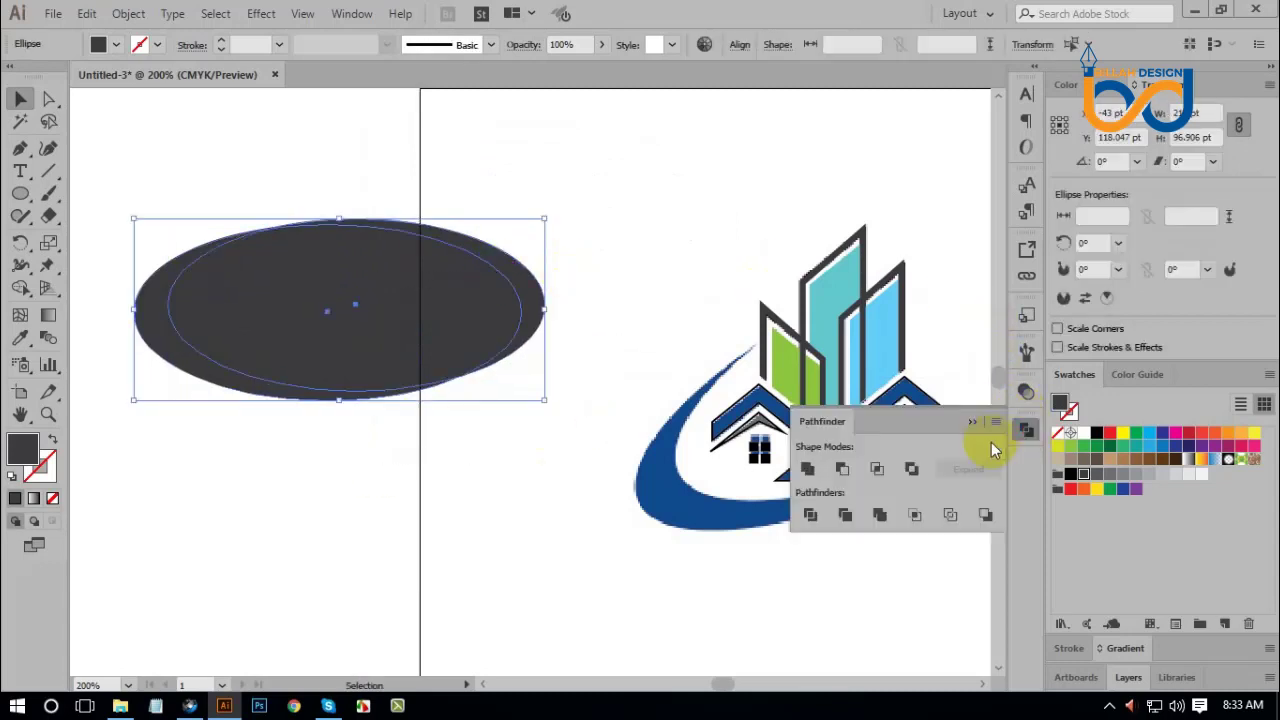
pyautogui.click(845, 469)
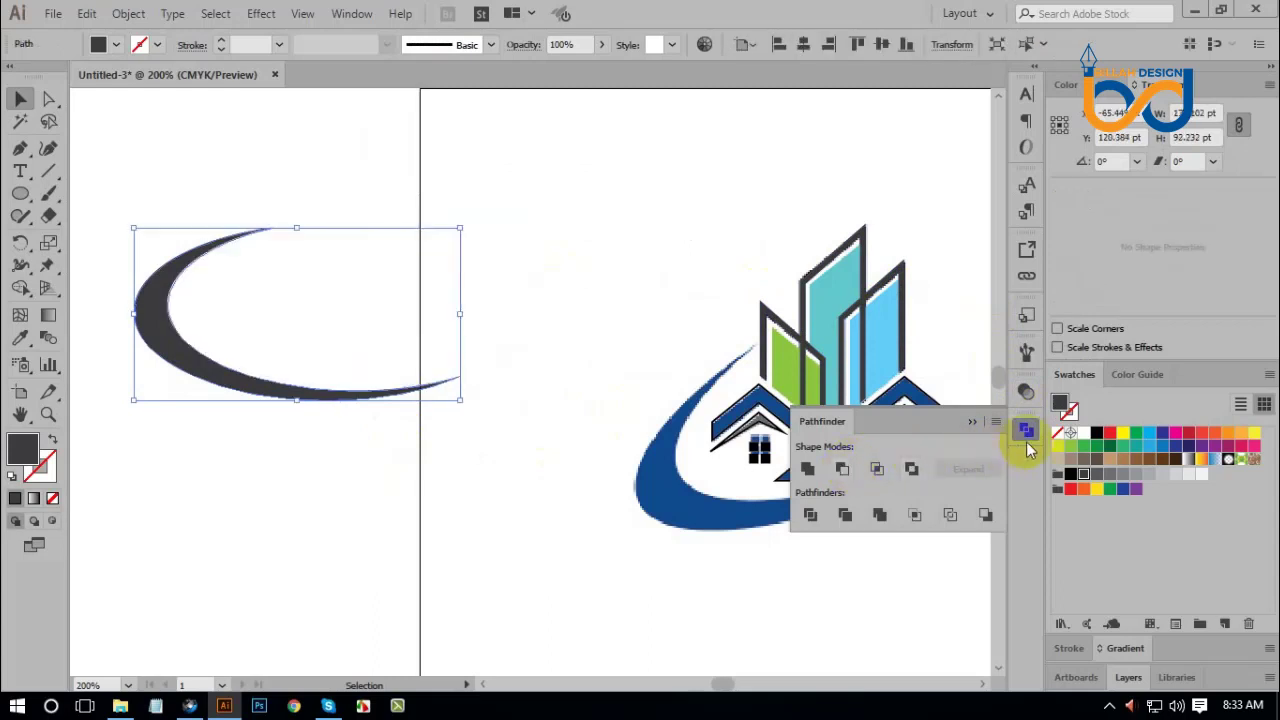
pyautogui.click(972, 421)
pyautogui.click(491, 380)
pyautogui.moveTo(435, 388); pyautogui.dragTo(480, 320)
pyautogui.moveTo(900, 528); pyautogui.dragTo(617, 460)
pyautogui.hotkey('ctrl', '-')
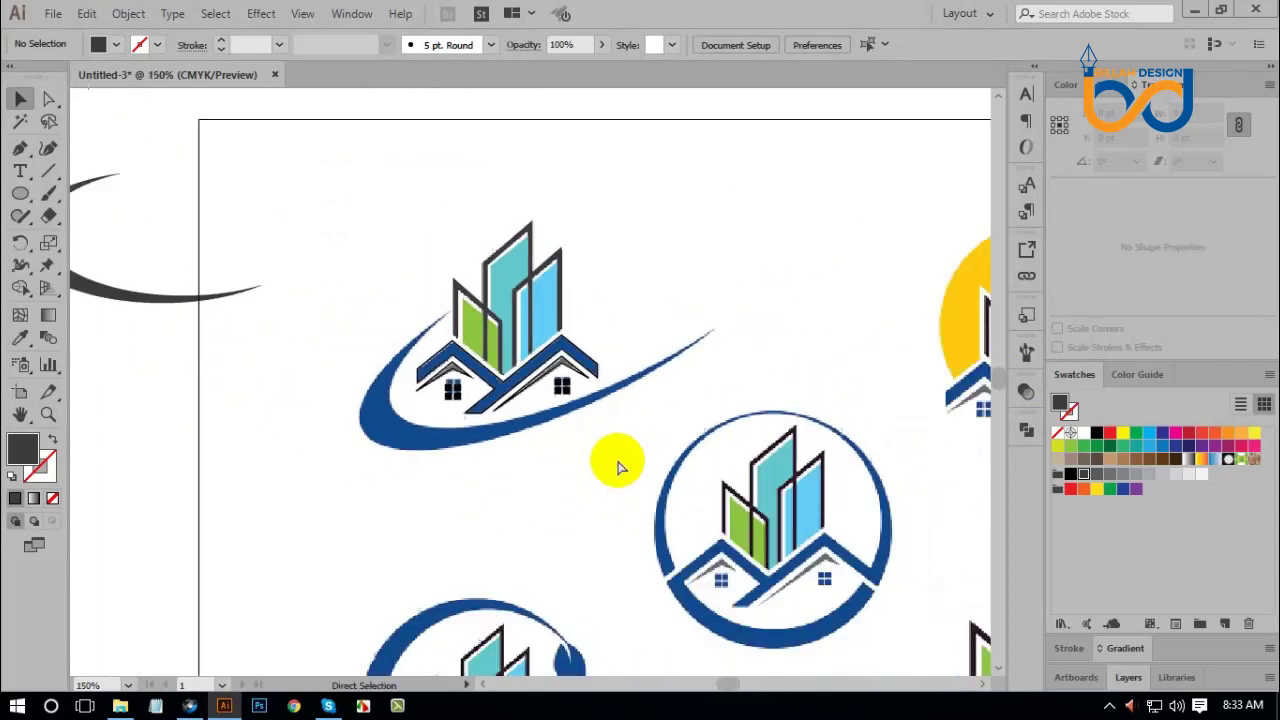
pyautogui.hotkey('ctrl', '-')
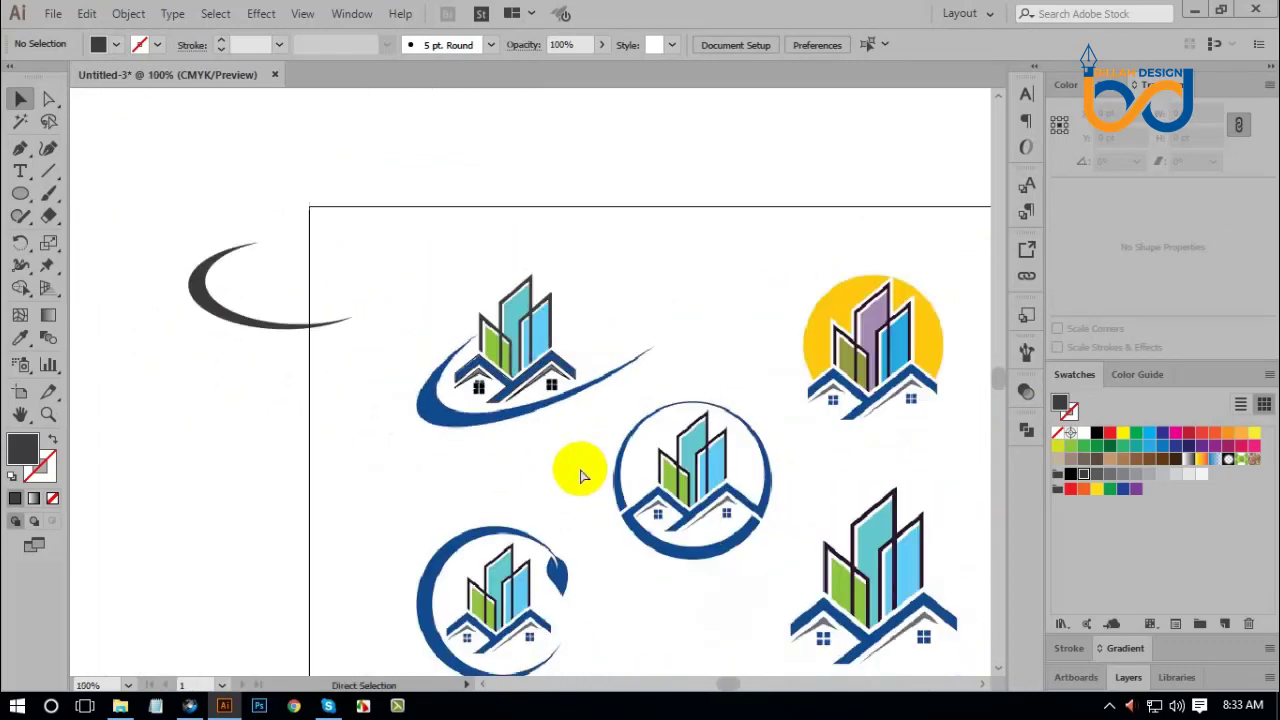
pyautogui.hotkey('ctrl', '+')
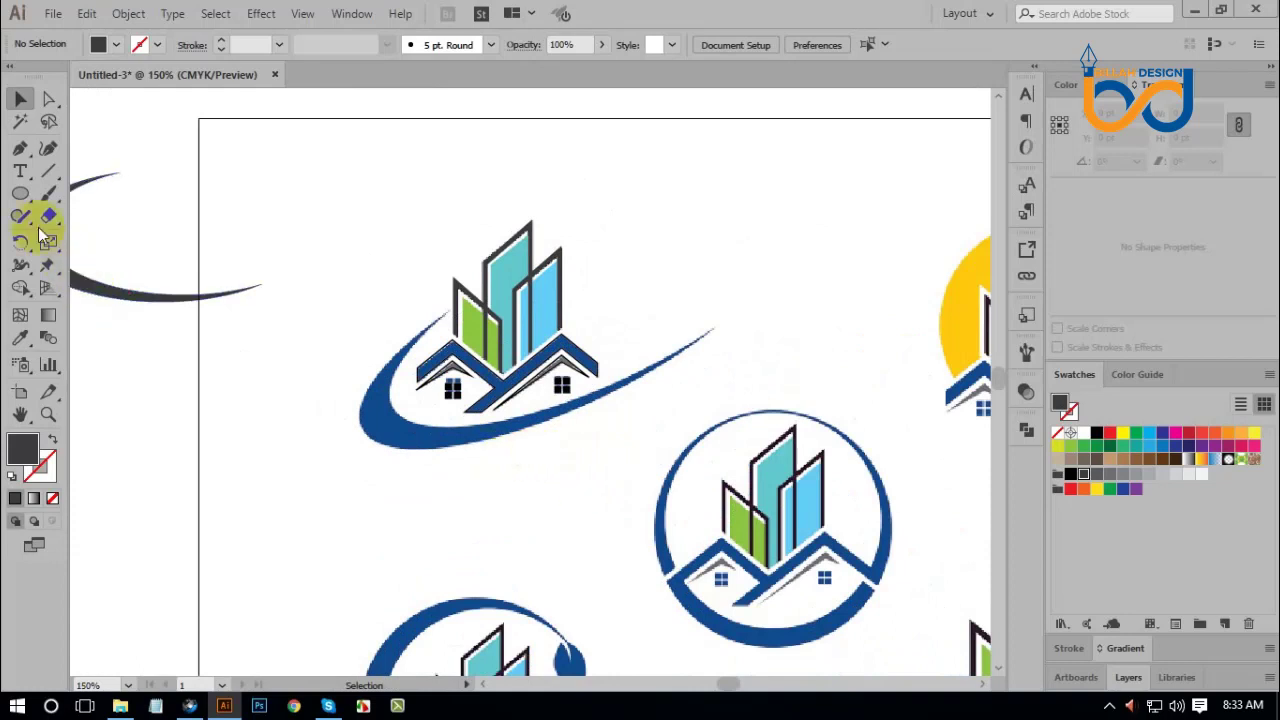
# Draw a wide ellipse over the logo, make it an outline with no fill, and tilt it.
pyautogui.click(20, 196)
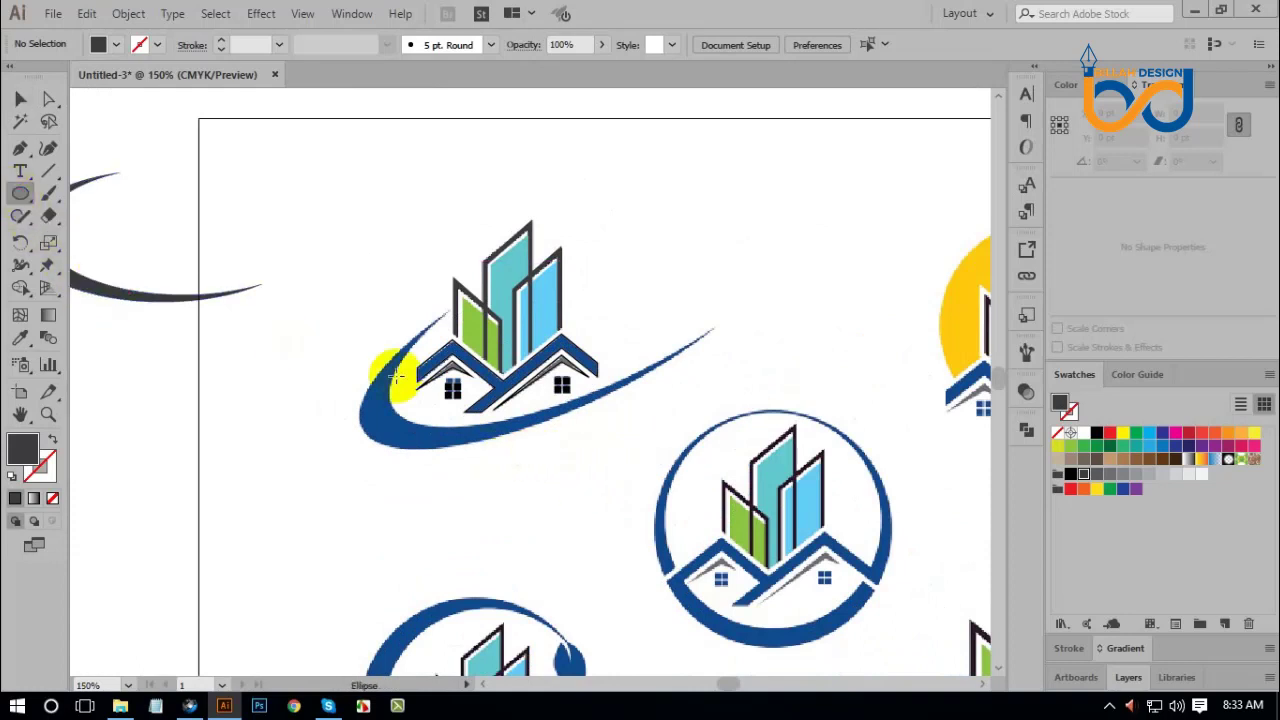
pyautogui.moveTo(288, 297)
pyautogui.mouseDown()
pyautogui.moveTo(609, 451)
pyautogui.moveTo(692, 435)
pyautogui.mouseUp()
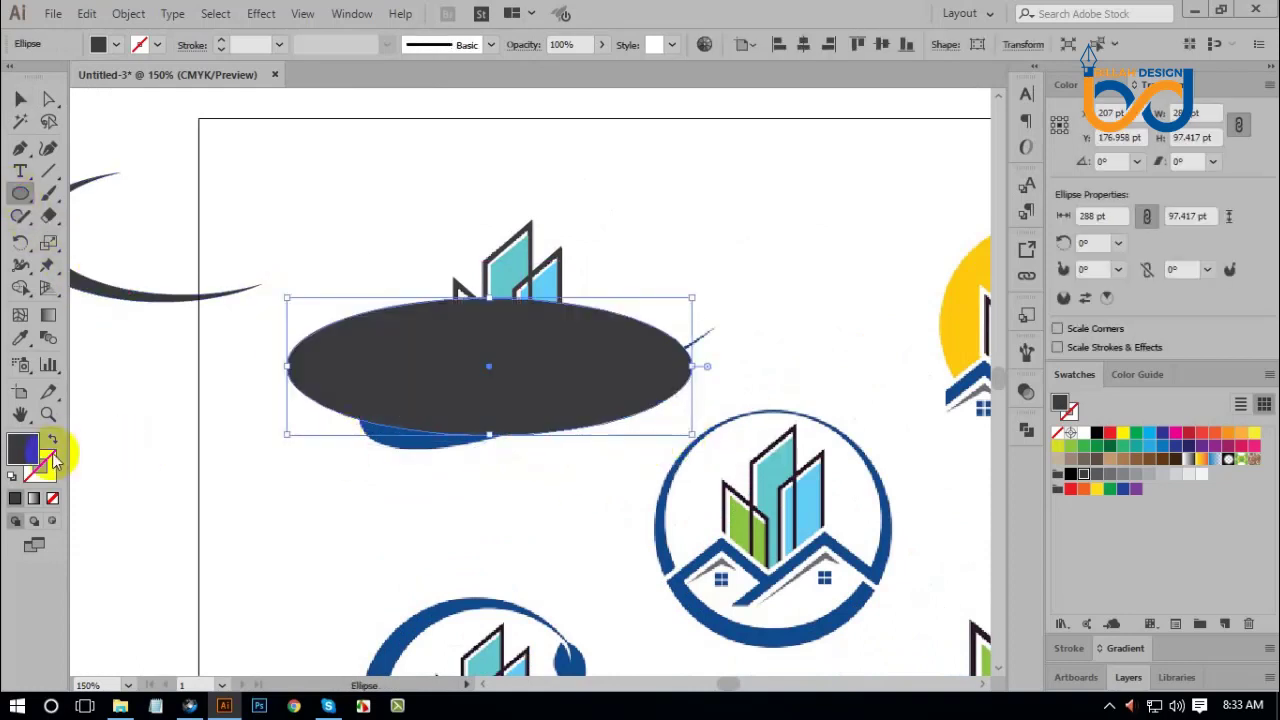
pyautogui.click(54, 439)
pyautogui.click(20, 100)
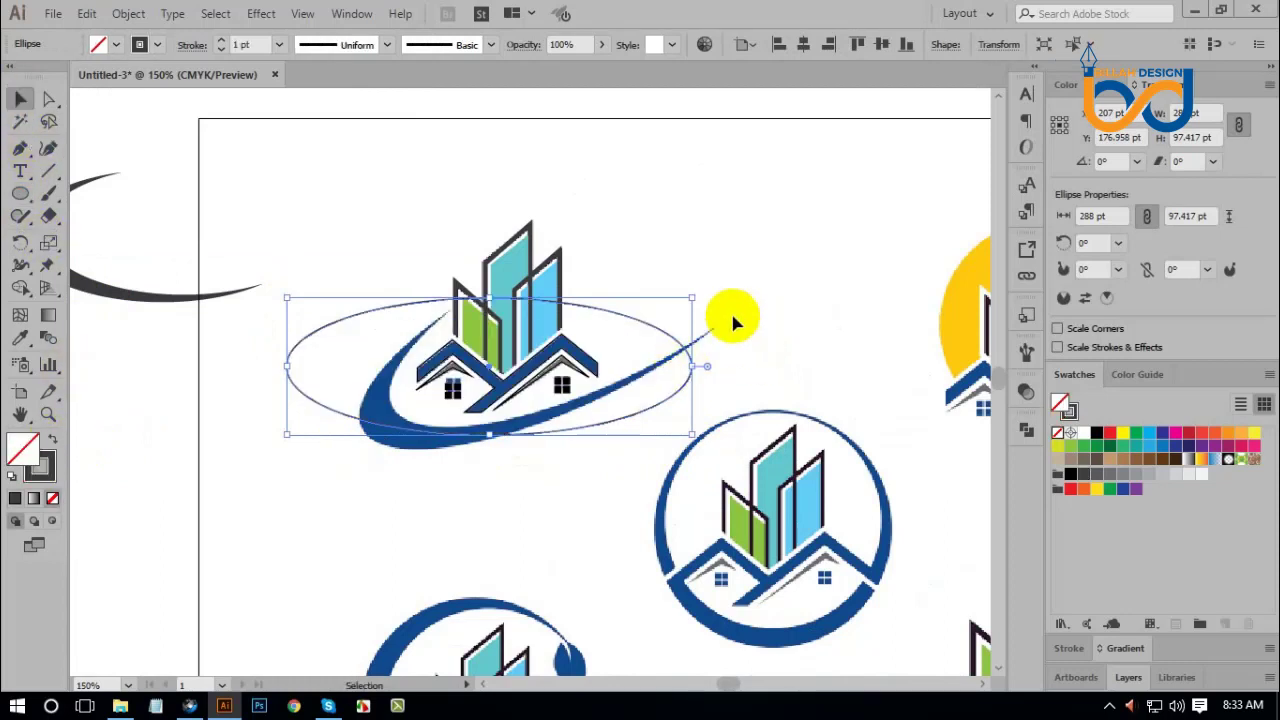
pyautogui.moveTo(692, 288); pyautogui.dragTo(637, 220)
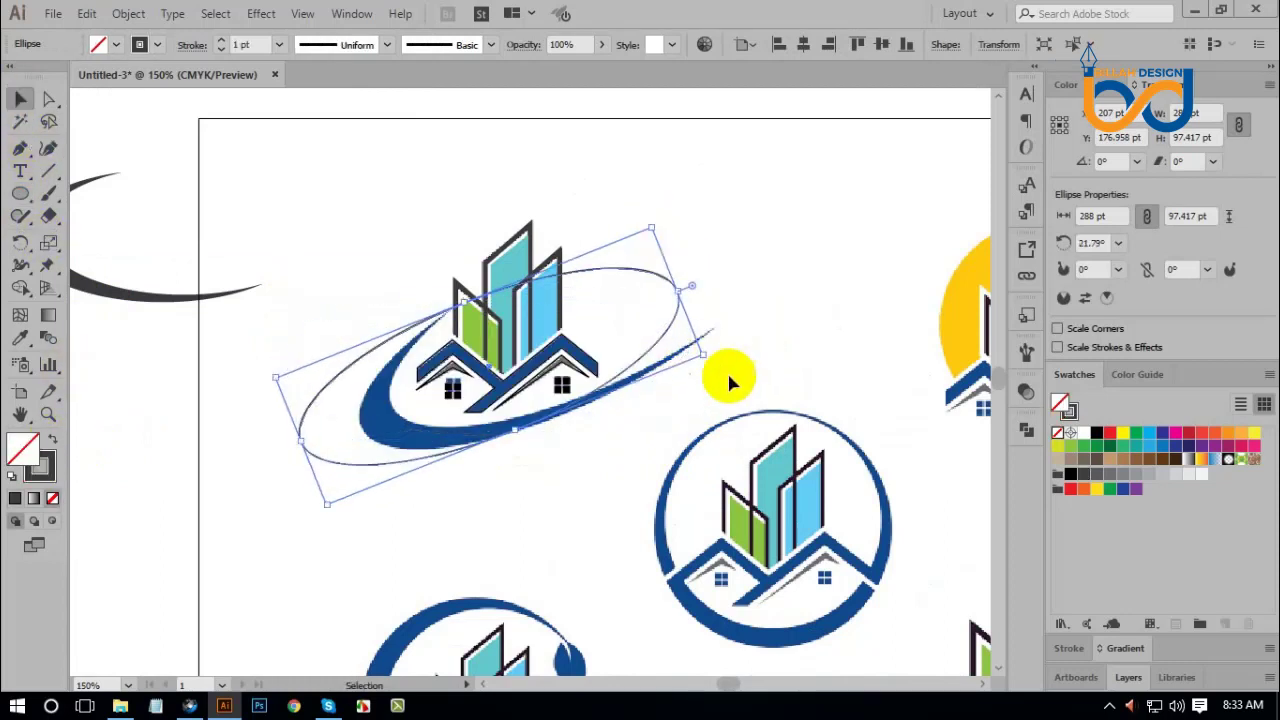
pyautogui.click(388, 470)
# Fit the outline ellipse around the logo, tilted 24.14° and about 307 pt wide.
pyautogui.moveTo(393, 470); pyautogui.dragTo(495, 460)
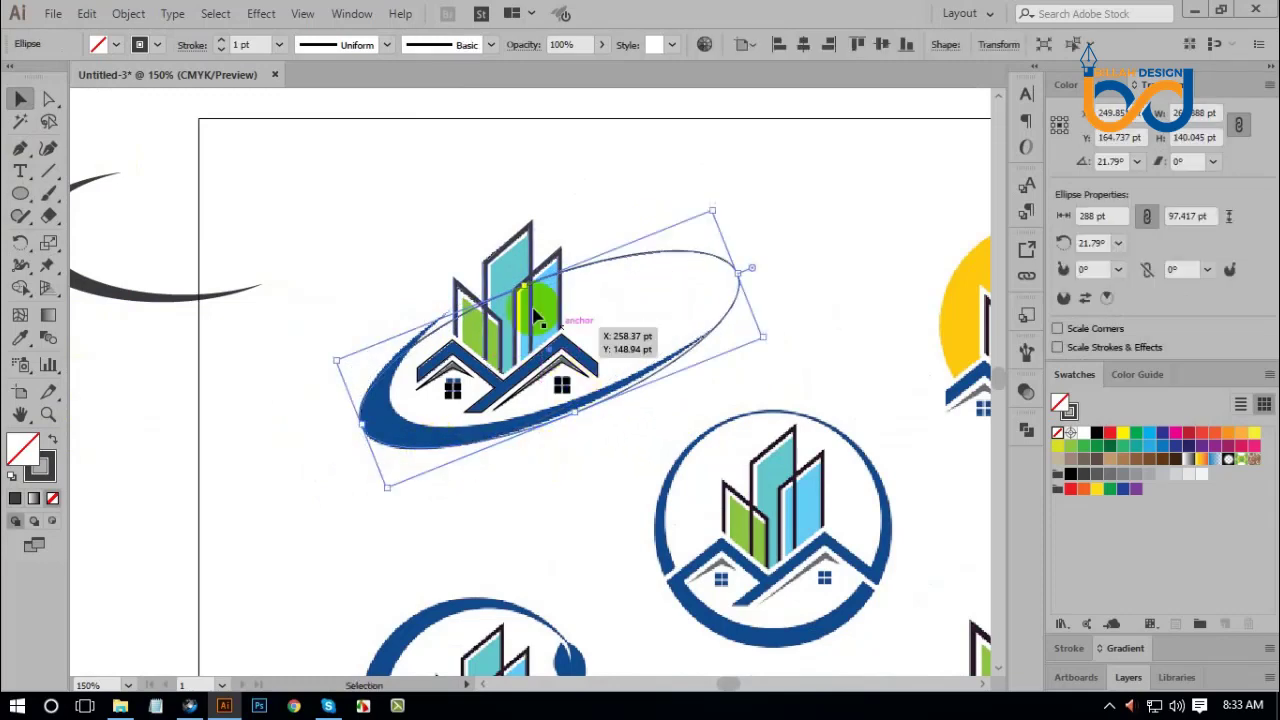
pyautogui.moveTo(519, 286); pyautogui.dragTo(515, 279)
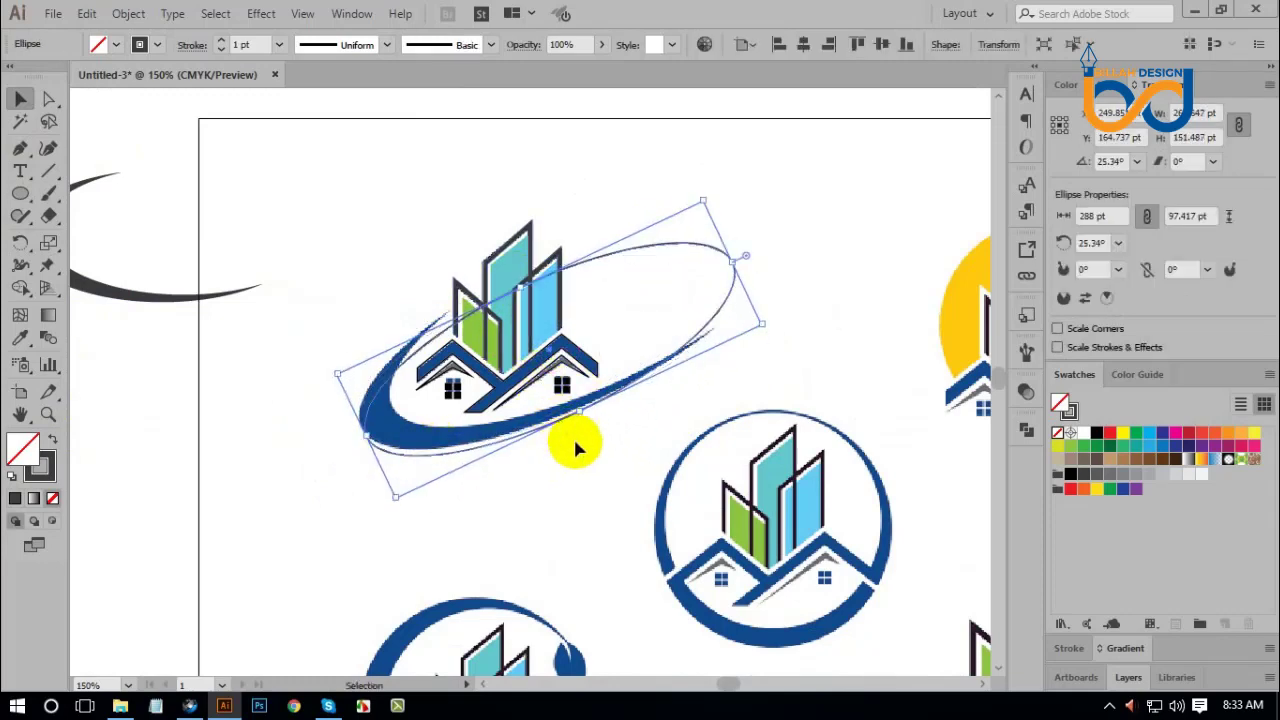
pyautogui.moveTo(585, 483); pyautogui.dragTo(578, 478)
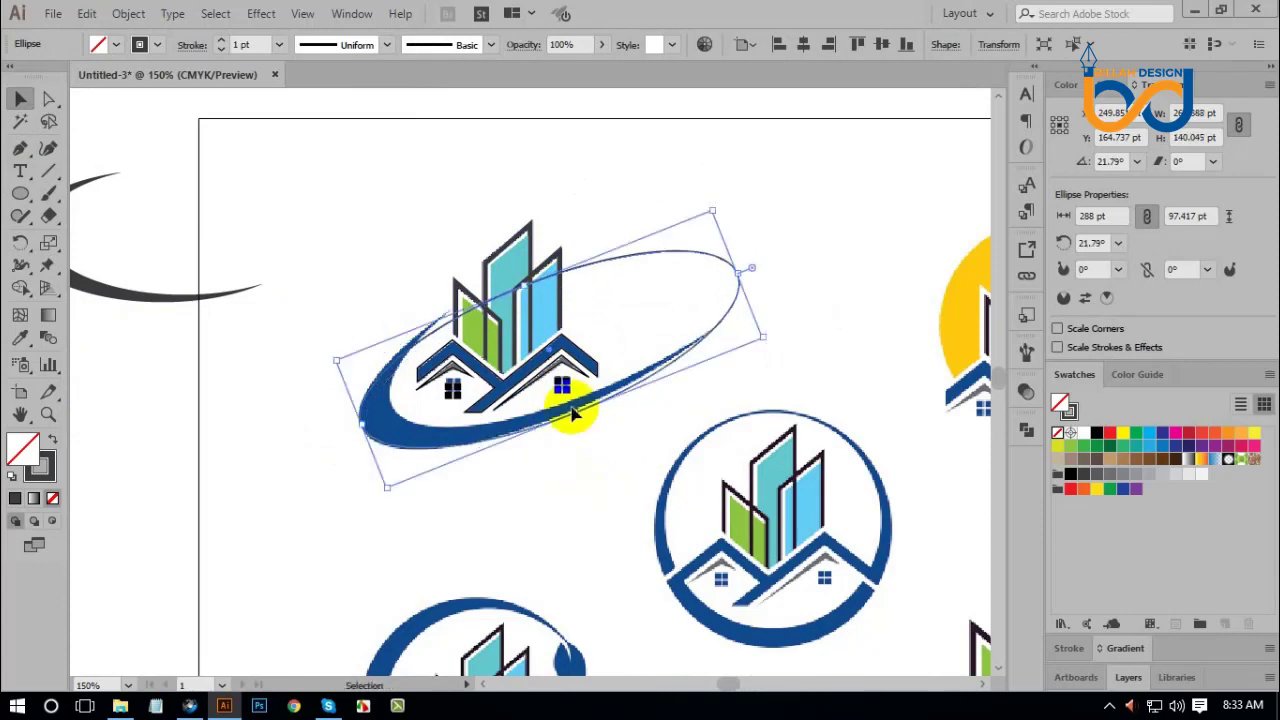
pyautogui.moveTo(524, 278); pyautogui.dragTo(523, 275)
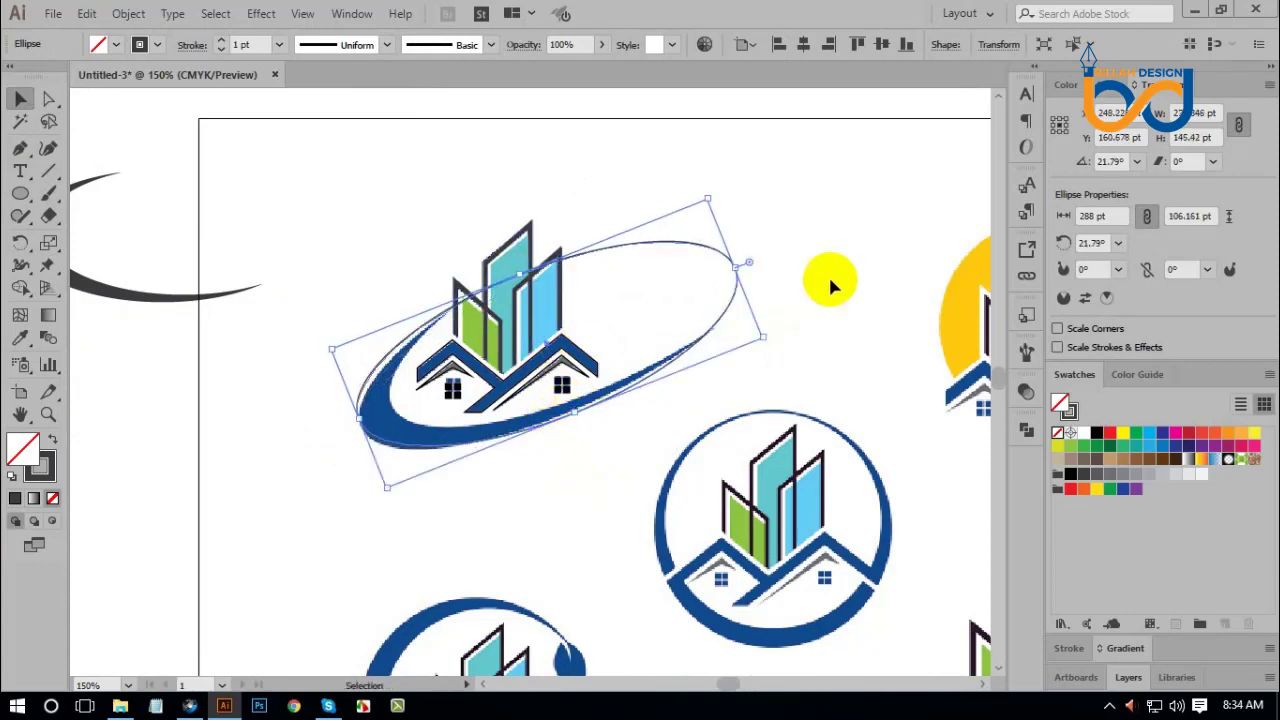
pyautogui.moveTo(740, 262); pyautogui.dragTo(738, 262)
pyautogui.click(637, 445)
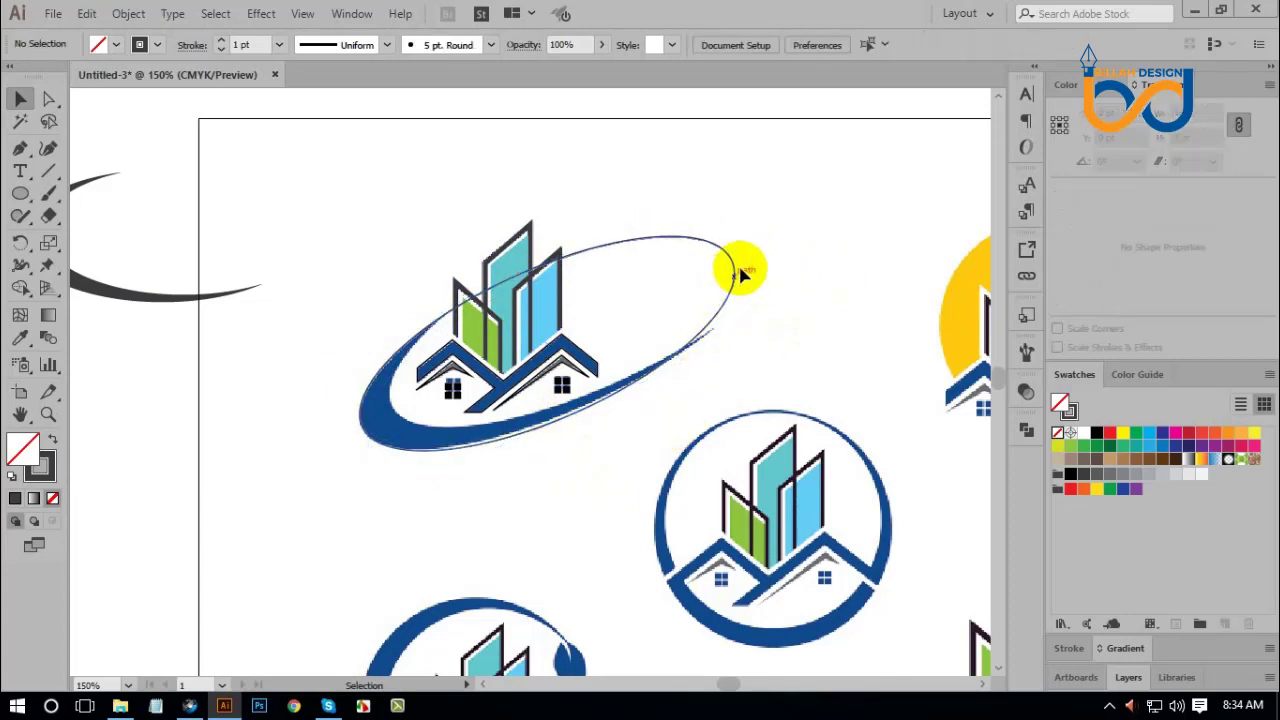
pyautogui.click(730, 265)
pyautogui.moveTo(737, 265); pyautogui.dragTo(747, 253)
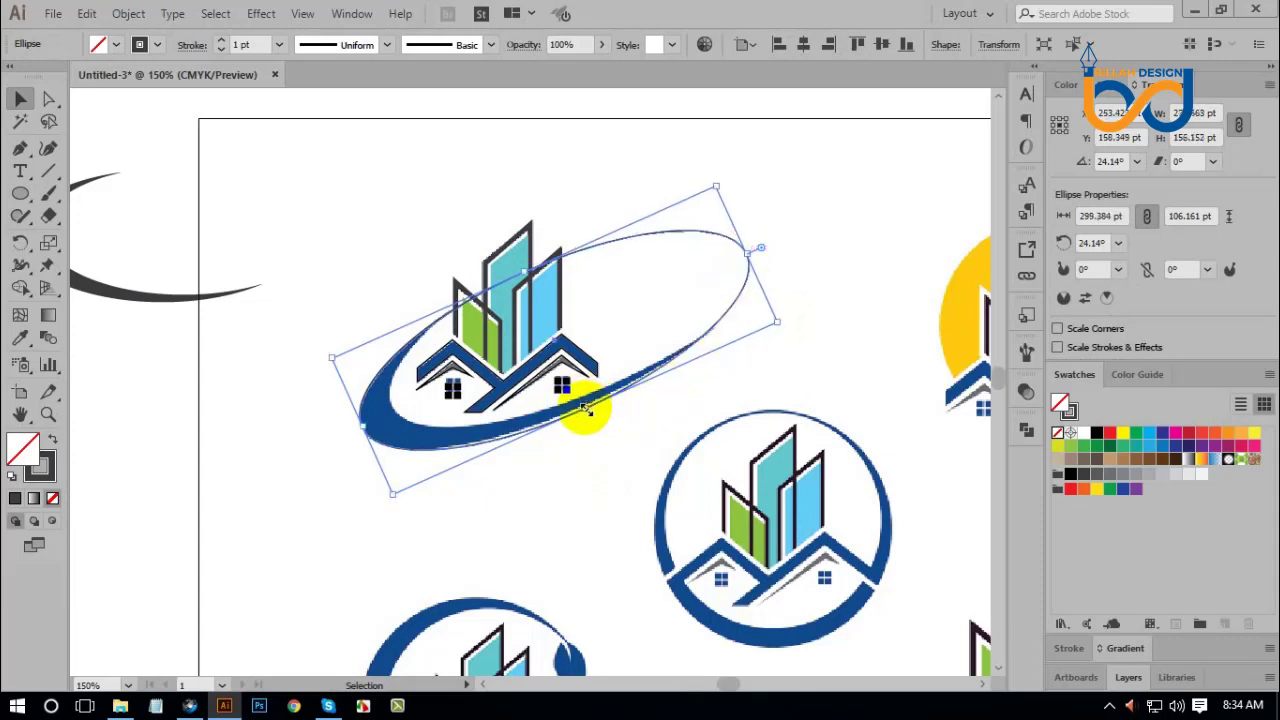
pyautogui.moveTo(585, 408); pyautogui.dragTo(597, 409)
pyautogui.moveTo(745, 250); pyautogui.dragTo(757, 252)
pyautogui.click(750, 373)
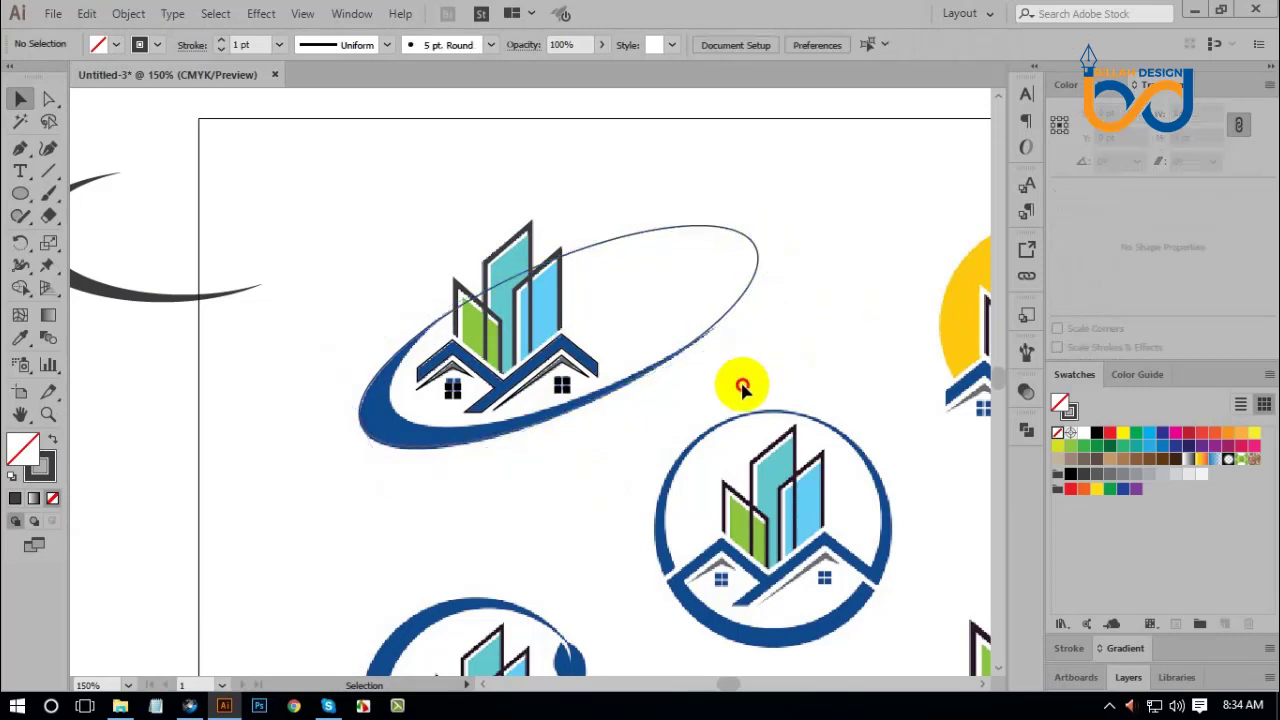
# Zoom to 200% and Alt-drag an offset copy of the ellipse up and right.
pyautogui.hotkey('ctrl', '=')
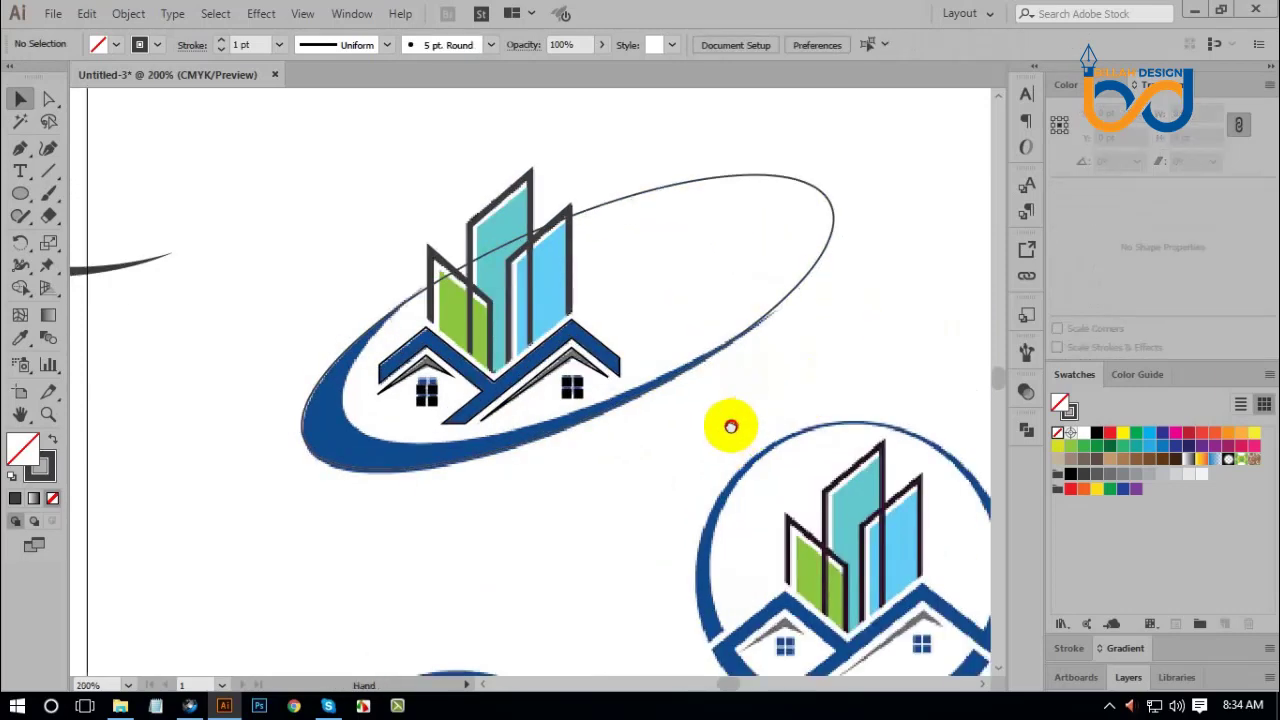
pyautogui.moveTo(731, 427); pyautogui.dragTo(718, 435)
pyautogui.moveTo(761, 316); pyautogui.dragTo(805, 290)
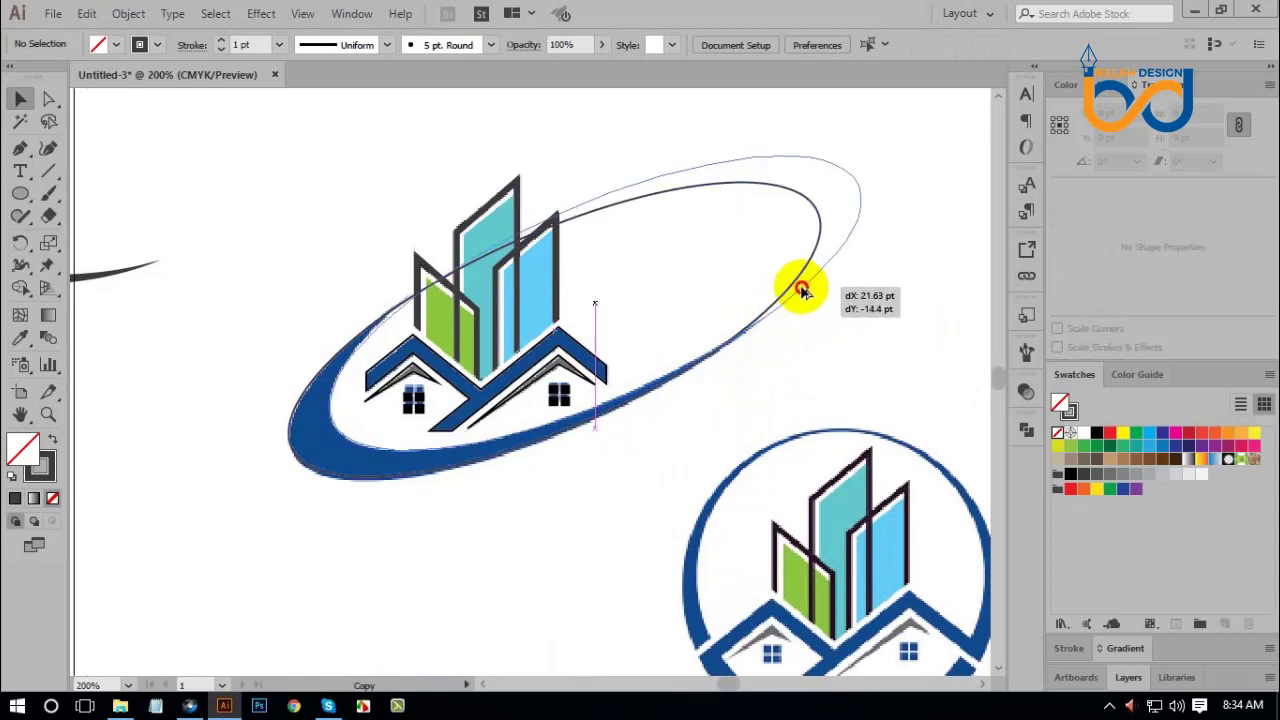
# Cut an offset copy of the ellipse from the blue ring with Minus Front, leaving a tapered swoosh.
pyautogui.moveTo(799, 281); pyautogui.dragTo(800, 283)
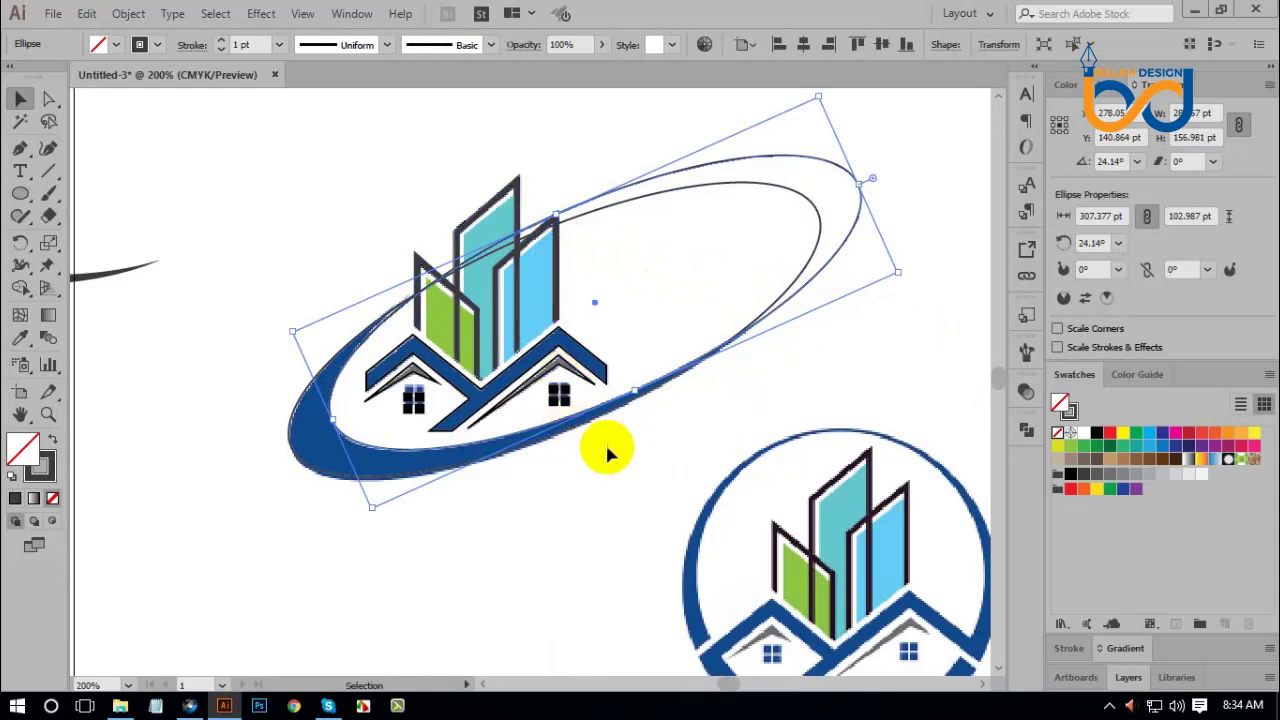
pyautogui.keyDown('shift'); pyautogui.click(790, 345); pyautogui.keyUp('shift')
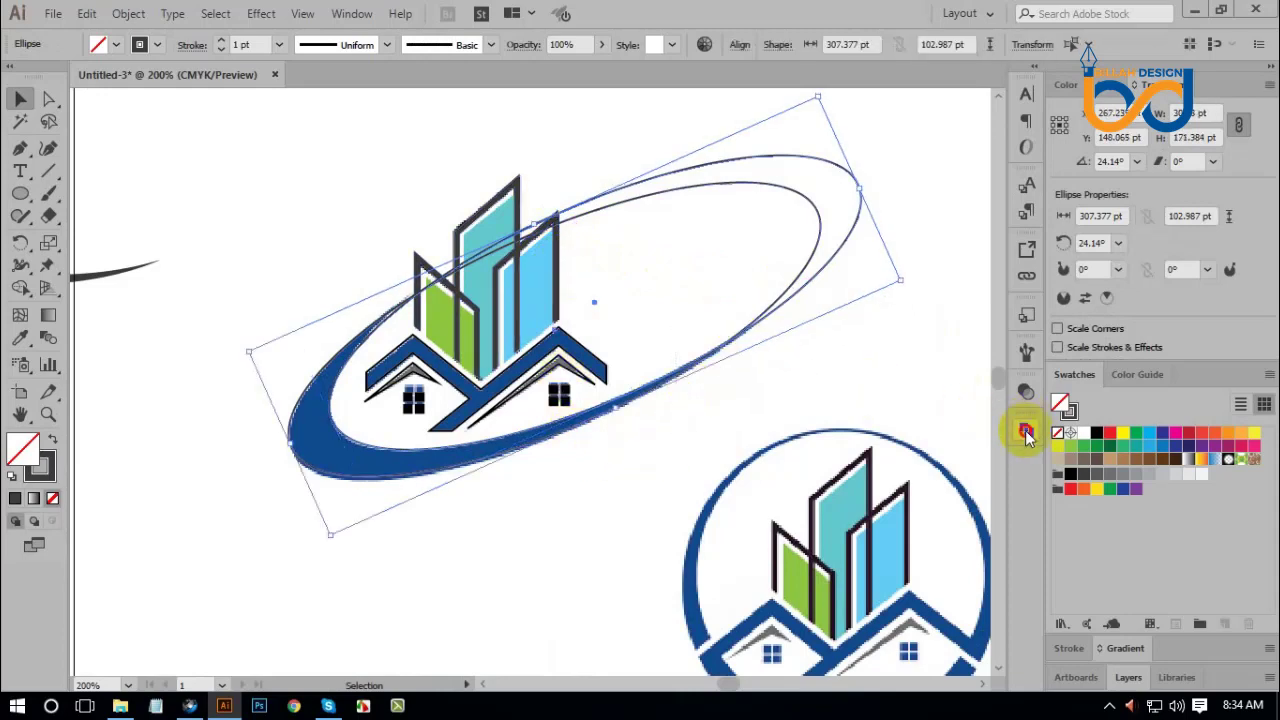
pyautogui.click(1026, 432)
pyautogui.click(844, 470)
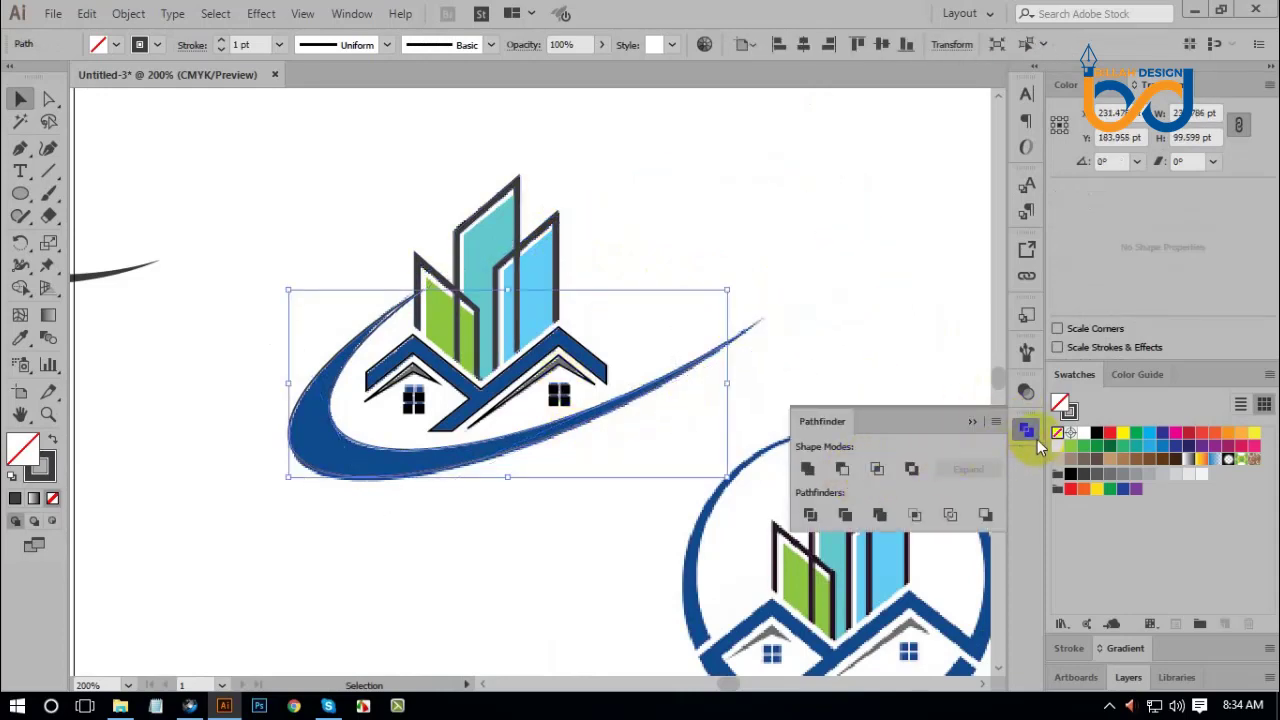
pyautogui.click(1028, 432)
pyautogui.click(671, 404)
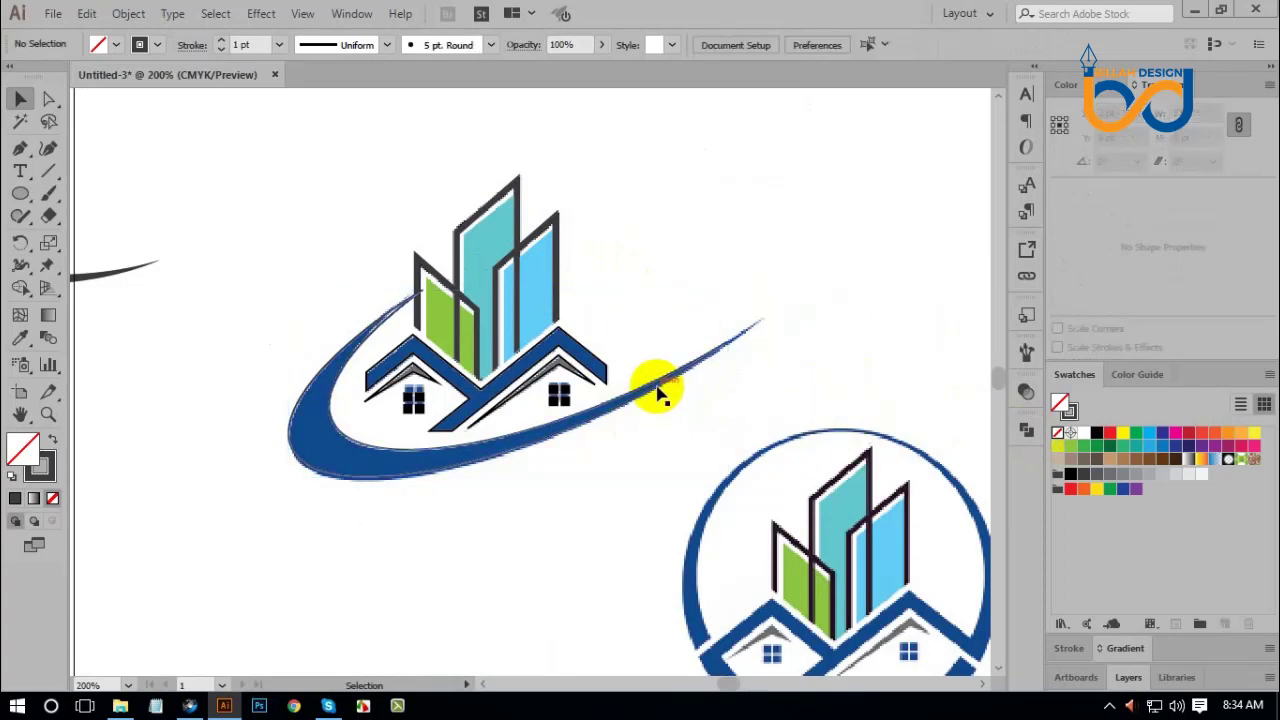
pyautogui.click(657, 393)
pyautogui.click(683, 455)
# Zoom out and delete the stray grey swoosh left of the artboard.
pyautogui.hotkey('ctrl', '-')
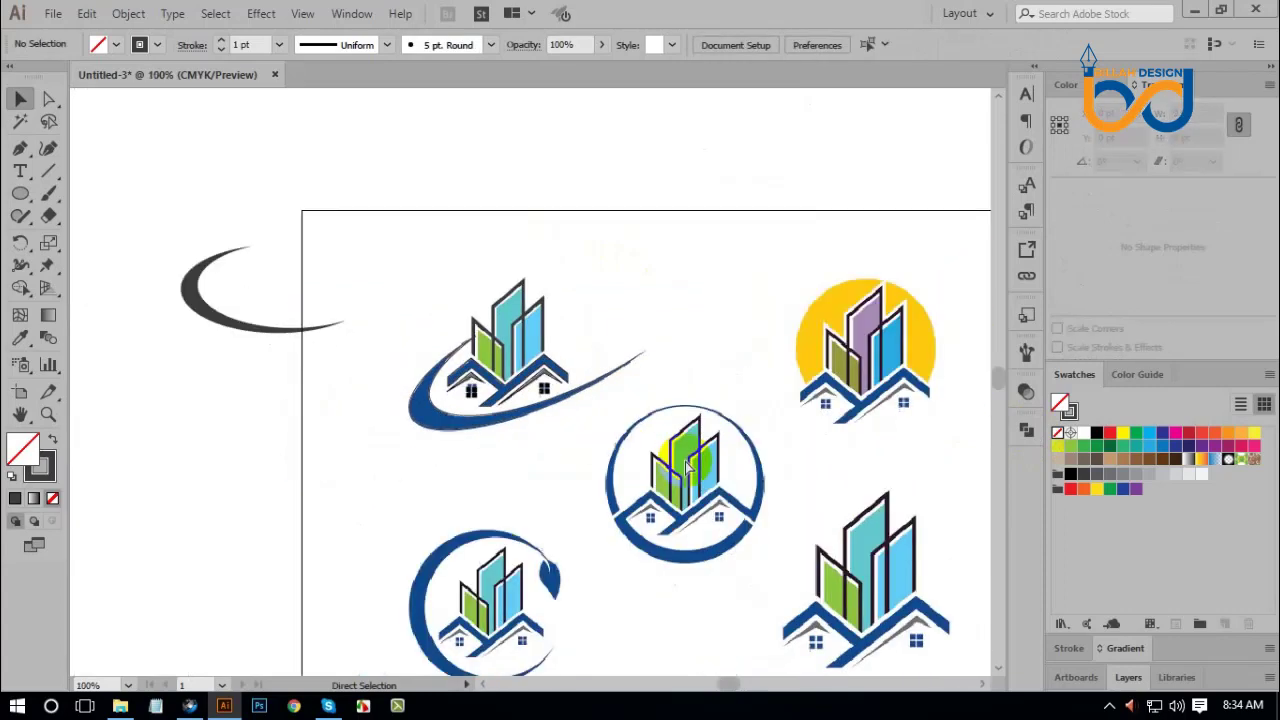
pyautogui.hotkey('ctrl', '-')
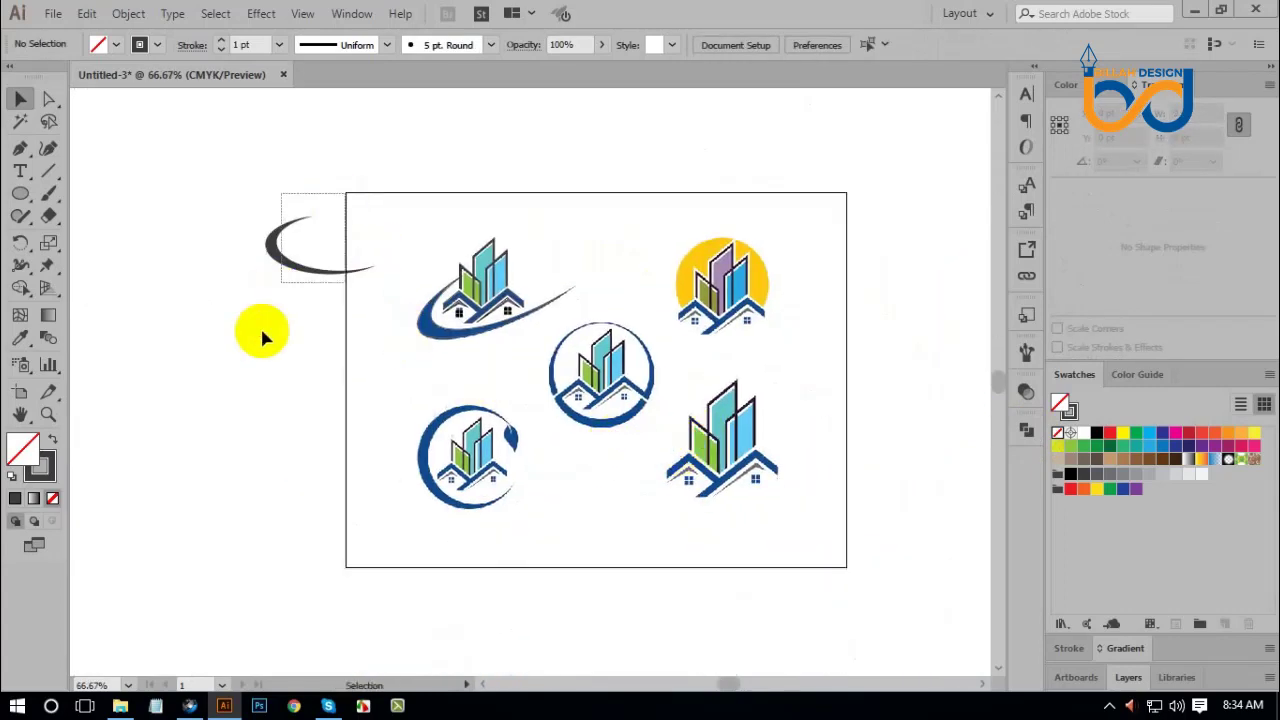
pyautogui.press('Delete')
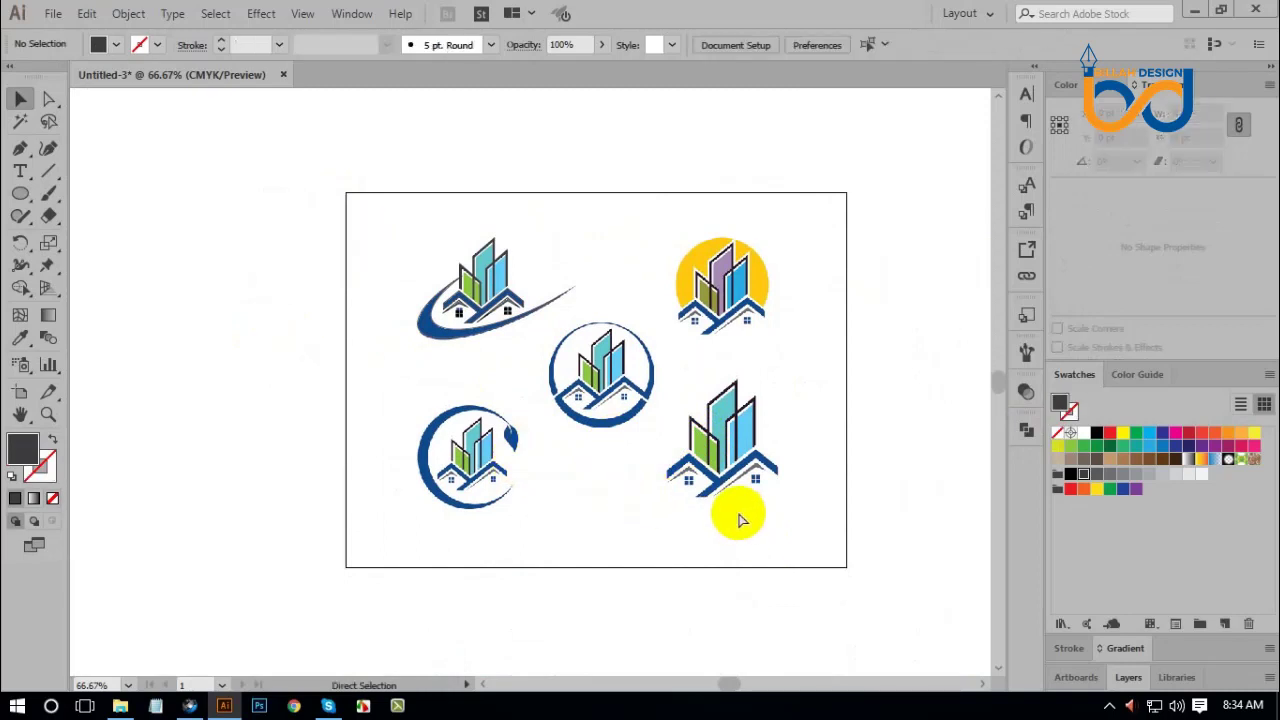
# Move the embedded reference logos image to the lower right.
pyautogui.click(740, 522)
pyautogui.moveTo(666, 371); pyautogui.dragTo(758, 452)
pyautogui.click(545, 332)
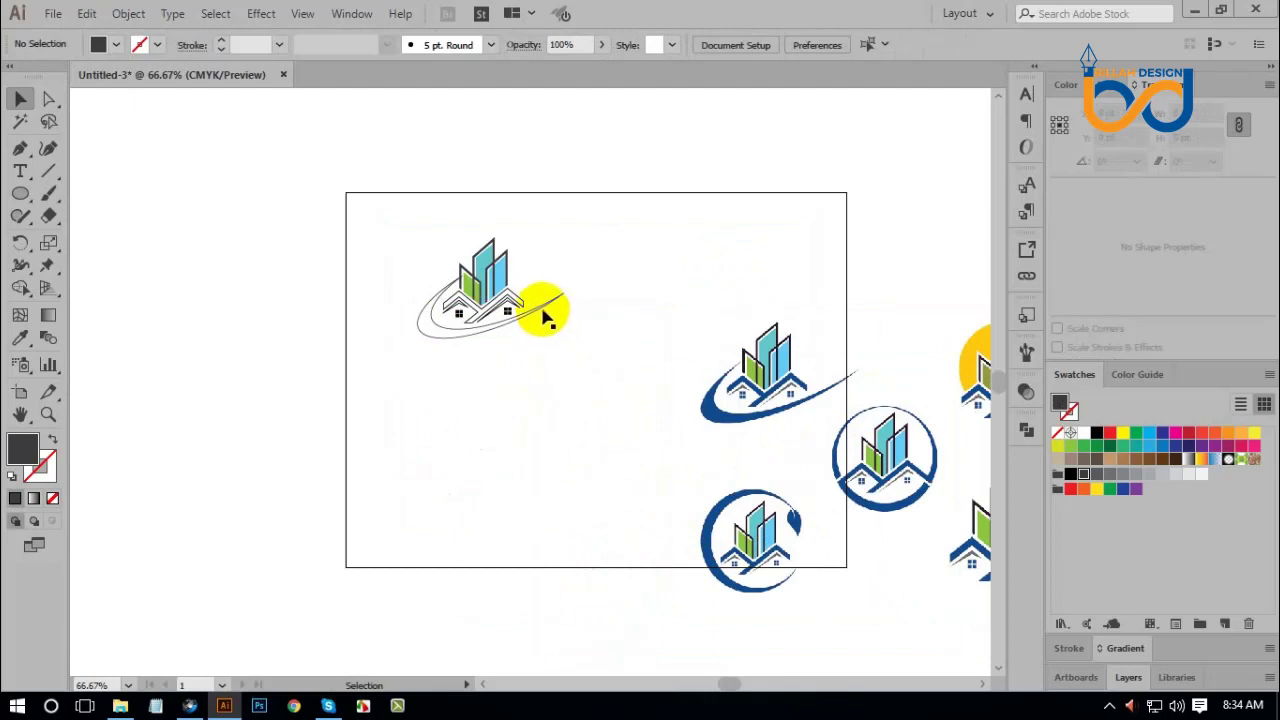
# Rotate the outlined swoosh path by about 1.58°.
pyautogui.click(553, 313)
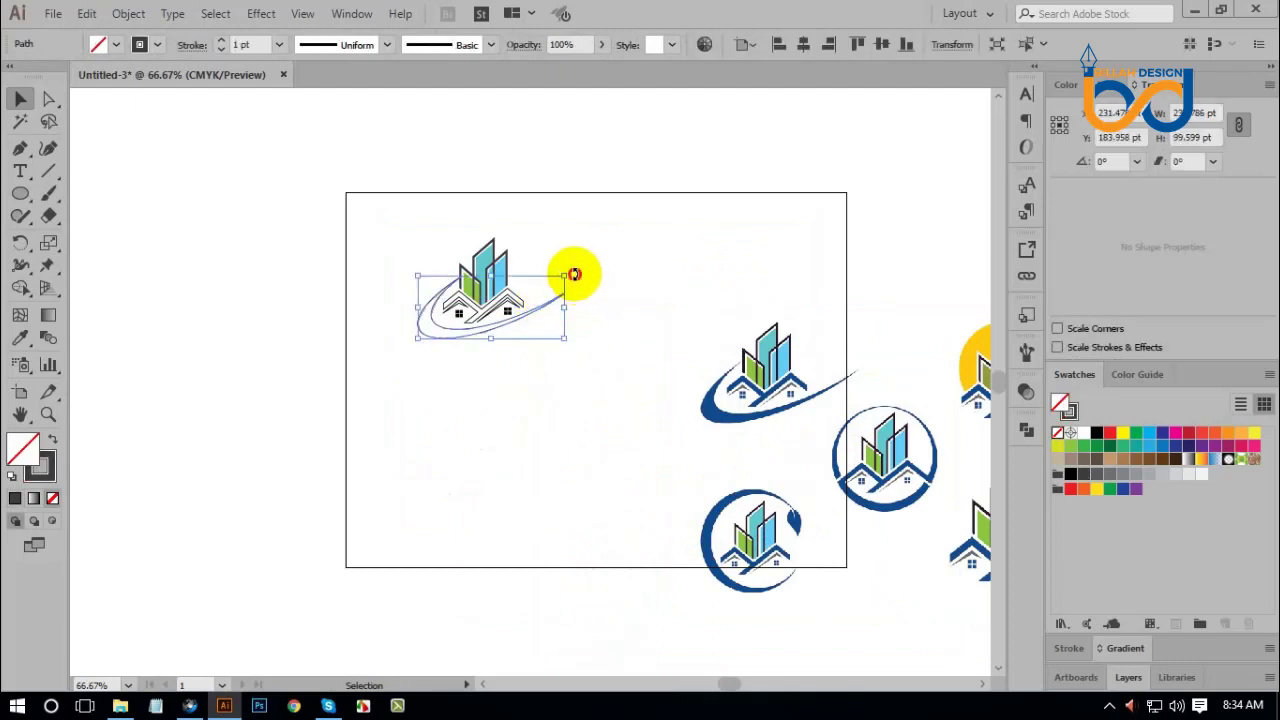
pyautogui.moveTo(574, 269); pyautogui.dragTo(574, 271)
pyautogui.click(622, 359)
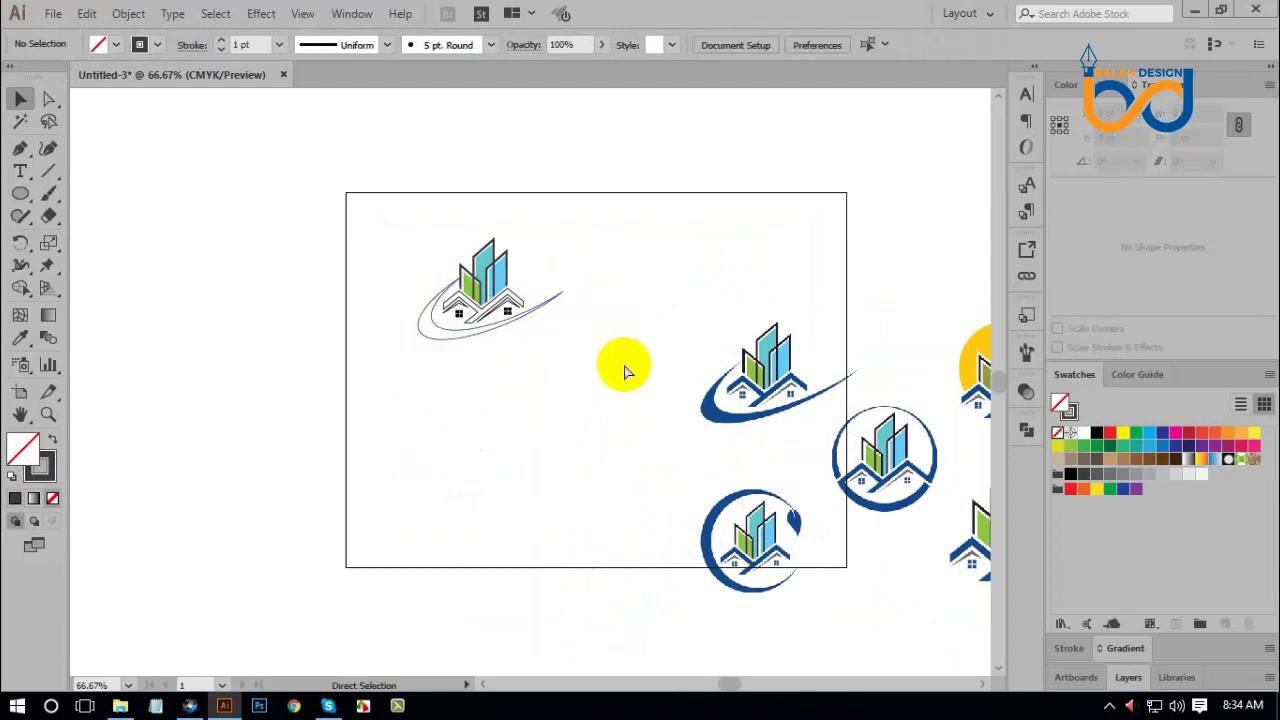
# Nudge the outlined swoosh slightly left with the arrow key.
pyautogui.hotkey('ctrl', '+')
pyautogui.hotkey('ctrl', '+')
pyautogui.scroll(3, 612, 386)
pyautogui.hscroll(-1, 612, 386)
pyautogui.click(517, 328)
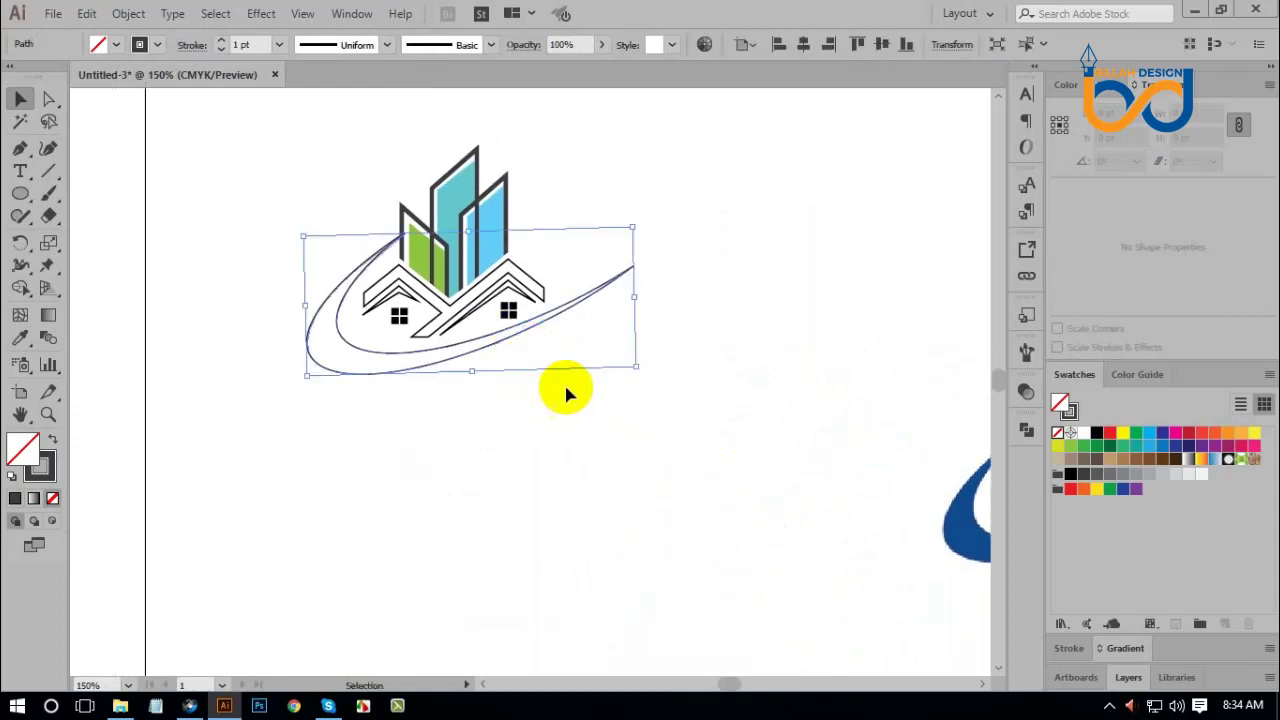
pyautogui.press('Left')
pyautogui.press('Left')
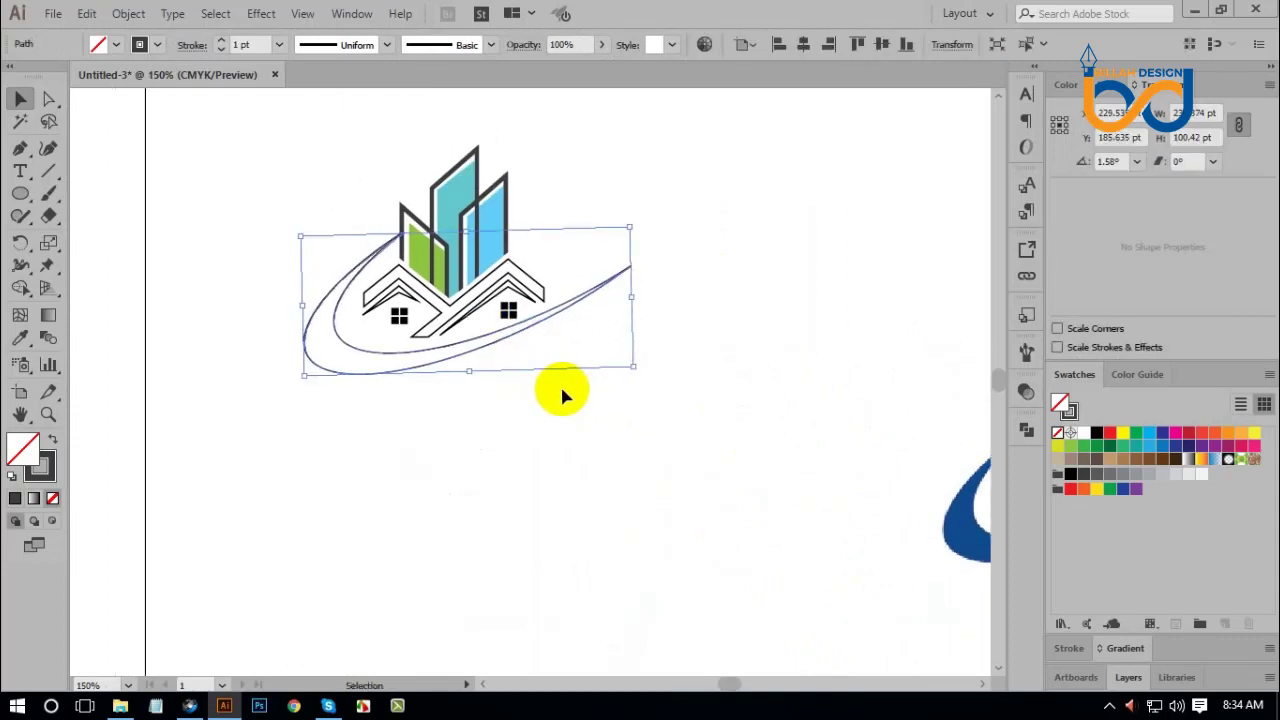
pyautogui.click(561, 397)
pyautogui.hscroll(-1, 631, 422)
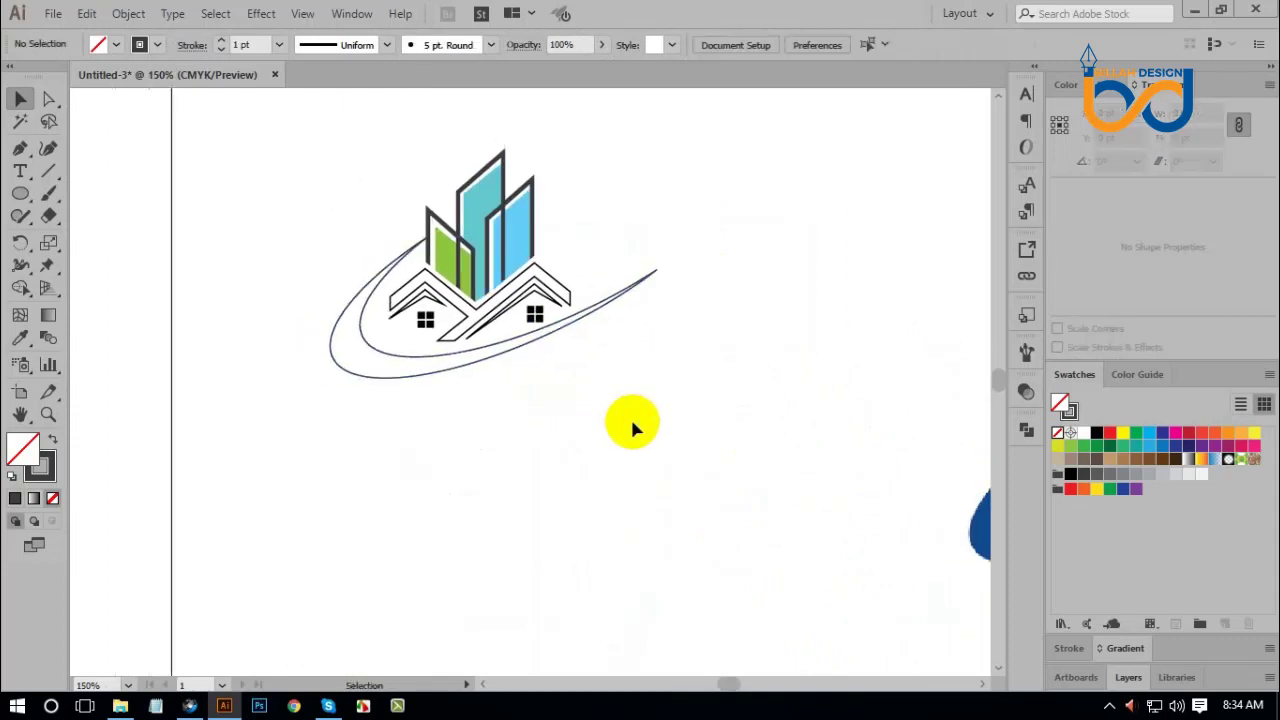
pyautogui.hotkey('ctrl', '-')
pyautogui.hotkey('ctrl', '-')
pyautogui.moveTo(614, 429); pyautogui.dragTo(581, 420)
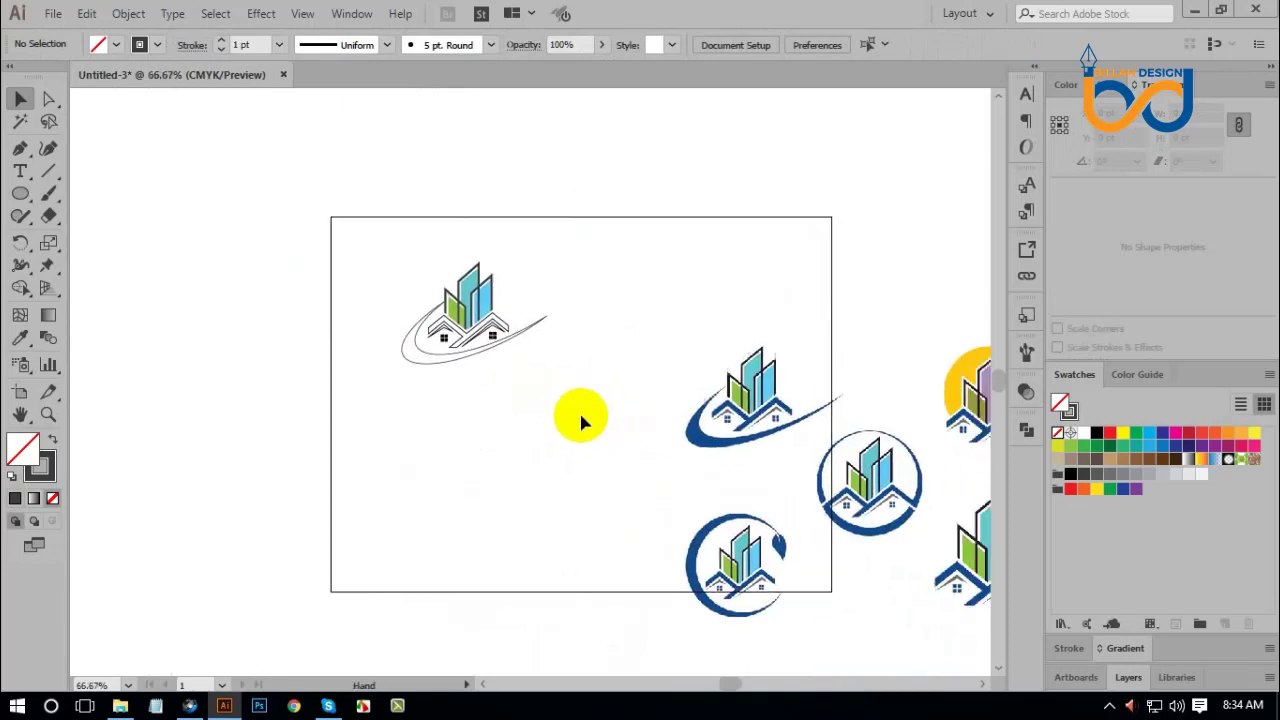
pyautogui.click(512, 332)
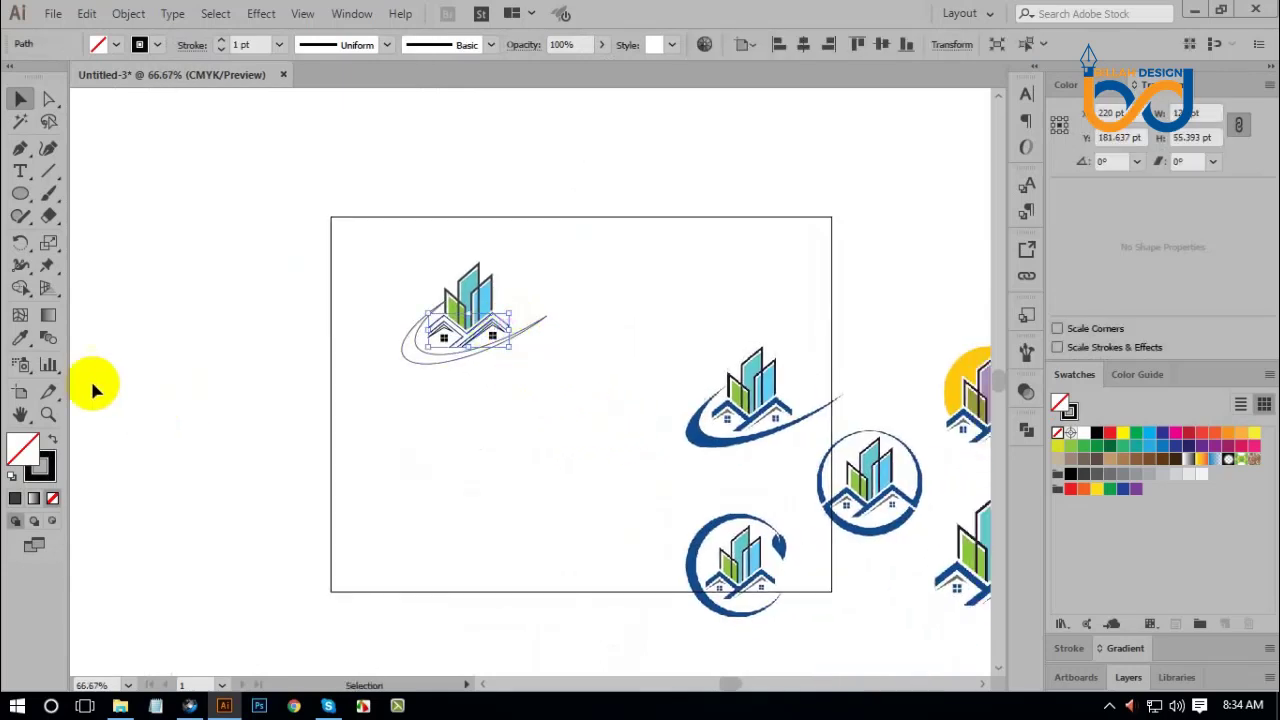
# Eyedropper the reference swoosh's blue onto the front house roof.
pyautogui.click(20, 340)
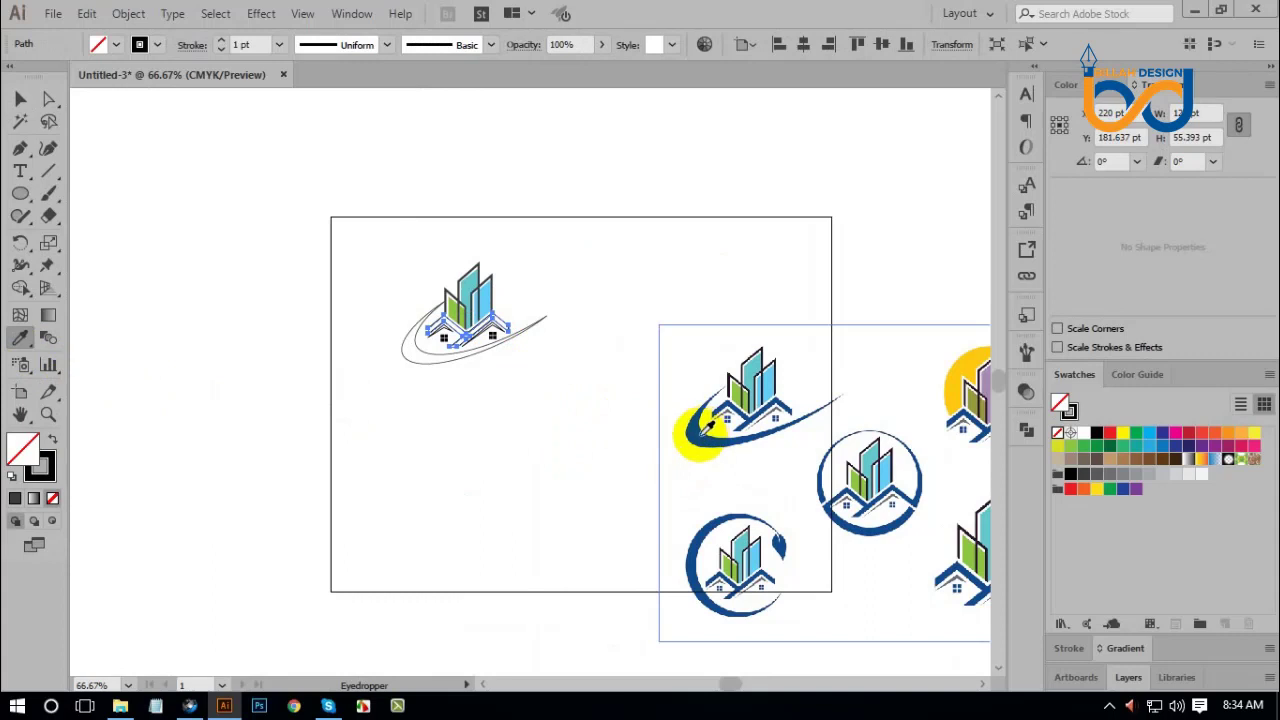
pyautogui.click(702, 430)
pyautogui.click(24, 102)
pyautogui.click(414, 423)
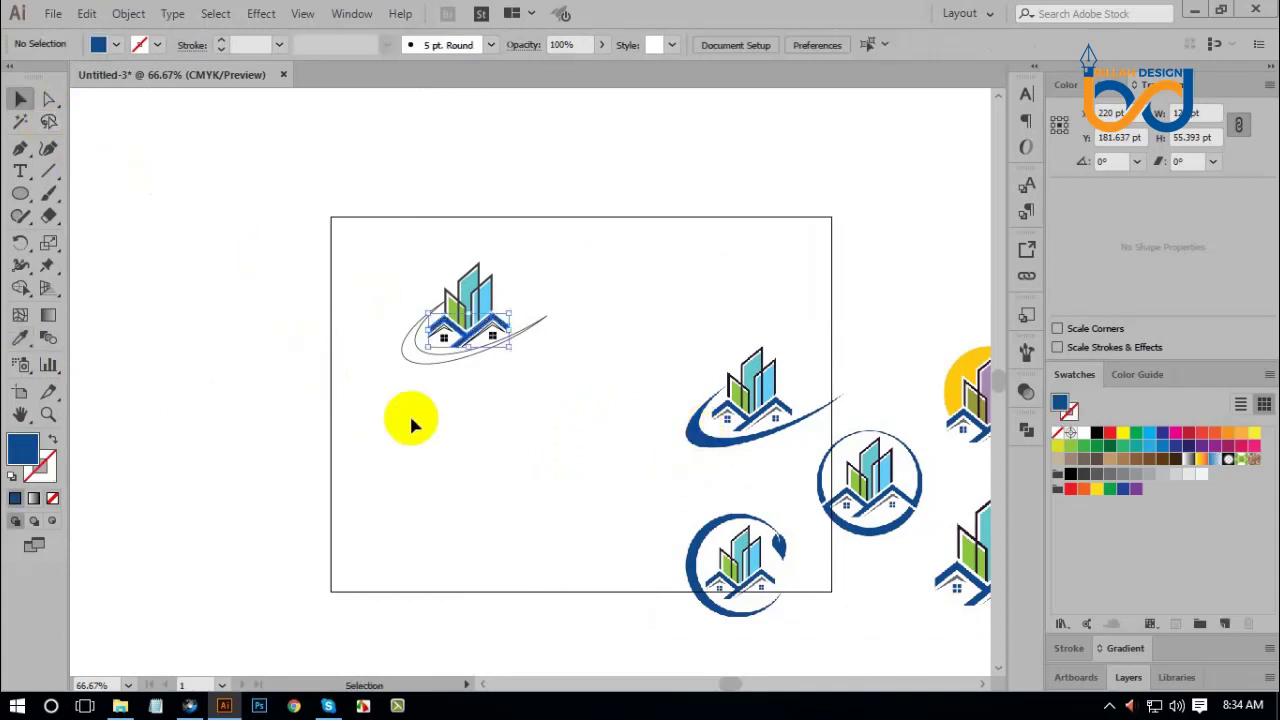
pyautogui.scroll(2, 537, 447)
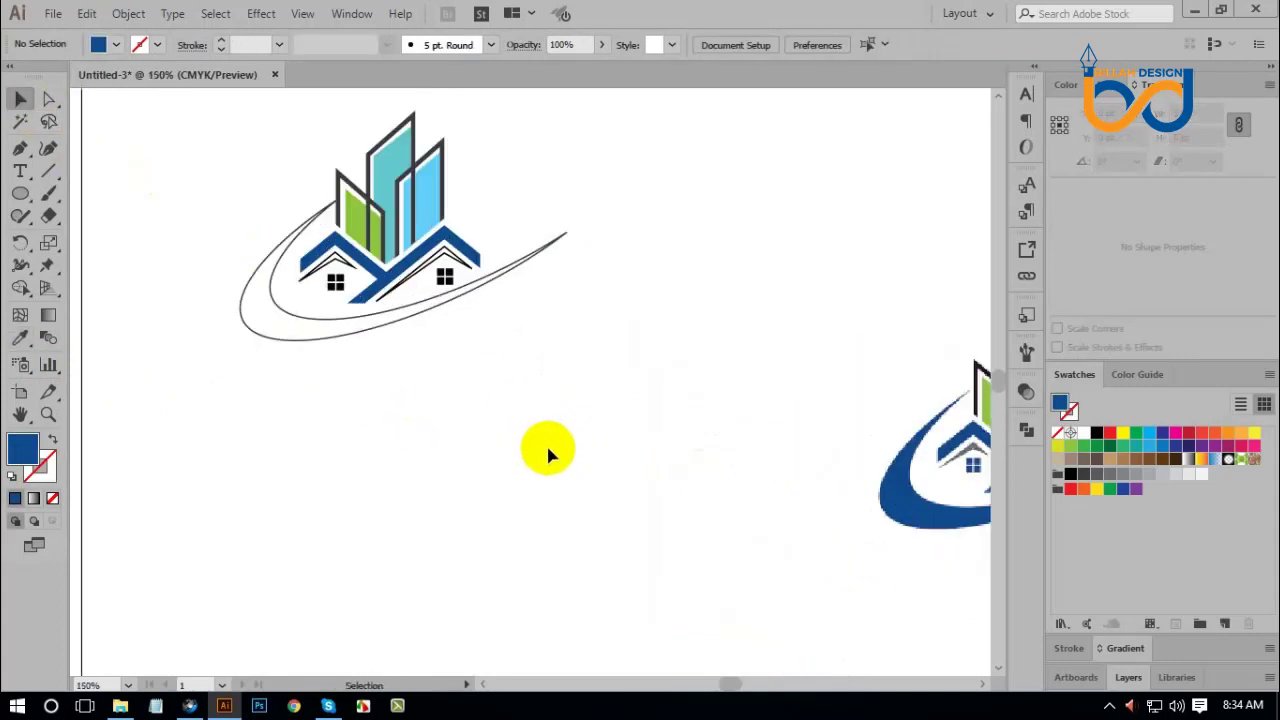
# Swap the inner house path's fill and stroke and fill it grey.
pyautogui.click(390, 338)
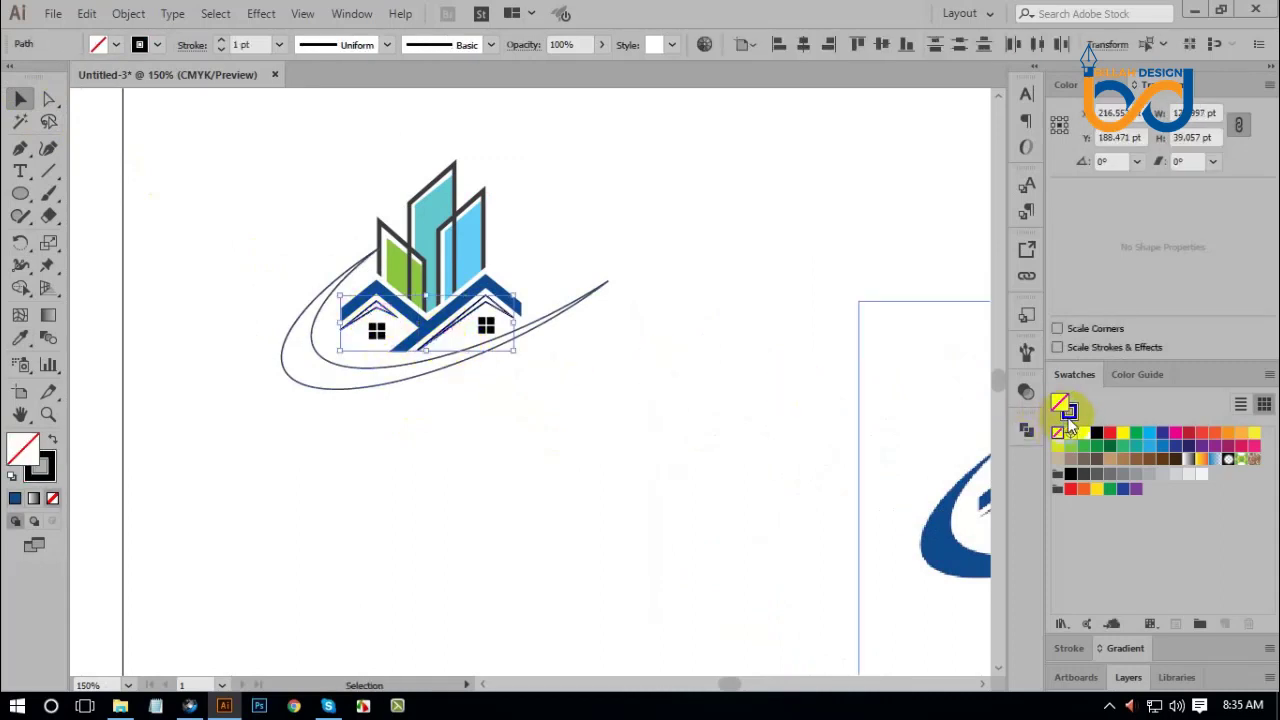
pyautogui.click(52, 438)
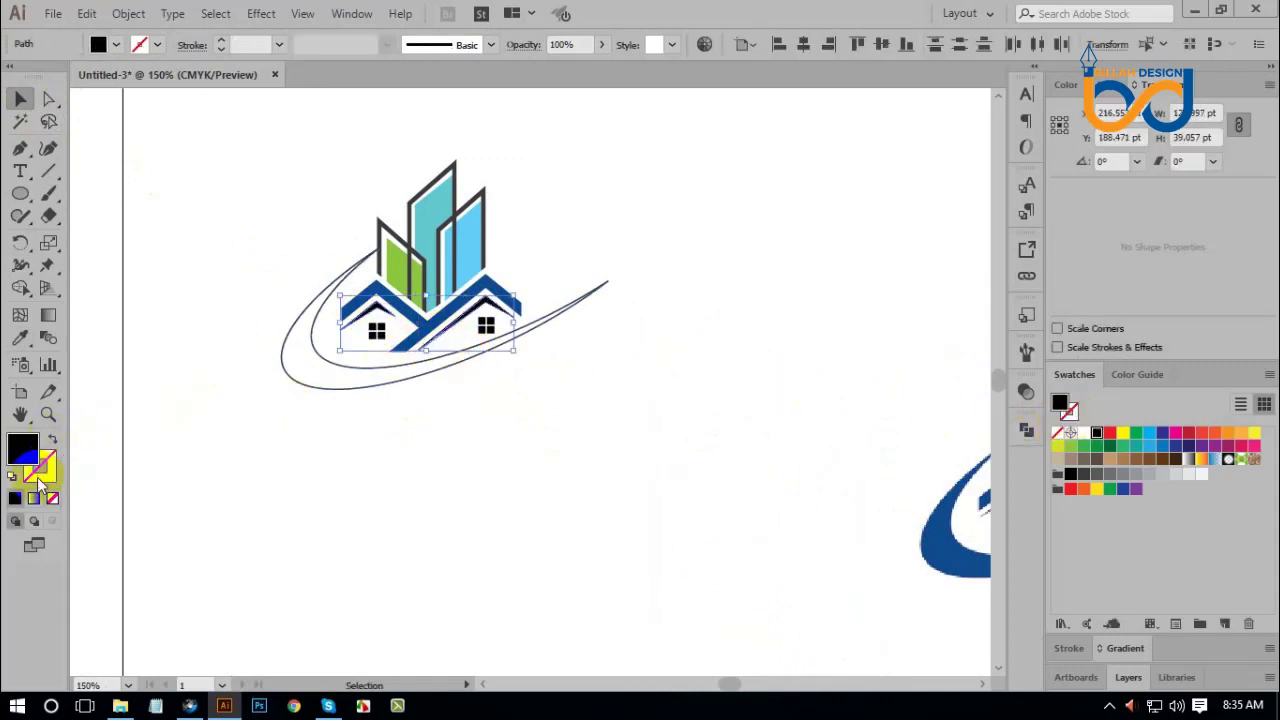
pyautogui.click(1108, 476)
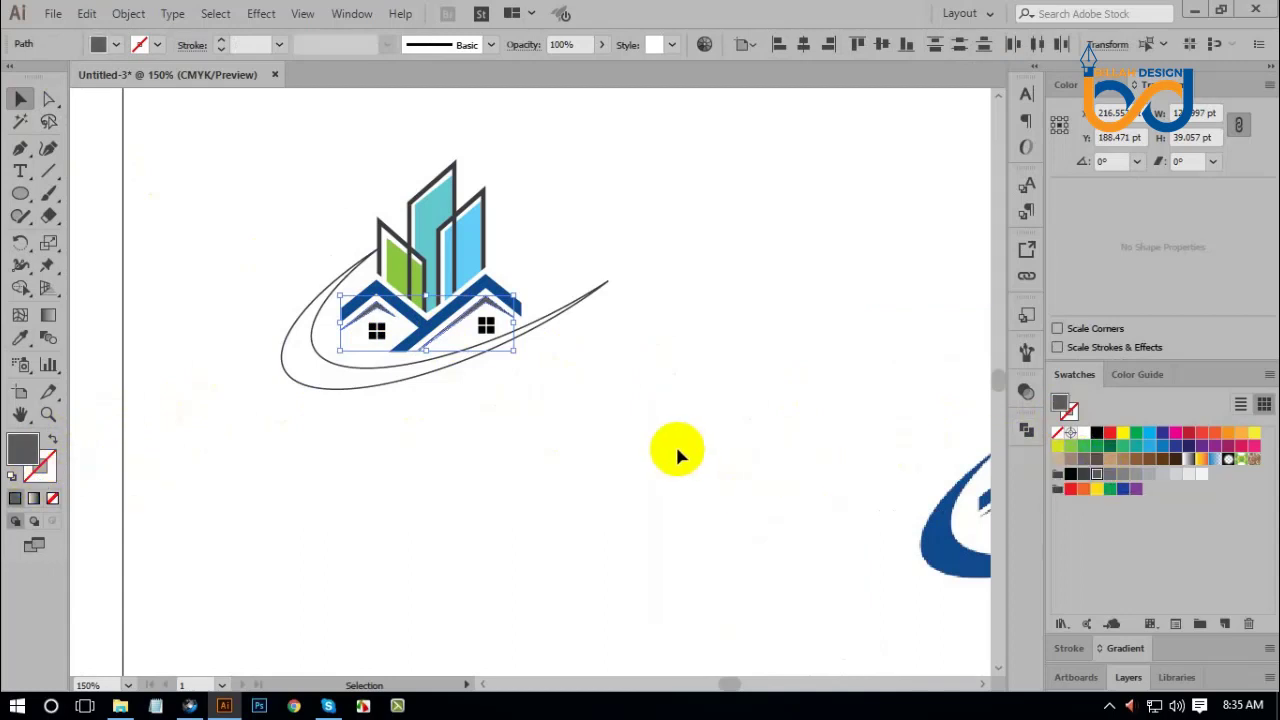
pyautogui.click(583, 460)
# Colour both windows and the swoosh with the reference dark blue using the Eyedropper.
pyautogui.click(484, 327)
pyautogui.keyDown('shift'); pyautogui.click(377, 333); pyautogui.keyUp('shift')
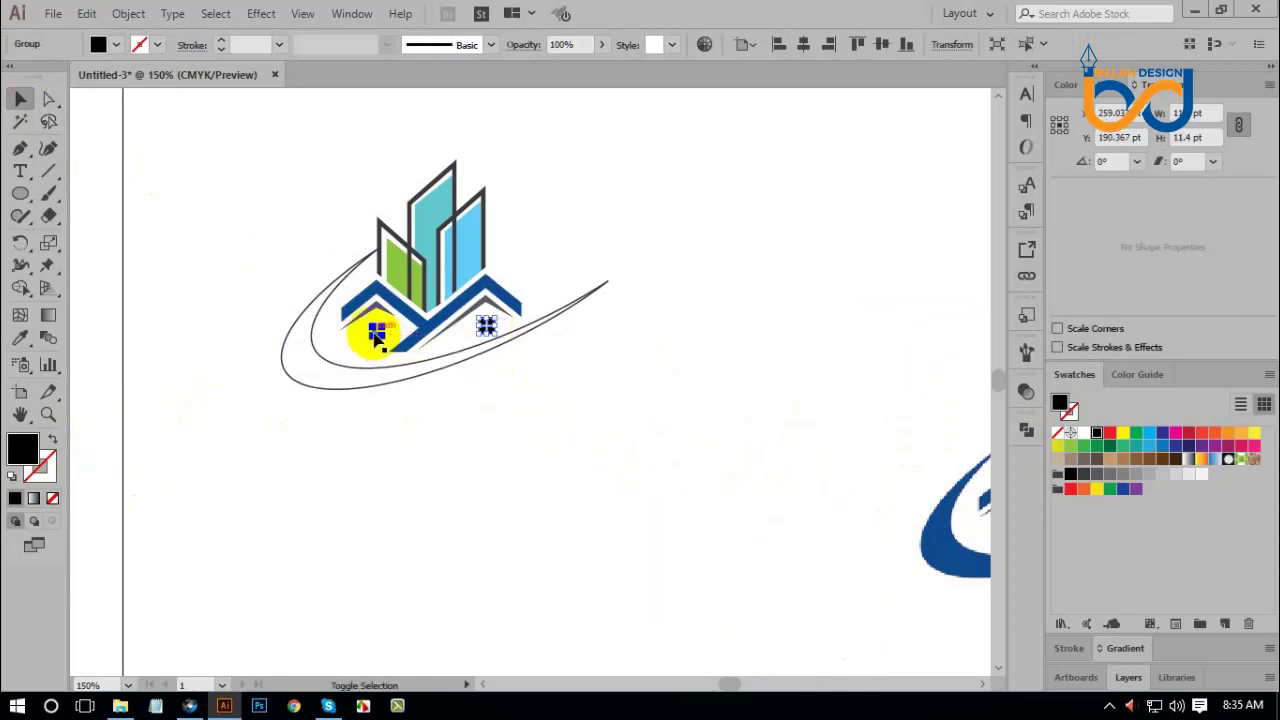
pyautogui.keyDown('shift'); pyautogui.click(407, 378); pyautogui.keyUp('shift')
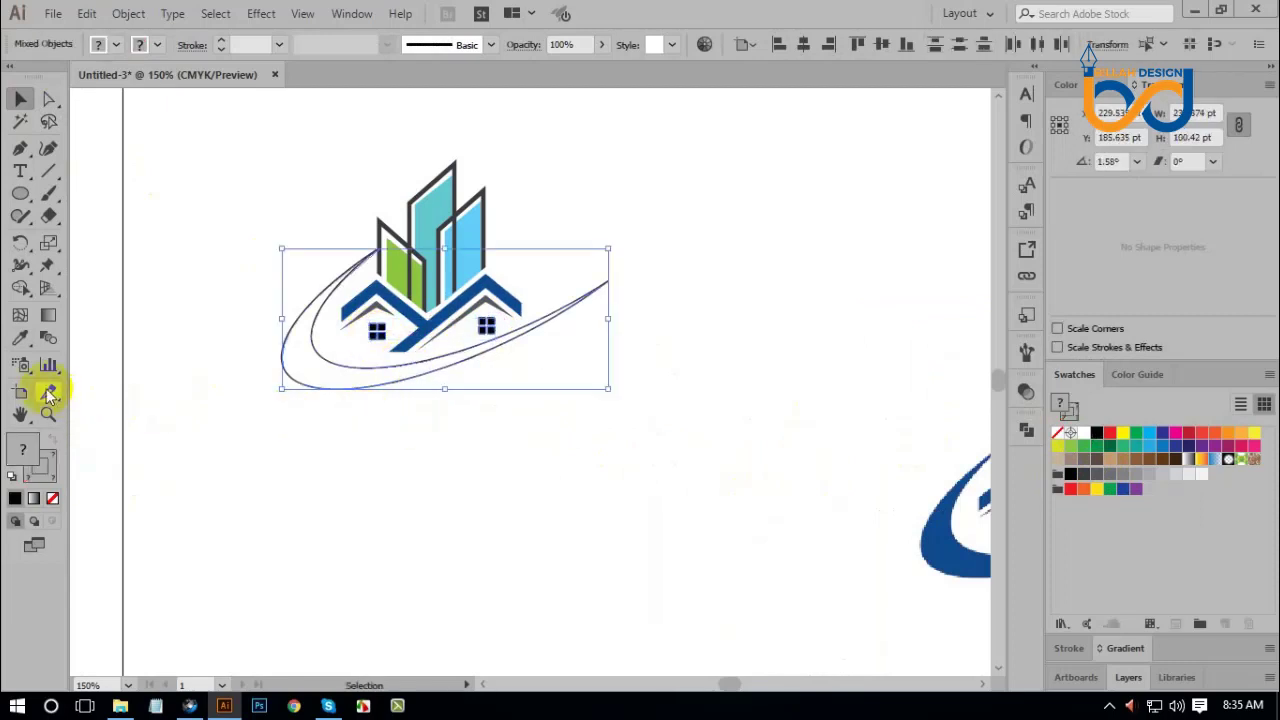
pyautogui.click(20, 337)
pyautogui.click(432, 320)
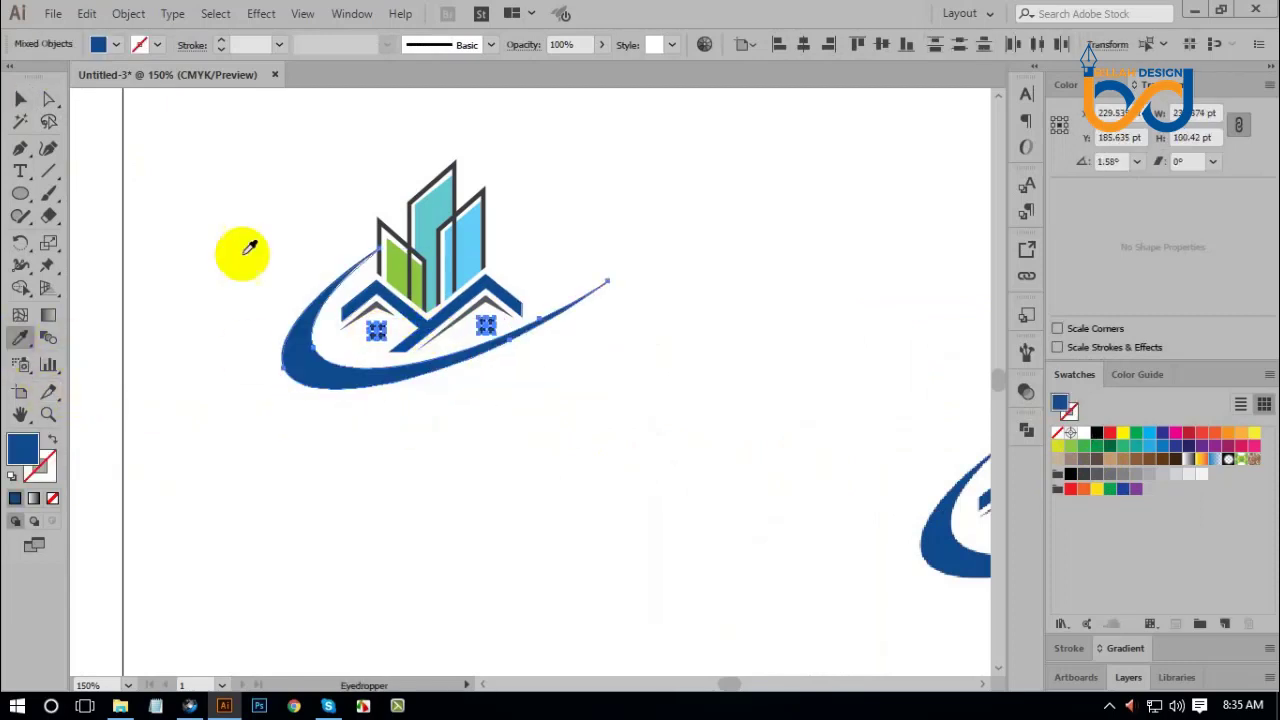
pyautogui.click(20, 98)
pyautogui.hotkey('ctrl', '-')
pyautogui.hotkey('ctrl', '-')
pyautogui.hotkey('ctrl', '-')
pyautogui.hotkey('ctrl', 'shift', 'a')
# Alt-drag a copy of the top-left swoosh logo to the left of the artboard.
pyautogui.moveTo(547, 414); pyautogui.dragTo(549, 406)
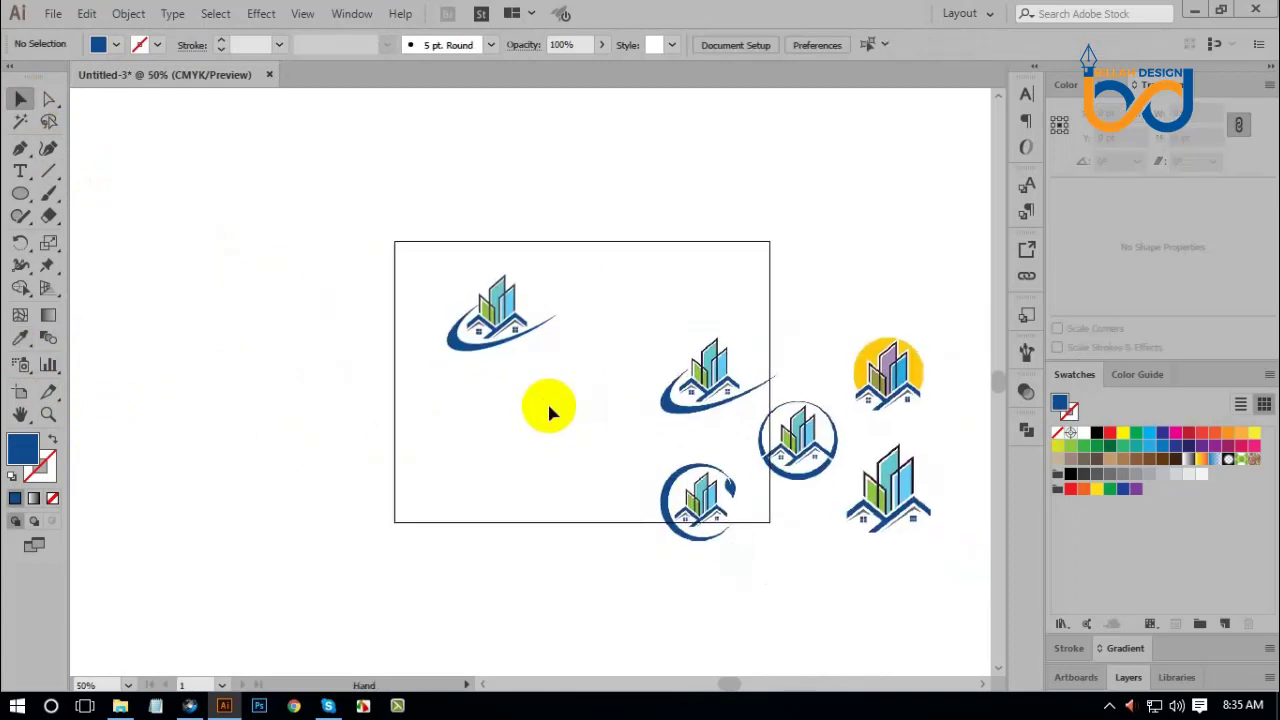
pyautogui.click(706, 391)
pyautogui.click(541, 355)
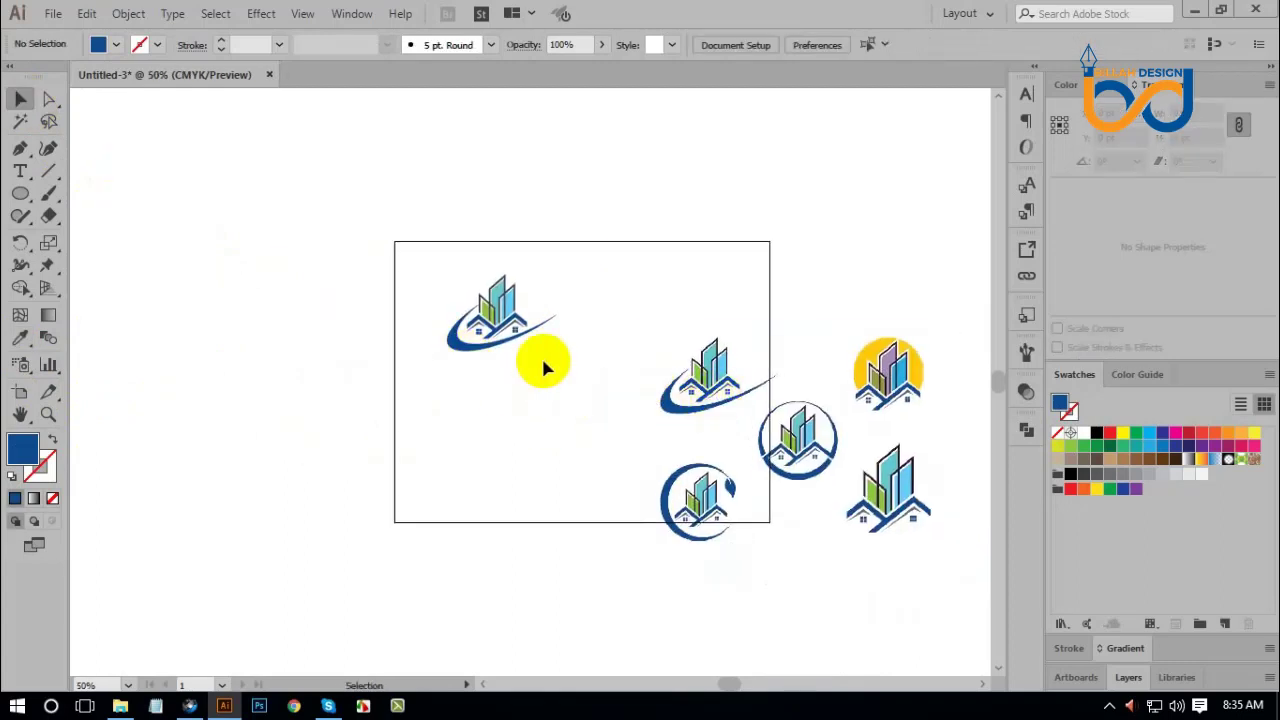
pyautogui.moveTo(440, 278); pyautogui.dragTo(563, 384)
pyautogui.click(457, 286)
pyautogui.moveTo(457, 286); pyautogui.dragTo(345, 287)
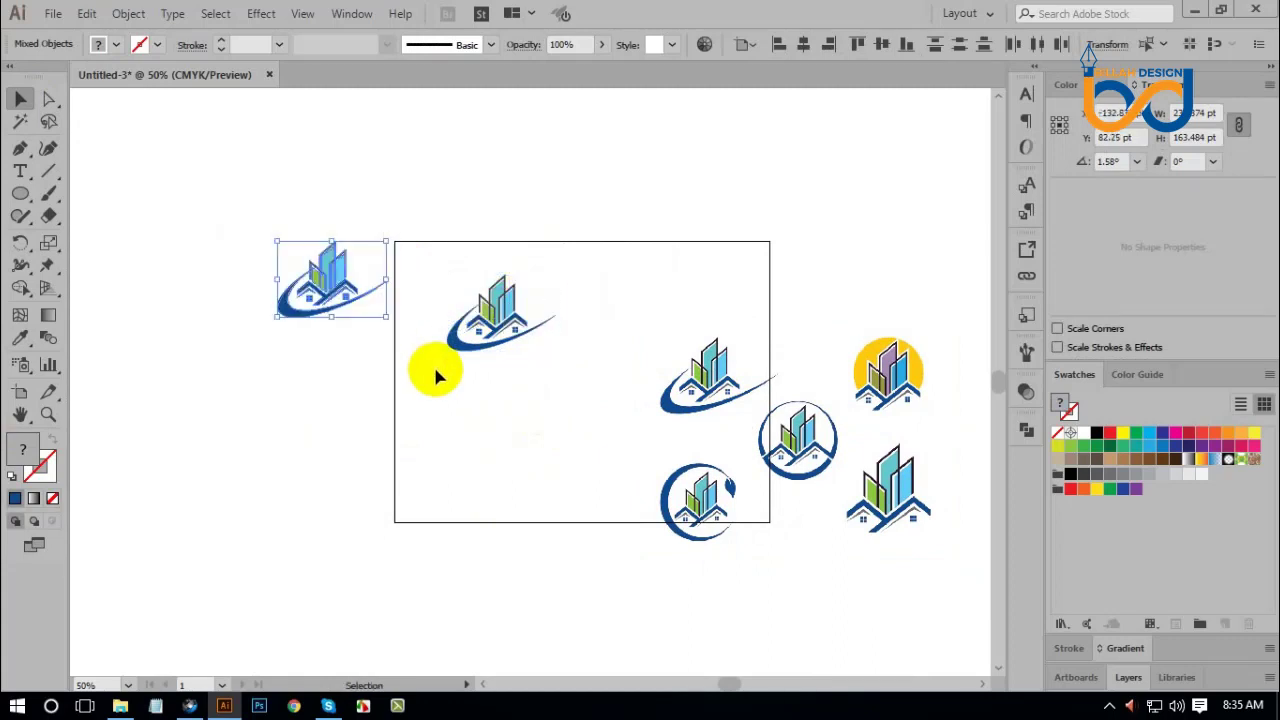
pyautogui.press('a')
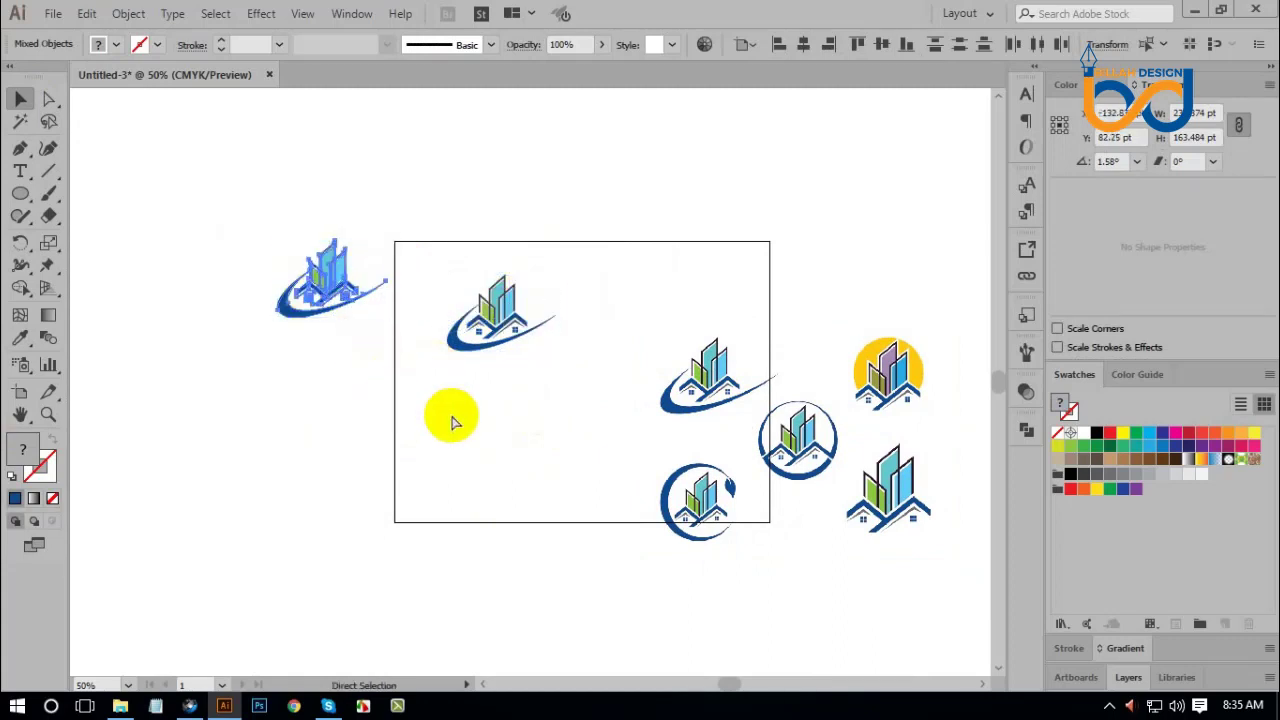
pyautogui.press('v')
# Pull the swoosh off the artboard logo and delete it.
pyautogui.moveTo(578, 436); pyautogui.dragTo(588, 444)
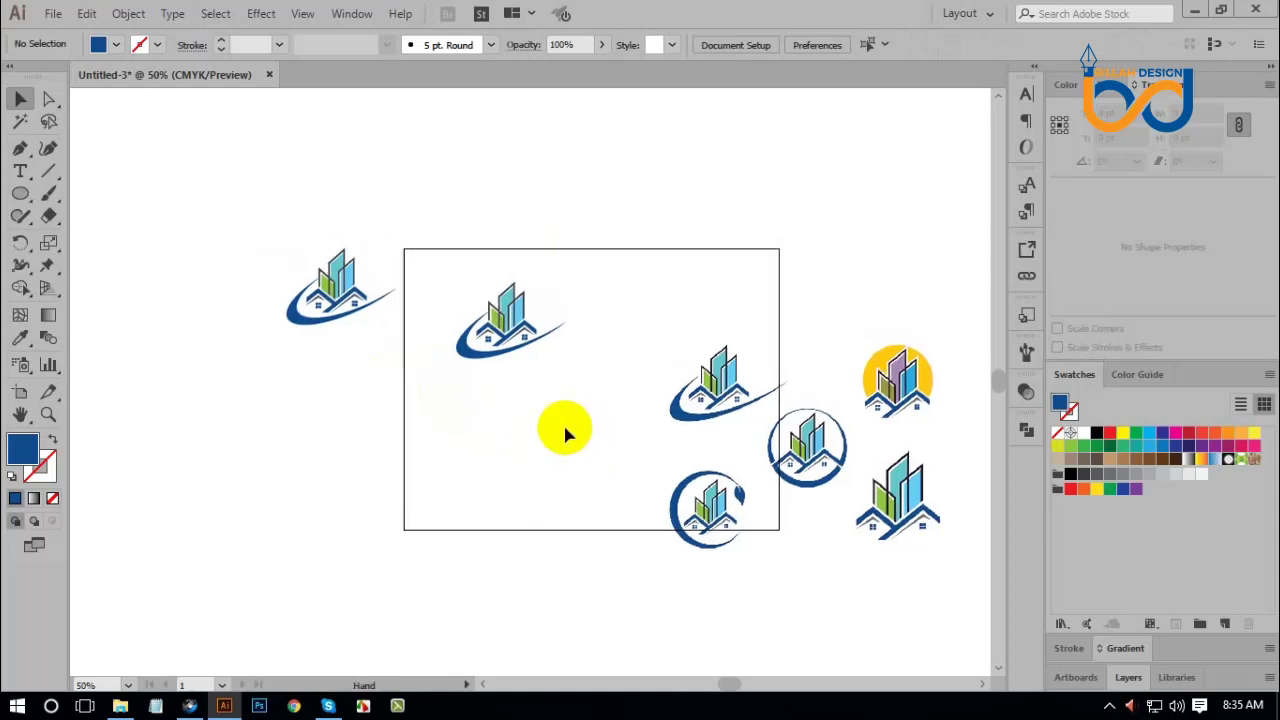
pyautogui.moveTo(509, 358); pyautogui.dragTo(560, 452)
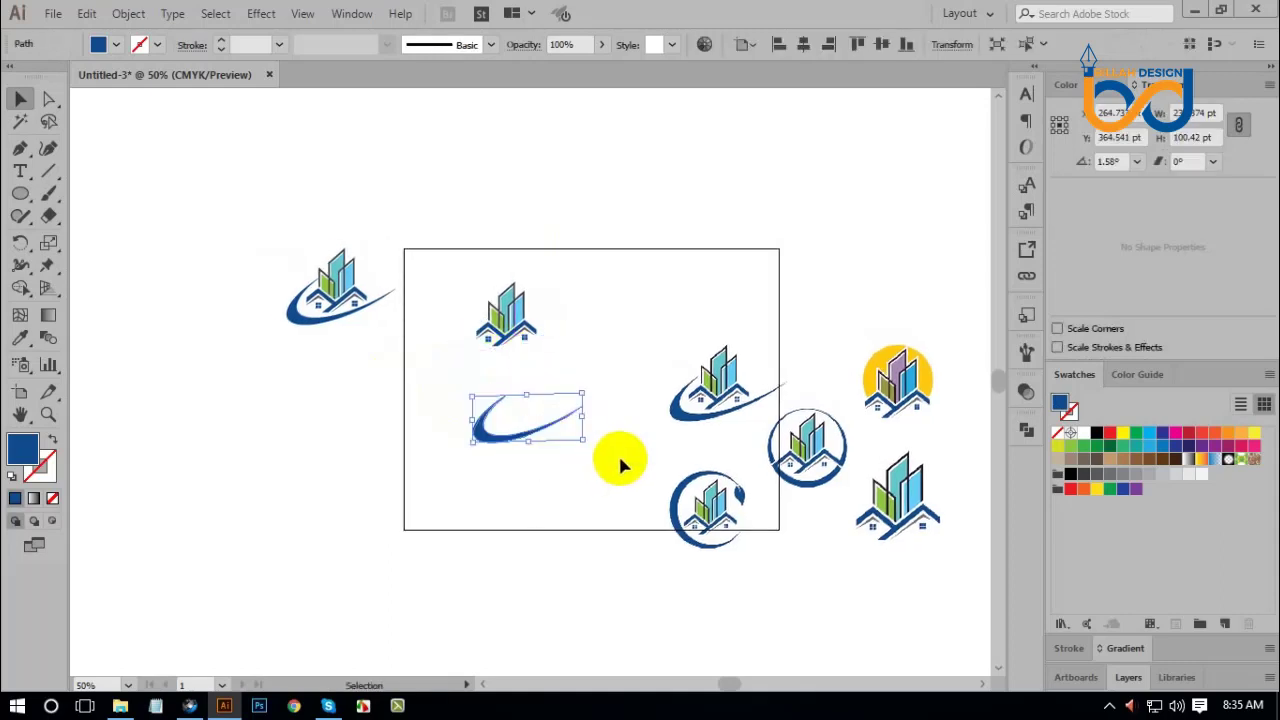
pyautogui.press('Delete')
pyautogui.hotkey('ctrl', '+')
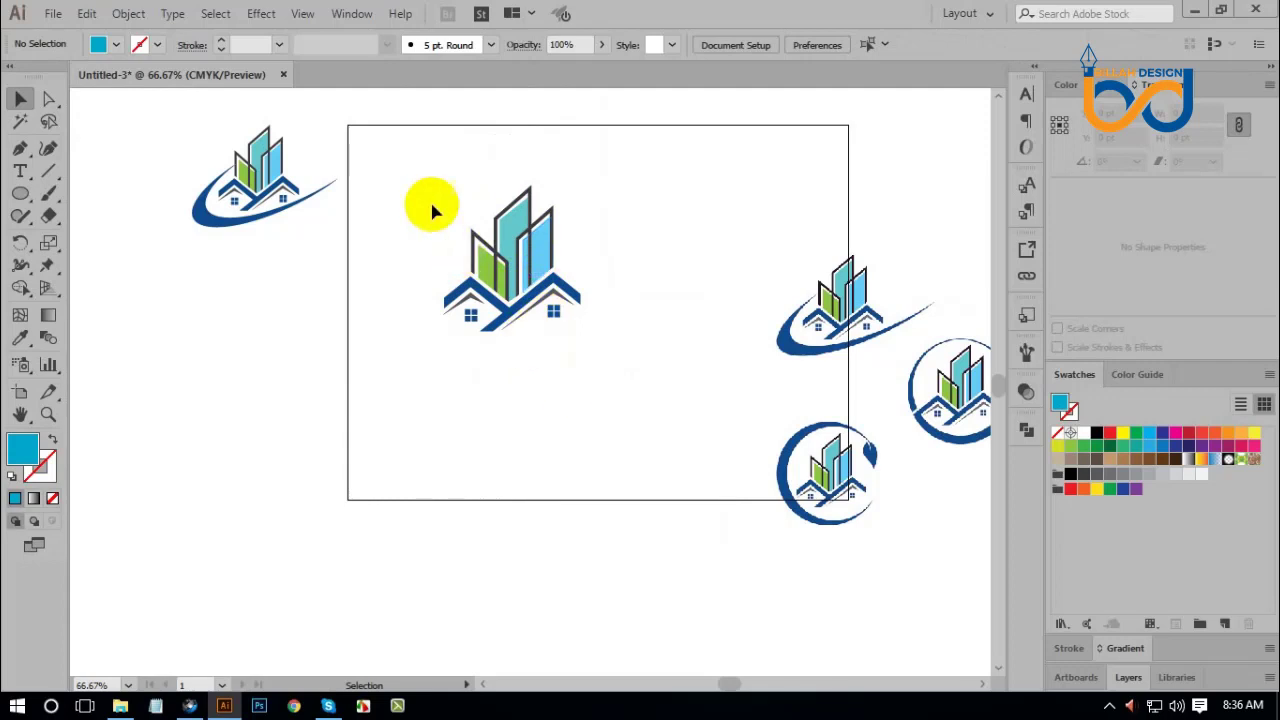
pyautogui.moveTo(424, 182); pyautogui.dragTo(623, 383)
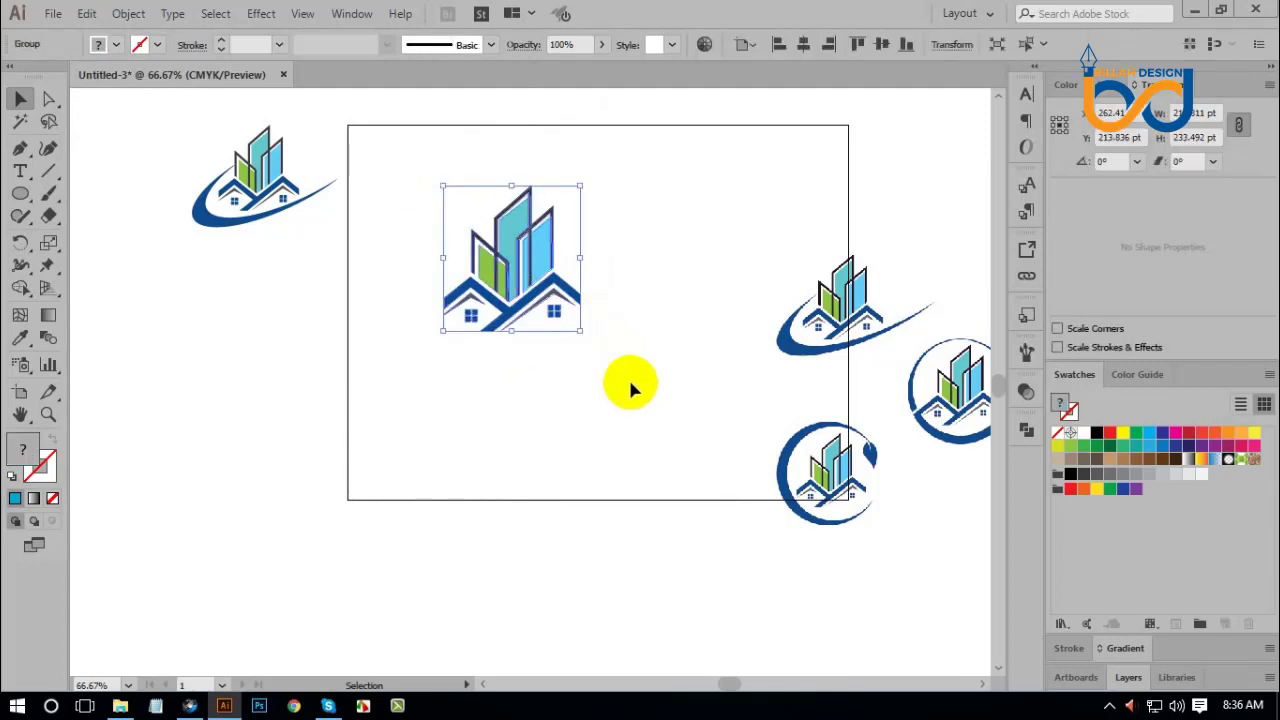
# Ungroup the artboard logo and delete the building bars at its top.
pyautogui.click(630, 388)
pyautogui.click(533, 258)
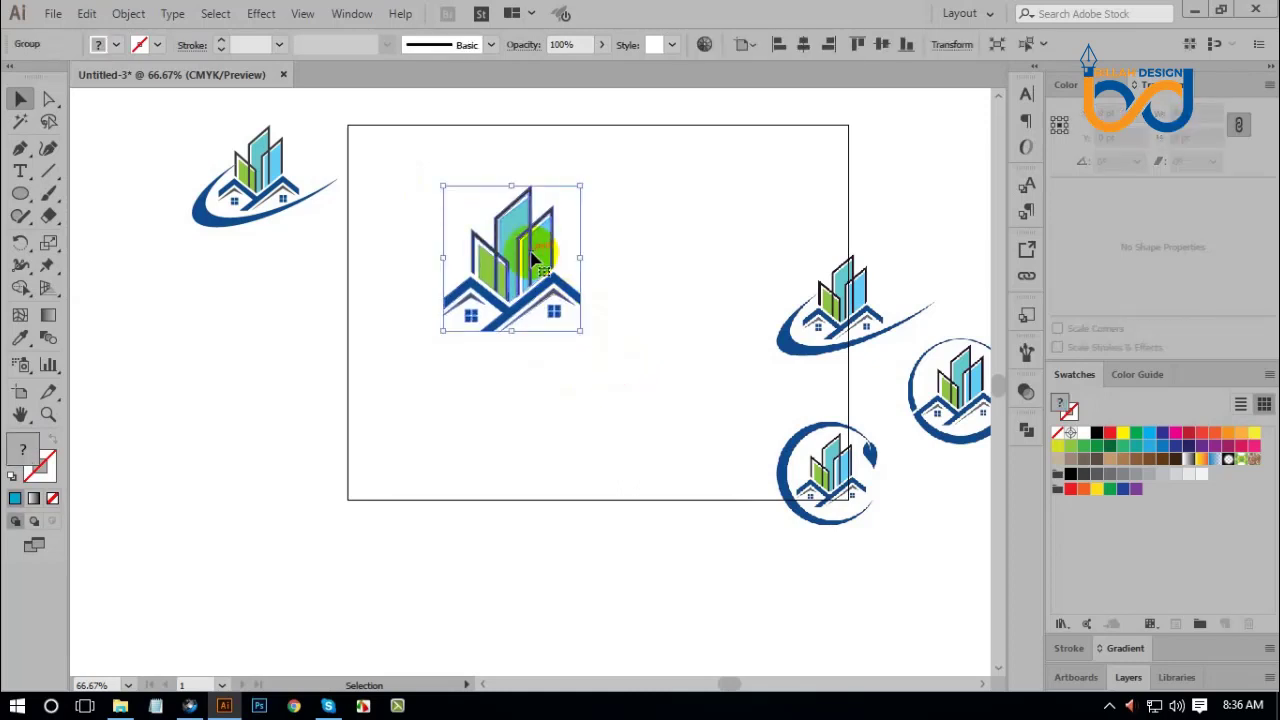
pyautogui.rightClick(533, 258)
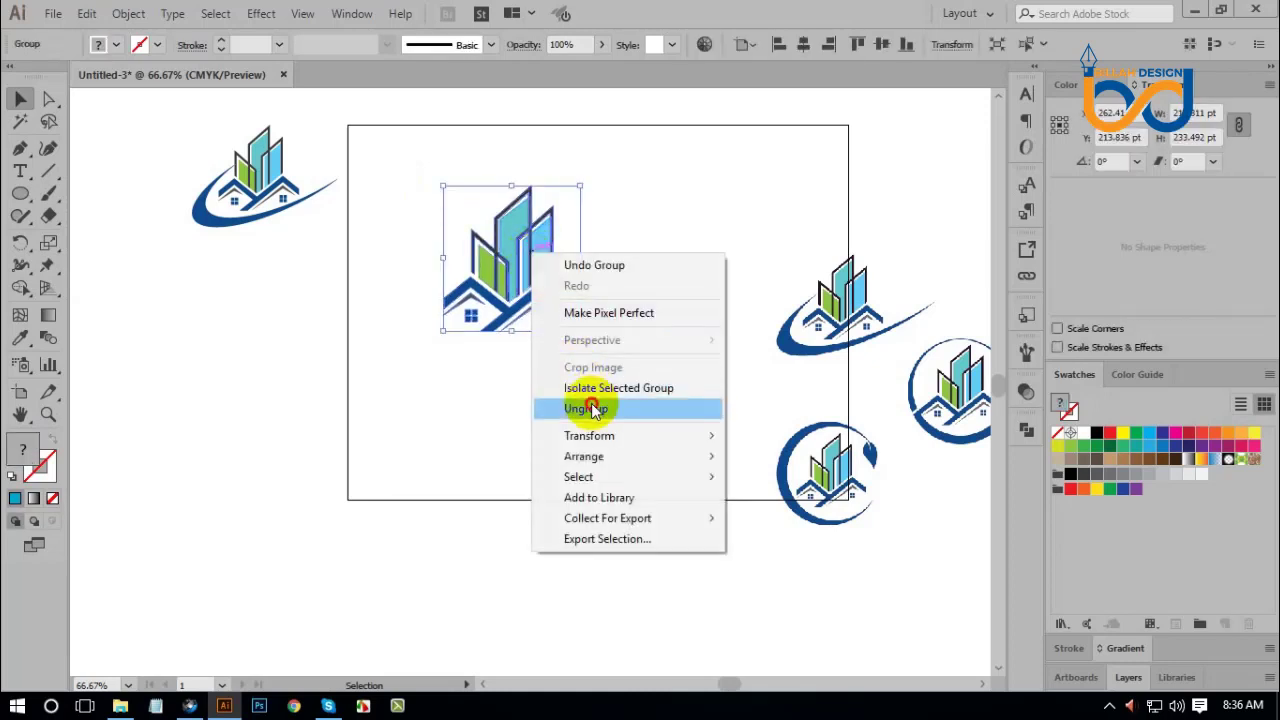
pyautogui.click(514, 403)
pyautogui.click(471, 229)
pyautogui.moveTo(444, 195); pyautogui.dragTo(576, 262)
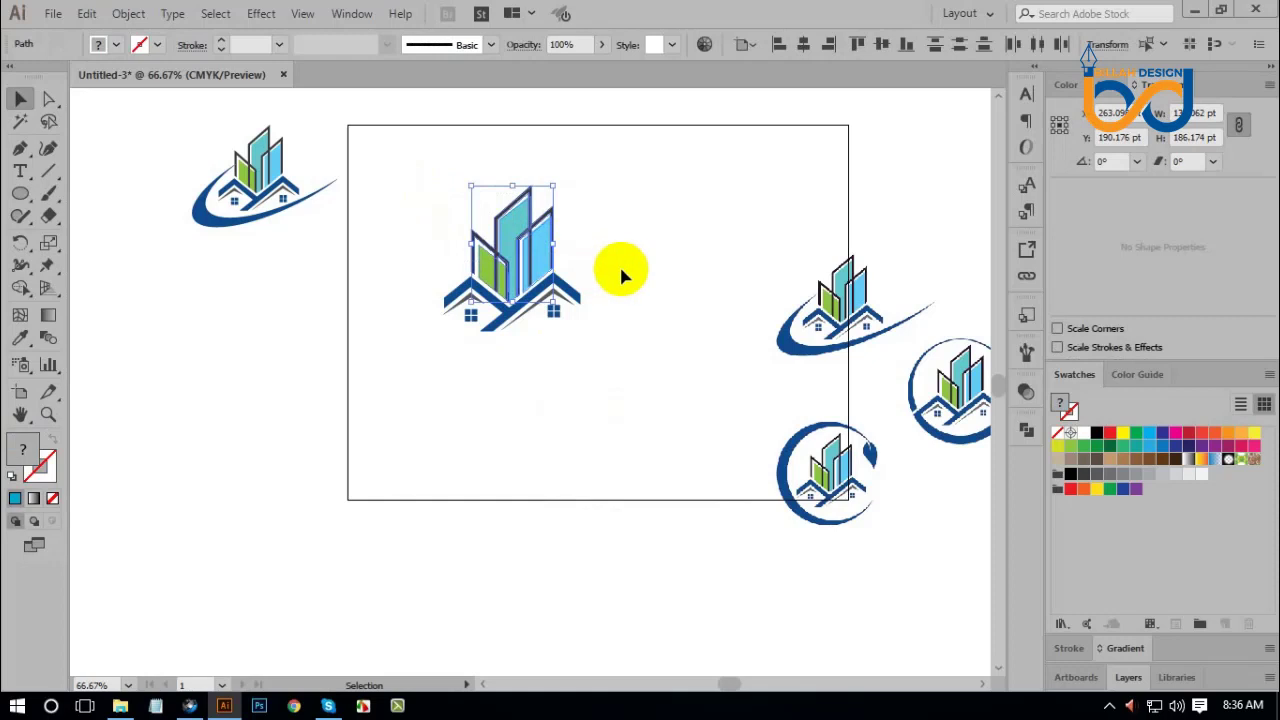
pyautogui.press('Delete')
# Zoom in on the two house roofs and start a Pen path at the left roof apex.
pyautogui.moveTo(586, 389); pyautogui.dragTo(604, 389)
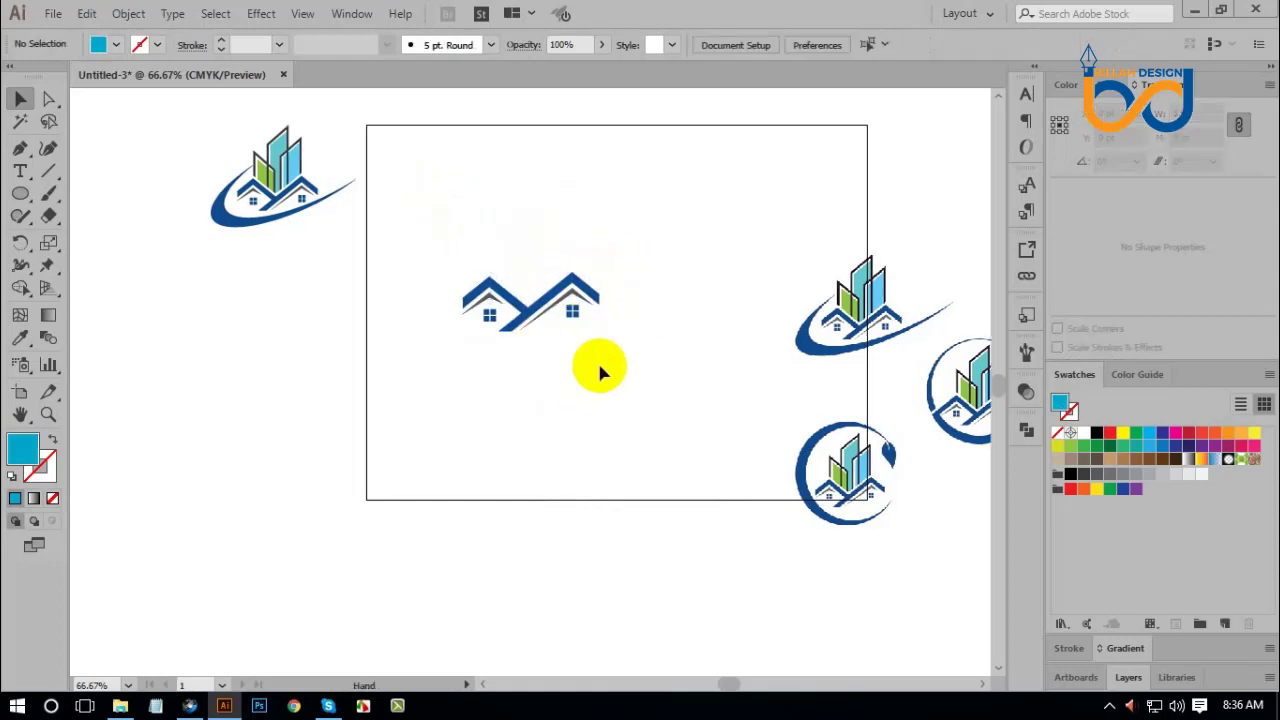
pyautogui.click(574, 313)
pyautogui.click(612, 377)
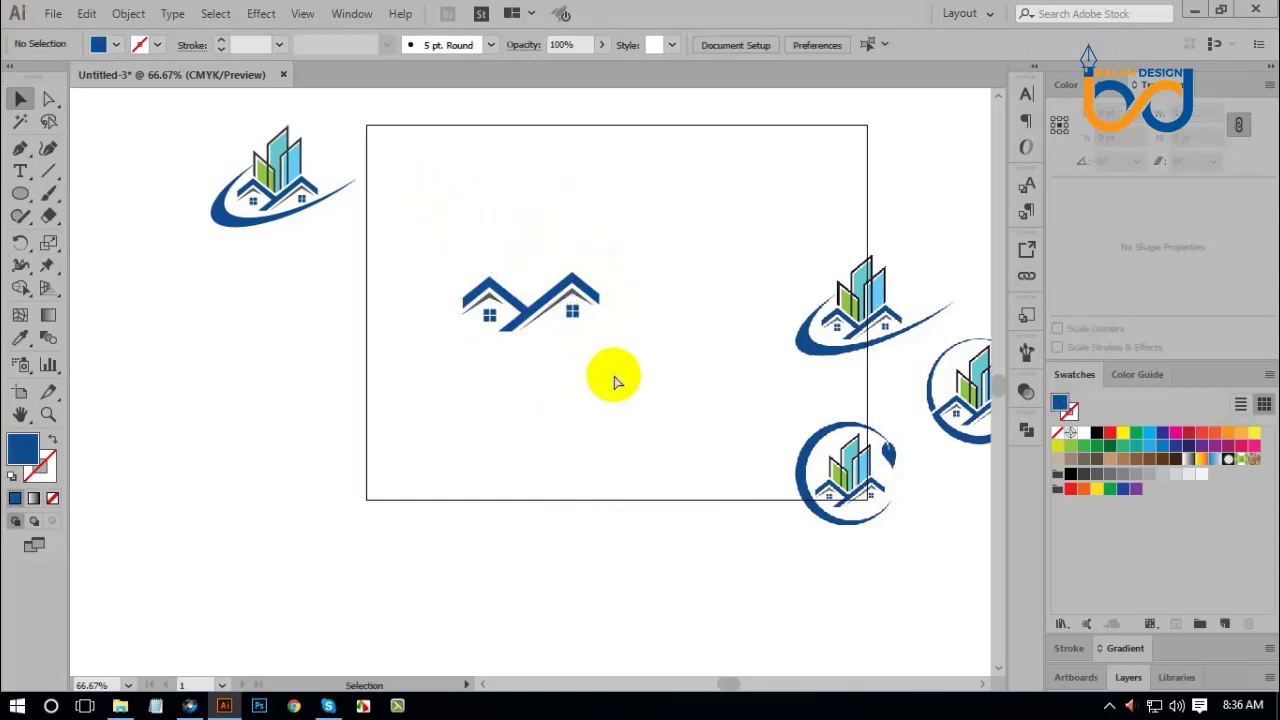
pyautogui.hotkey('ctrl', '=')
pyautogui.hotkey('ctrl', '=')
pyautogui.moveTo(612, 296); pyautogui.dragTo(660, 403)
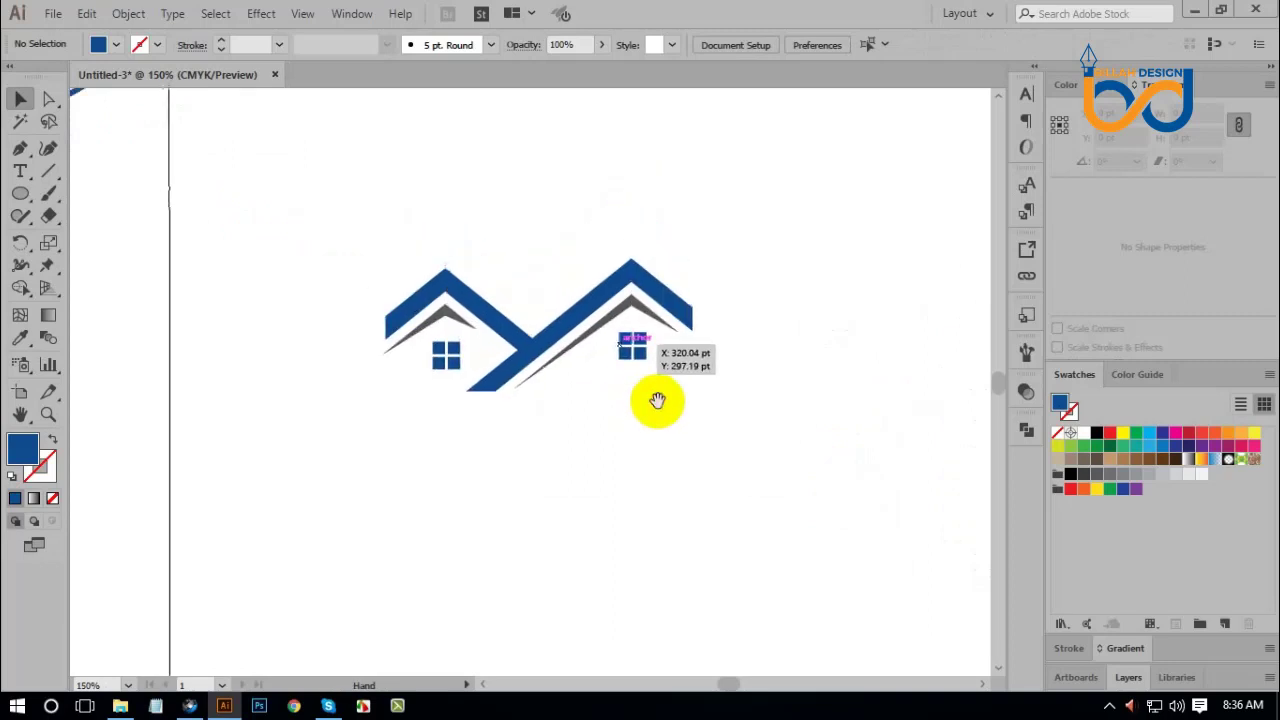
pyautogui.click(22, 149)
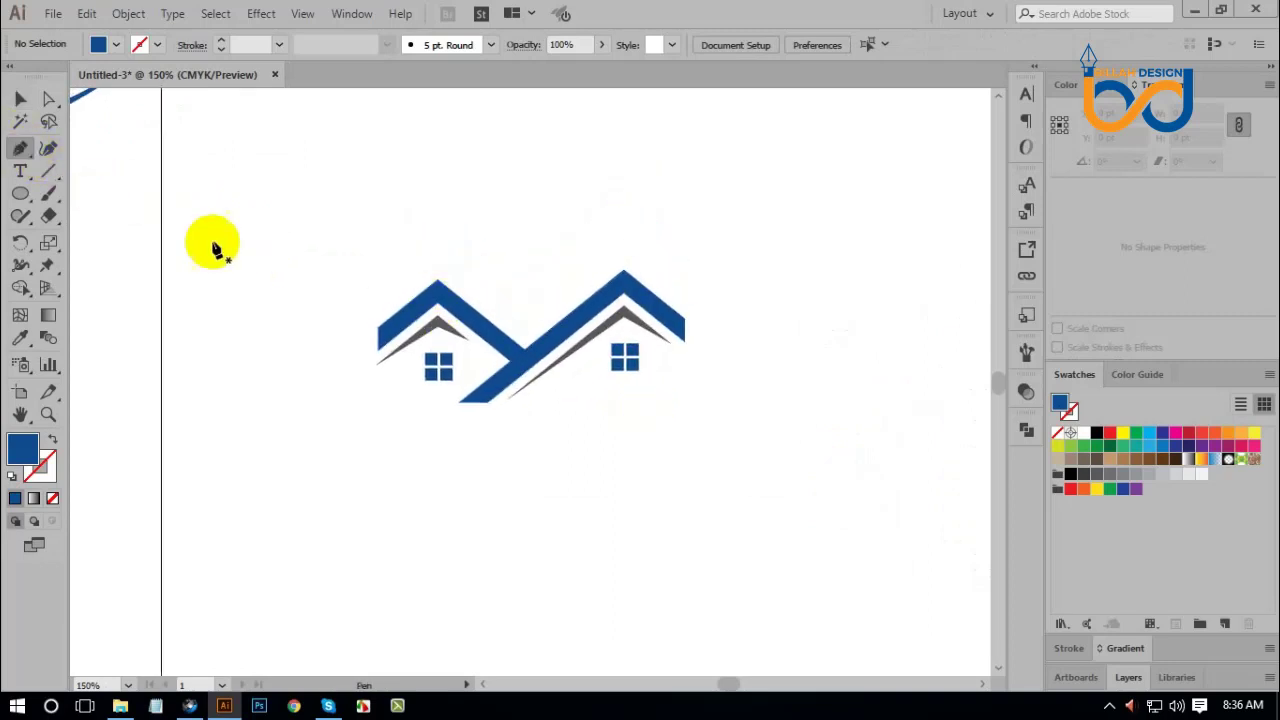
pyautogui.click(437, 281)
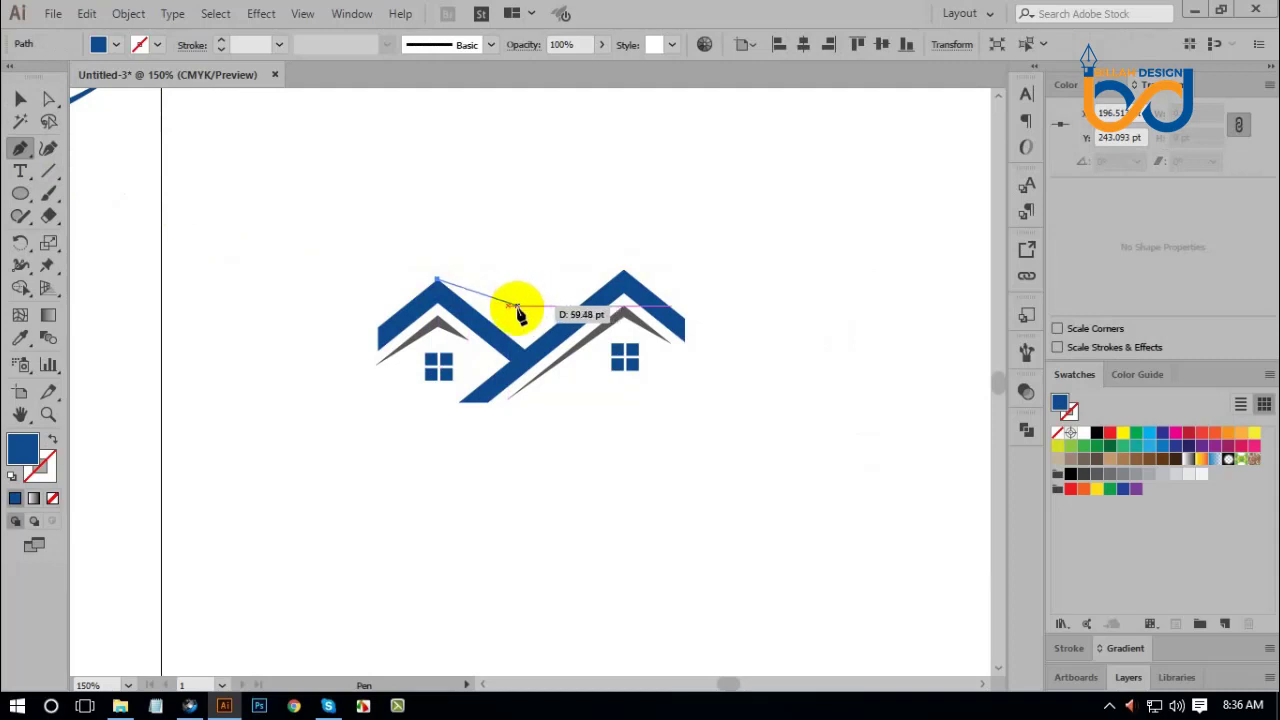
# Close a Pen shape through the roof midpoint, right apex and valley back to the left apex.
pyautogui.click(517, 304)
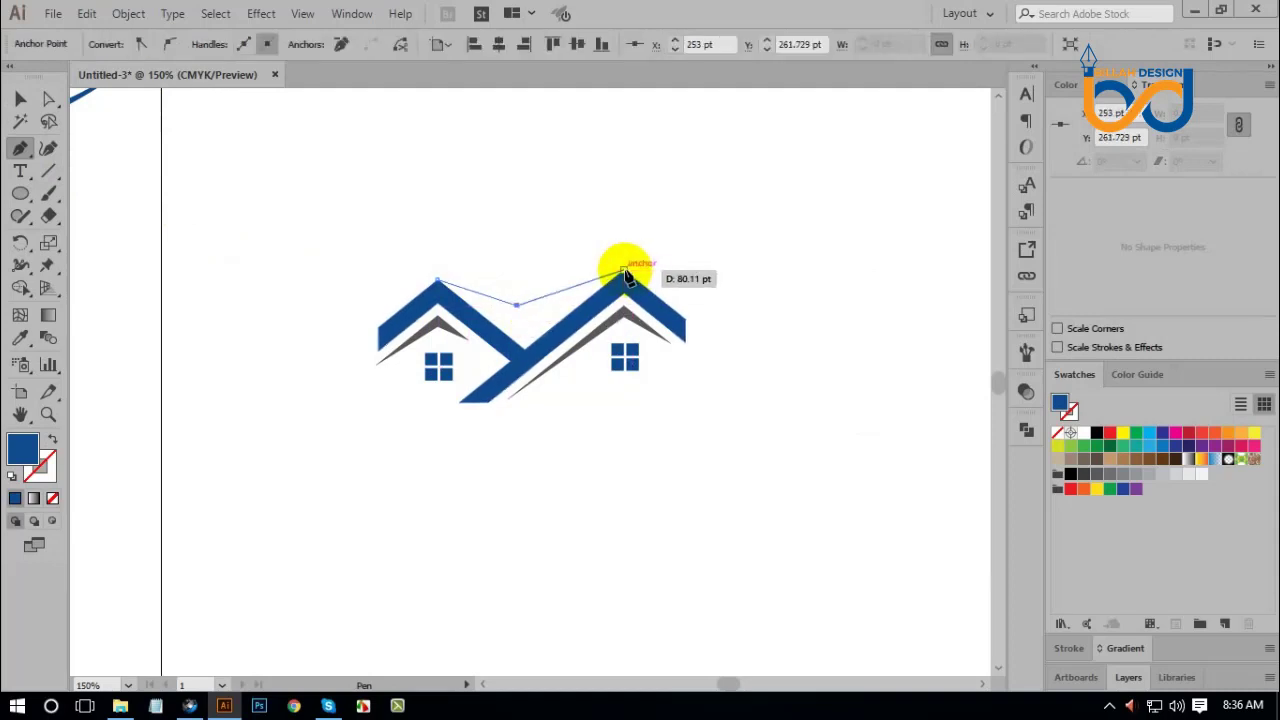
pyautogui.click(623, 270)
pyautogui.click(525, 360)
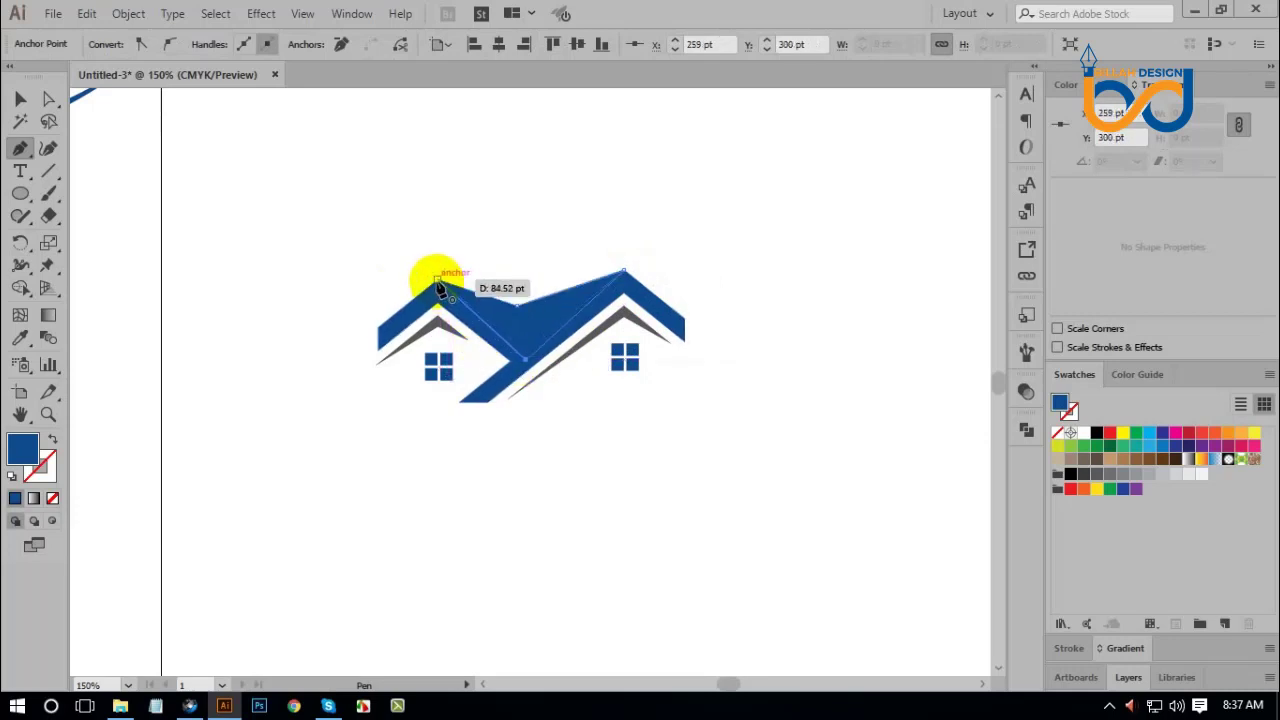
pyautogui.click(437, 284)
pyautogui.click(20, 99)
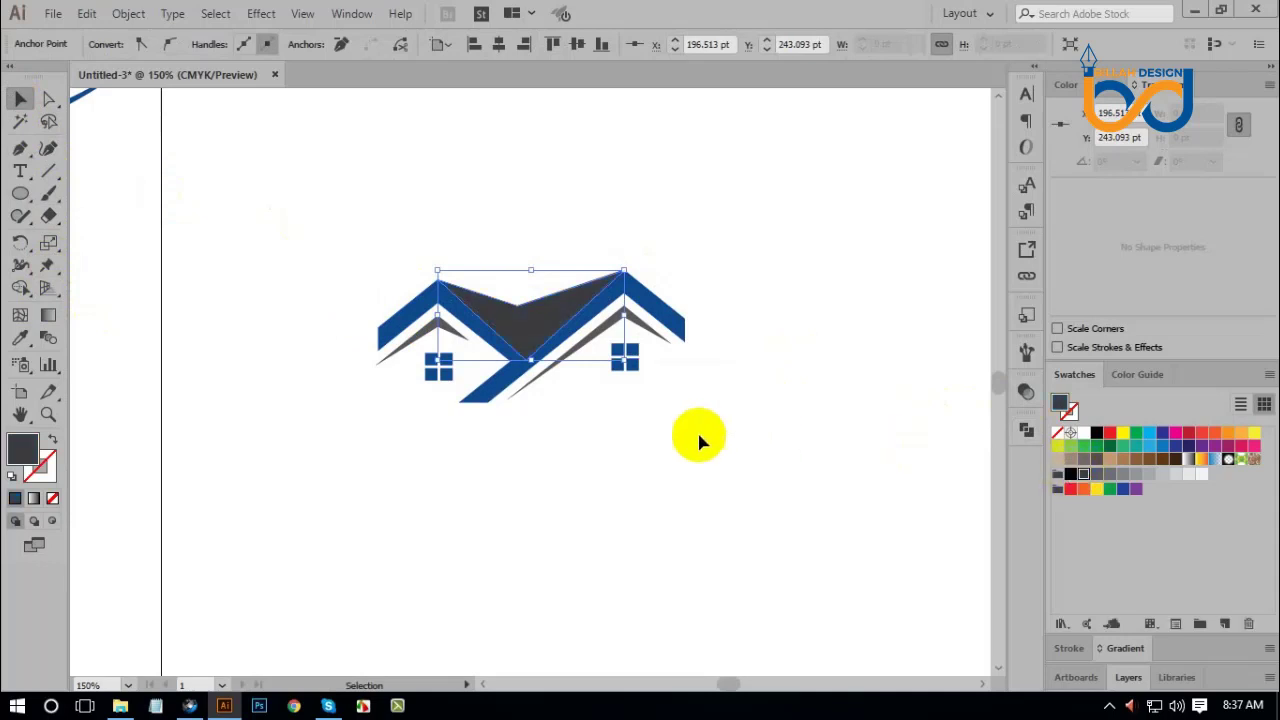
# Send the new dark grey shape to the back, behind the blue roofs.
pyautogui.rightClick(532, 316)
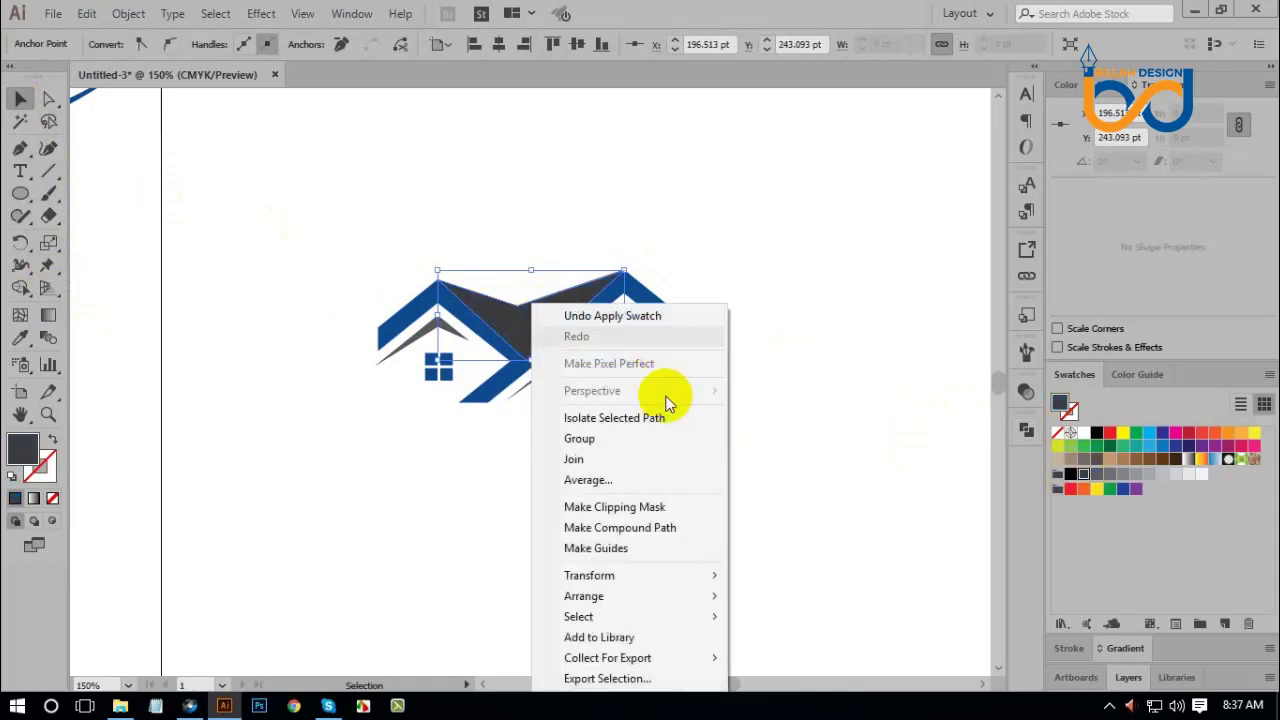
pyautogui.moveTo(600, 595)
pyautogui.click(787, 658)
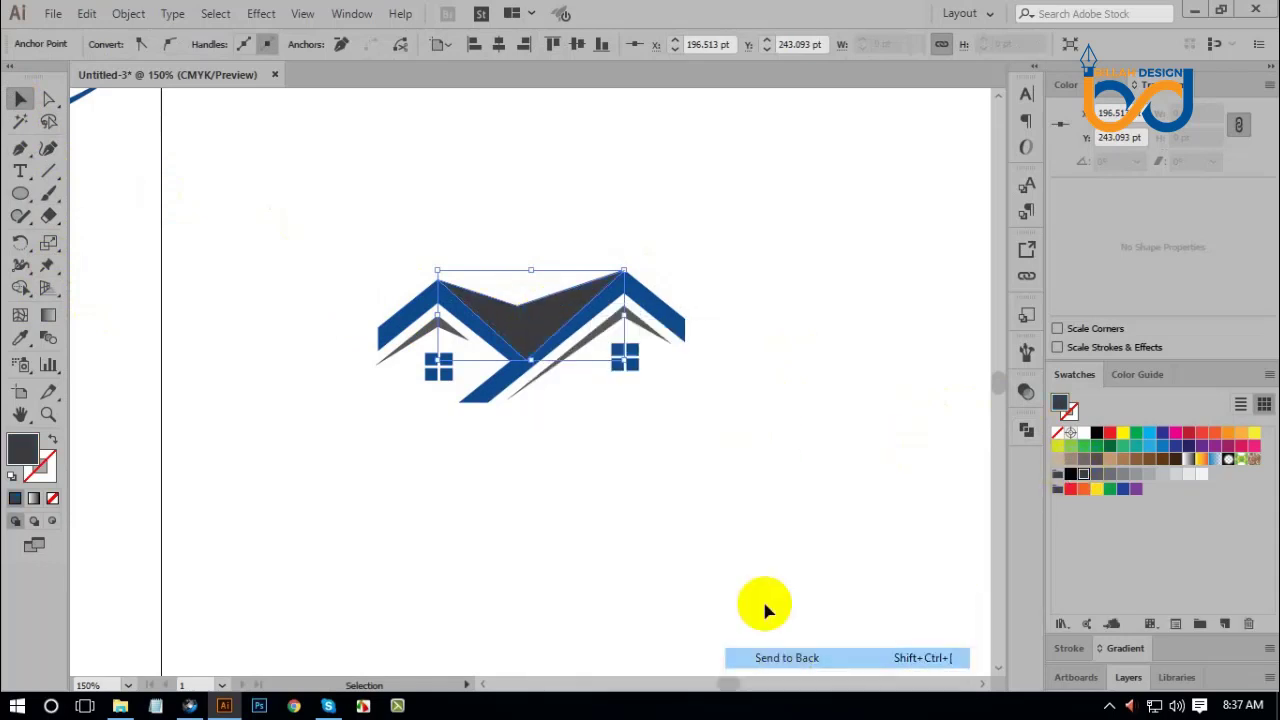
pyautogui.click(690, 526)
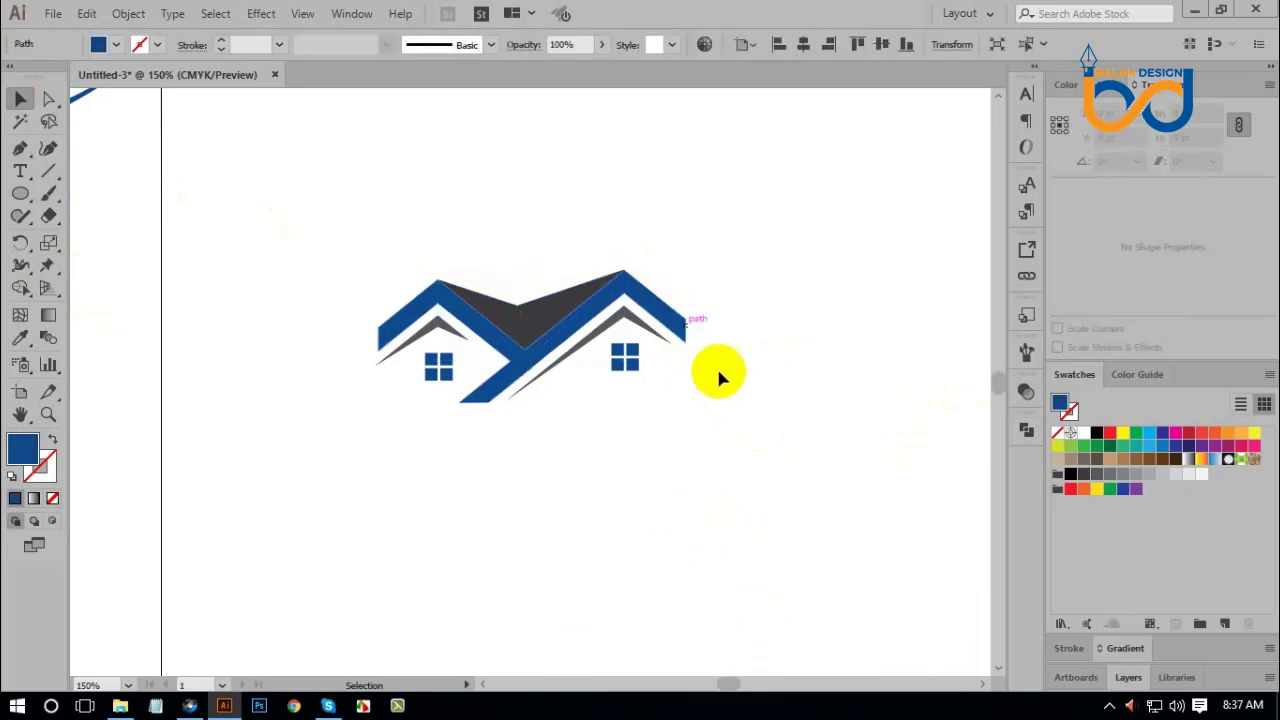
# Apply a 3 pt Offset Path to the house logo artwork.
pyautogui.moveTo(720, 371); pyautogui.dragTo(357, 229)
pyautogui.click(128, 13)
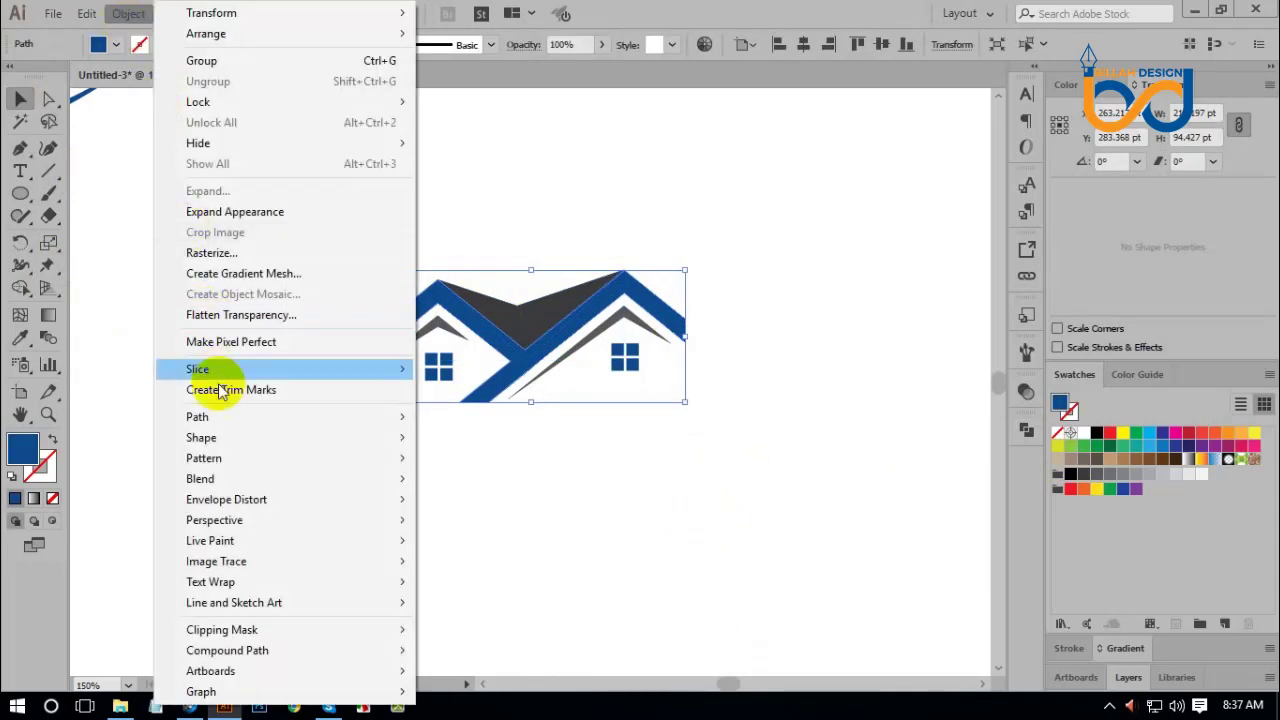
pyautogui.moveTo(245, 428)
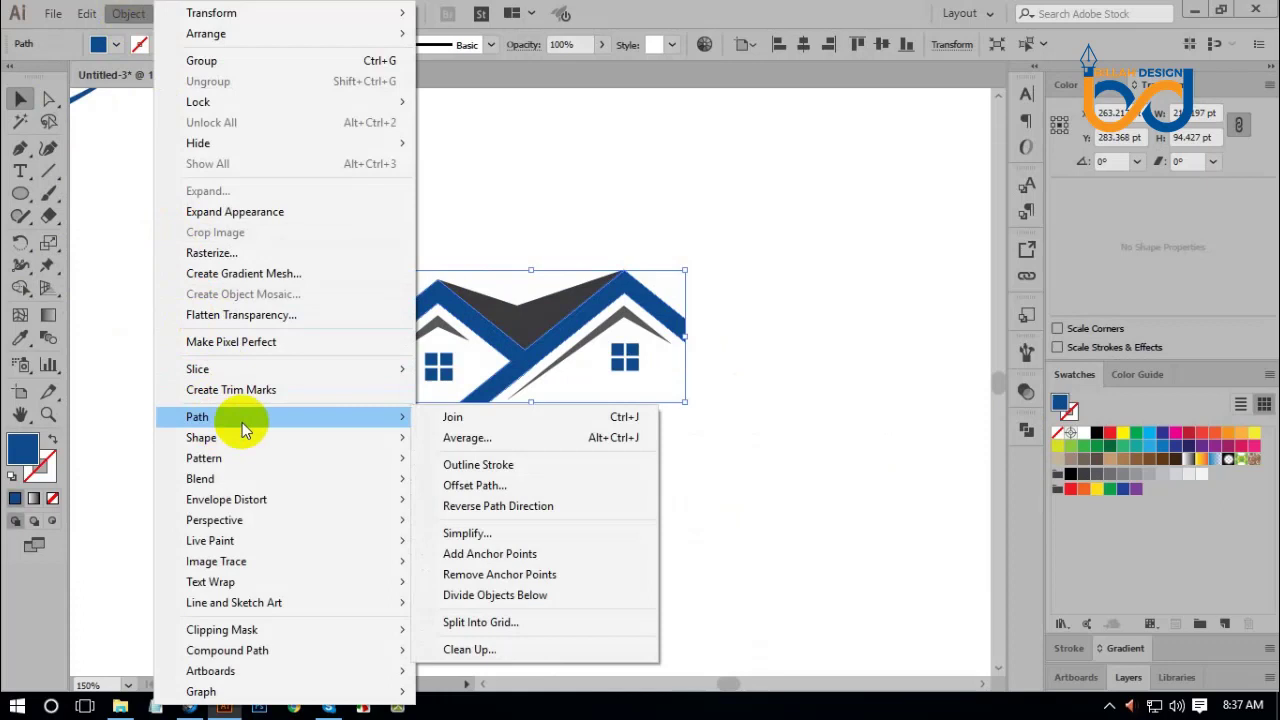
pyautogui.click(470, 486)
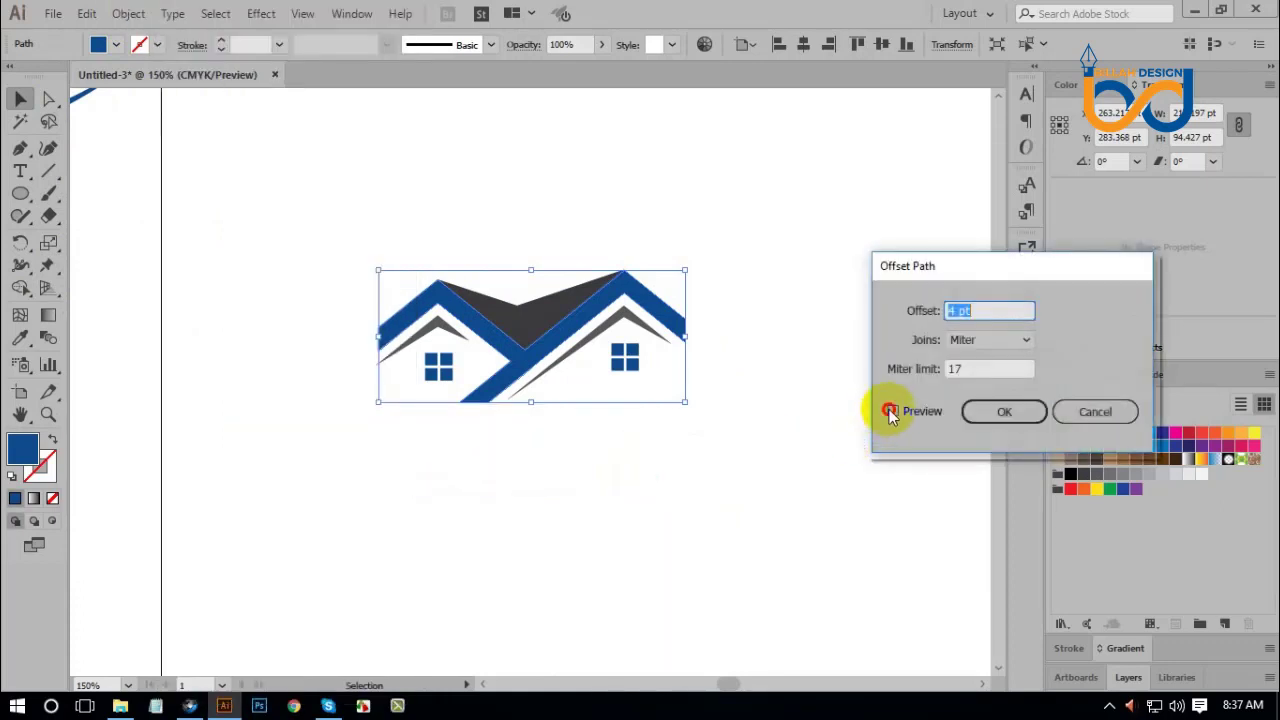
pyautogui.click(889, 410)
pyautogui.doubleClick(955, 311)
pyautogui.write('3')
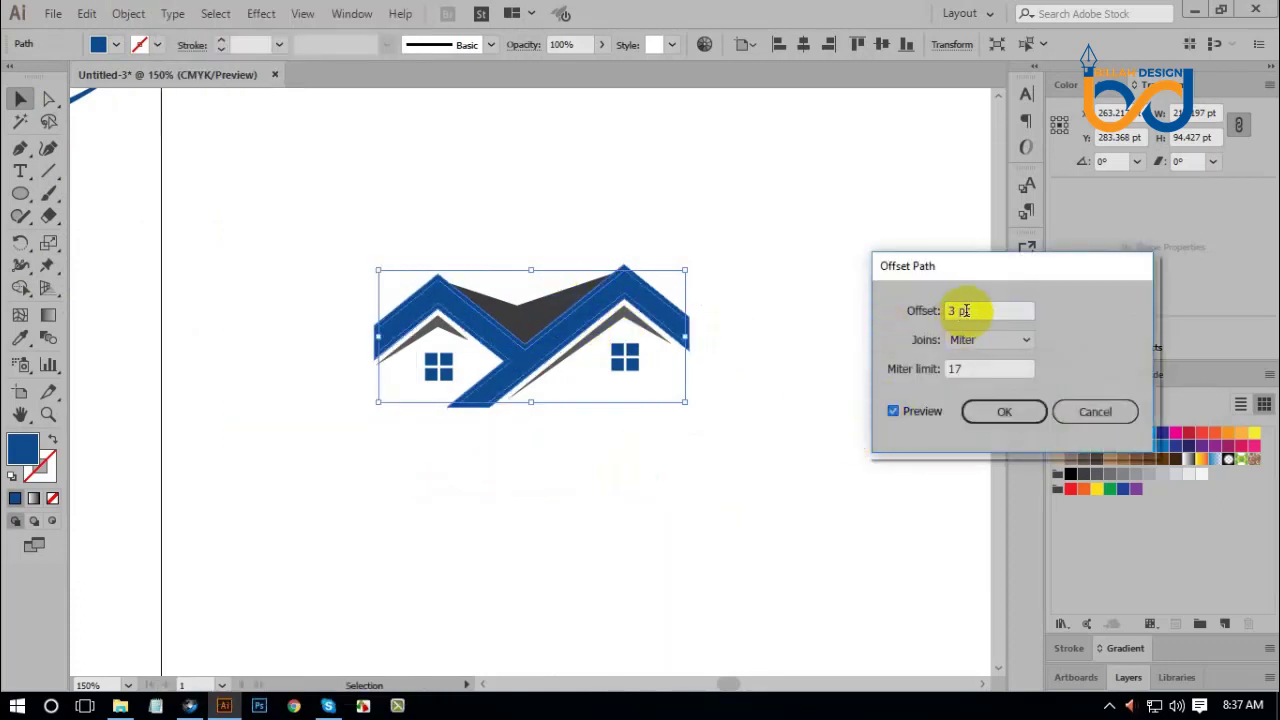
pyautogui.click(1008, 414)
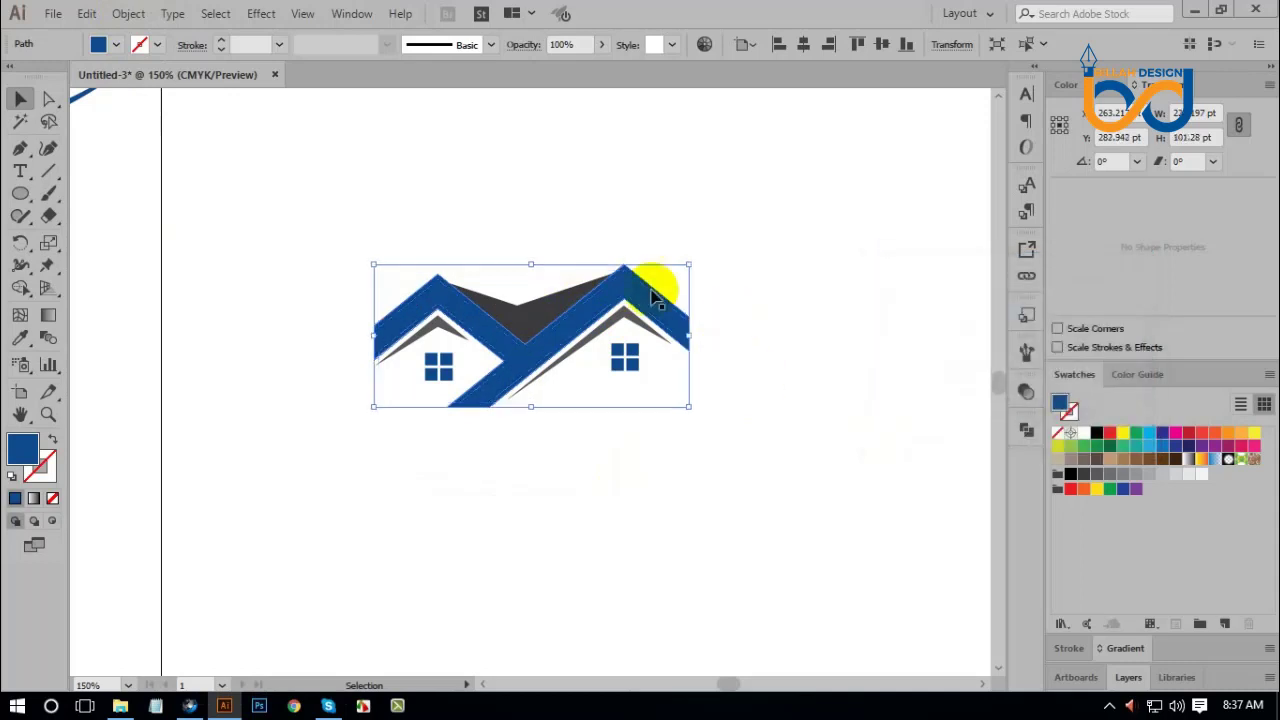
# Subtract the offset outline from the dark grey shape with Pathfinder Minus Front.
pyautogui.click(537, 311)
pyautogui.click(1028, 430)
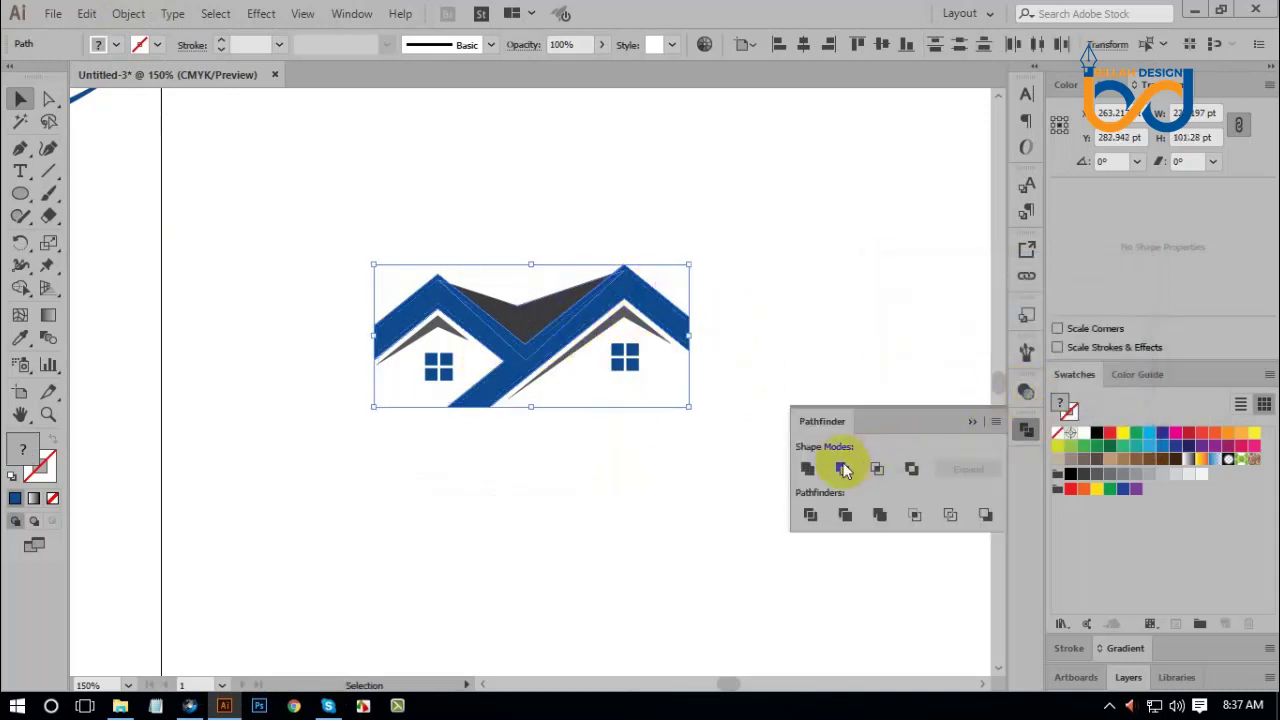
pyautogui.click(889, 460)
pyautogui.click(1026, 430)
pyautogui.click(741, 464)
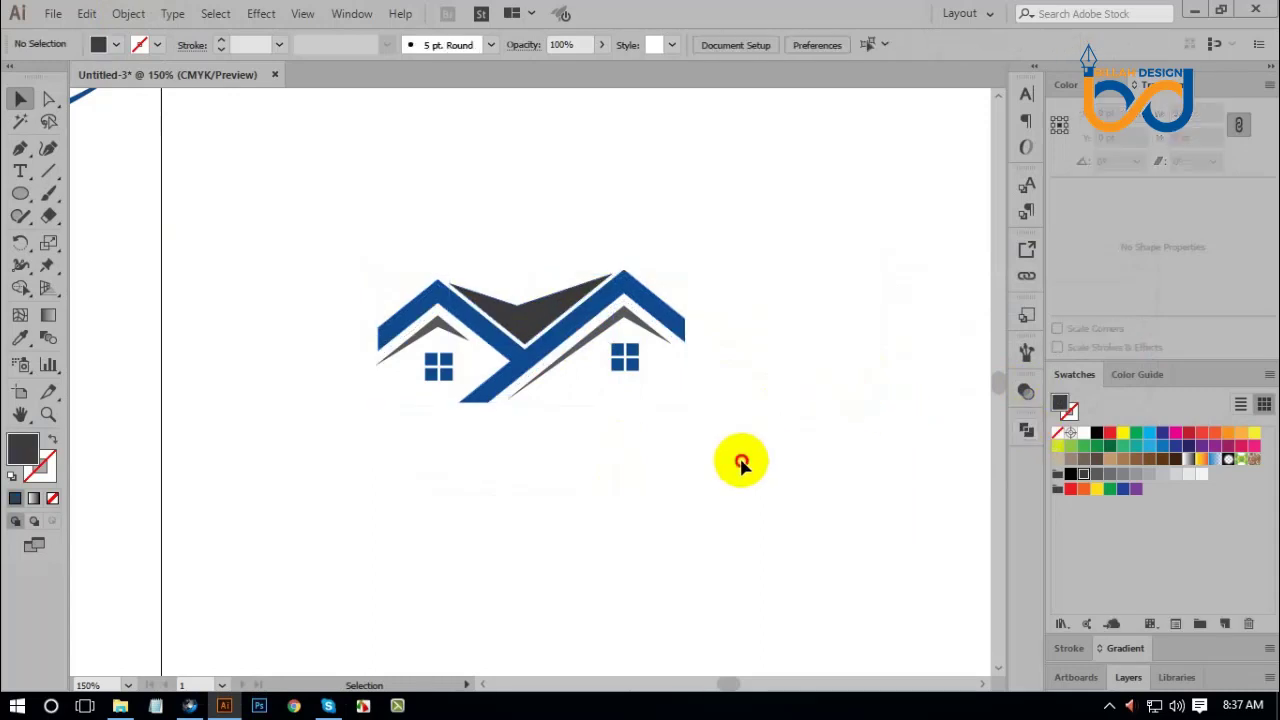
# Zoom out and shift the right-hand logo variants slightly further right.
pyautogui.hotkey('ctrl', '-')
pyautogui.hotkey('ctrl', '-')
pyautogui.hotkey('ctrl', '-')
pyautogui.hotkey('ctrl', '+')
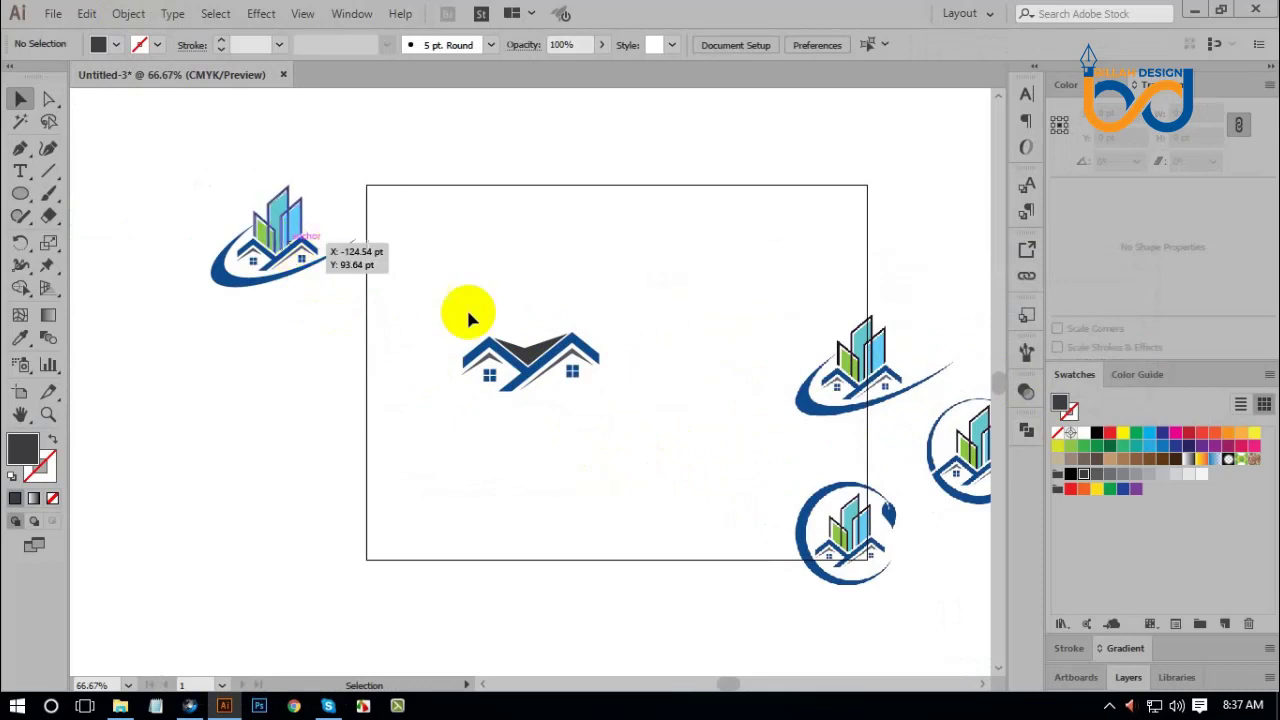
pyautogui.moveTo(829, 371); pyautogui.dragTo(849, 371)
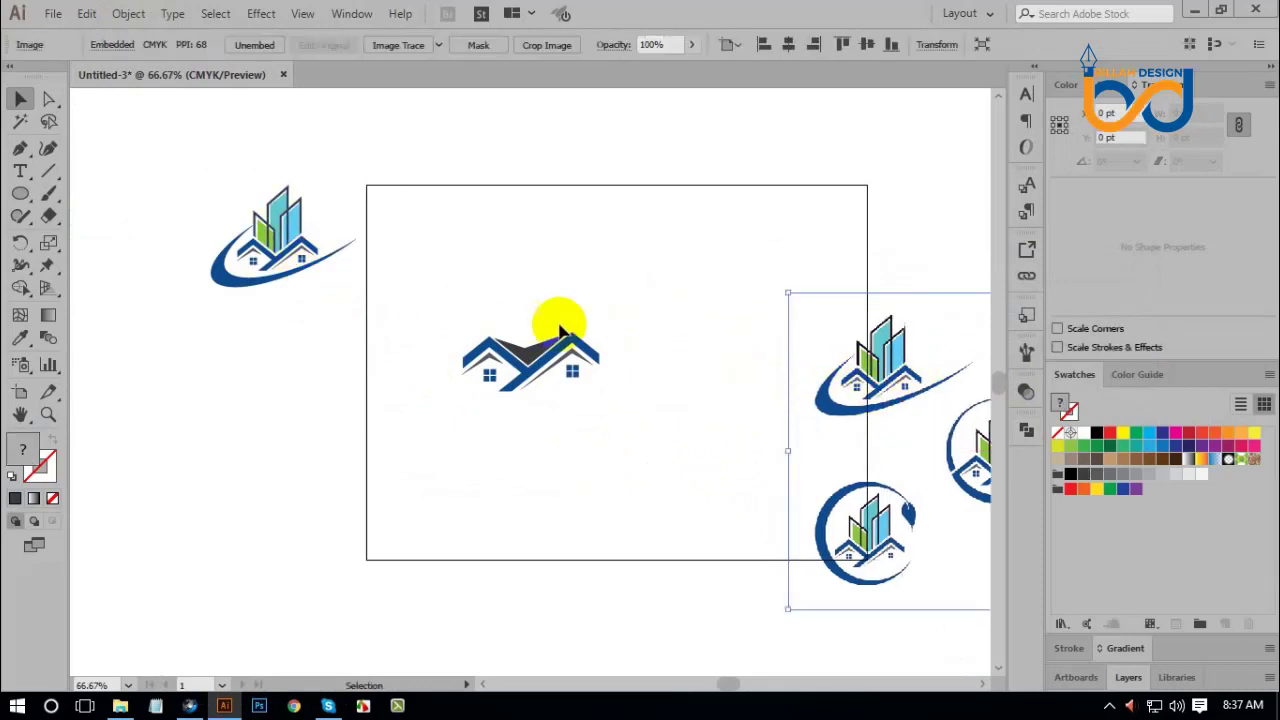
pyautogui.click(487, 375)
# Duplicate the house logo and place the copy left of the artboard, below the first logo.
pyautogui.moveTo(598, 388); pyautogui.dragTo(692, 258)
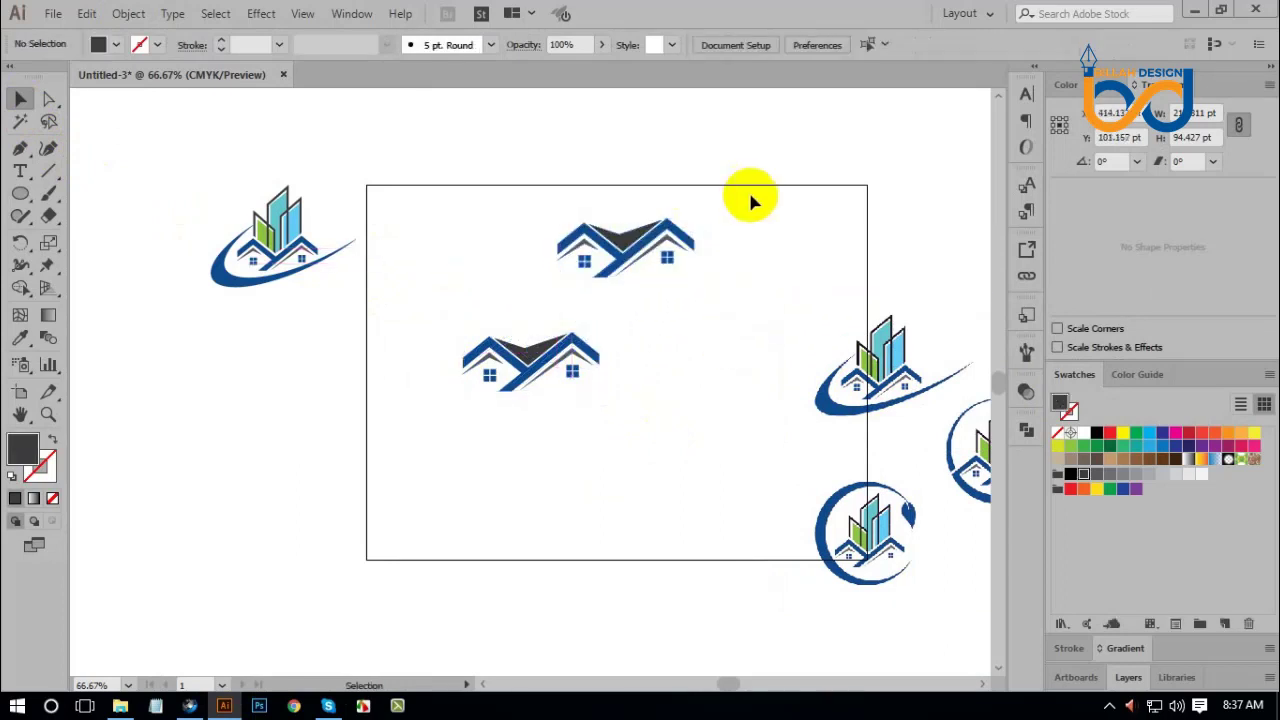
pyautogui.moveTo(751, 200); pyautogui.dragTo(534, 290)
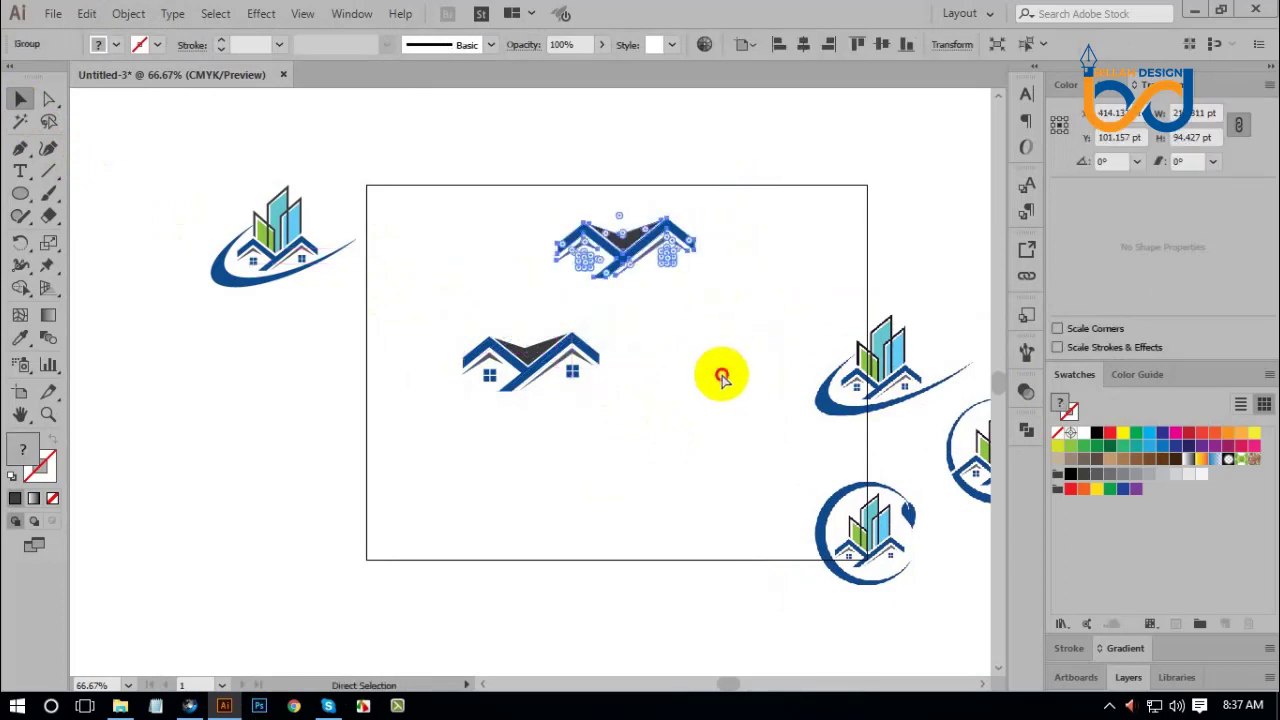
pyautogui.click(716, 372)
pyautogui.moveTo(634, 266); pyautogui.dragTo(393, 424)
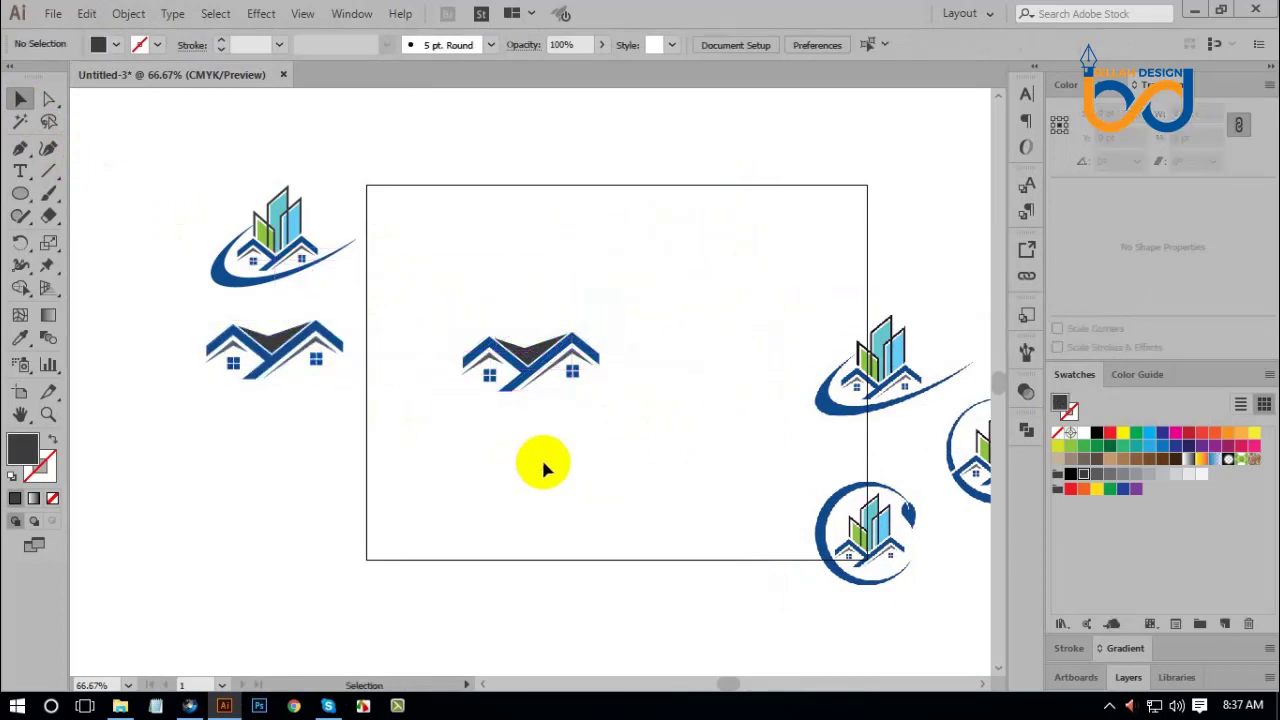
pyautogui.click(57, 102)
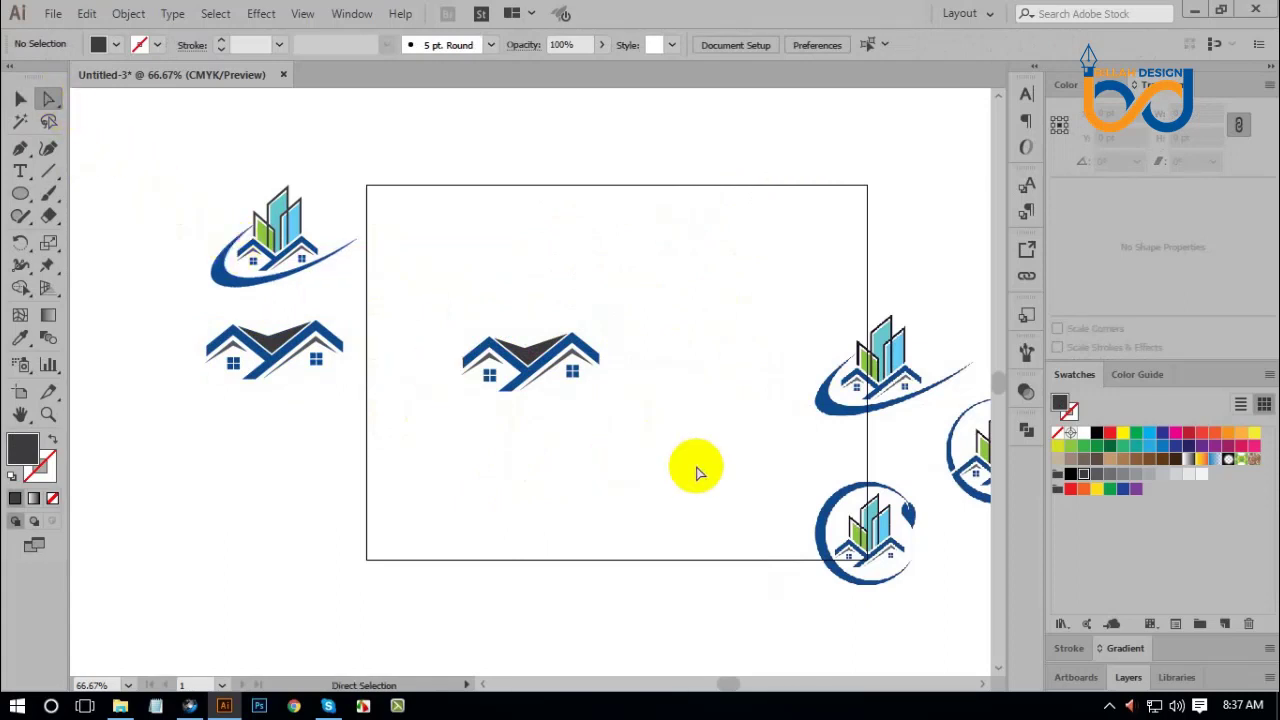
pyautogui.hotkey('ctrl', '+')
pyautogui.hotkey('ctrl', '+')
pyautogui.moveTo(714, 437); pyautogui.dragTo(766, 441)
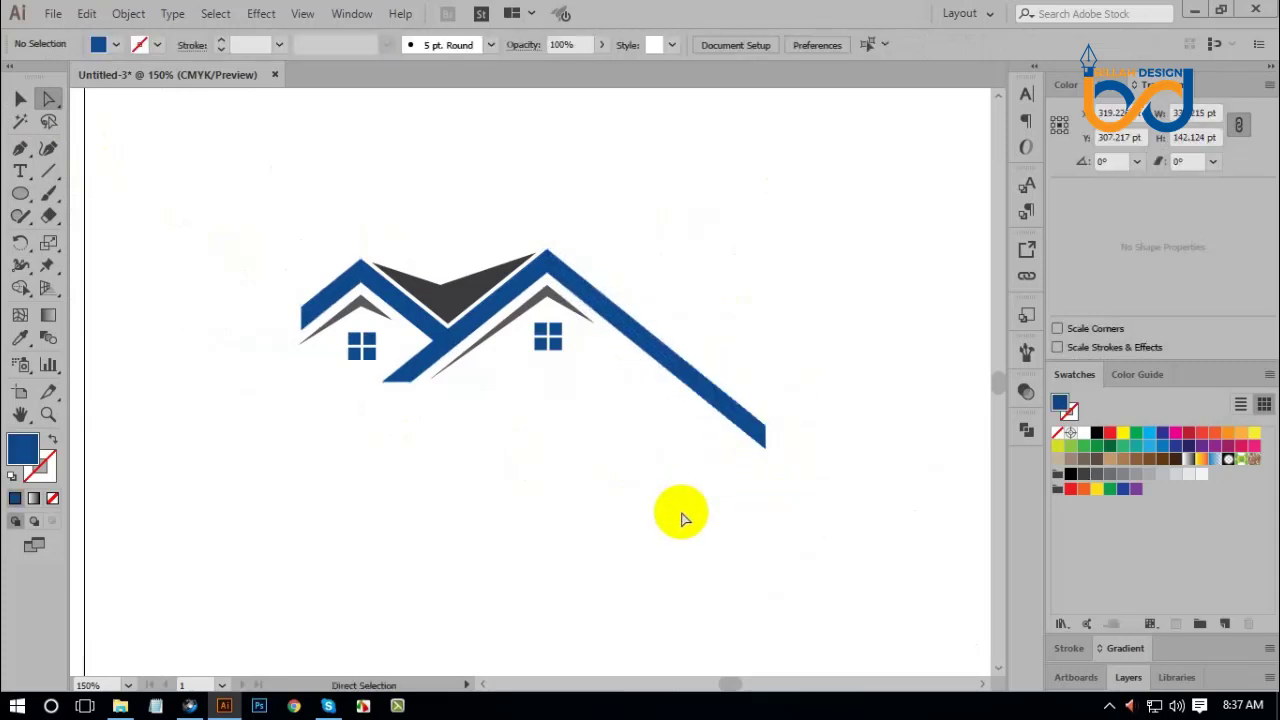
# Stretch the right roof end down-right and the left roof end down-left.
pyautogui.moveTo(530, 495); pyautogui.dragTo(691, 517)
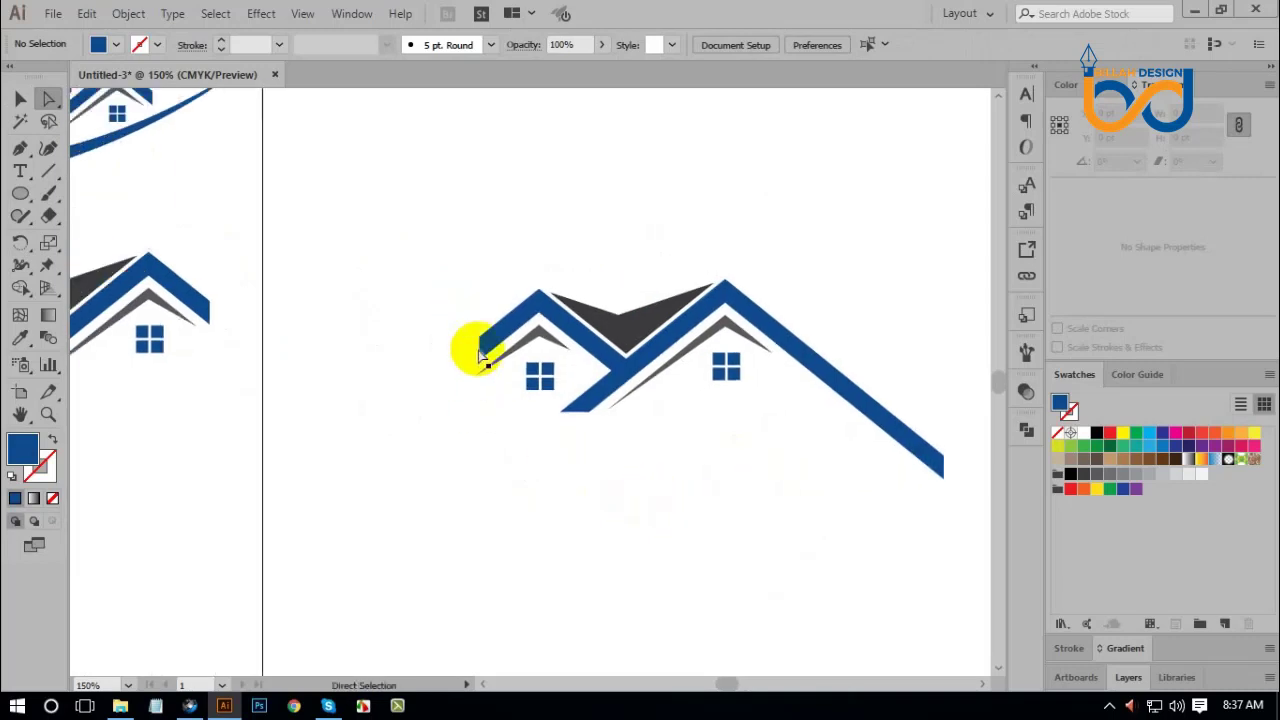
pyautogui.moveTo(483, 345); pyautogui.dragTo(361, 439)
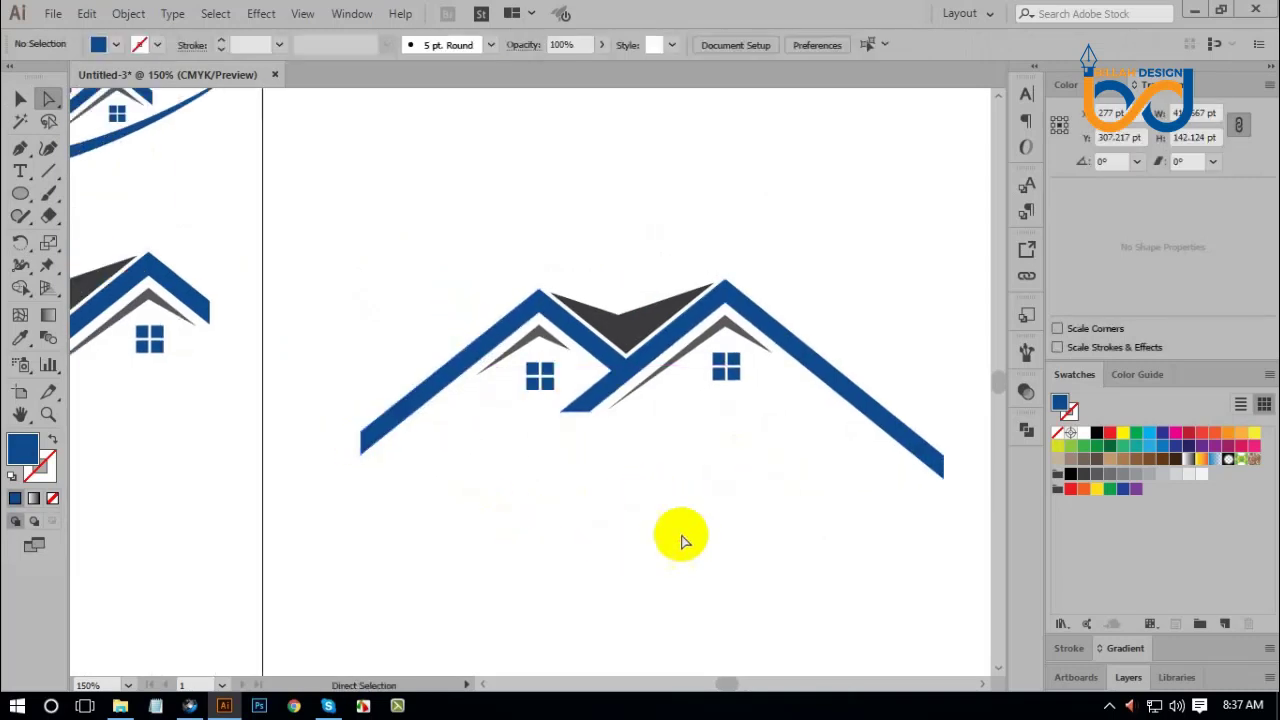
pyautogui.moveTo(680, 534); pyautogui.dragTo(680, 509)
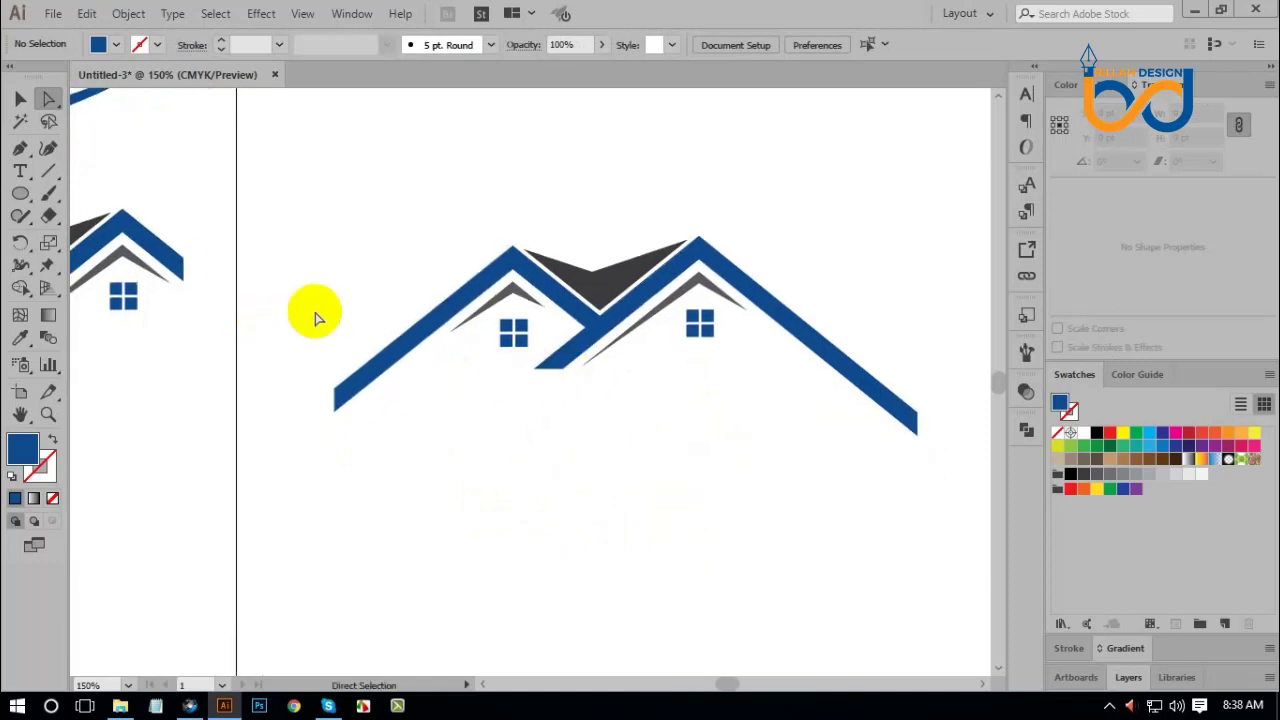
# Draw a rectangle across the roof bottoms and widen it past the left roof.
pyautogui.moveTo(24, 197); pyautogui.dragTo(63, 191)
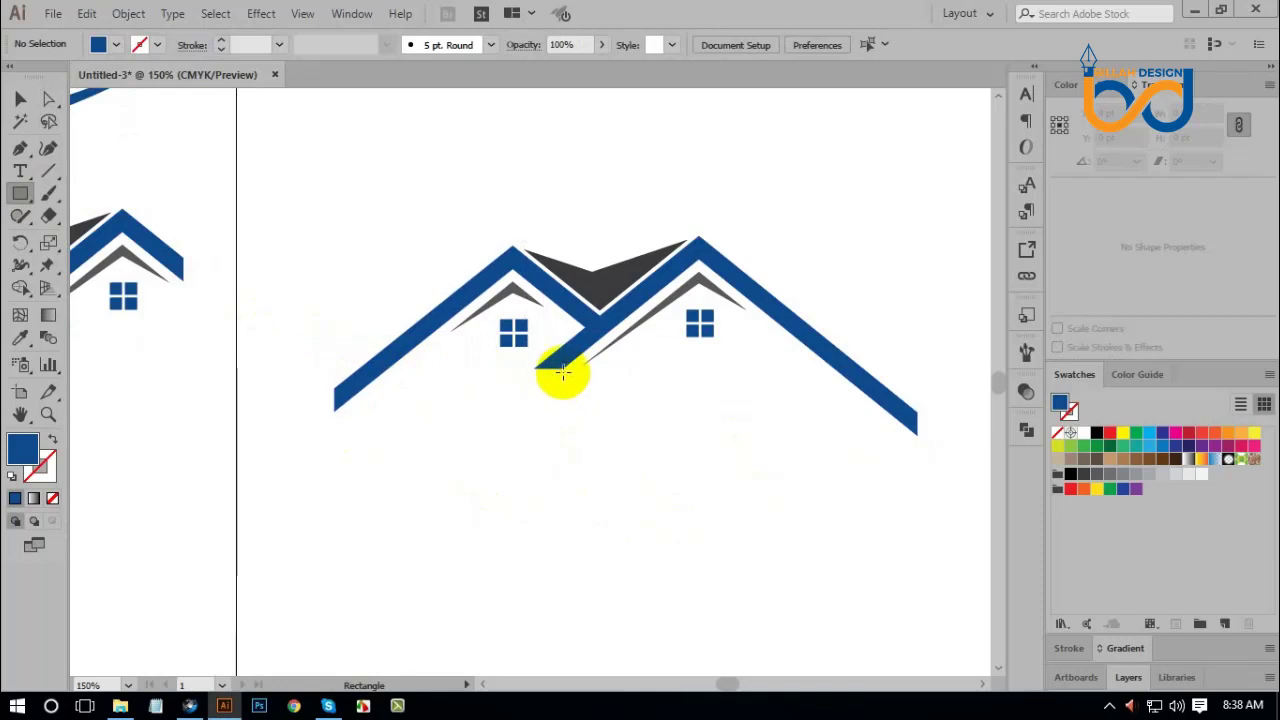
pyautogui.moveTo(562, 368)
pyautogui.mouseDown()
pyautogui.moveTo(703, 429)
pyautogui.moveTo(950, 461)
pyautogui.mouseUp()
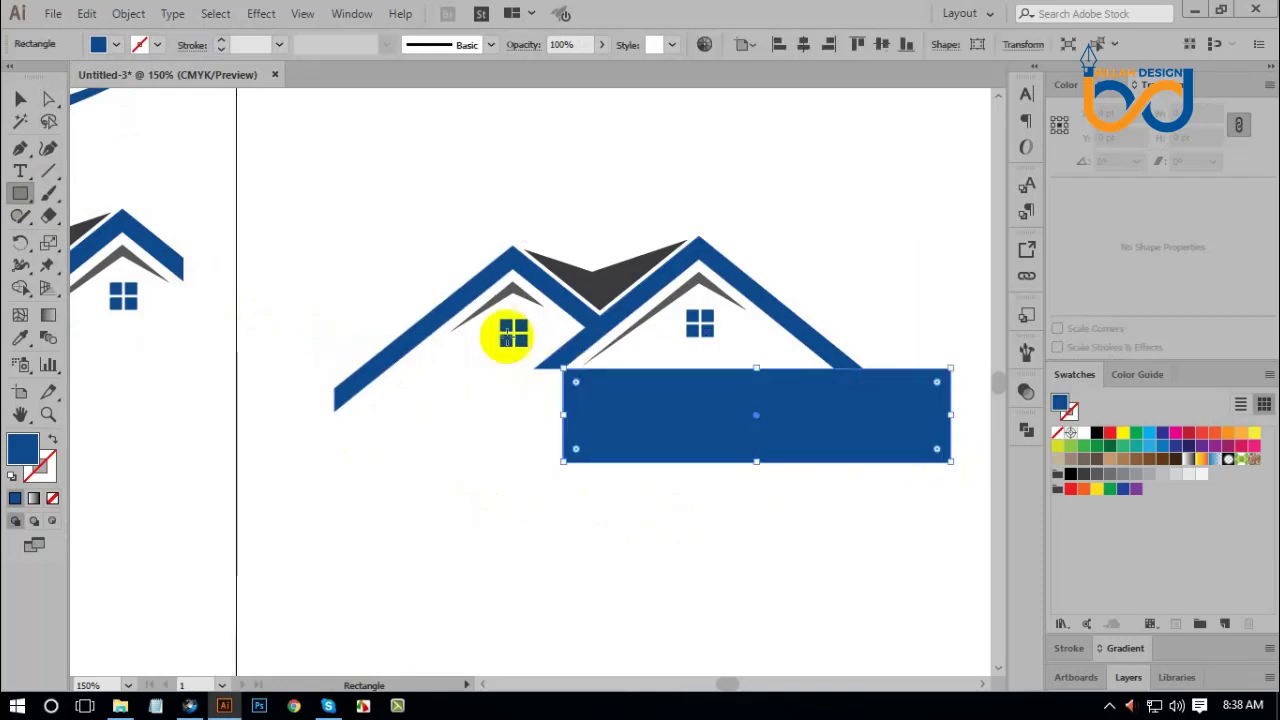
pyautogui.click(21, 101)
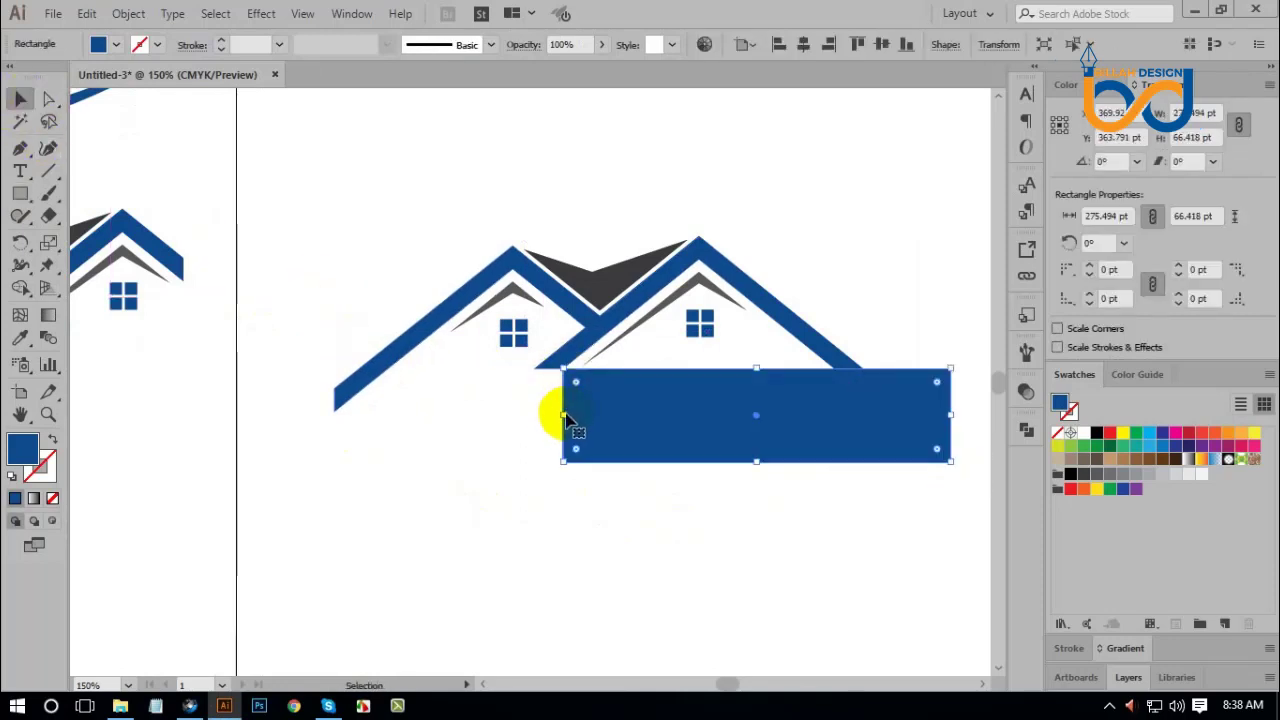
pyautogui.moveTo(566, 416); pyautogui.dragTo(285, 416)
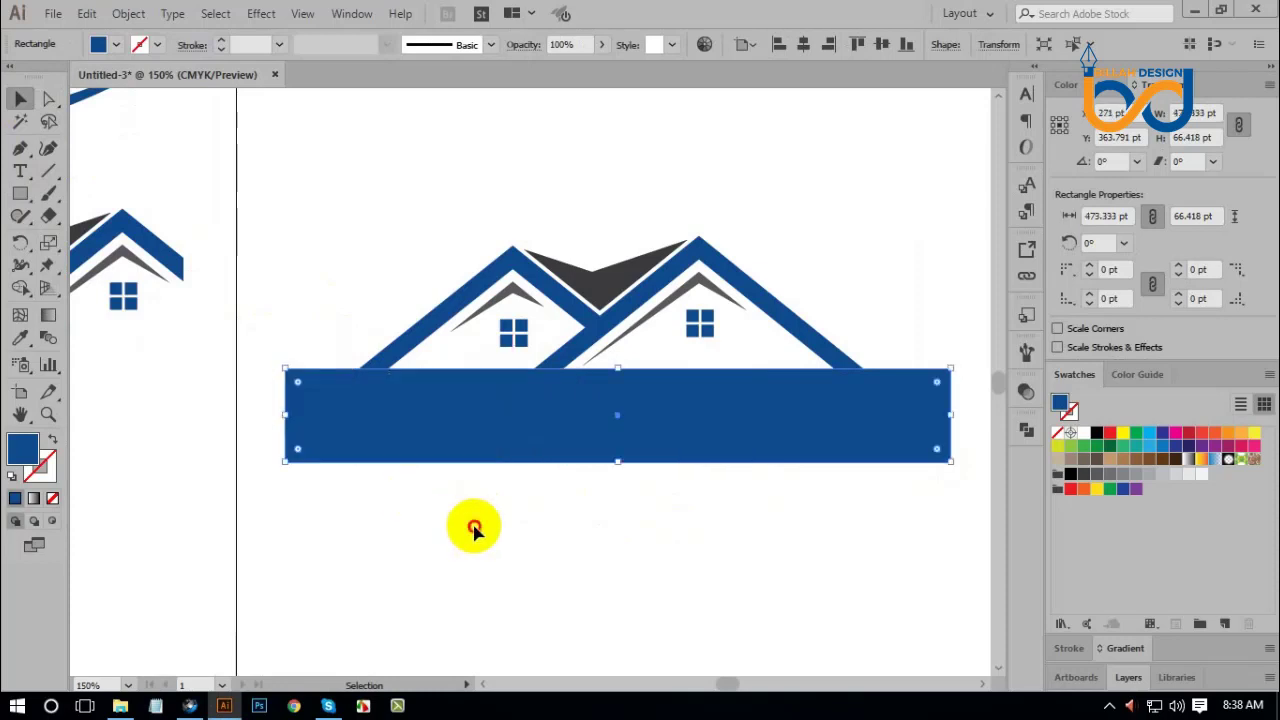
pyautogui.click(471, 523)
# Subtract the rectangle from the roofs with Minus Front, leaving a flat baseline.
pyautogui.click(659, 420)
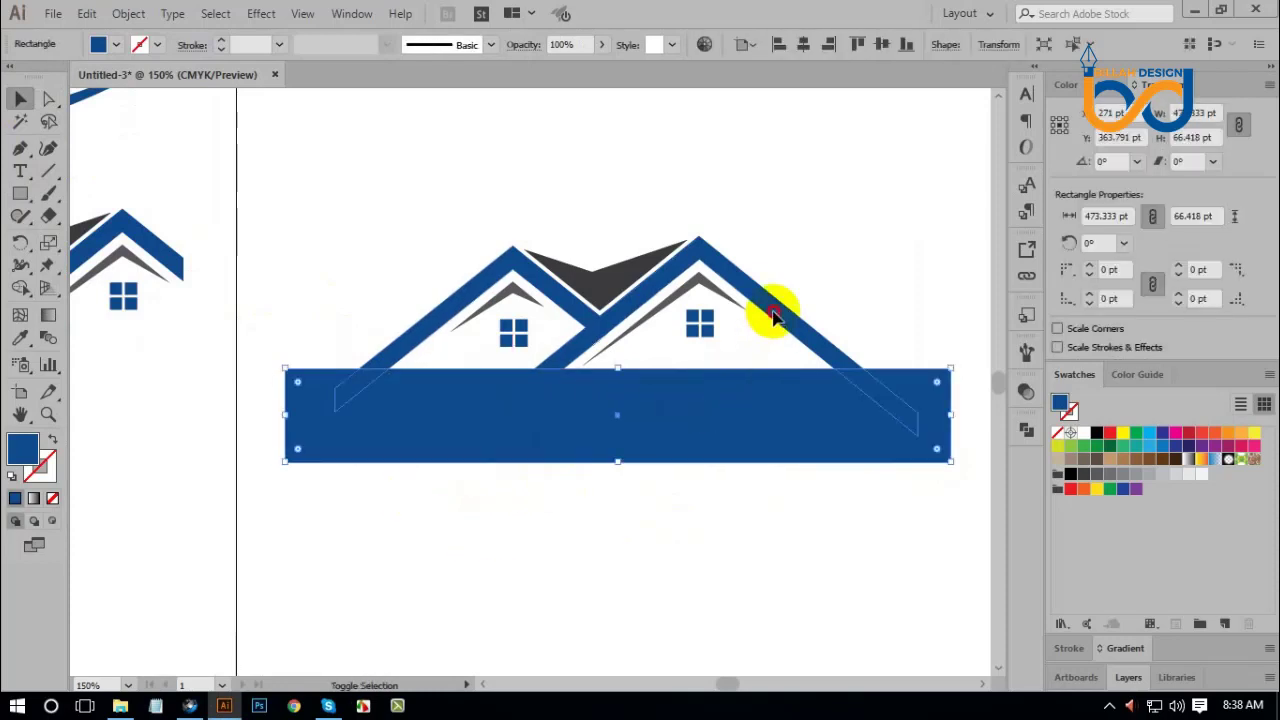
pyautogui.keyDown('shift'); pyautogui.click(773, 316); pyautogui.keyUp('shift')
pyautogui.click(1026, 430)
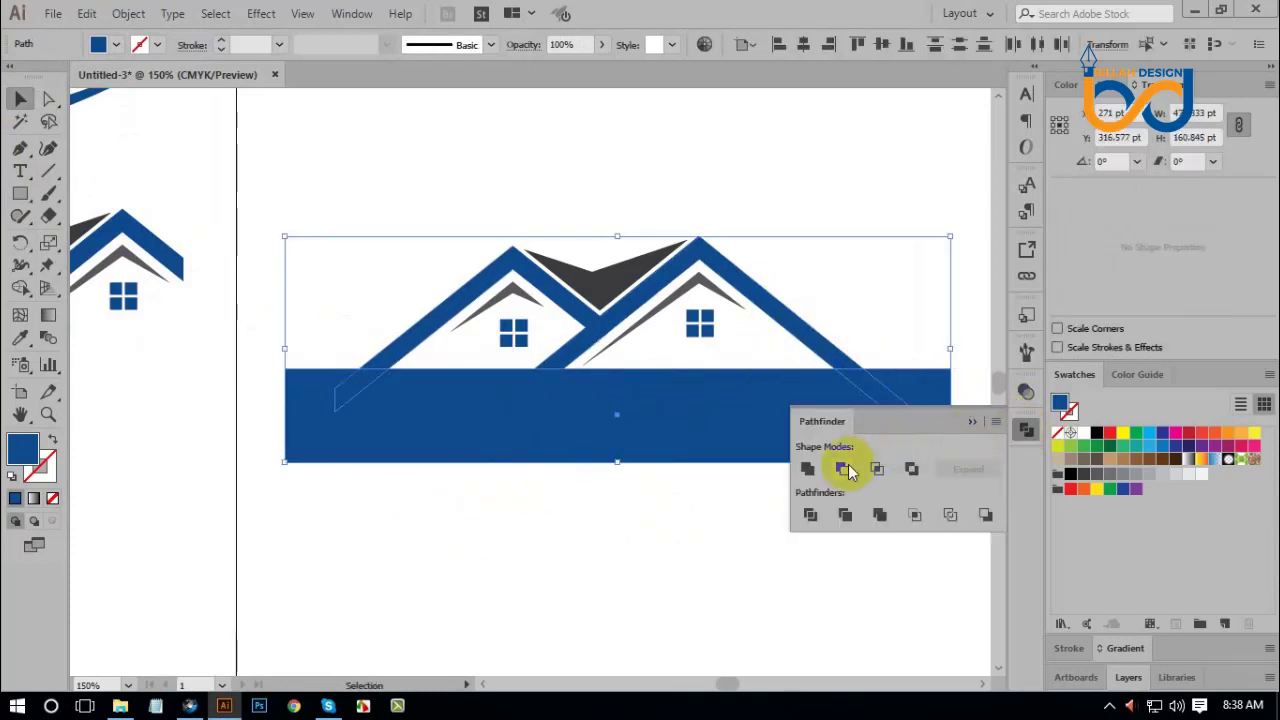
pyautogui.click(845, 470)
pyautogui.click(1024, 432)
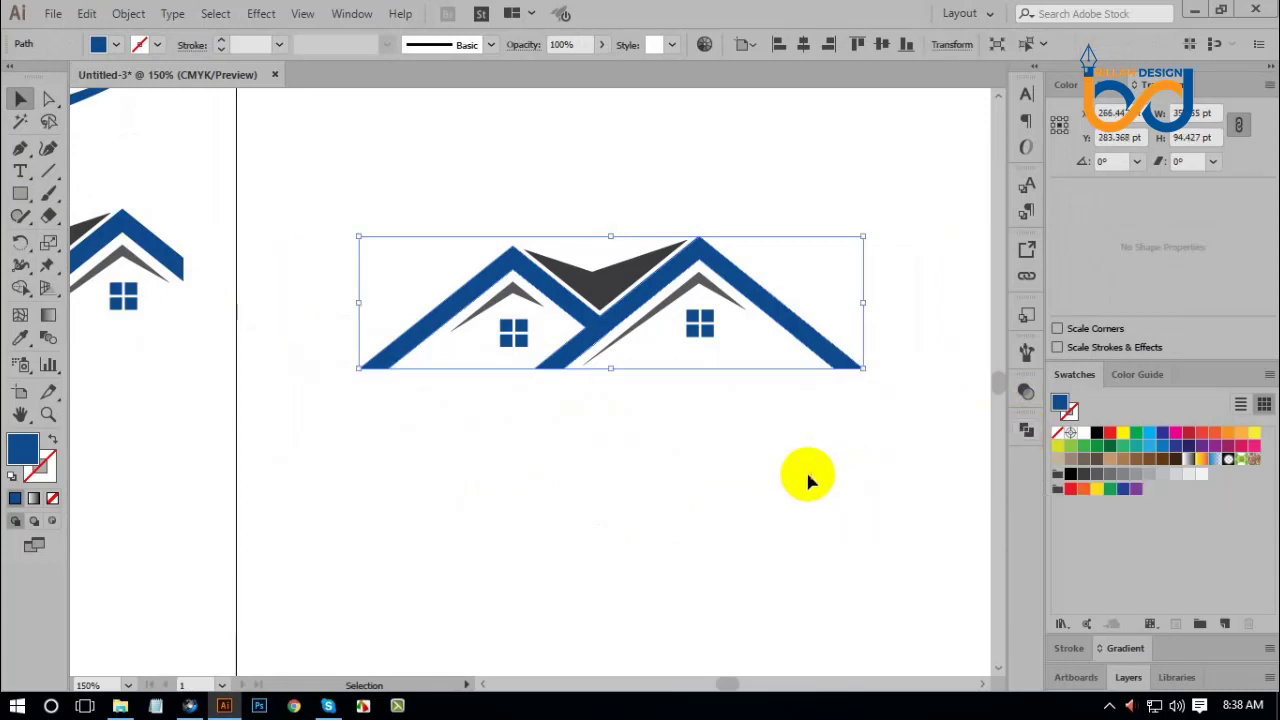
pyautogui.click(433, 200)
pyautogui.moveTo(433, 200); pyautogui.dragTo(785, 492)
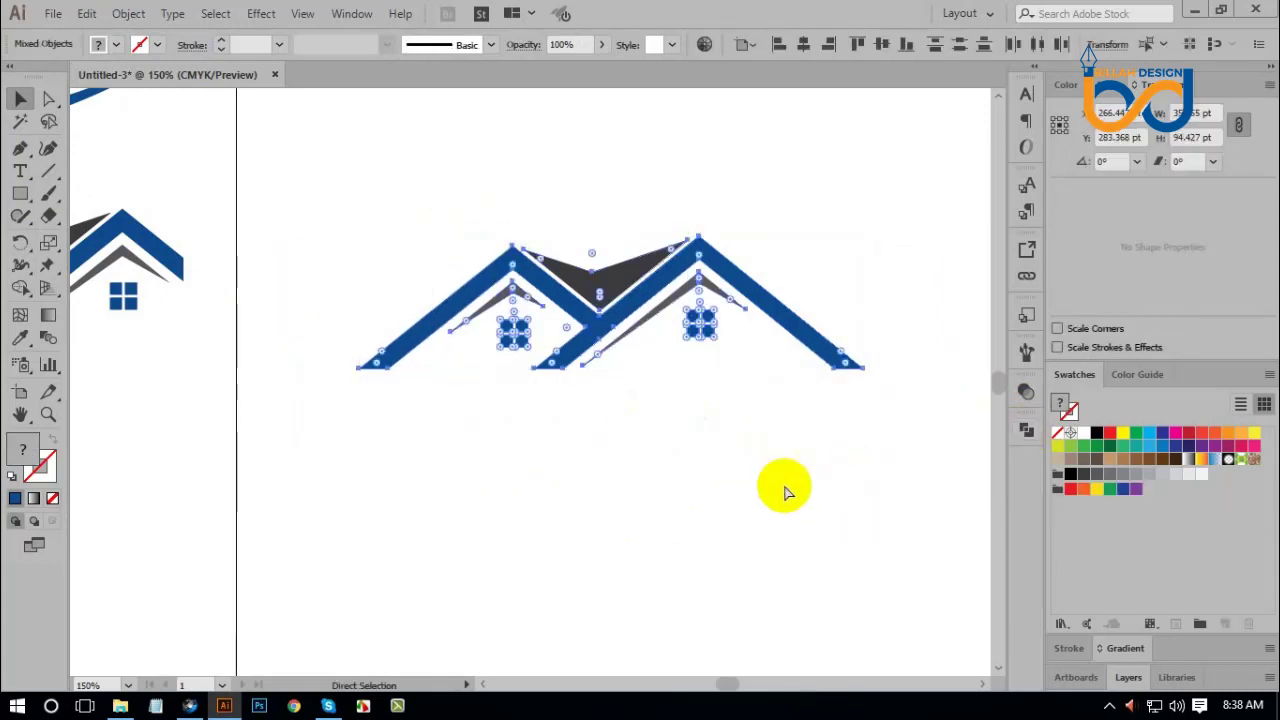
pyautogui.click(779, 484)
pyautogui.hotkey('ctrl', '-')
pyautogui.hotkey('ctrl', '-')
pyautogui.hotkey('ctrl', '-')
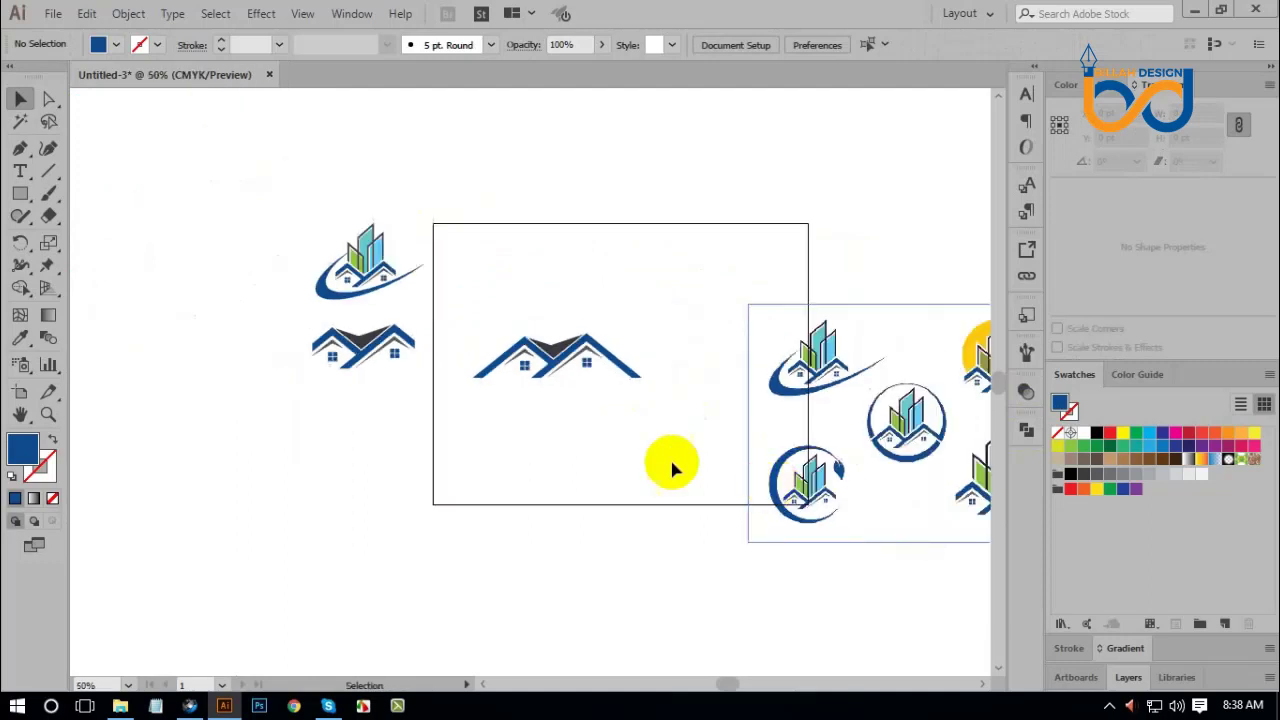
# Place a copy of the roof logo lower left and delete the artboard original.
pyautogui.hscroll(-2, 670, 467)
pyautogui.moveTo(648, 375); pyautogui.dragTo(420, 445)
pyautogui.click(529, 451)
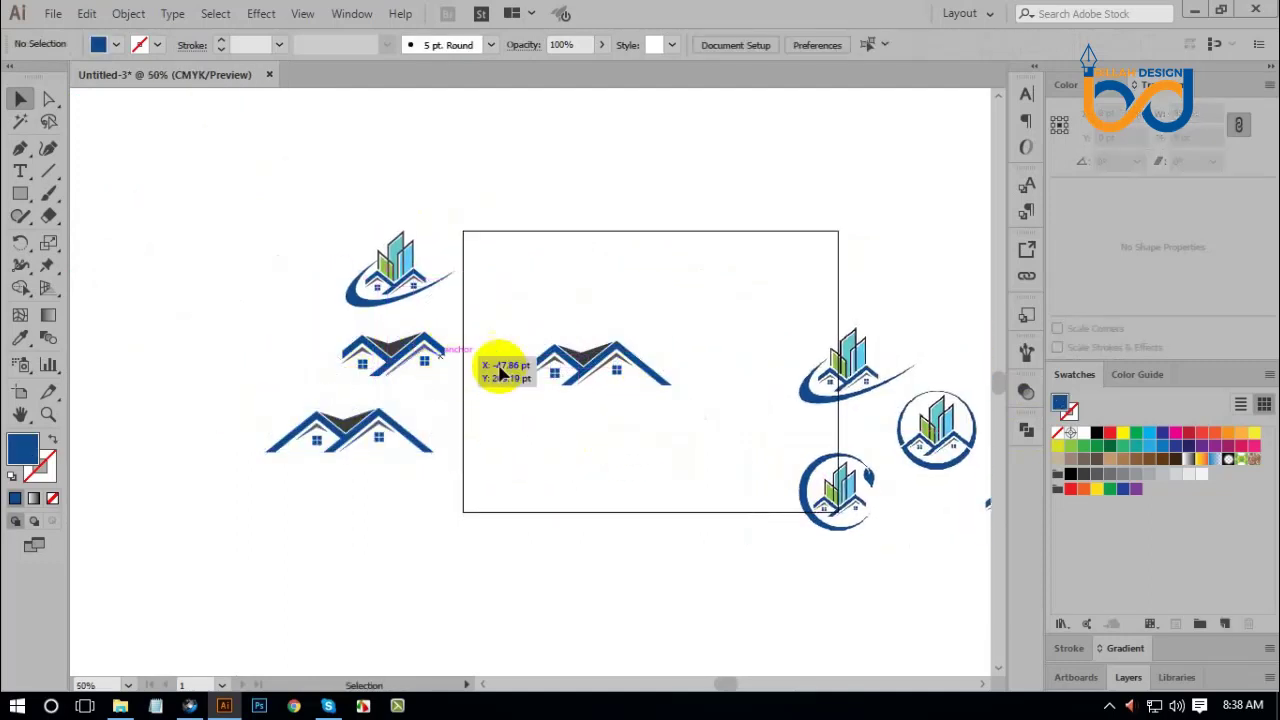
pyautogui.click(648, 443)
pyautogui.press('Delete')
# Try a roof logo copy on the artboard, delete it, then Alt-drag the building logo to the centre.
pyautogui.moveTo(437, 358); pyautogui.dragTo(694, 348)
pyautogui.click(684, 349)
pyautogui.click(718, 422)
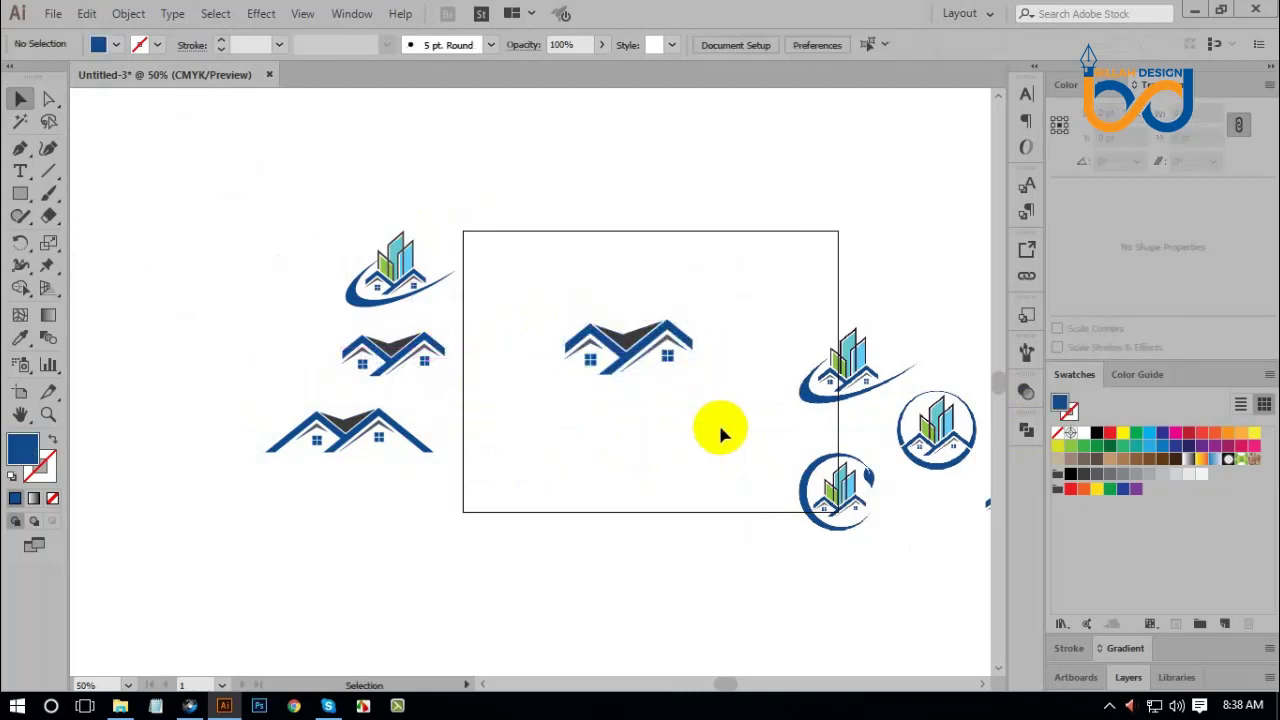
pyautogui.hotkey('ctrl', '1')
pyautogui.click(720, 366)
pyautogui.press('Delete')
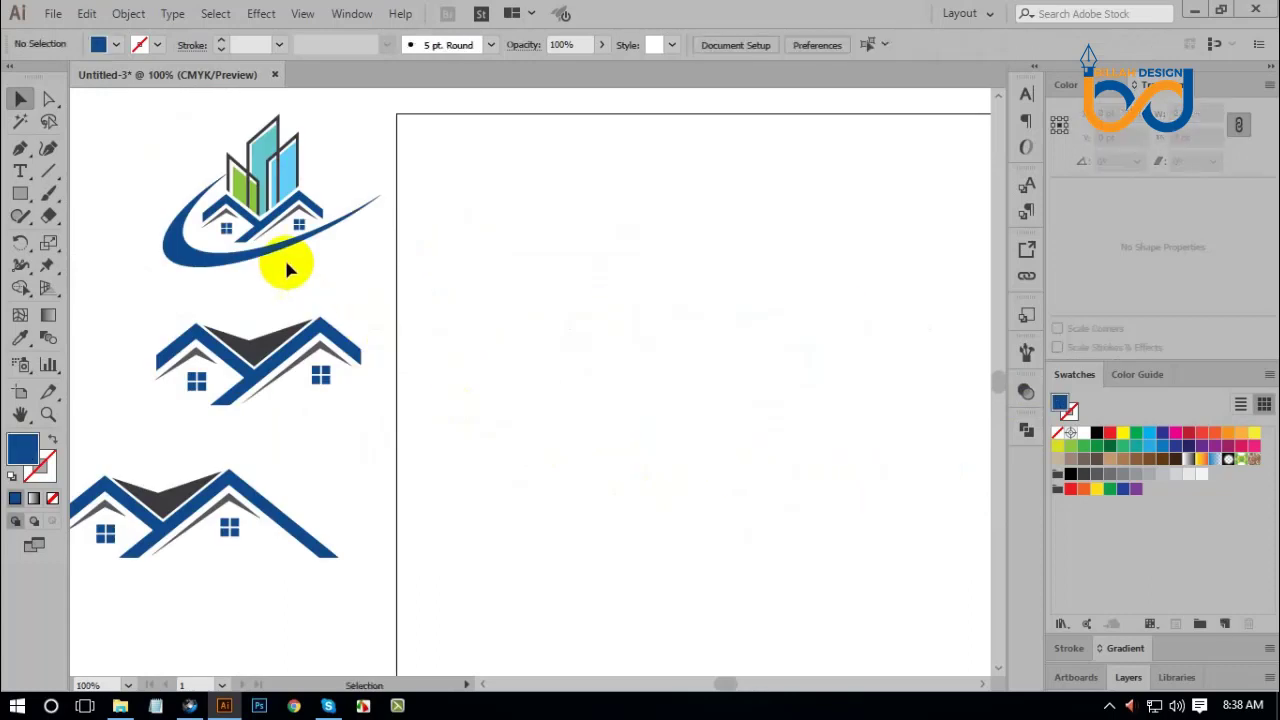
pyautogui.moveTo(314, 277); pyautogui.dragTo(749, 444)
pyautogui.click(786, 457)
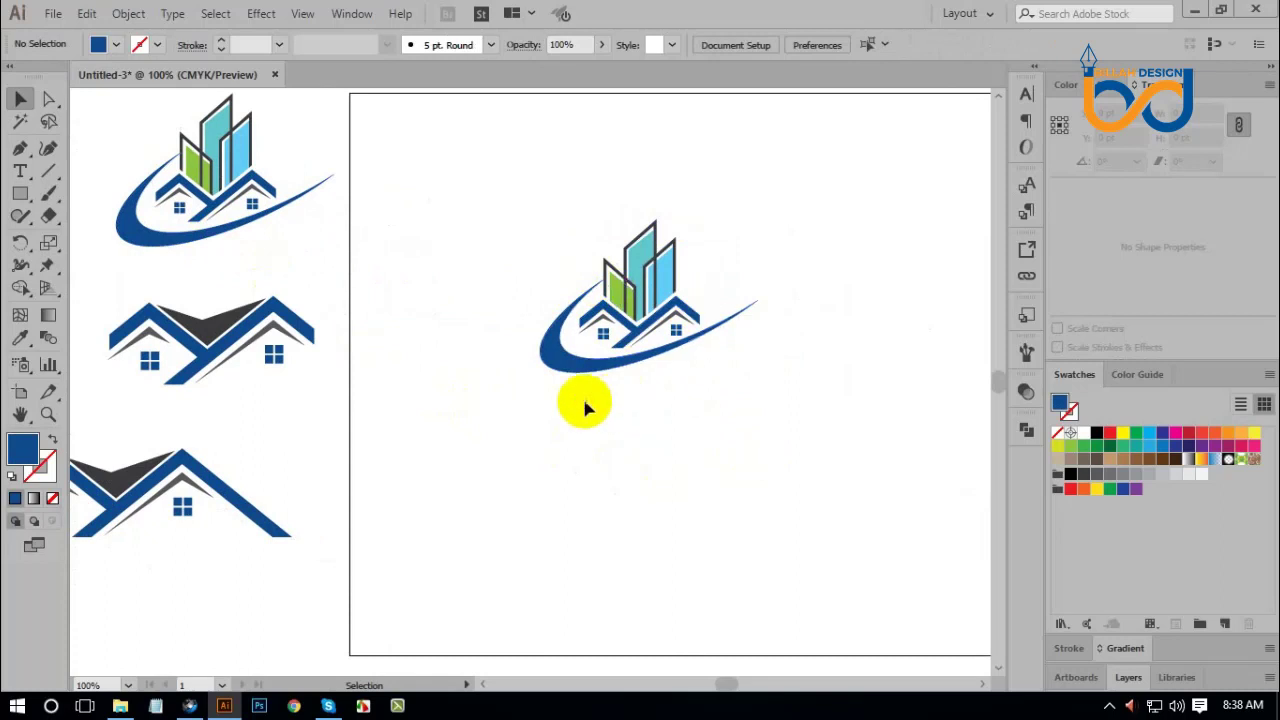
# Draw a circle around the building-and-swoosh logo and send it to the back.
pyautogui.click(22, 196)
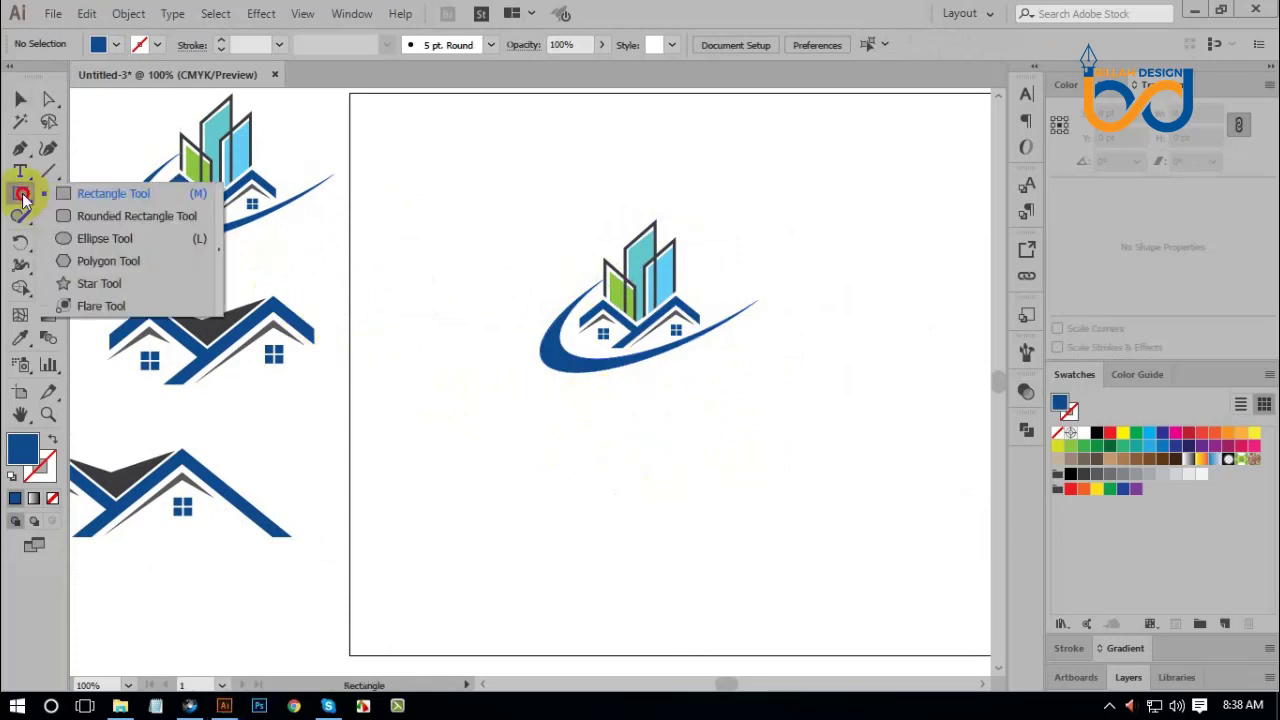
pyautogui.click(104, 238)
pyautogui.moveTo(551, 224); pyautogui.dragTo(701, 375)
pyautogui.rightClick(626, 303)
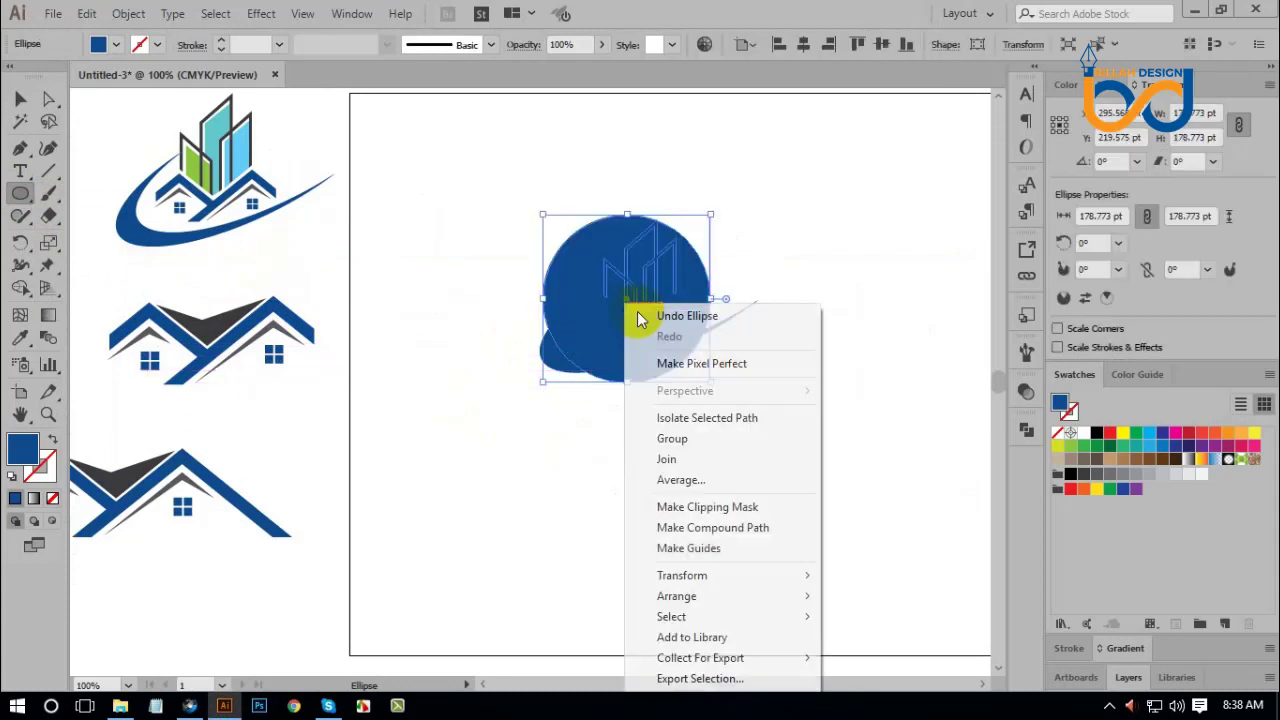
pyautogui.moveTo(800, 594)
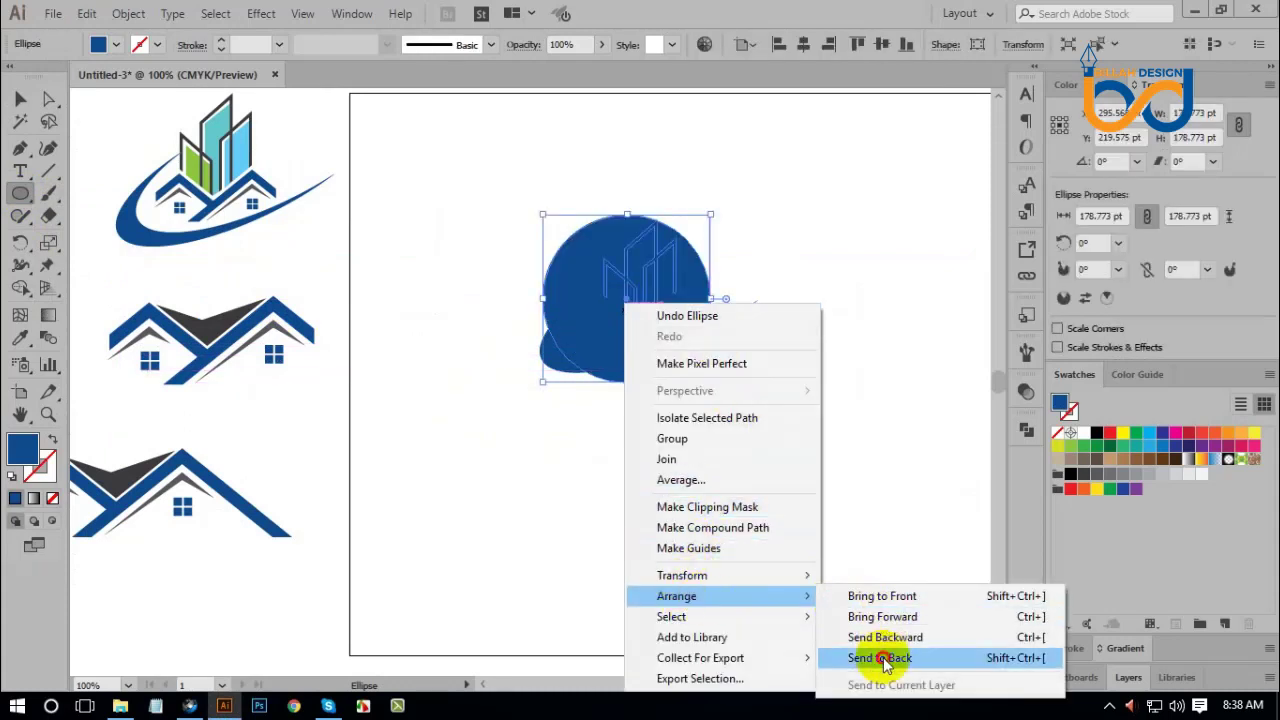
pyautogui.click(880, 658)
# Fill the new circle black and deselect it.
pyautogui.click(1070, 437)
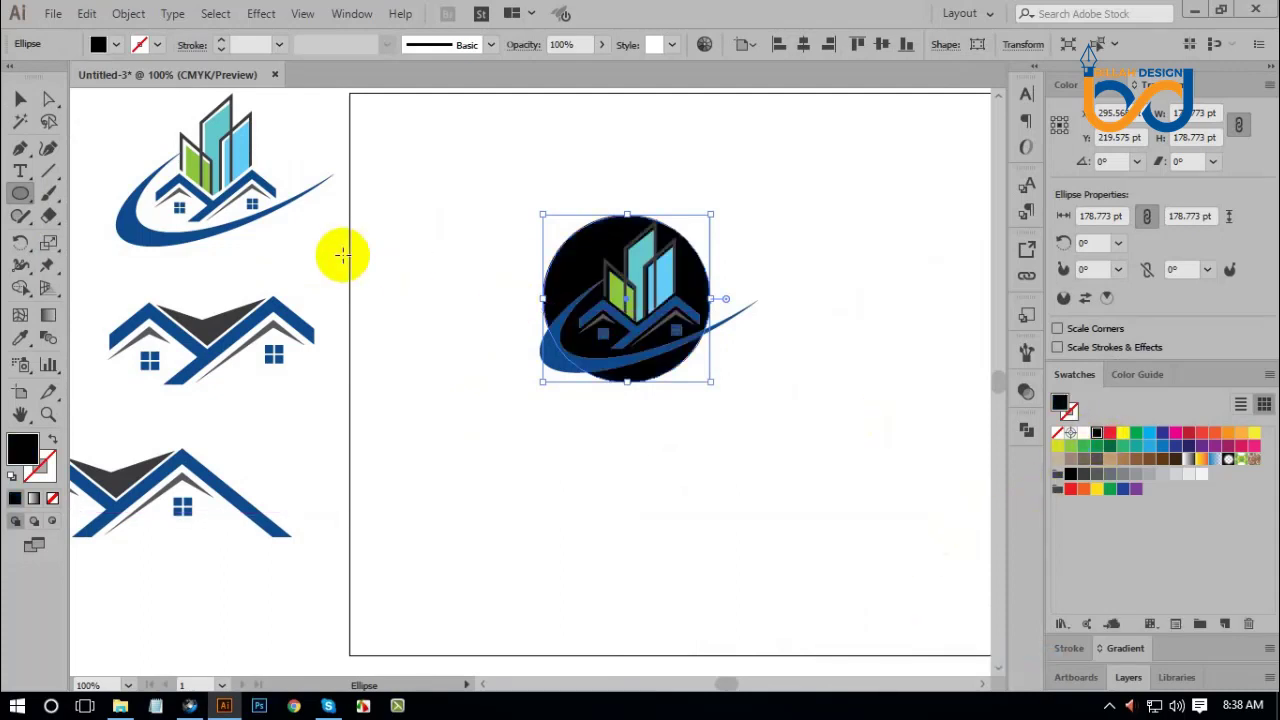
pyautogui.click(21, 100)
pyautogui.hotkey('ctrl', '=')
pyautogui.click(752, 540)
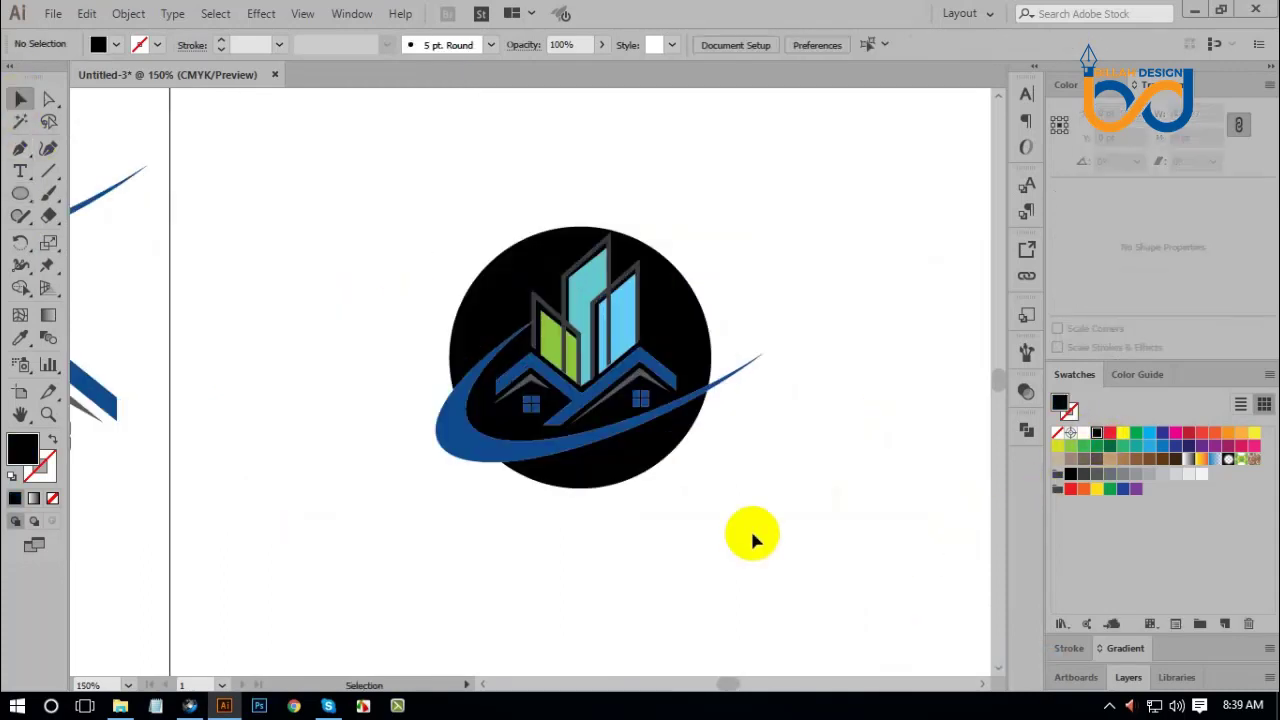
# Ungroup the logo artwork and zoom to 400% on the swoosh's right tip.
pyautogui.click(610, 410)
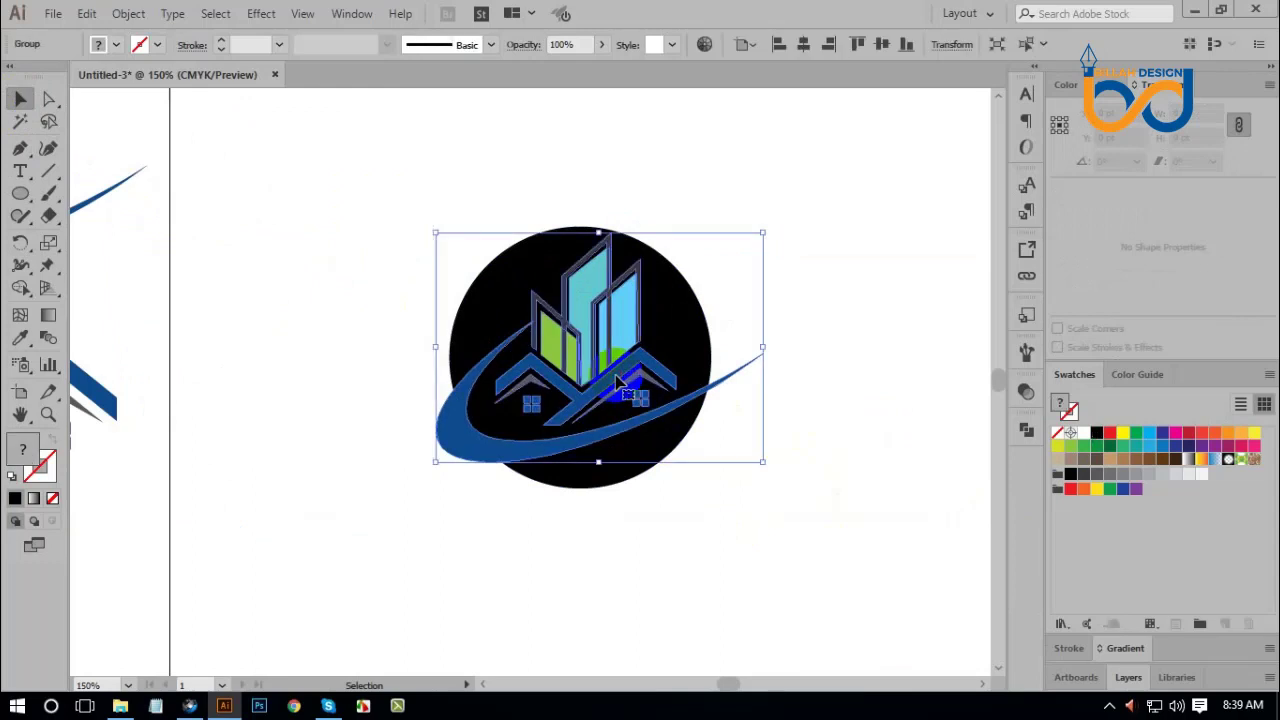
pyautogui.rightClick(617, 383)
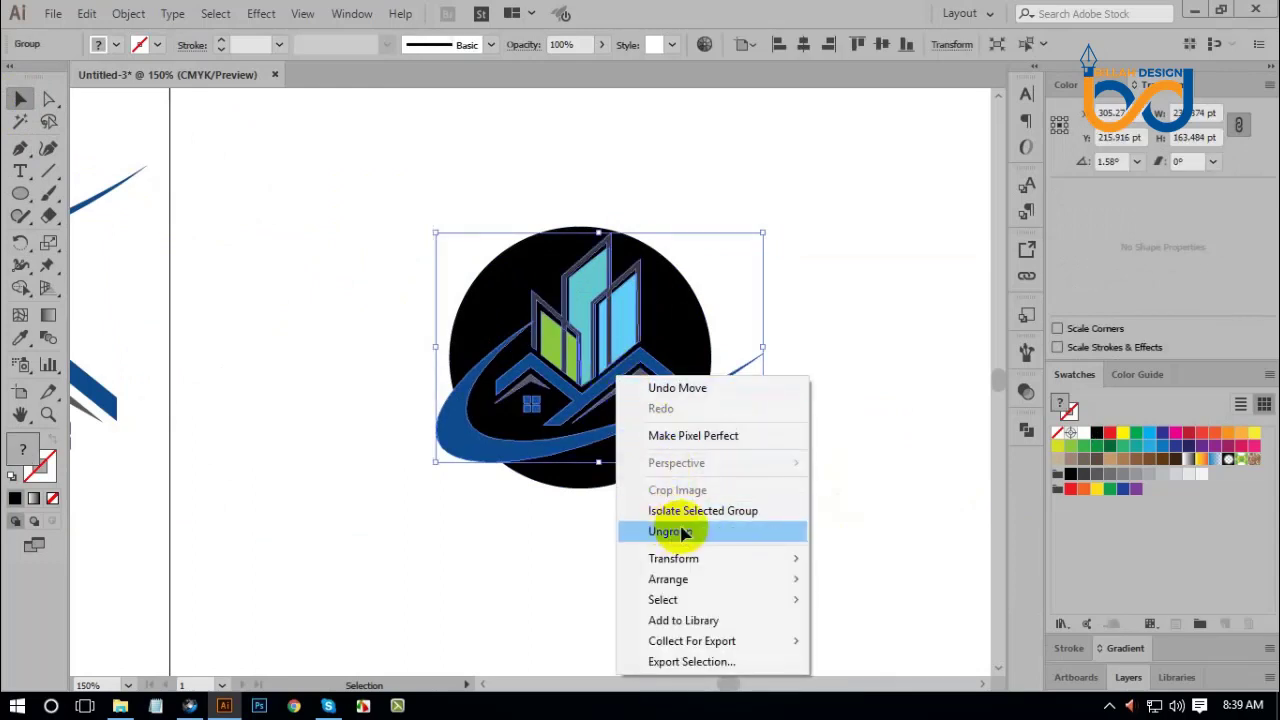
pyautogui.click(684, 532)
pyautogui.click(737, 517)
pyautogui.hotkey('ctrl', '=')
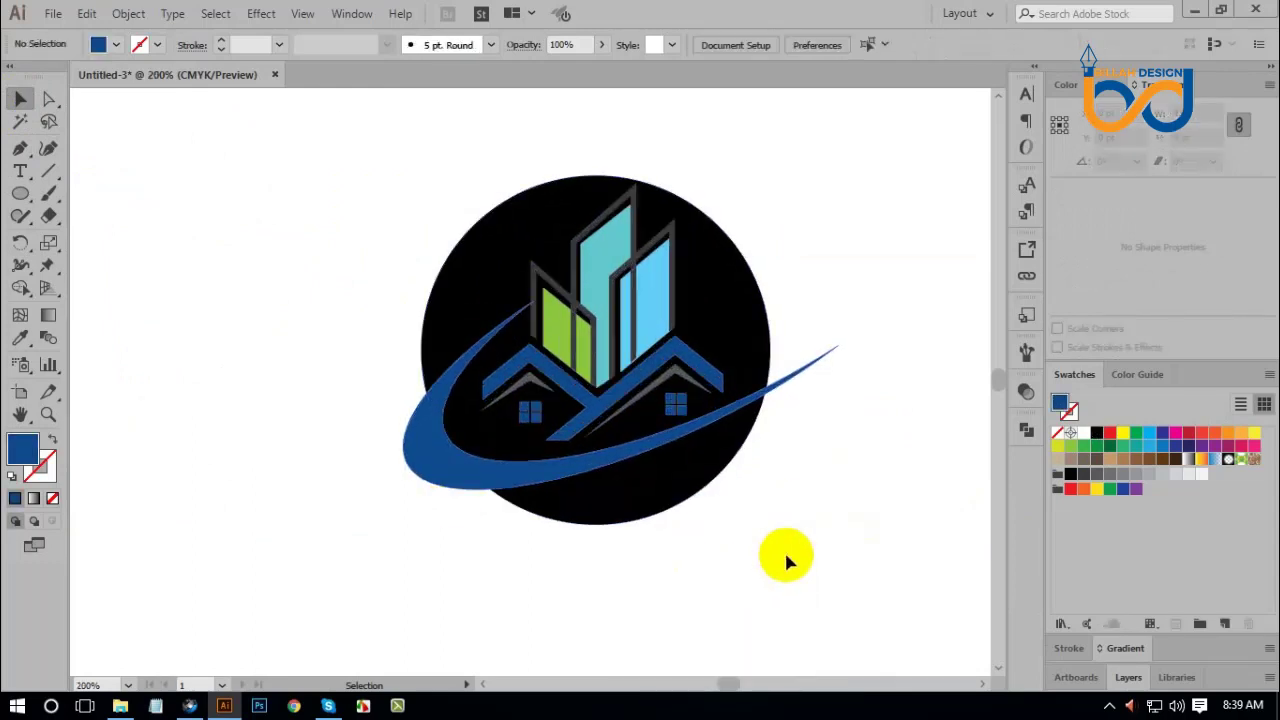
pyautogui.moveTo(841, 466); pyautogui.dragTo(709, 463)
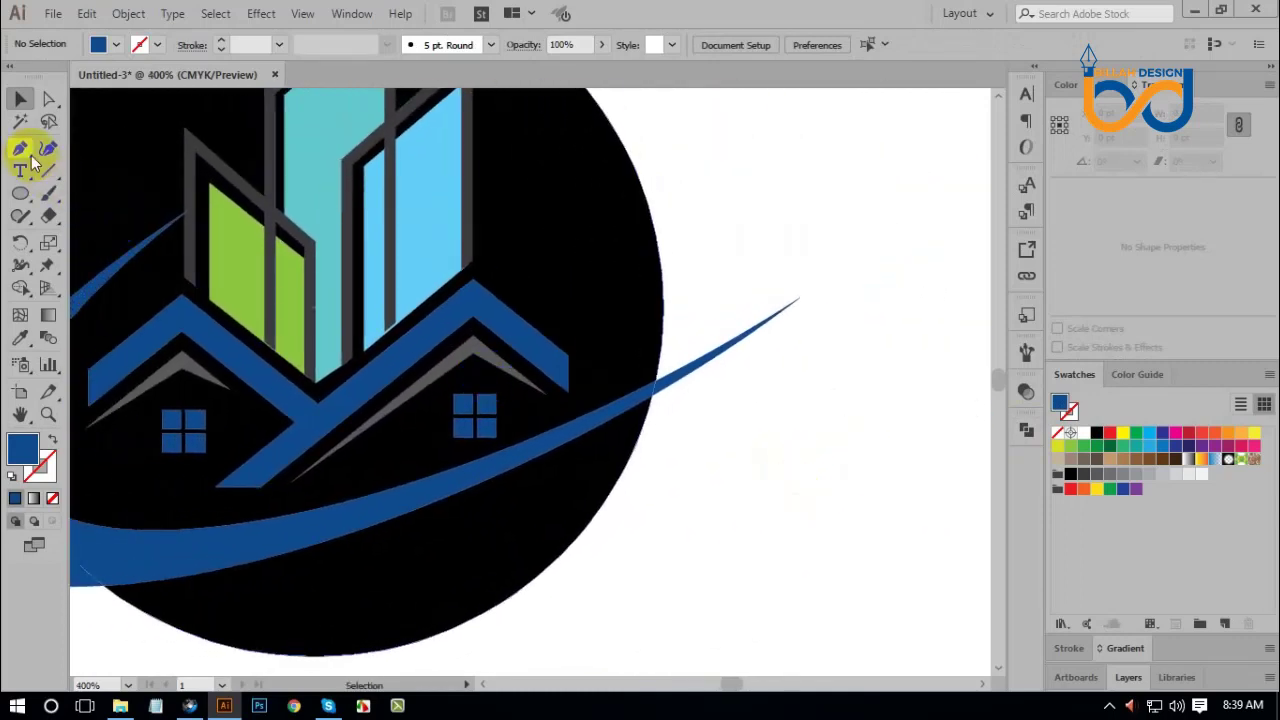
# Pen-draw a tapered shape along the swoosh's right tip.
pyautogui.click(22, 150)
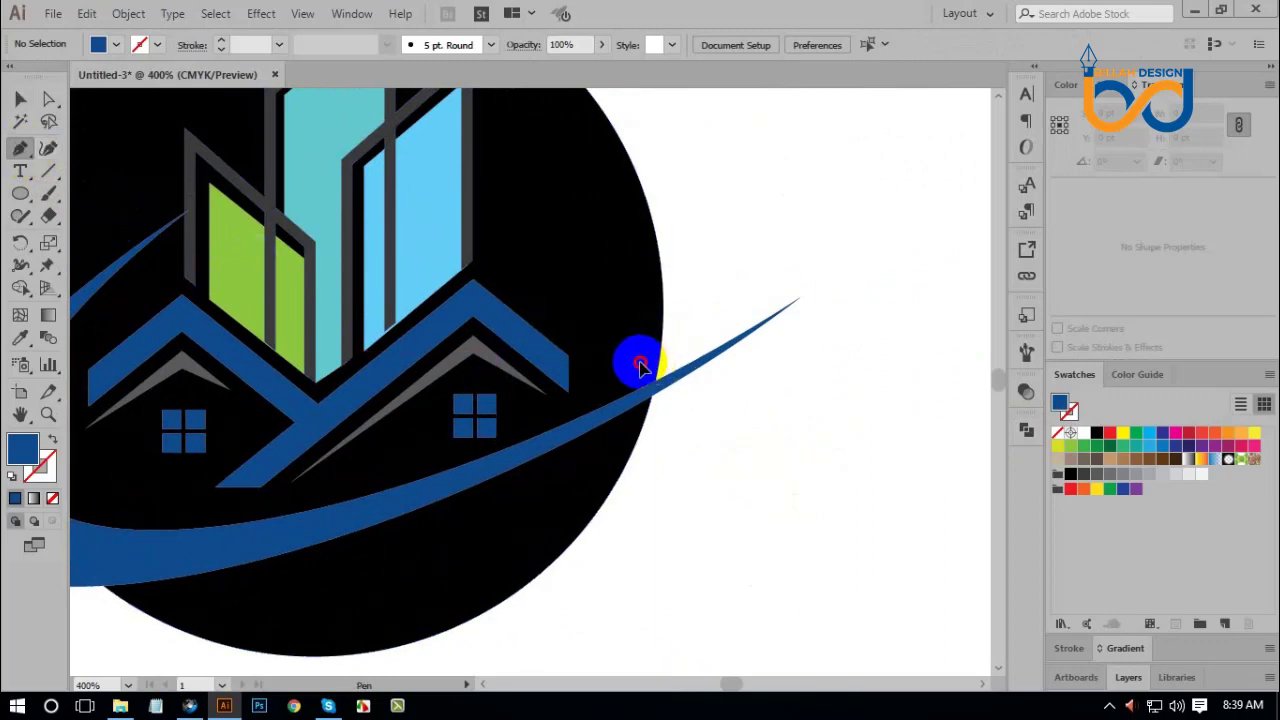
pyautogui.click(640, 366)
pyautogui.click(800, 297)
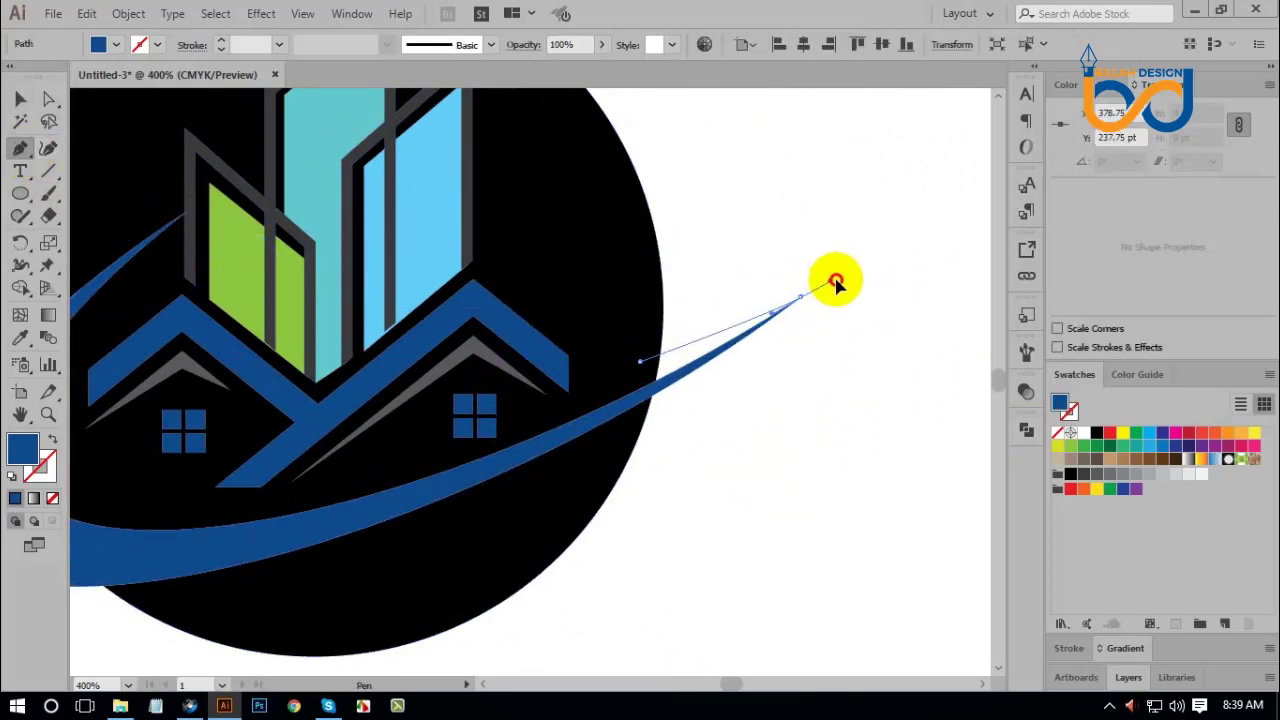
pyautogui.moveTo(855, 270); pyautogui.dragTo(853, 267)
pyautogui.moveTo(807, 294); pyautogui.dragTo(810, 295)
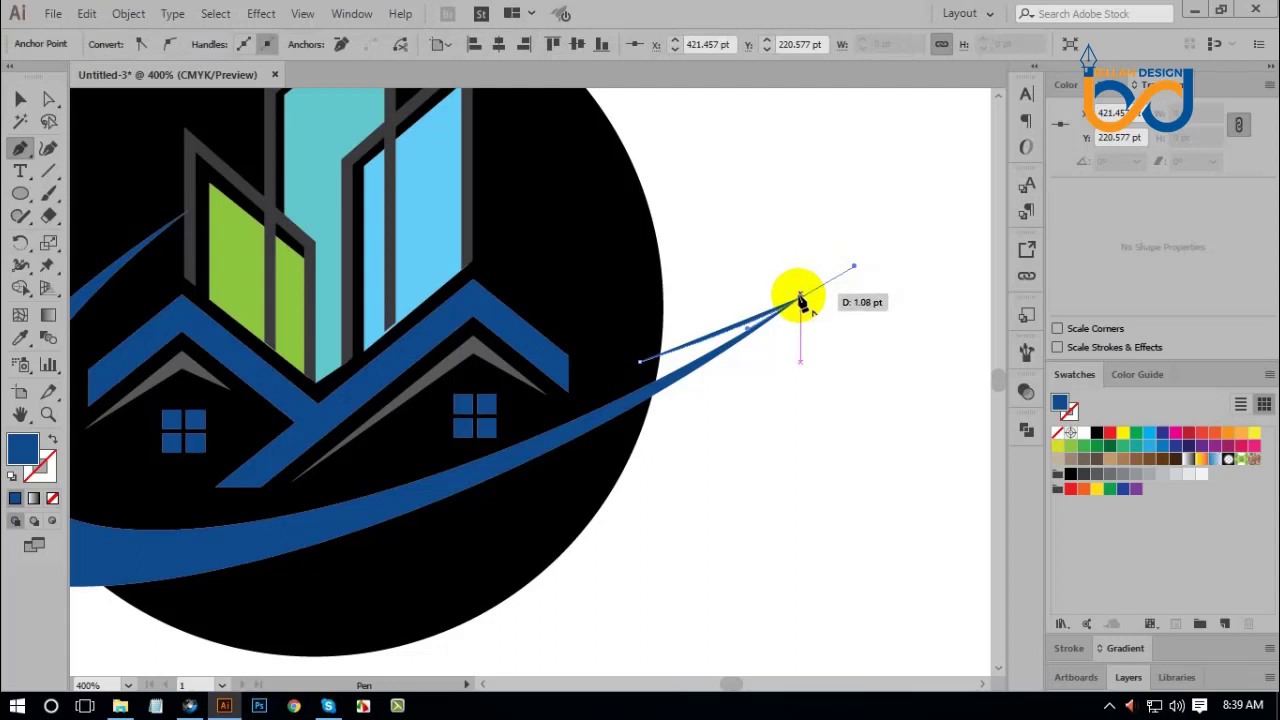
pyautogui.moveTo(612, 407); pyautogui.dragTo(646, 373)
# Fill the tip shape black and send it to the back.
pyautogui.click(1096, 433)
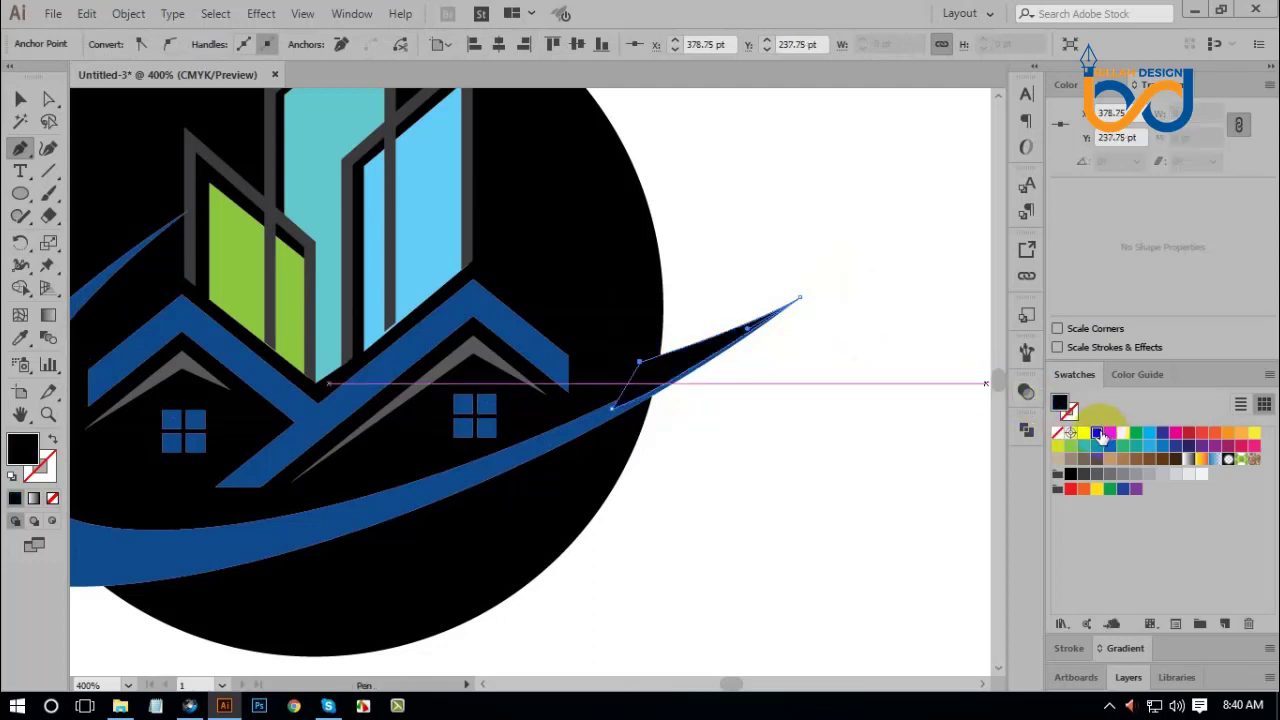
pyautogui.click(677, 385)
pyautogui.rightClick(672, 373)
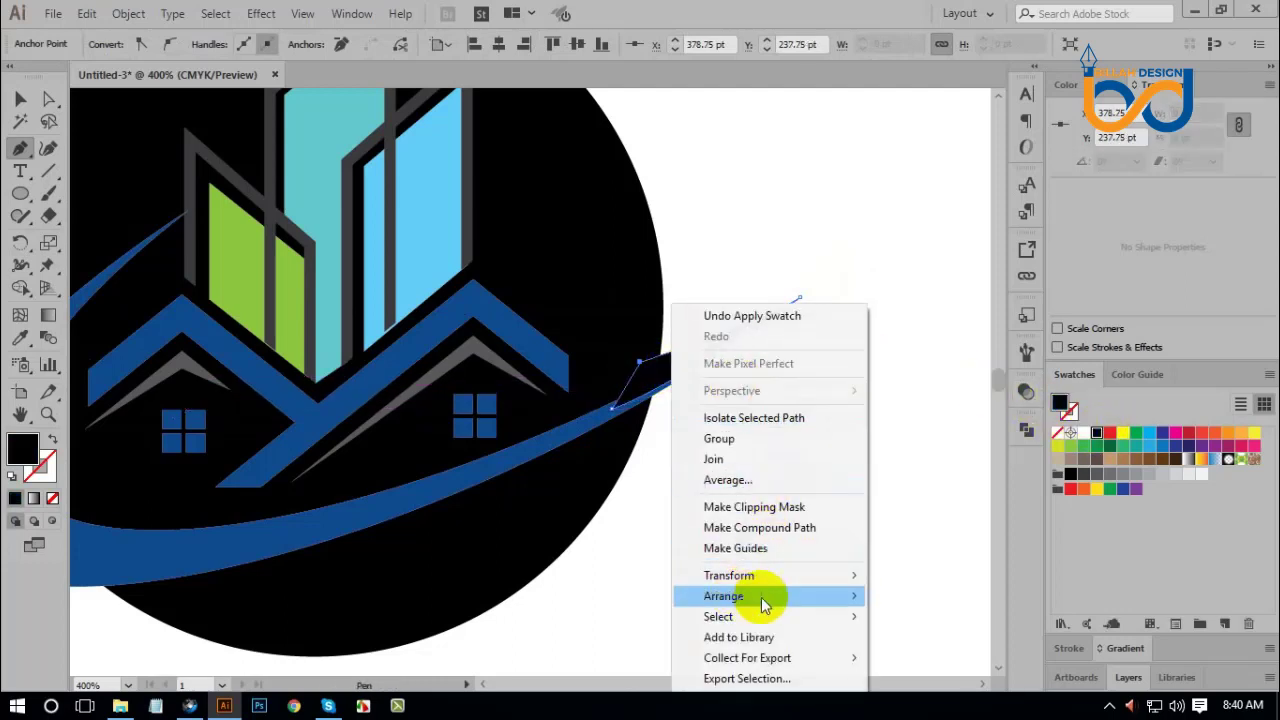
pyautogui.moveTo(763, 594)
pyautogui.click(926, 657)
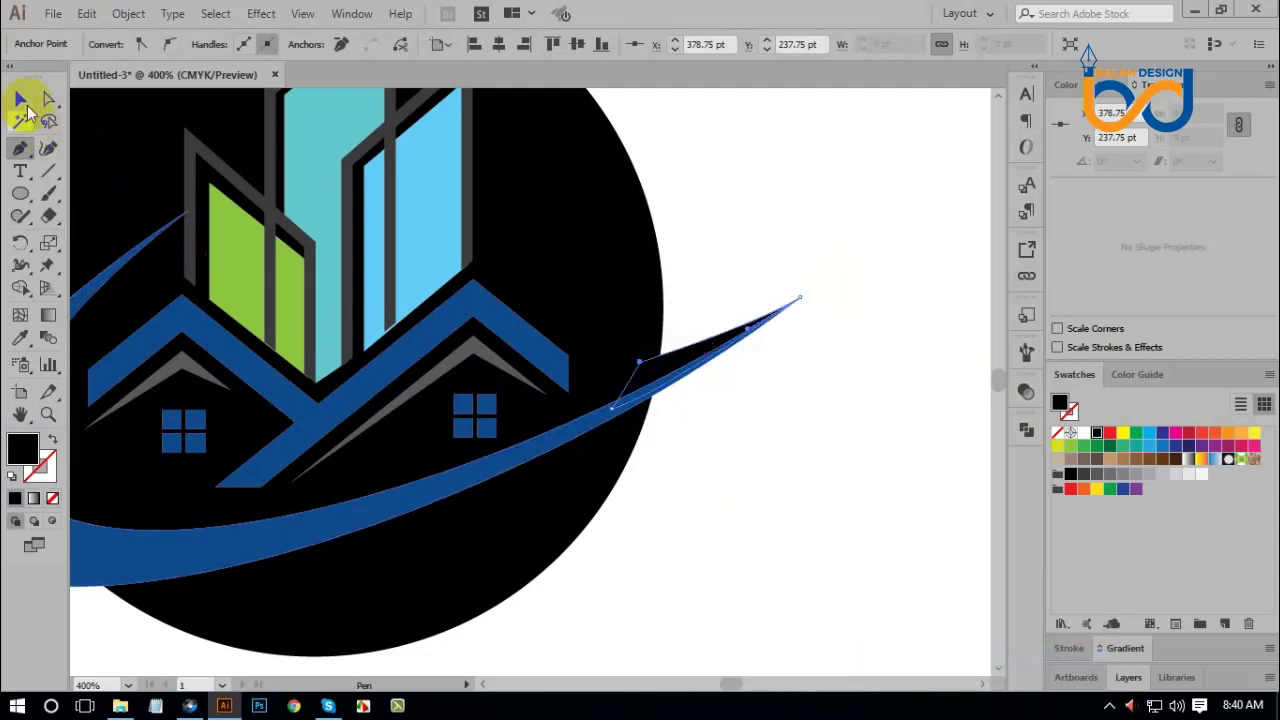
pyautogui.click(21, 99)
pyautogui.click(705, 565)
# Pen-draw a closed curved shape under the swoosh's left end.
pyautogui.hscroll(-7, 706, 466)
pyautogui.scroll(-3, 431, 480)
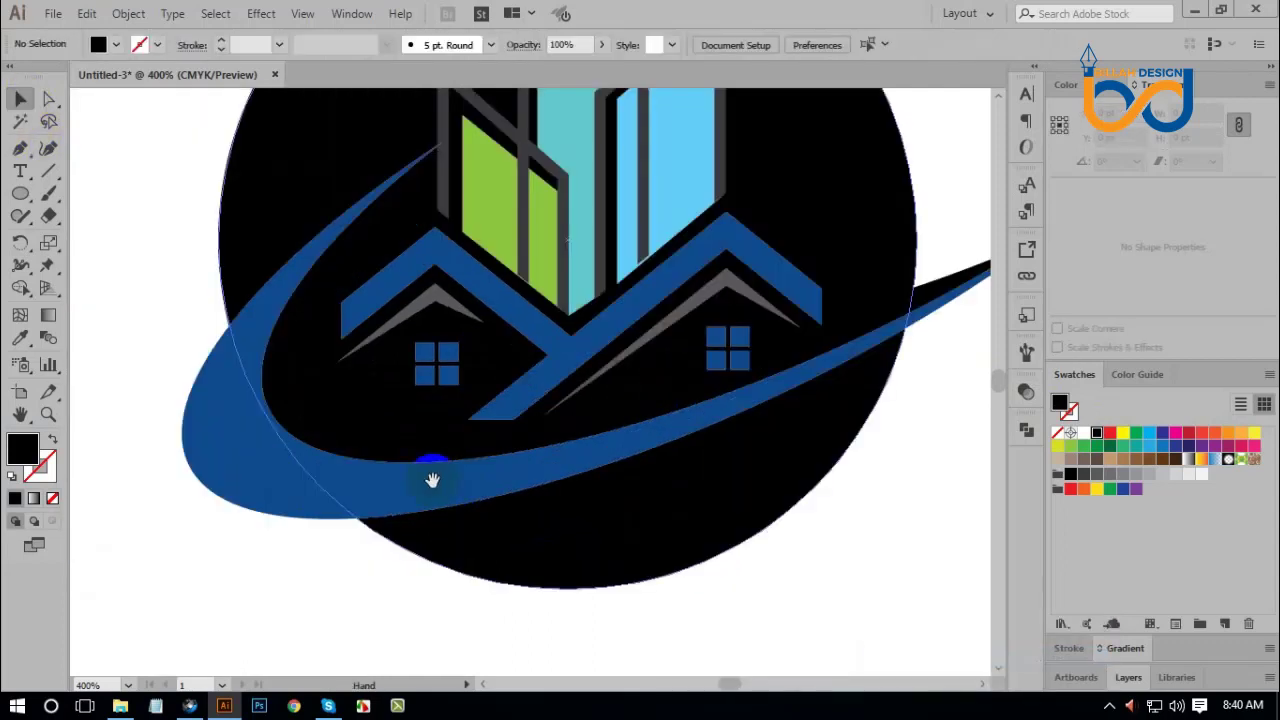
pyautogui.moveTo(497, 514); pyautogui.dragTo(549, 534)
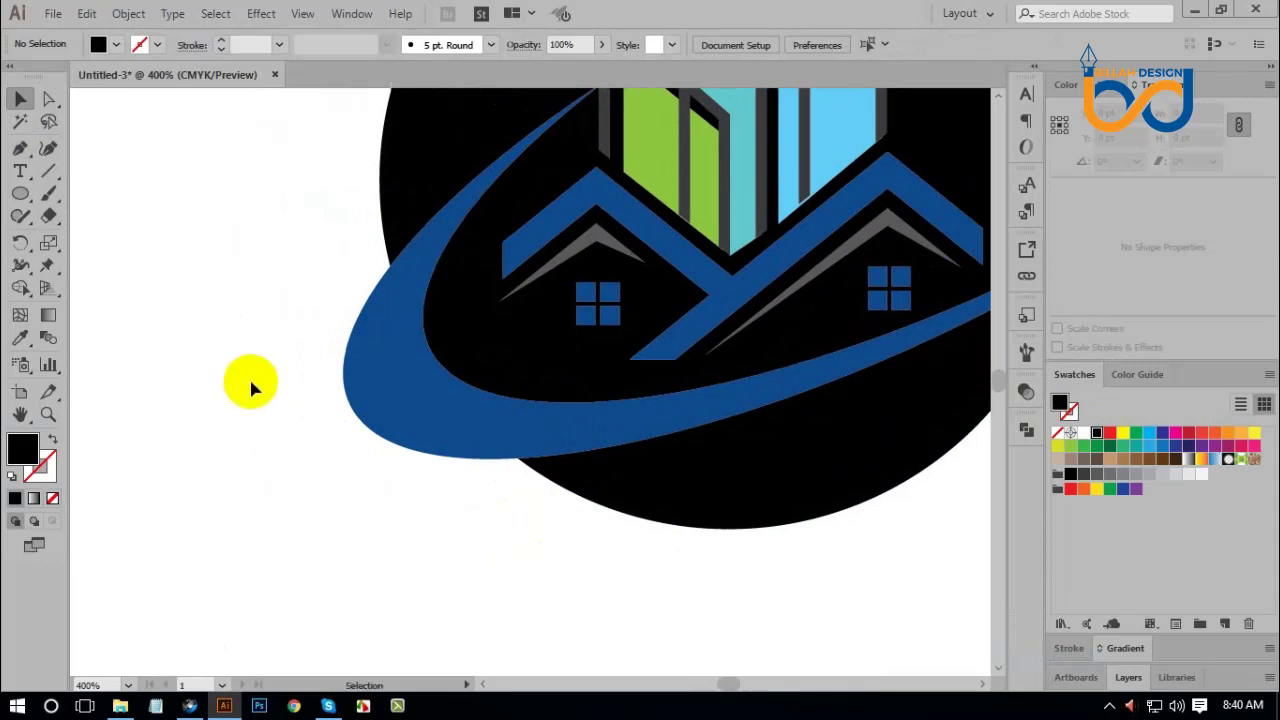
pyautogui.click(27, 152)
pyautogui.click(394, 190)
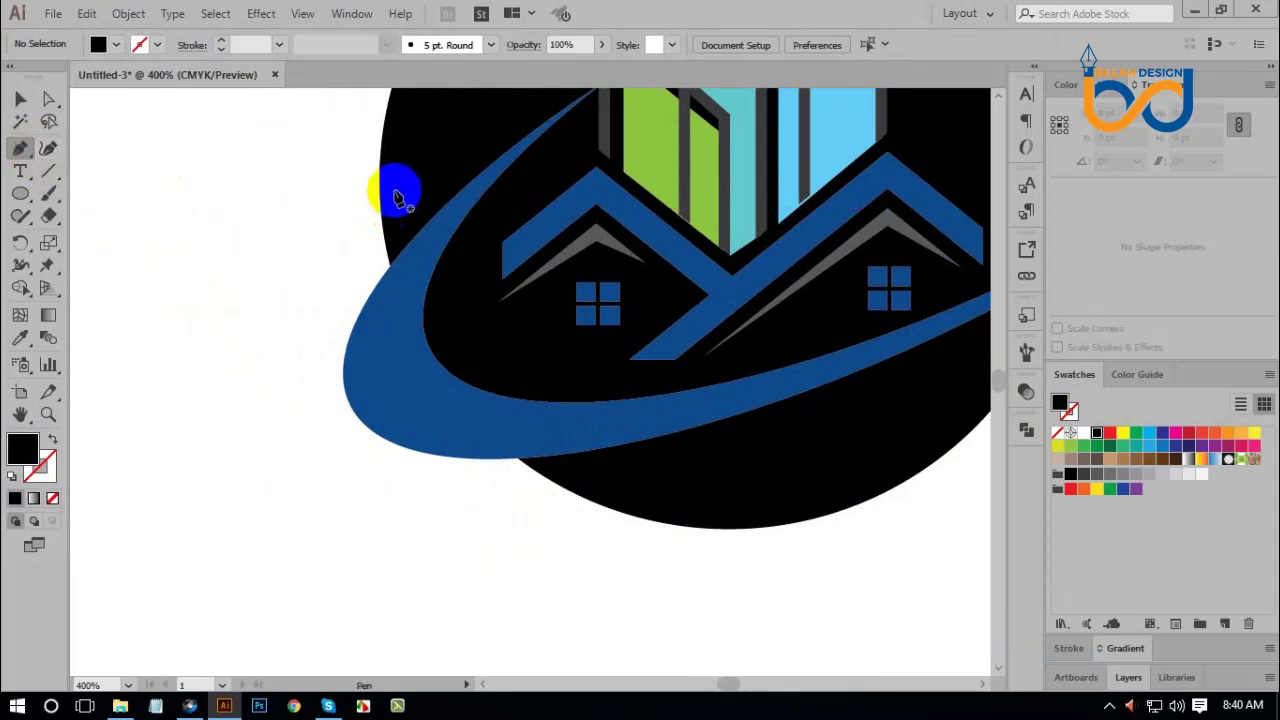
pyautogui.moveTo(343, 383); pyautogui.dragTo(357, 463)
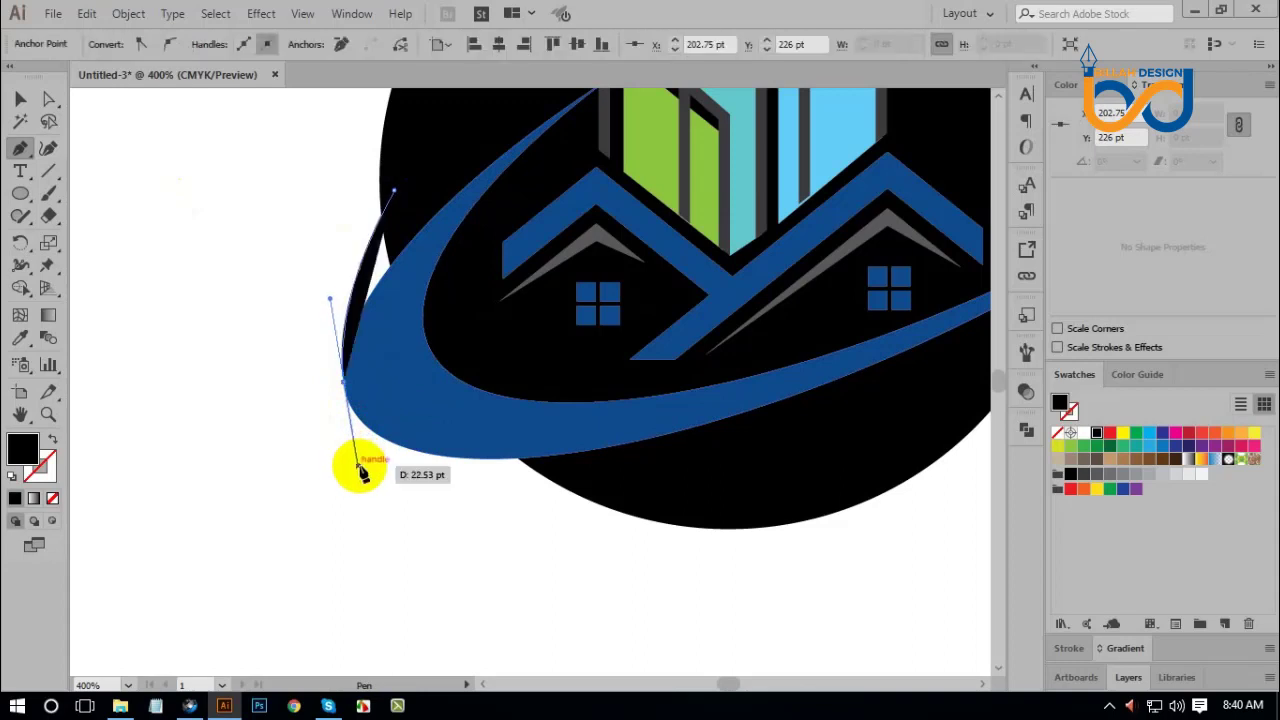
pyautogui.click(343, 383)
pyautogui.moveTo(394, 190)
pyautogui.mouseDown()
pyautogui.moveTo(434, 206)
pyautogui.moveTo(401, 199)
pyautogui.mouseUp()
# Send the left-end shape behind the swoosh and recentre the logo.
pyautogui.rightClick(400, 232)
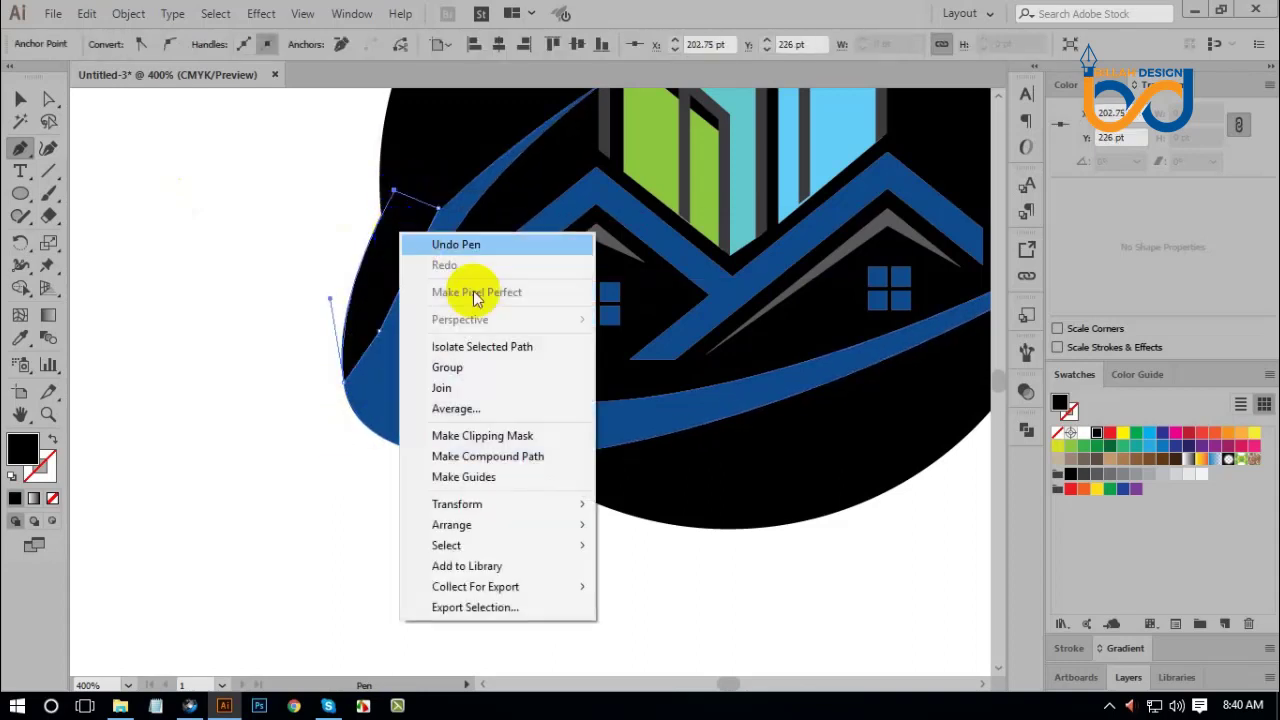
pyautogui.moveTo(590, 530)
pyautogui.click(640, 586)
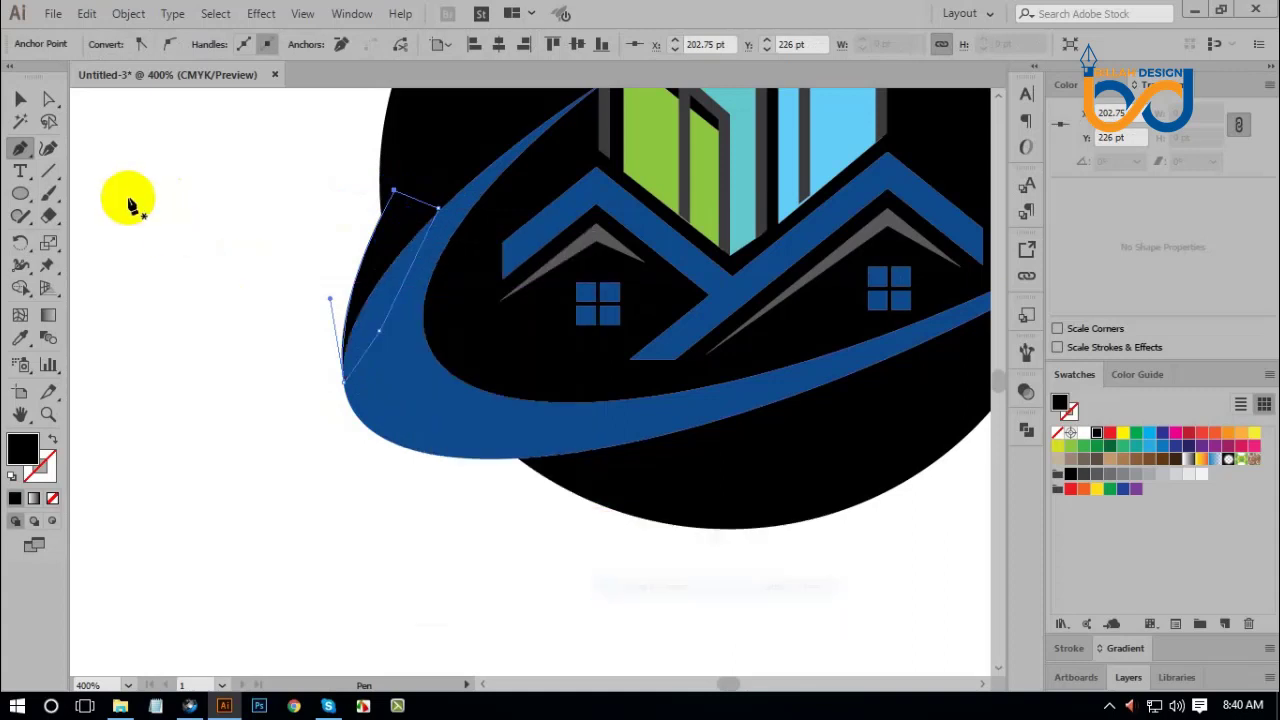
pyautogui.click(20, 99)
pyautogui.click(220, 341)
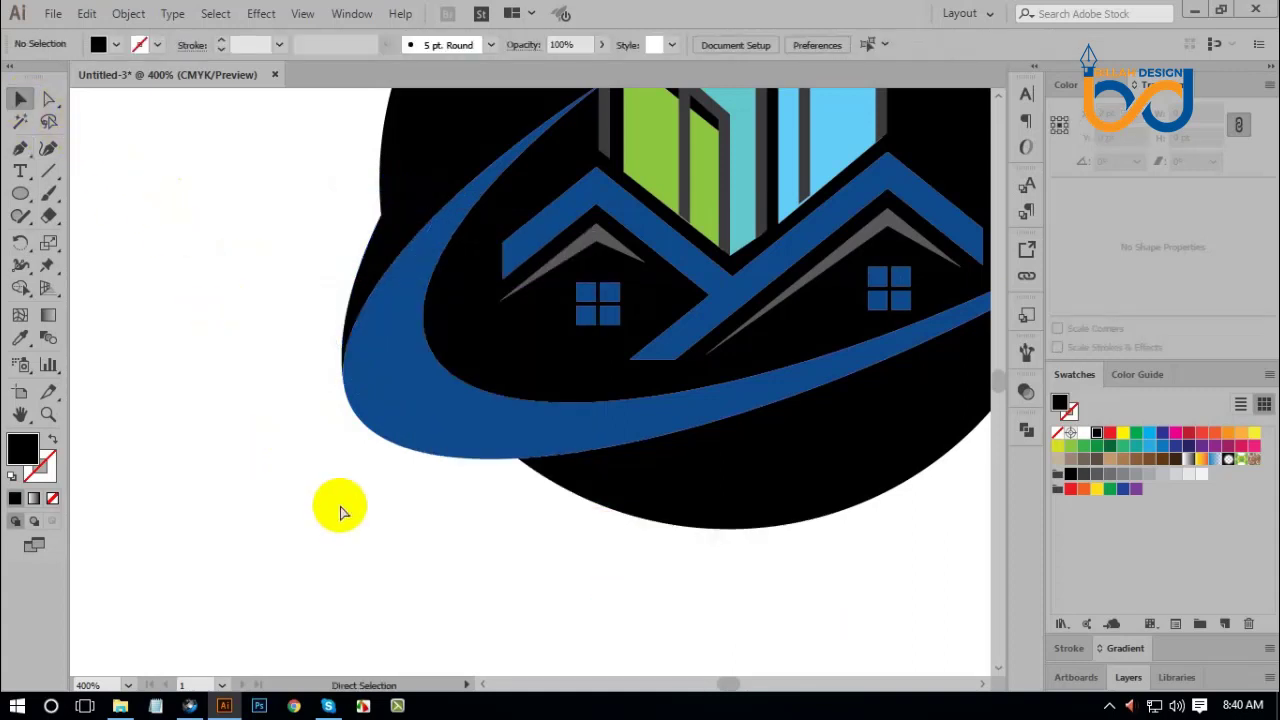
pyautogui.hotkey('ctrl', '-')
pyautogui.hotkey('ctrl', '-')
pyautogui.hotkey('ctrl', '-')
pyautogui.hotkey('ctrl', '+')
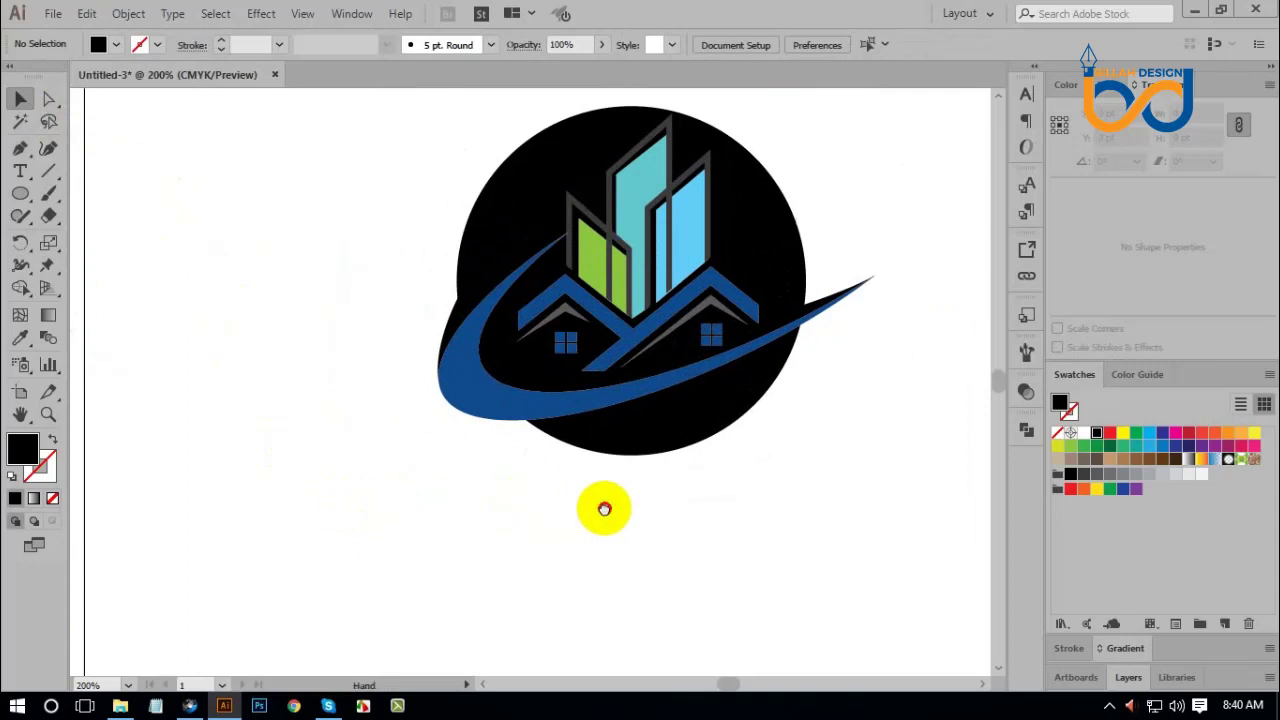
pyautogui.moveTo(604, 509); pyautogui.dragTo(551, 497)
# Pen-draw a curved black piece along the lower edge of the swoosh's left end.
pyautogui.click(20, 148)
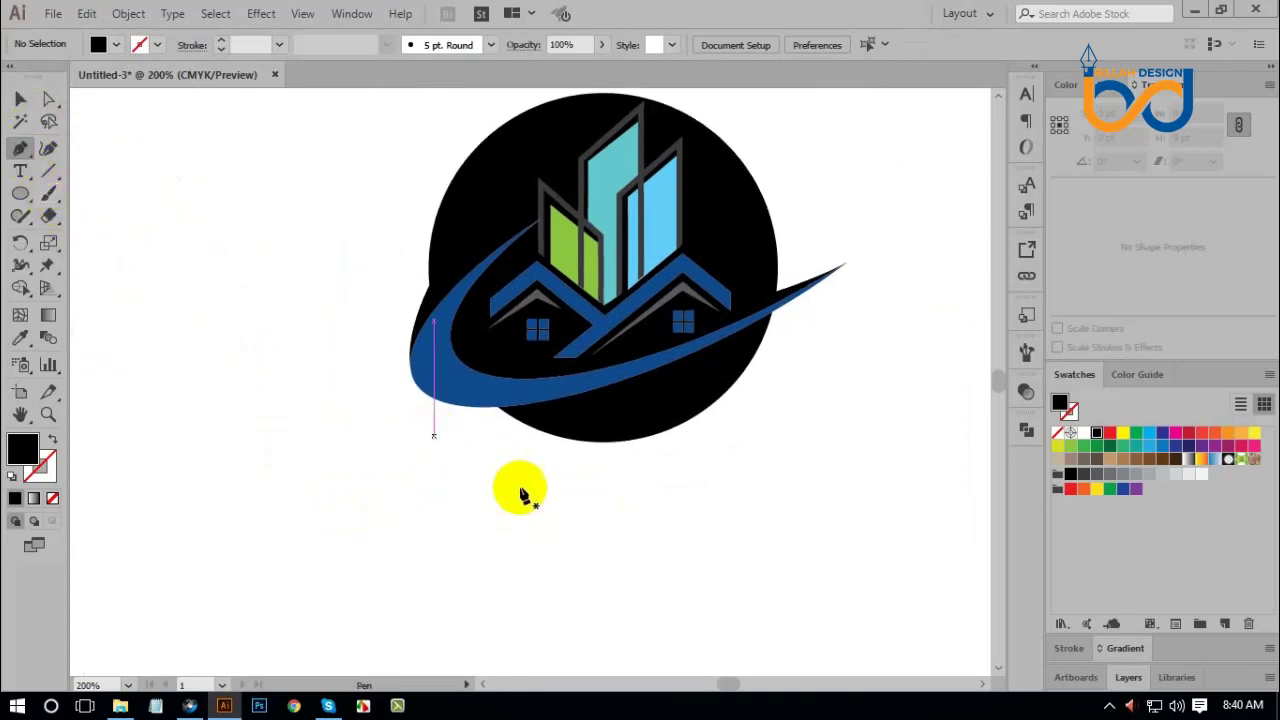
pyautogui.hotkey('ctrl', '+')
pyautogui.hotkey('ctrl', '+')
pyautogui.moveTo(542, 503); pyautogui.dragTo(571, 466)
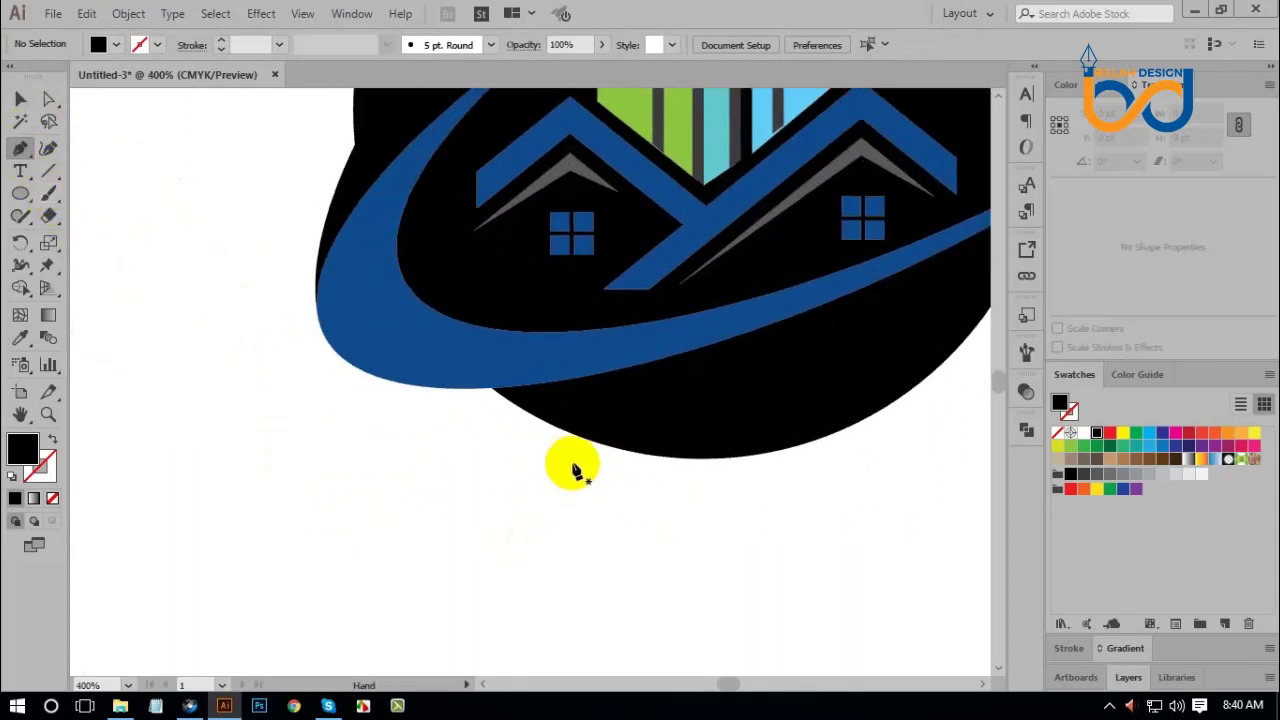
pyautogui.click(568, 422)
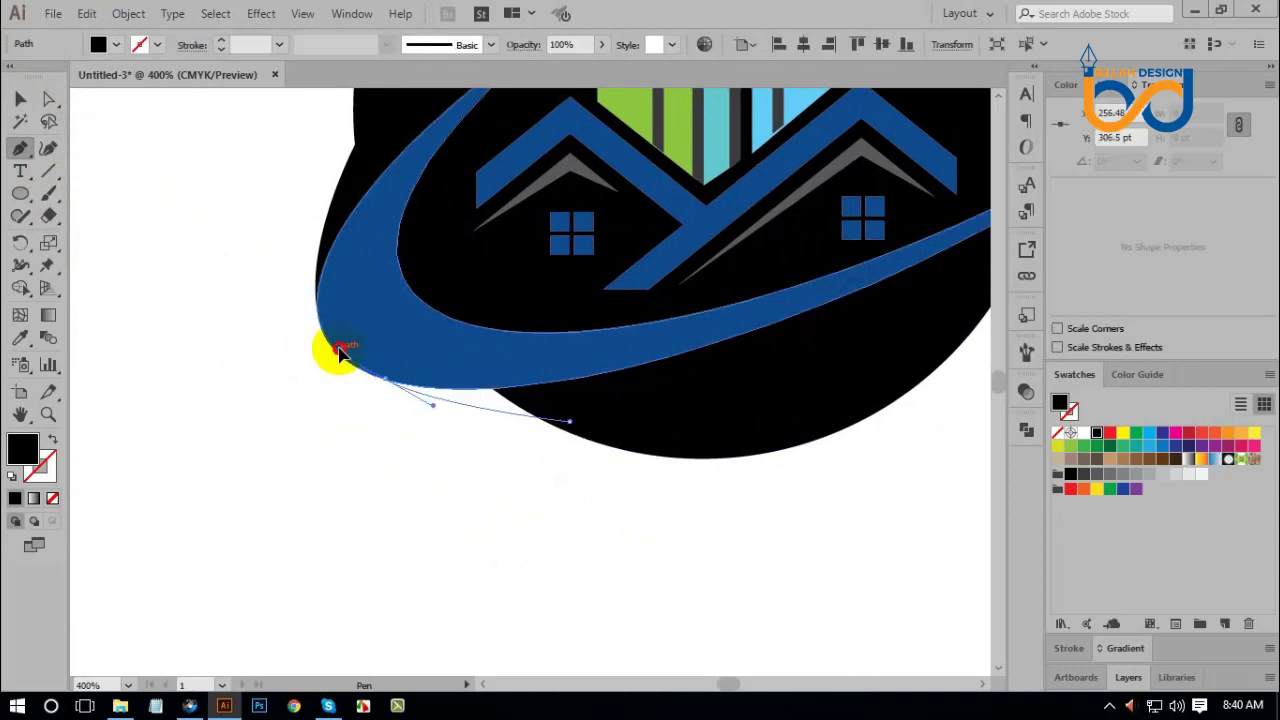
pyautogui.moveTo(388, 386); pyautogui.dragTo(380, 406)
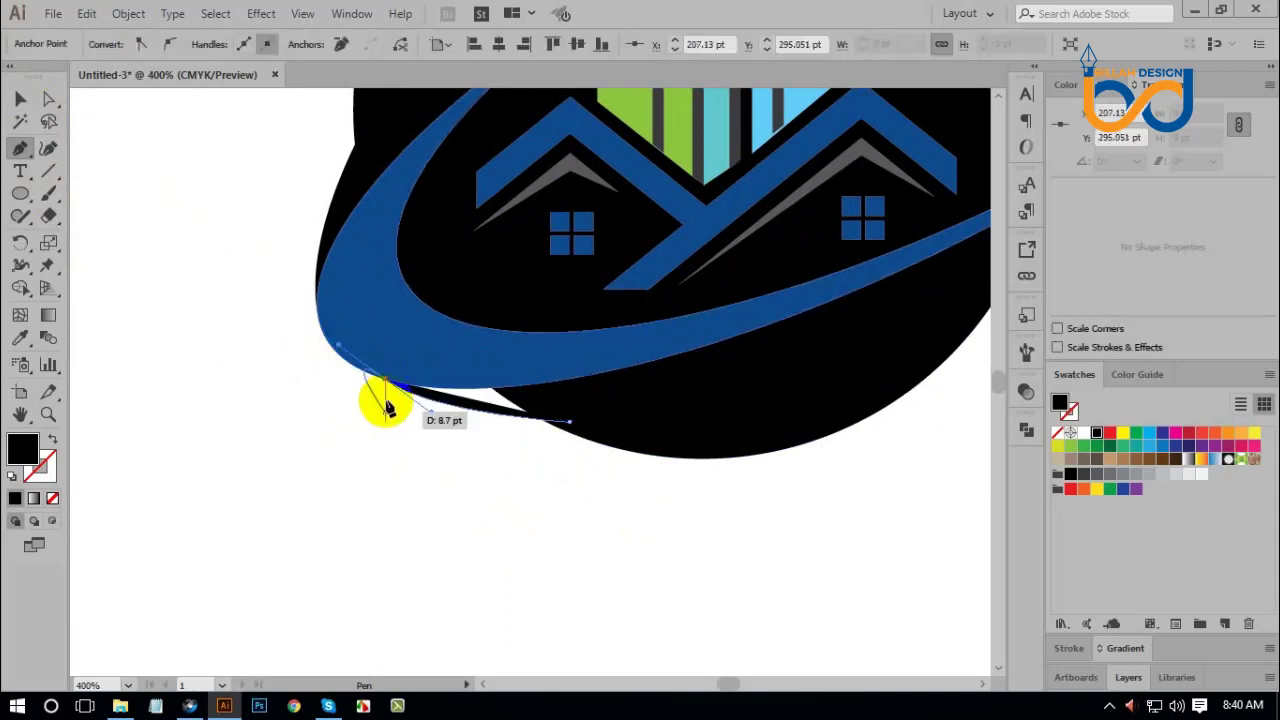
pyautogui.moveTo(545, 376); pyautogui.dragTo(508, 396)
# Send the lower black piece to the back and deselect it.
pyautogui.rightClick(508, 400)
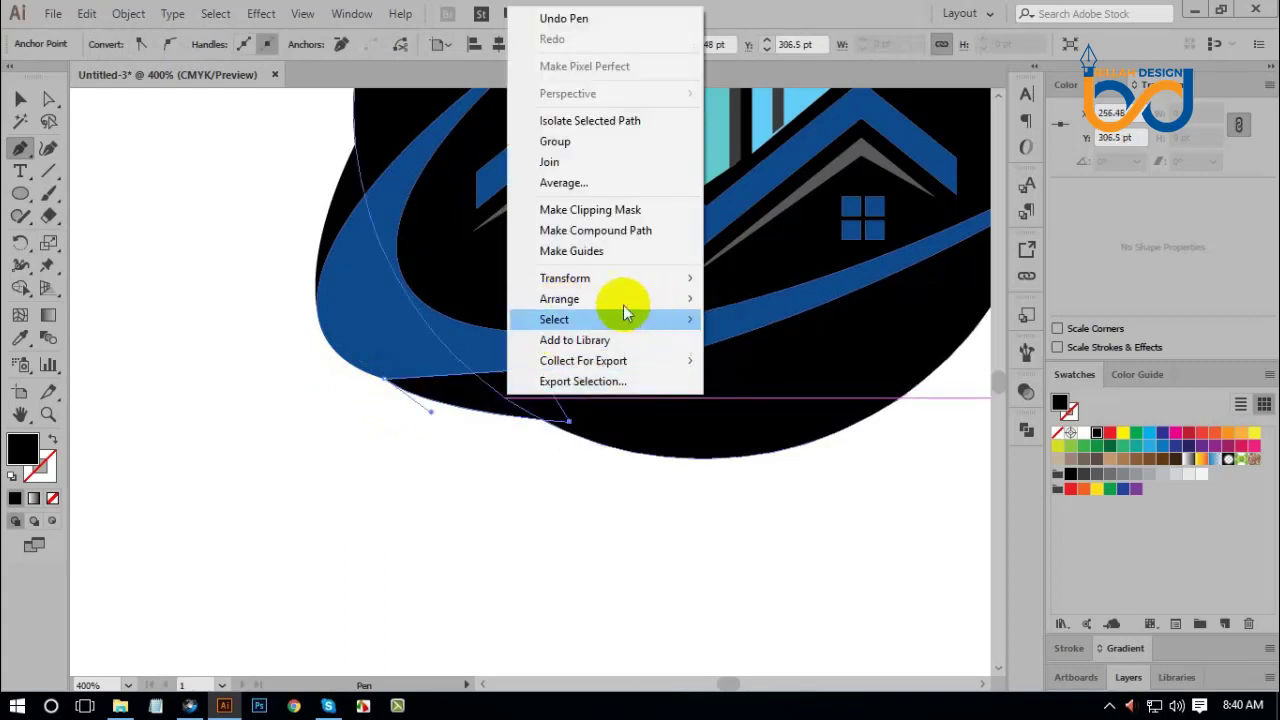
pyautogui.moveTo(709, 300)
pyautogui.click(760, 360)
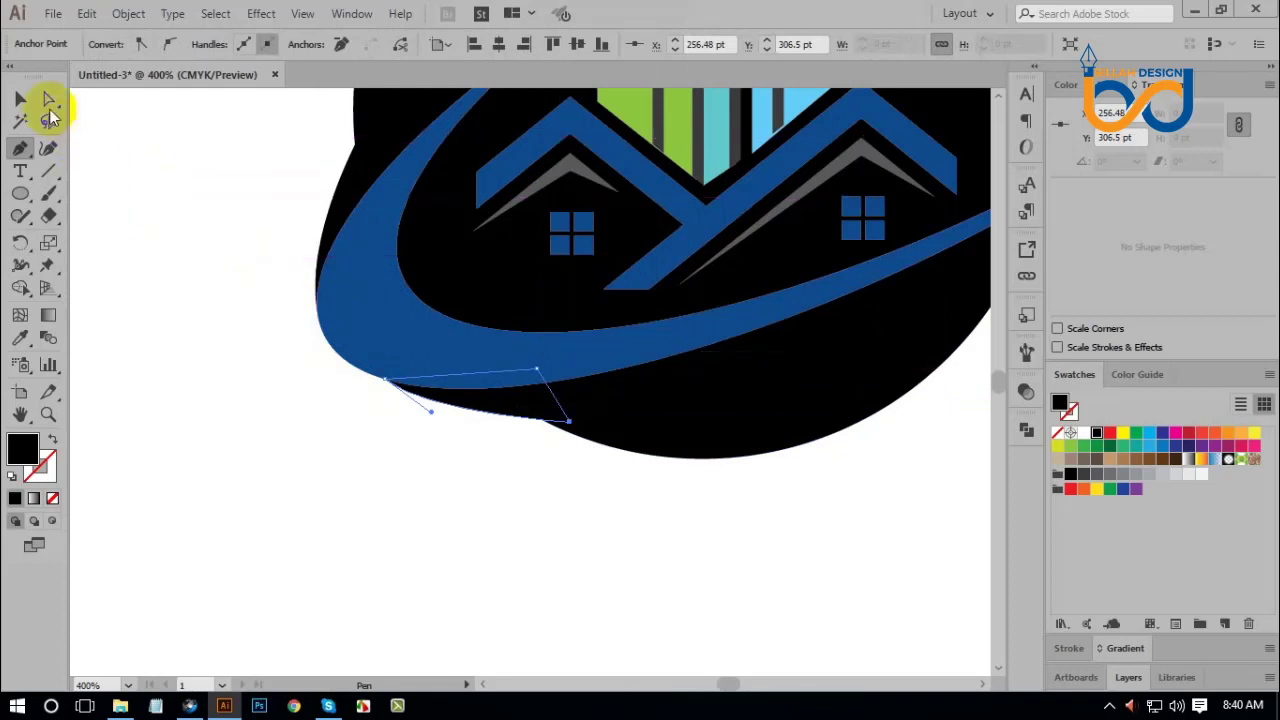
pyautogui.click(20, 98)
pyautogui.click(437, 520)
pyautogui.hotkey('ctrl', '-')
pyautogui.hotkey('ctrl', '-')
pyautogui.hotkey('ctrl', '-')
pyautogui.hotkey('ctrl', '-')
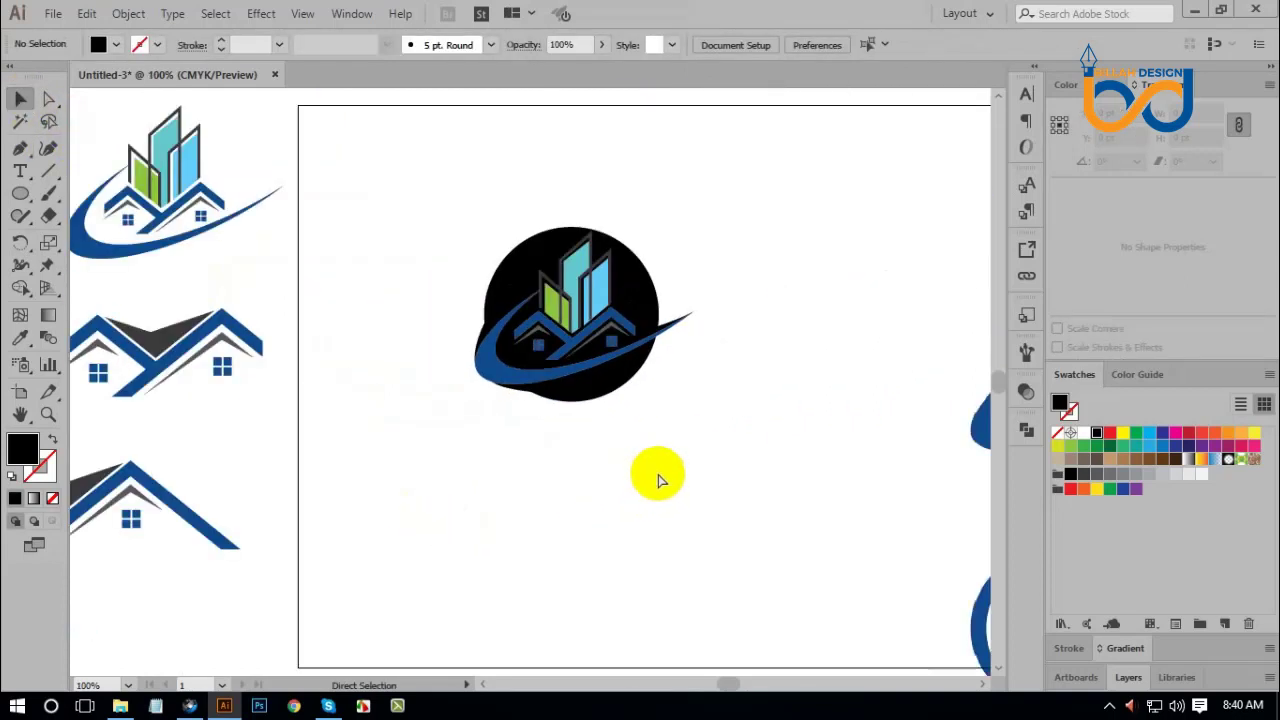
# Select the tip piece, lower piece and black circle, then Unite them in Pathfinder.
pyautogui.hotkey('ctrl', '+')
pyautogui.hotkey('ctrl', '+')
pyautogui.scroll(2, 780, 470)
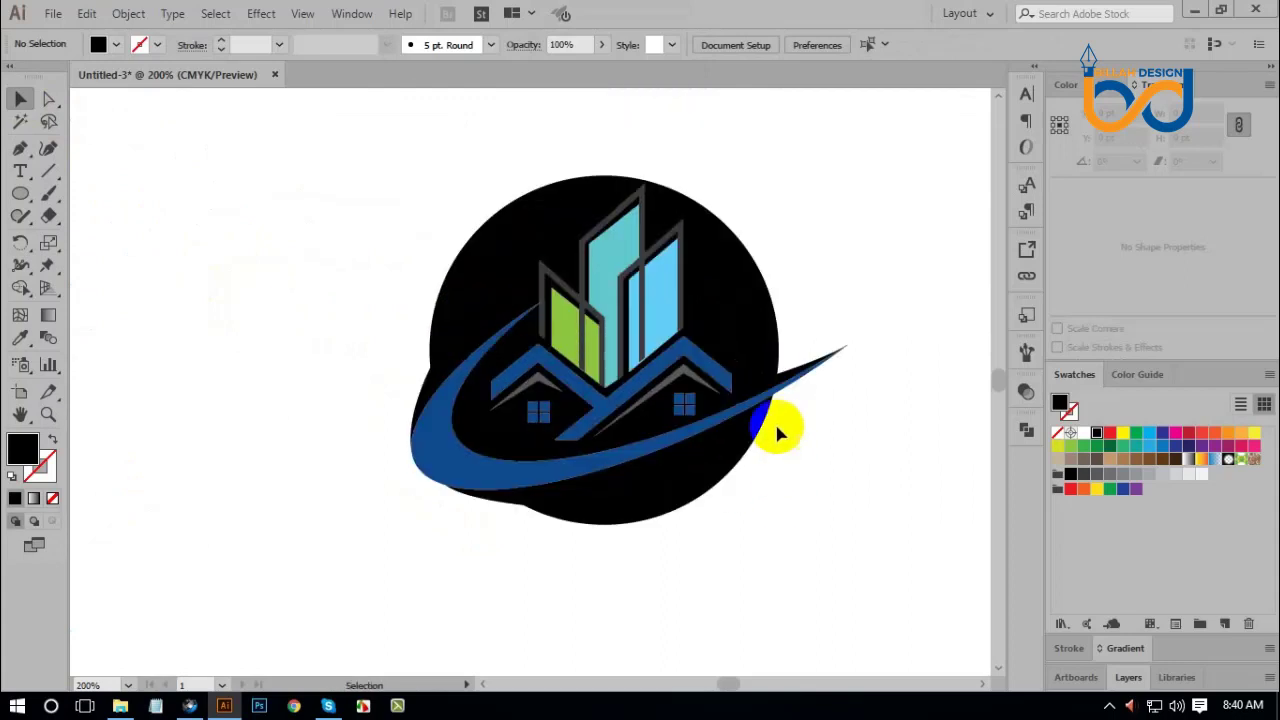
pyautogui.click(787, 380)
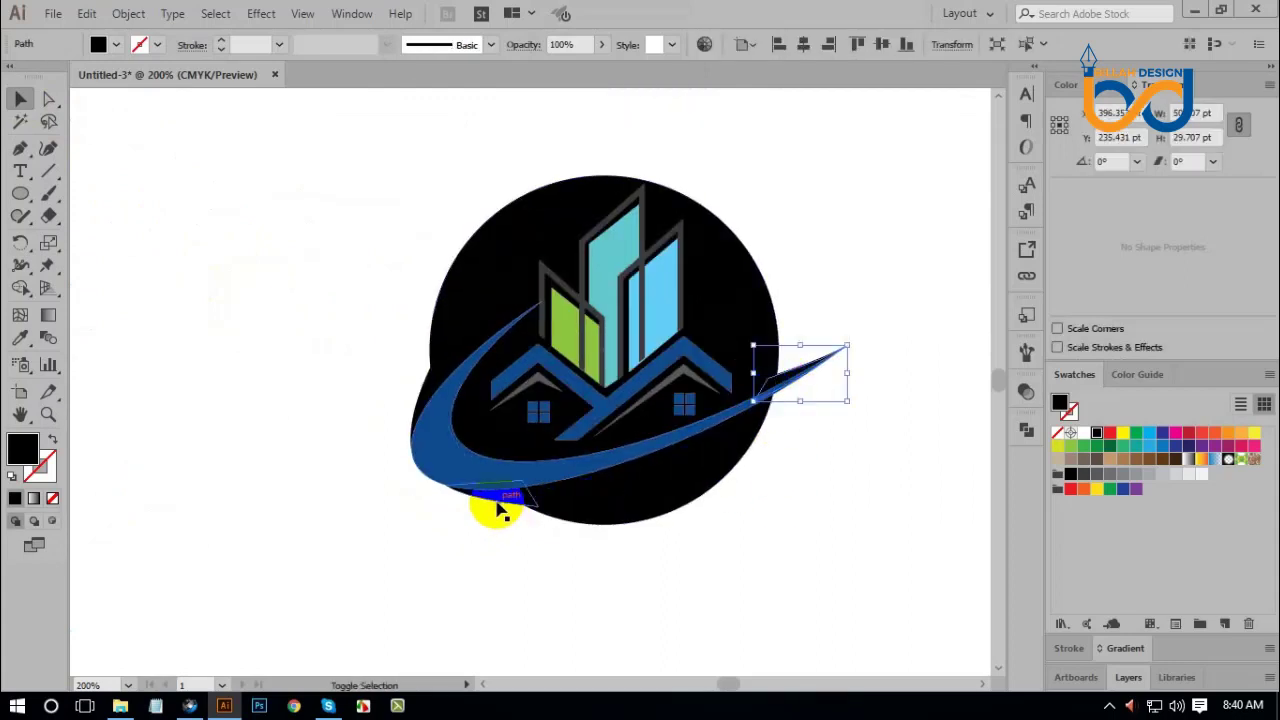
pyautogui.keyDown('shift'); pyautogui.click(433, 426); pyautogui.keyUp('shift')
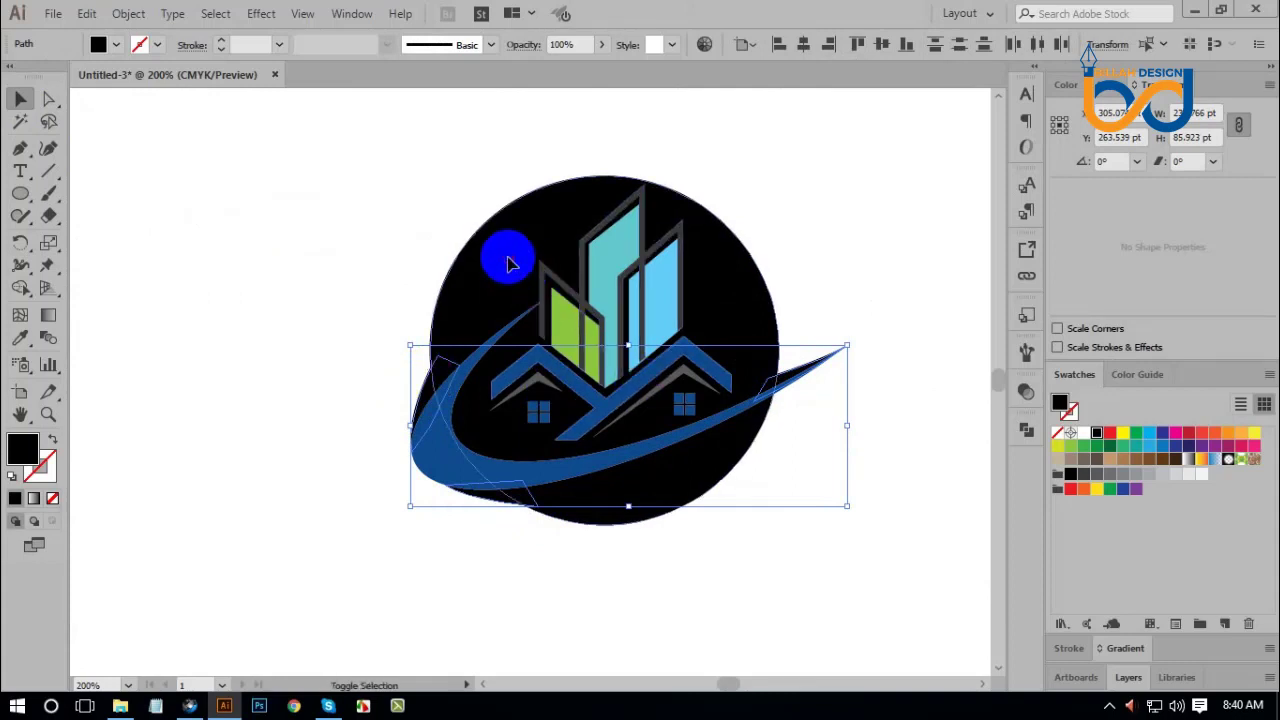
pyautogui.keyDown('shift'); pyautogui.click(508, 262); pyautogui.keyUp('shift')
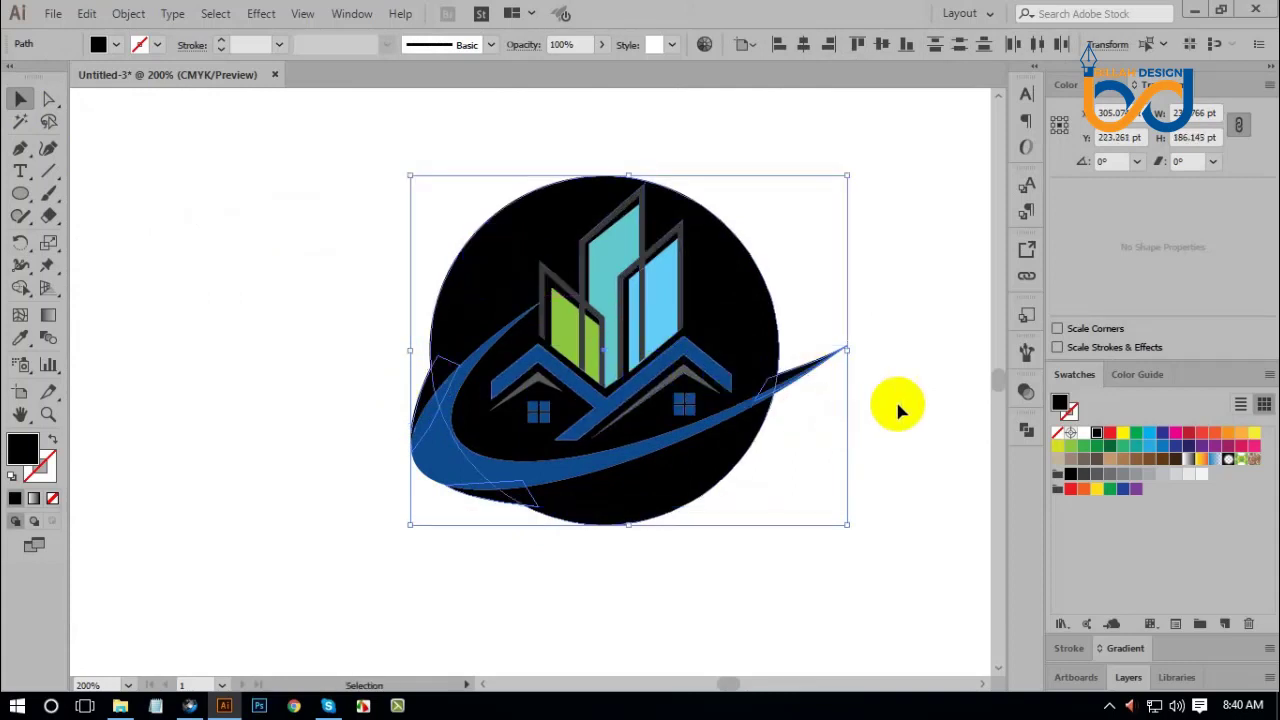
pyautogui.click(1027, 430)
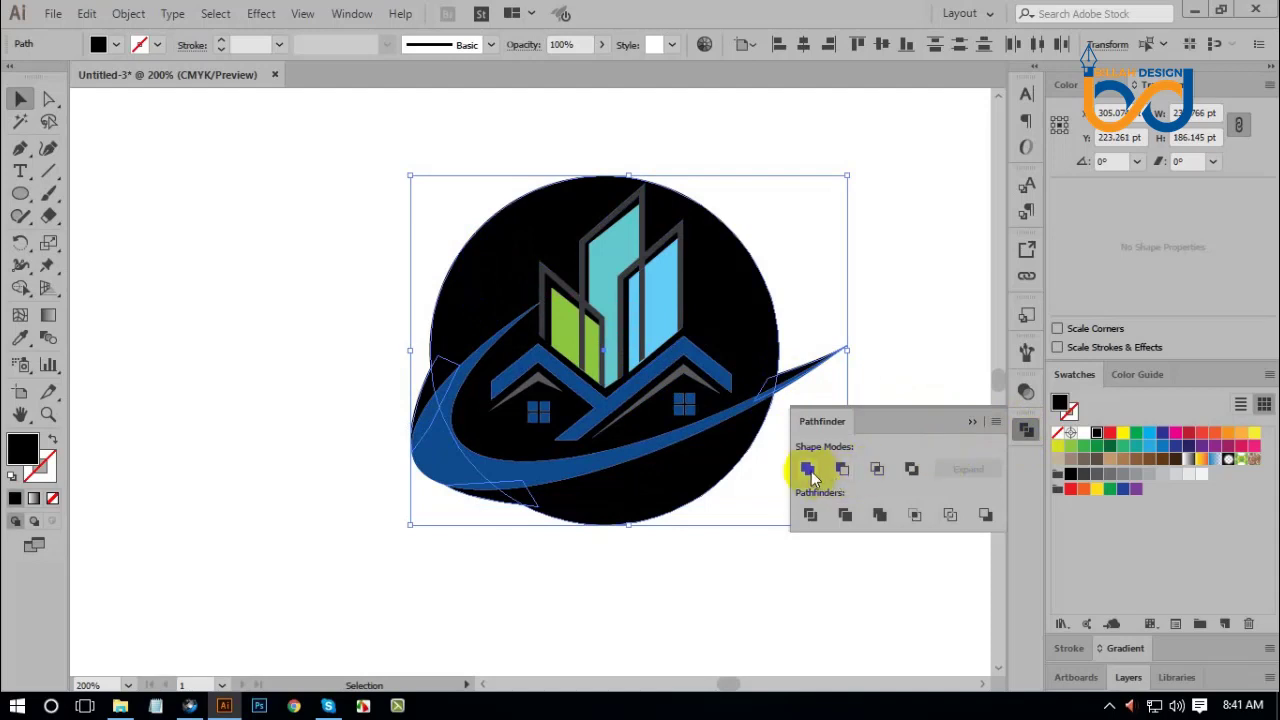
pyautogui.click(808, 470)
pyautogui.click(1027, 430)
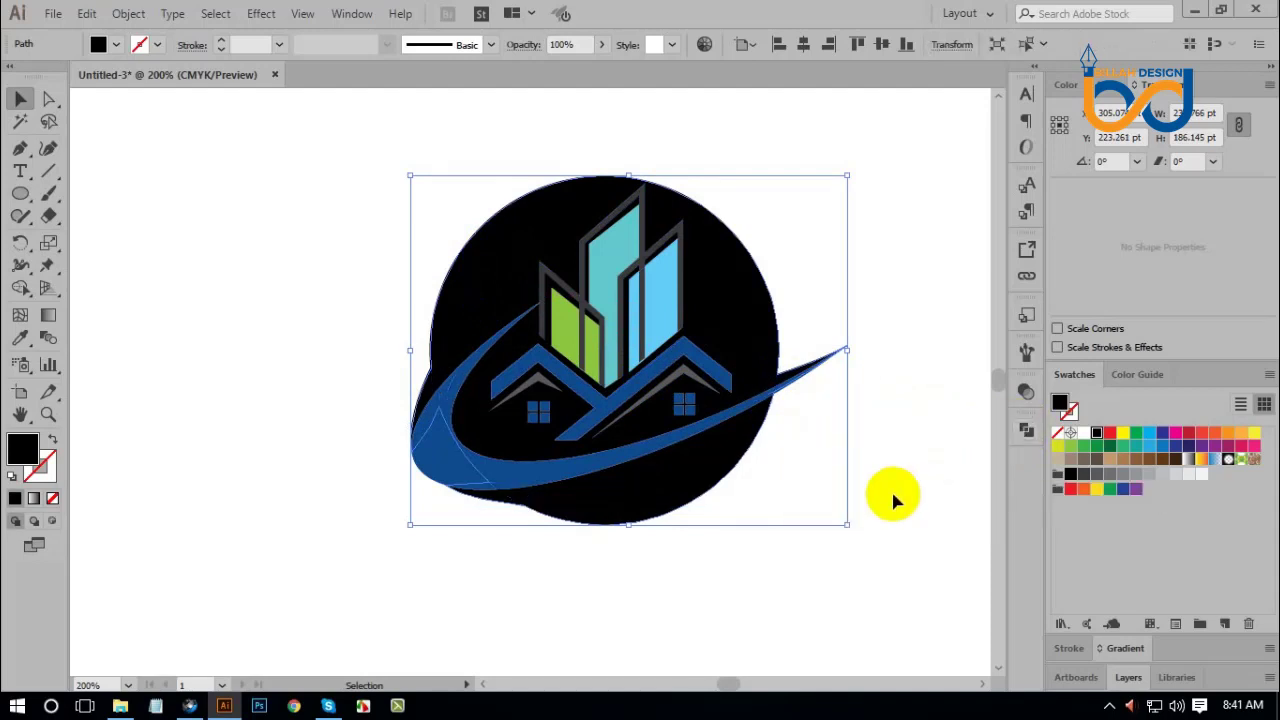
pyautogui.click(849, 508)
pyautogui.moveTo(849, 508); pyautogui.dragTo(838, 515)
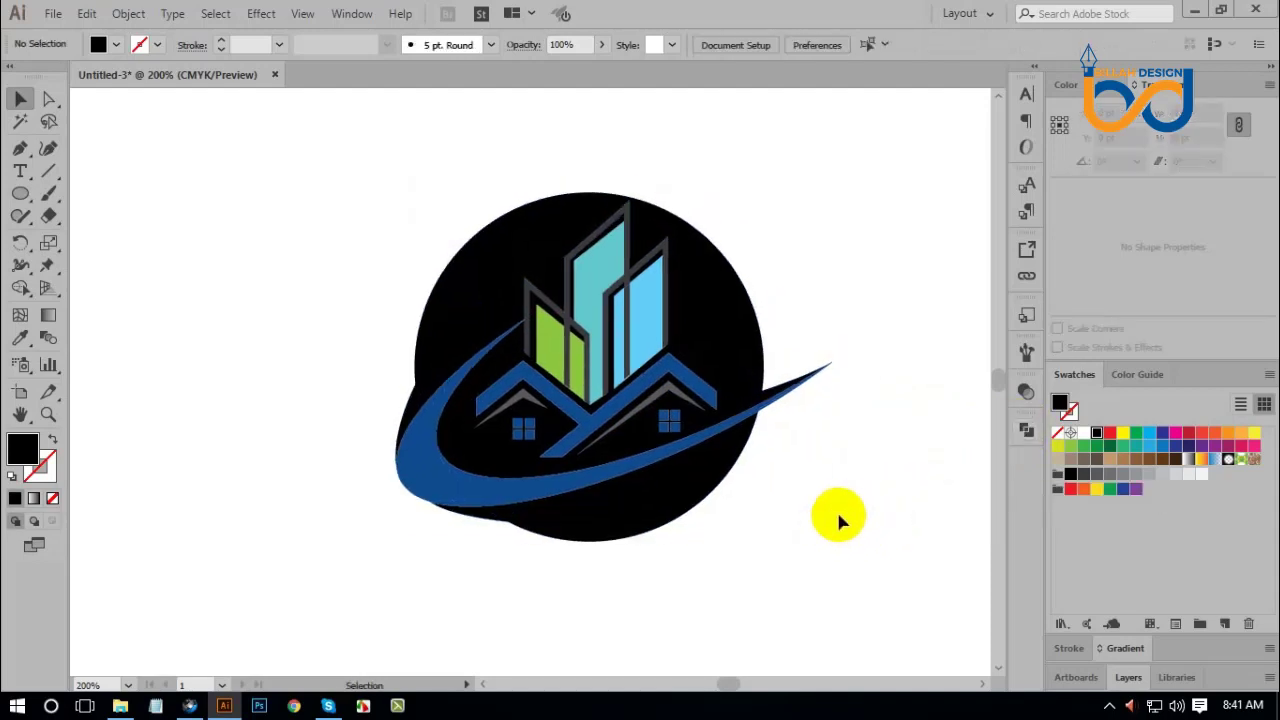
# Subtract the swoosh from the black backdrop with Pathfinder's Minus Front.
pyautogui.click(838, 515)
pyautogui.hotkey('ctrl', '=')
pyautogui.click(809, 417)
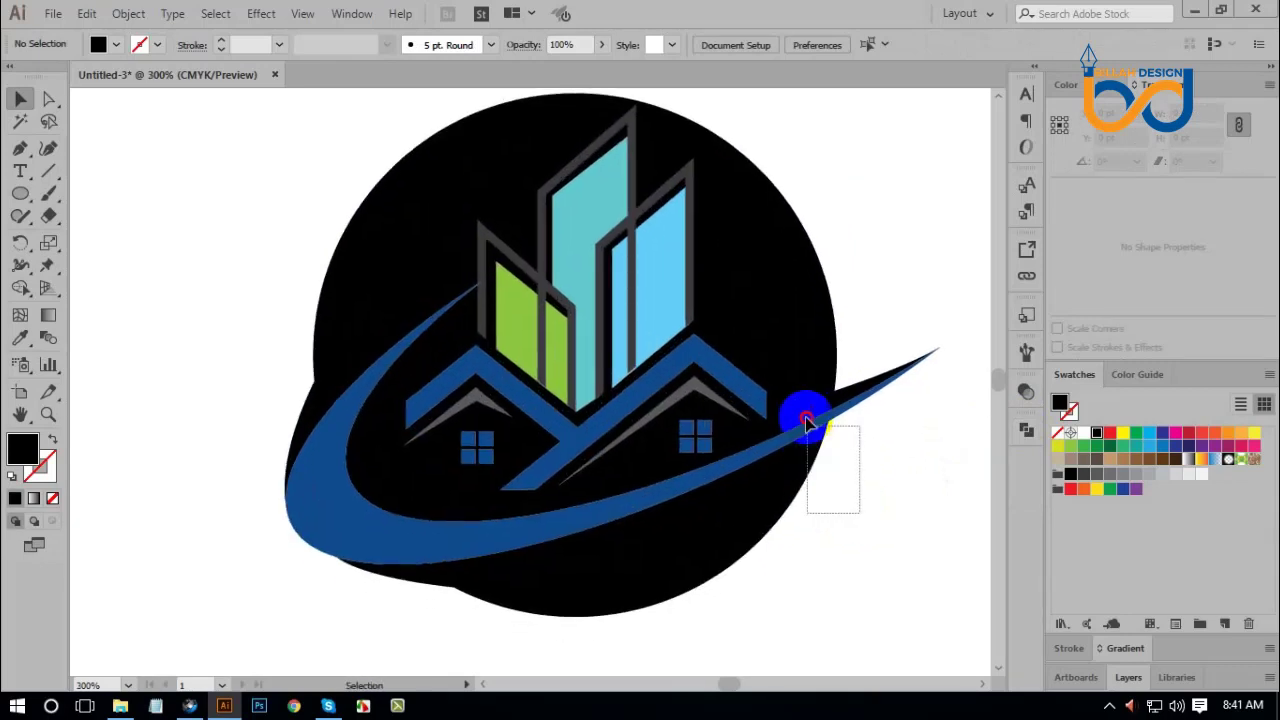
pyautogui.click(1028, 428)
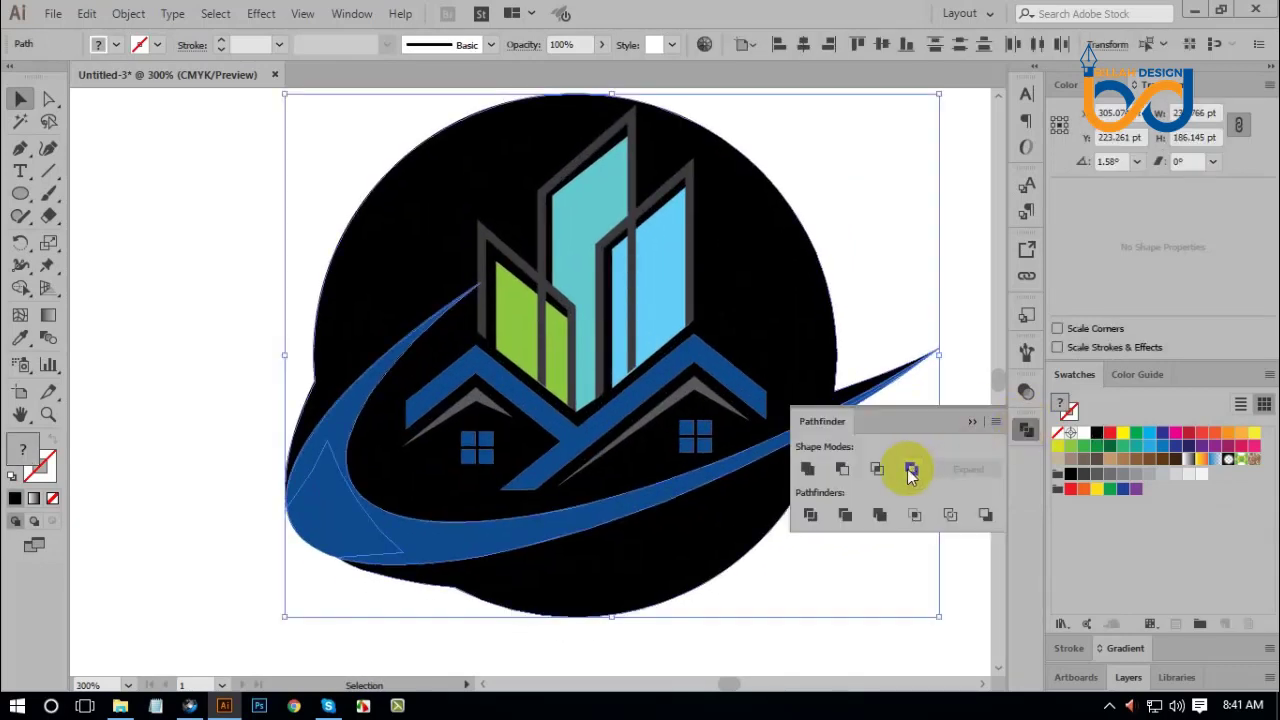
pyautogui.click(845, 472)
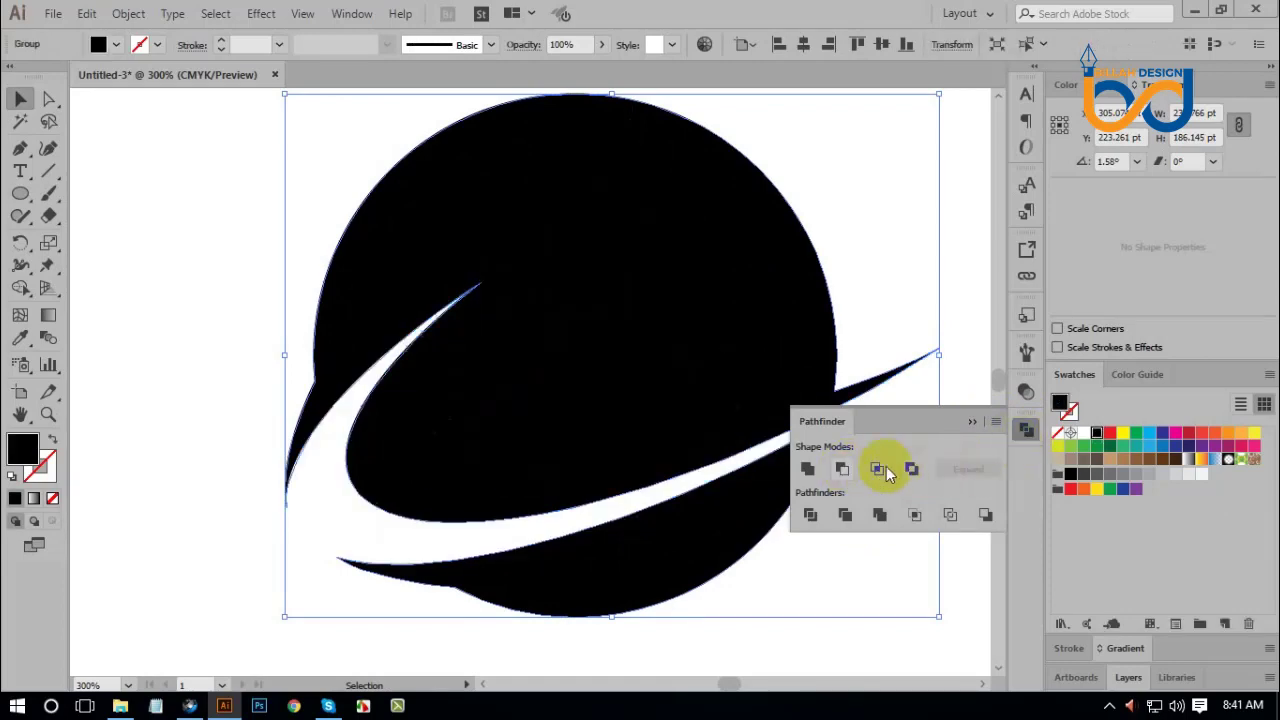
pyautogui.click(1026, 428)
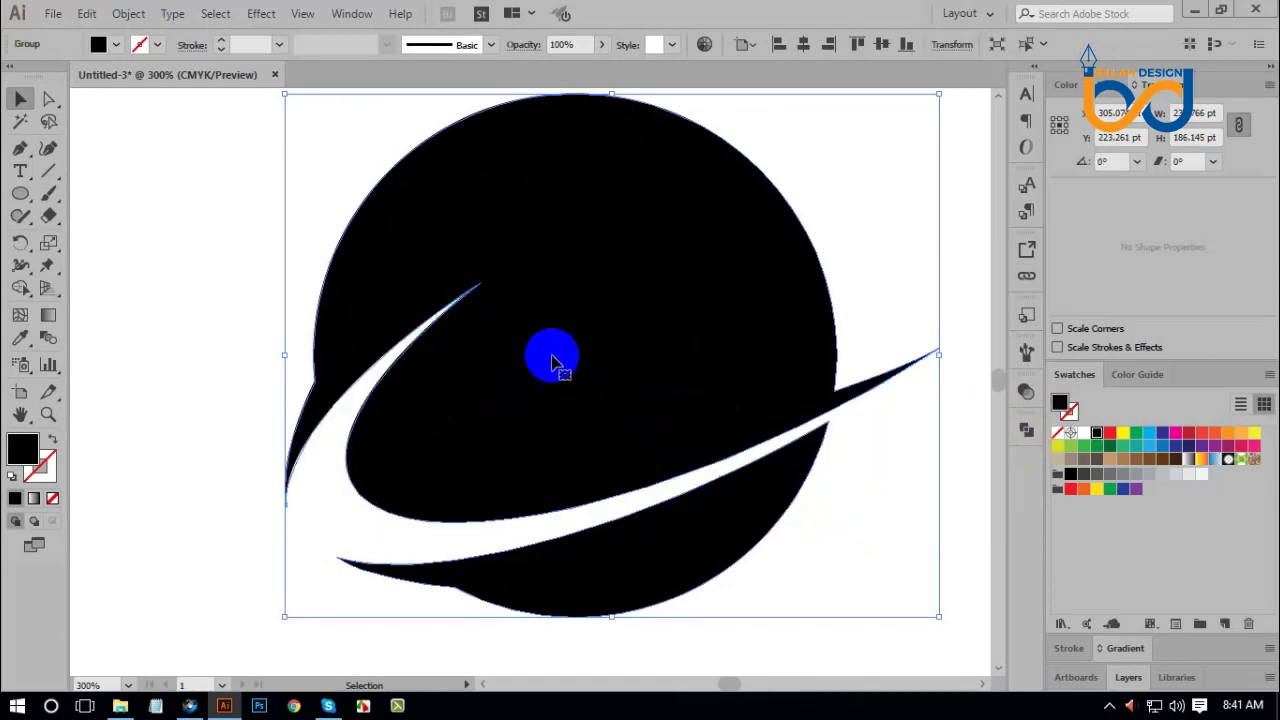
# Send the cut backdrop behind the buildings and deselect.
pyautogui.rightClick(560, 342)
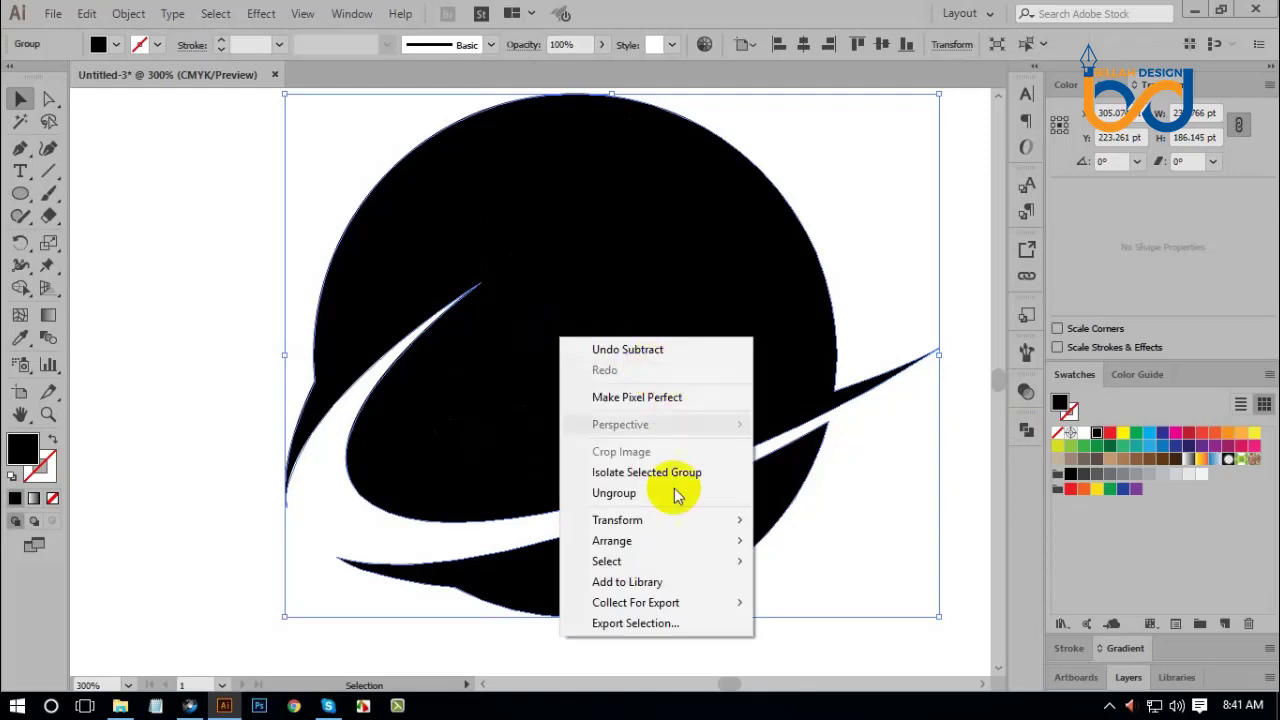
pyautogui.moveTo(646, 540)
pyautogui.click(806, 599)
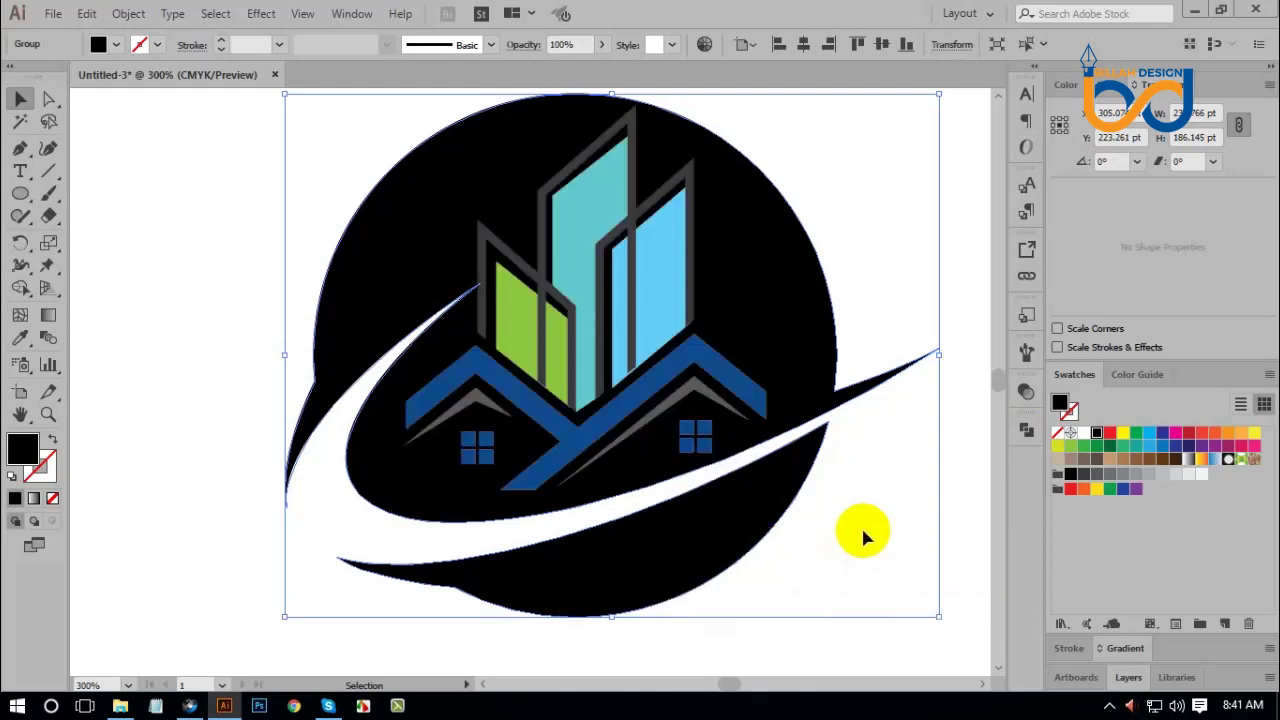
pyautogui.click(861, 525)
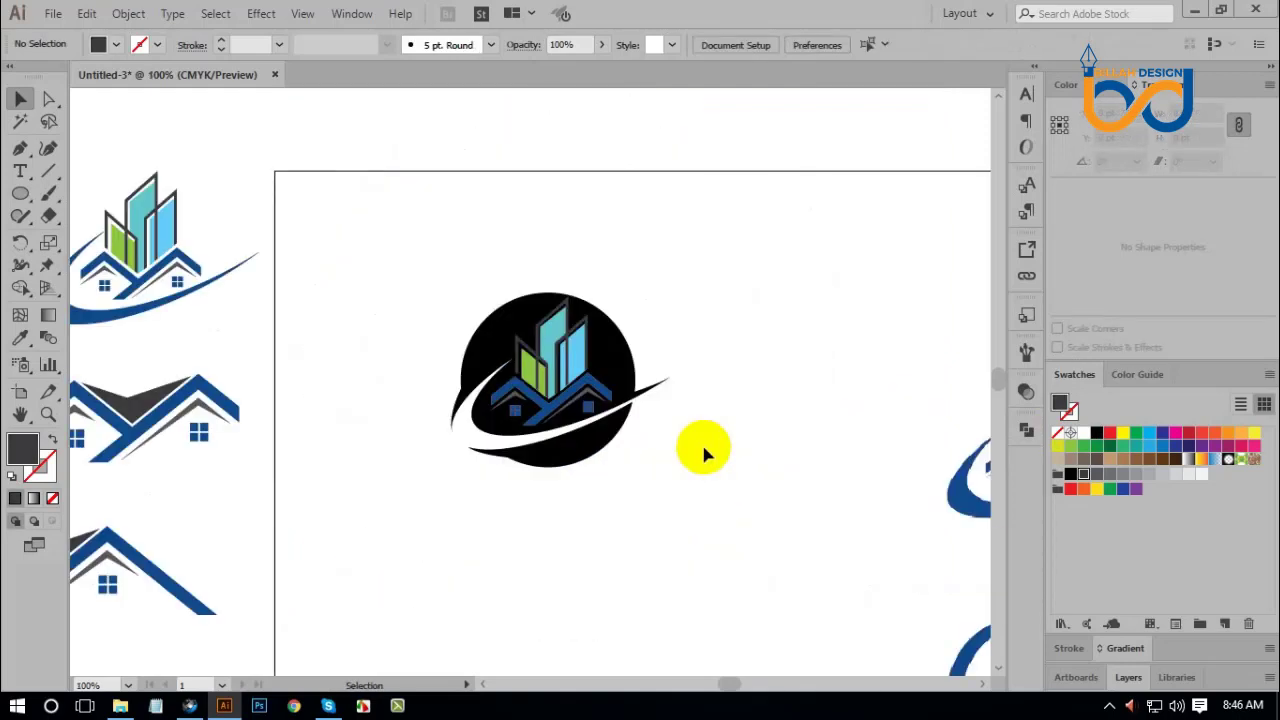
# Make the roof outline, left house window and building outlines white.
pyautogui.hotkey('ctrl', '+')
pyautogui.hotkey('ctrl', '+')
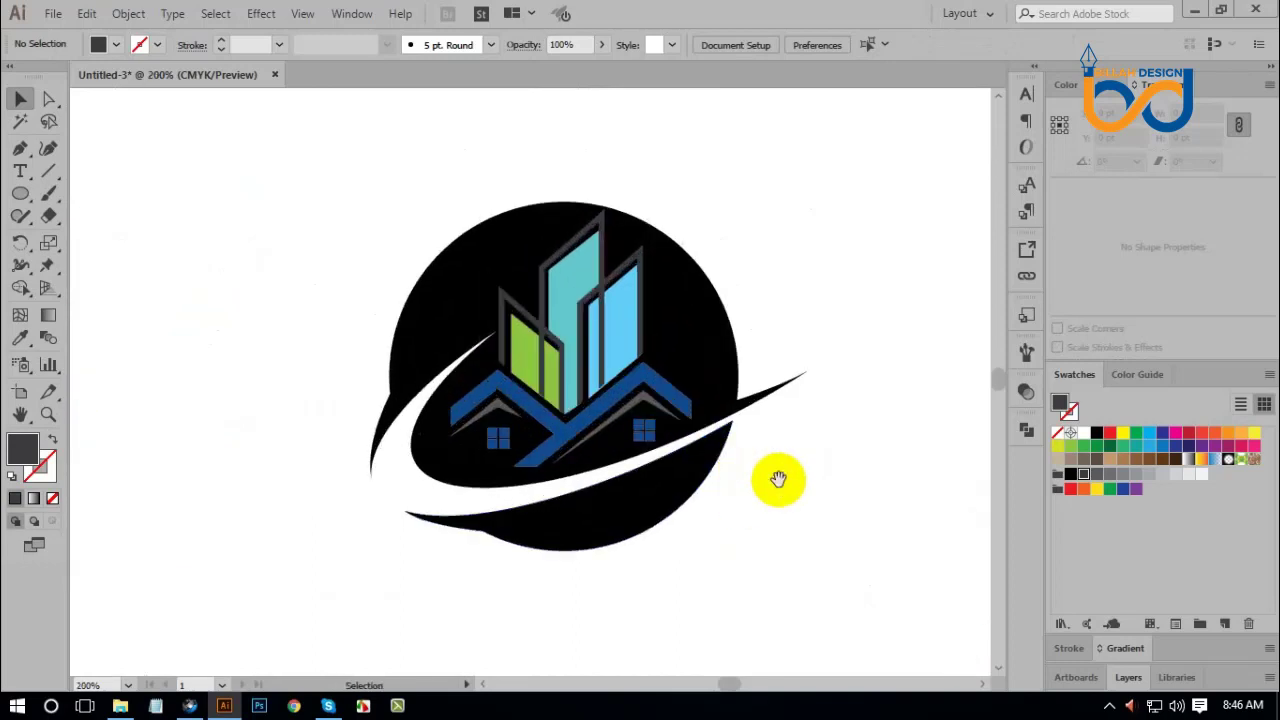
pyautogui.click(655, 405)
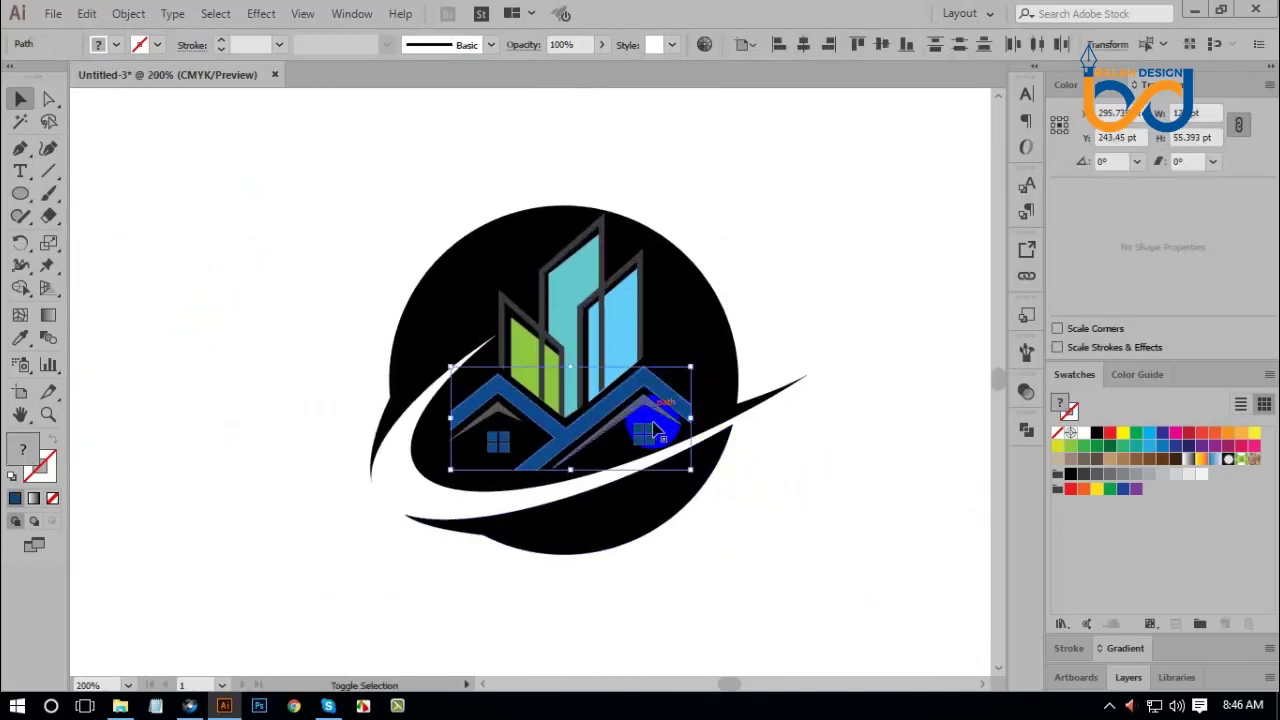
pyautogui.keyDown('shift'); pyautogui.click(502, 450); pyautogui.keyUp('shift')
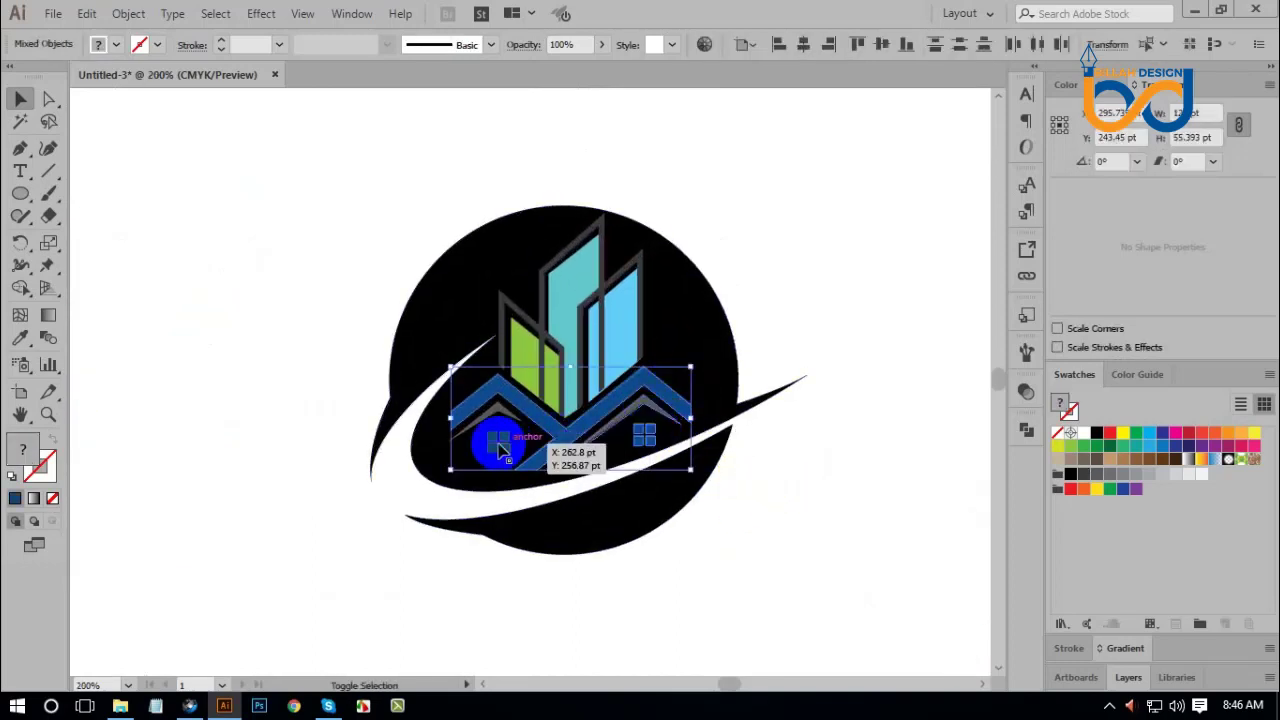
pyautogui.keyDown('shift'); pyautogui.click(509, 300); pyautogui.keyUp('shift')
pyautogui.keyDown('shift'); pyautogui.click(549, 345); pyautogui.keyUp('shift')
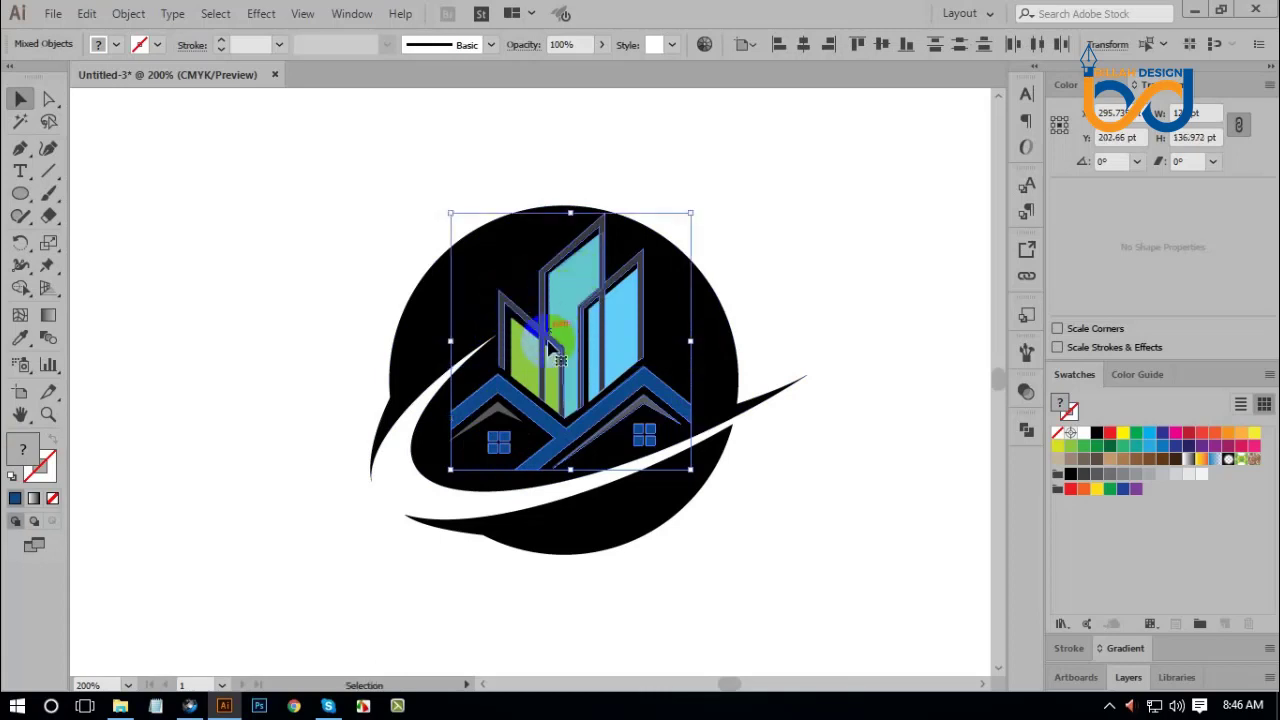
pyautogui.keyDown('shift'); pyautogui.click(620, 318); pyautogui.keyUp('shift')
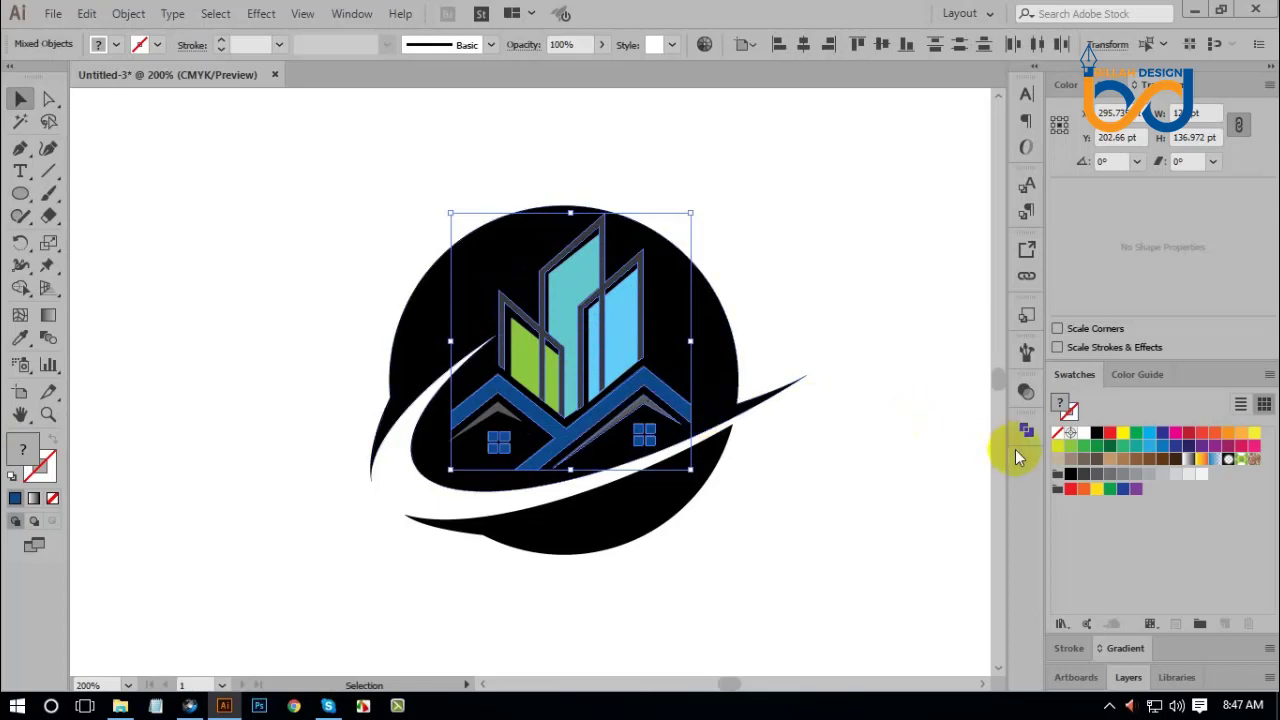
pyautogui.click(1084, 433)
pyautogui.click(828, 516)
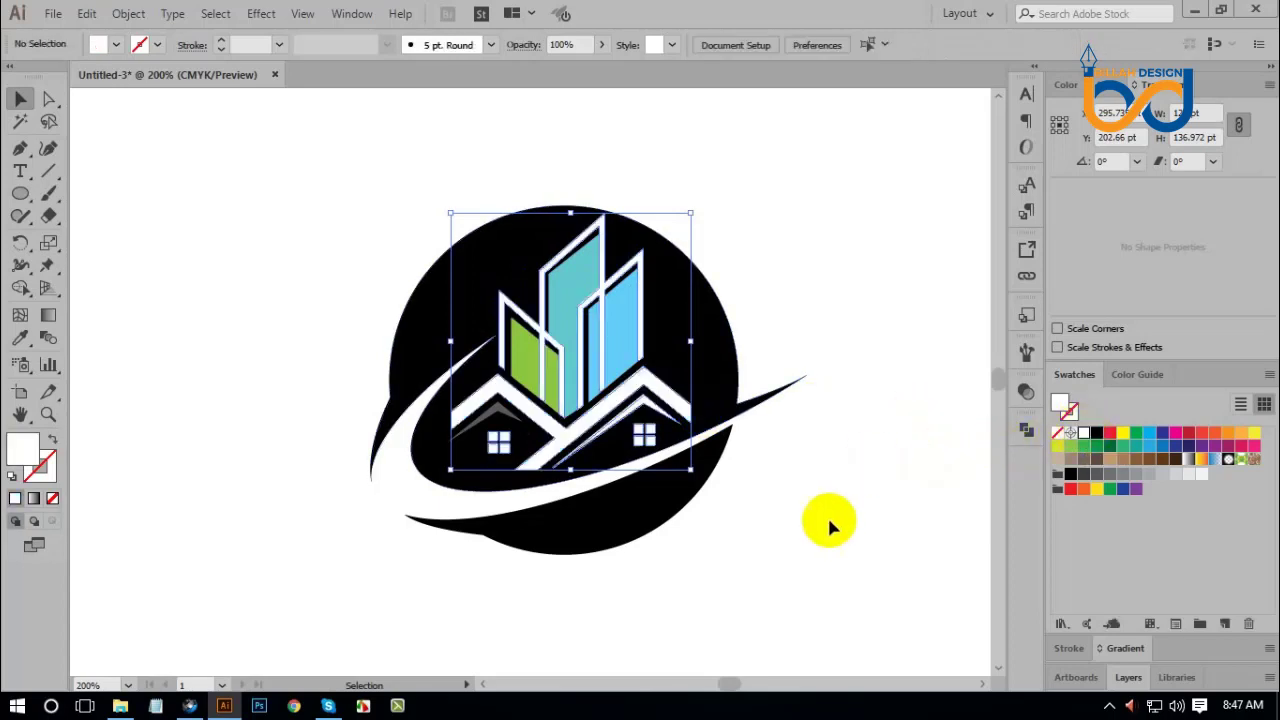
pyautogui.moveTo(758, 311); pyautogui.dragTo(758, 323)
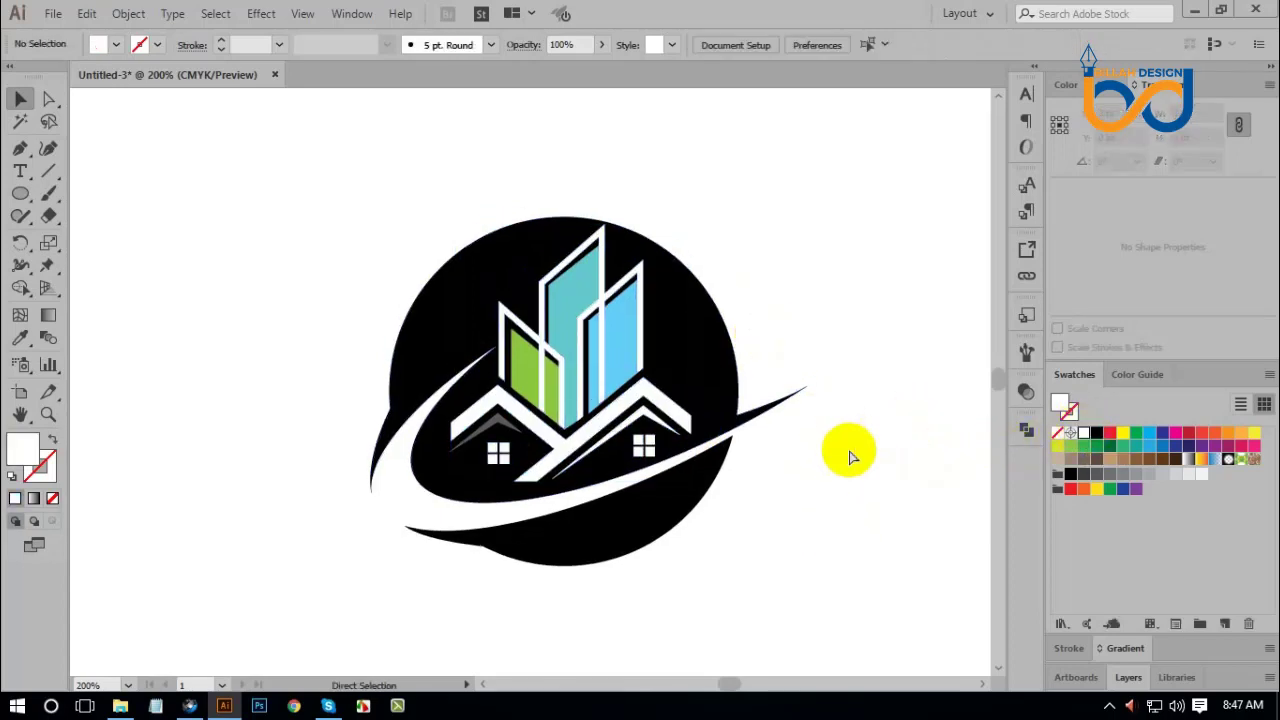
pyautogui.hotkey('ctrl', '+')
pyautogui.hotkey('ctrl', '+')
# Align the cyan and green building panels' corner points with Direct Selection.
pyautogui.scroll(1, 600, 263)
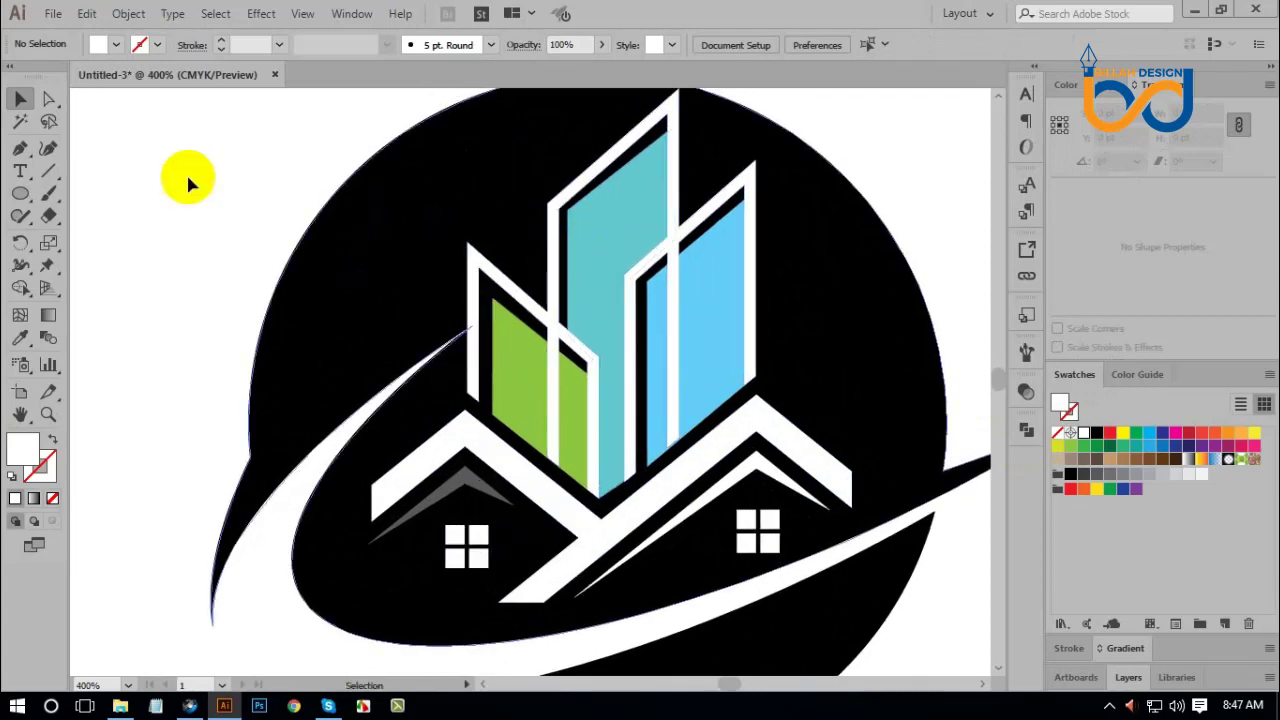
pyautogui.click(48, 98)
pyautogui.moveTo(567, 215); pyautogui.dragTo(570, 224)
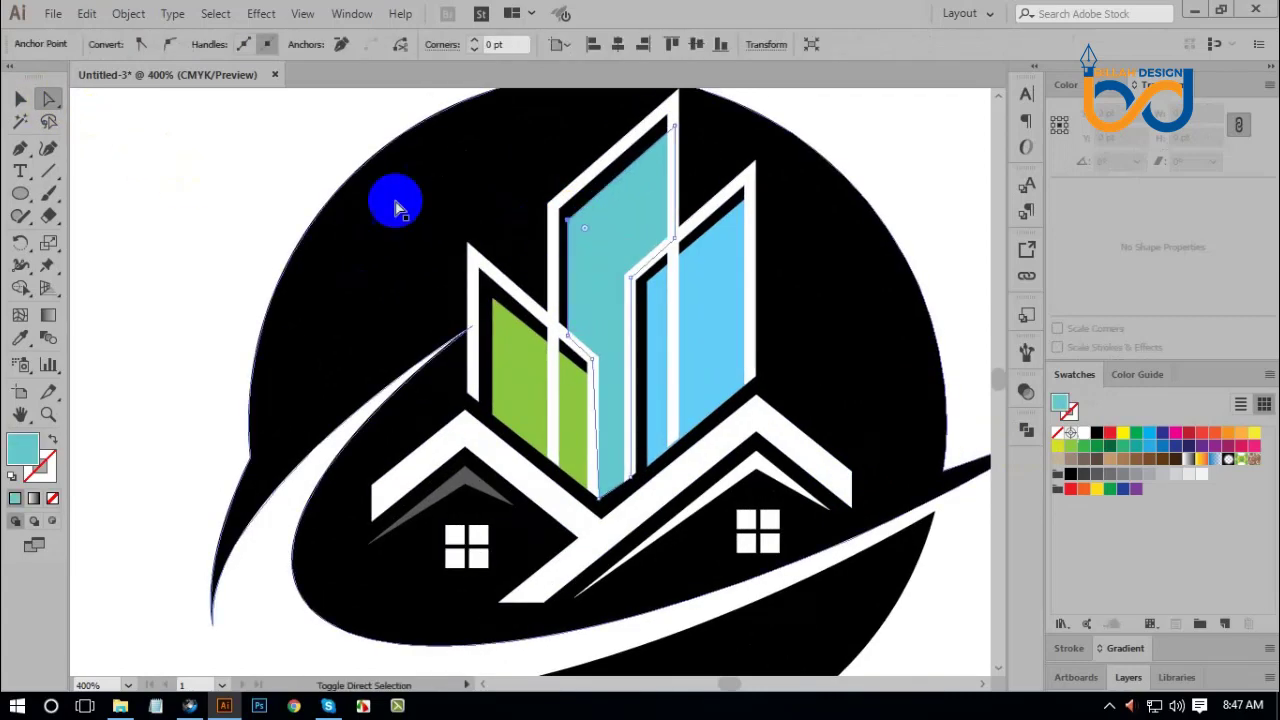
pyautogui.click(388, 212)
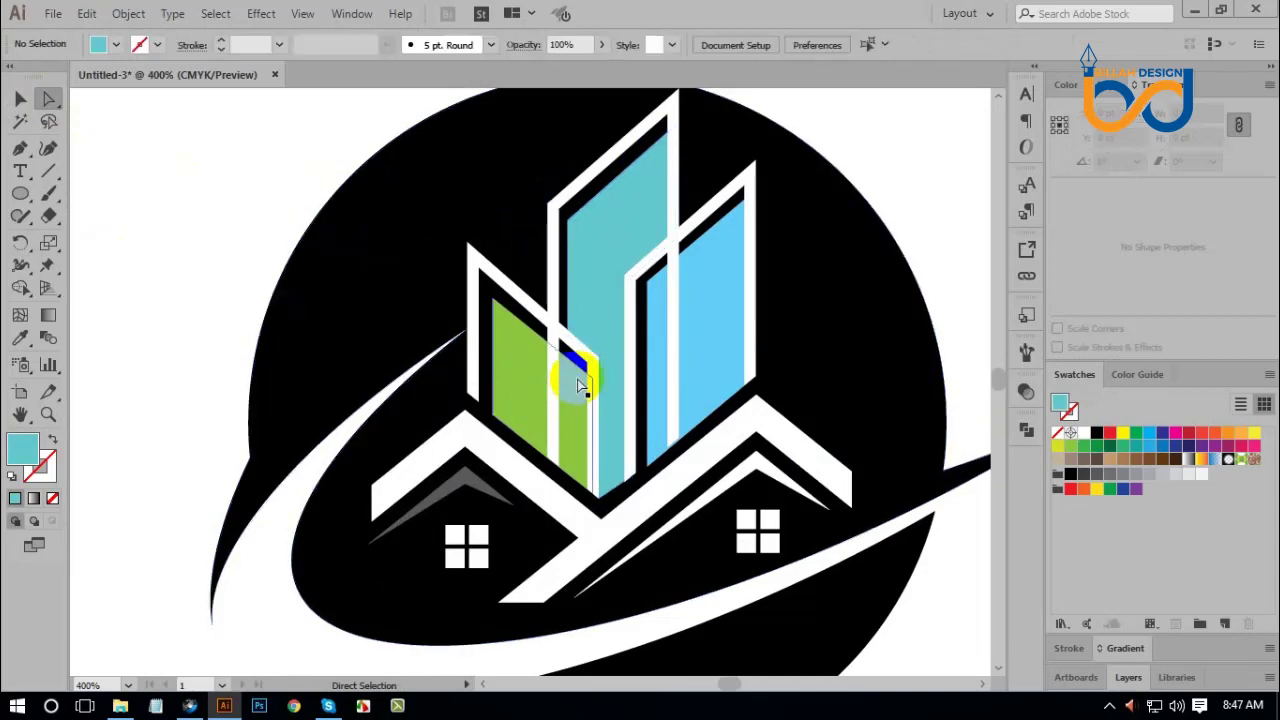
pyautogui.moveTo(578, 370)
pyautogui.mouseDown()
pyautogui.moveTo(598, 381)
pyautogui.moveTo(591, 389)
pyautogui.mouseUp()
pyautogui.click(216, 272)
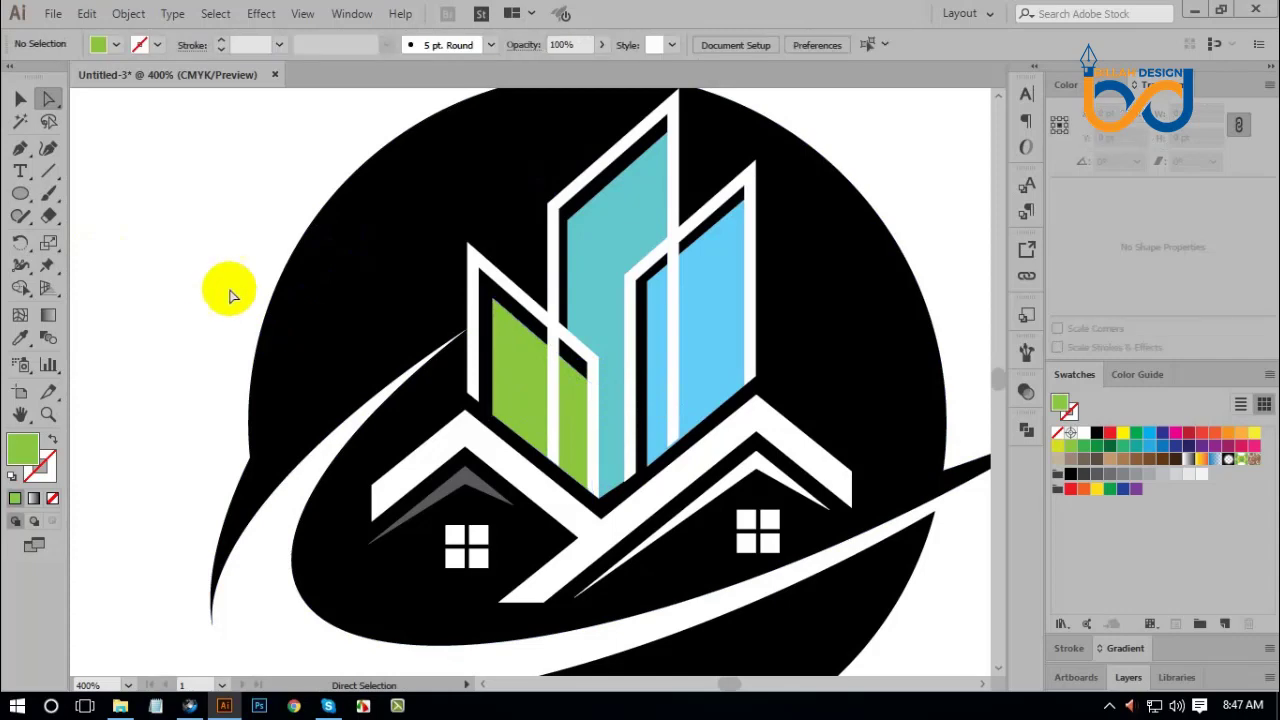
# Nudge the light-blue building's corner into place and zoom out to the whole logo.
pyautogui.moveTo(648, 286); pyautogui.dragTo(646, 289)
pyautogui.click(236, 283)
pyautogui.click(386, 400)
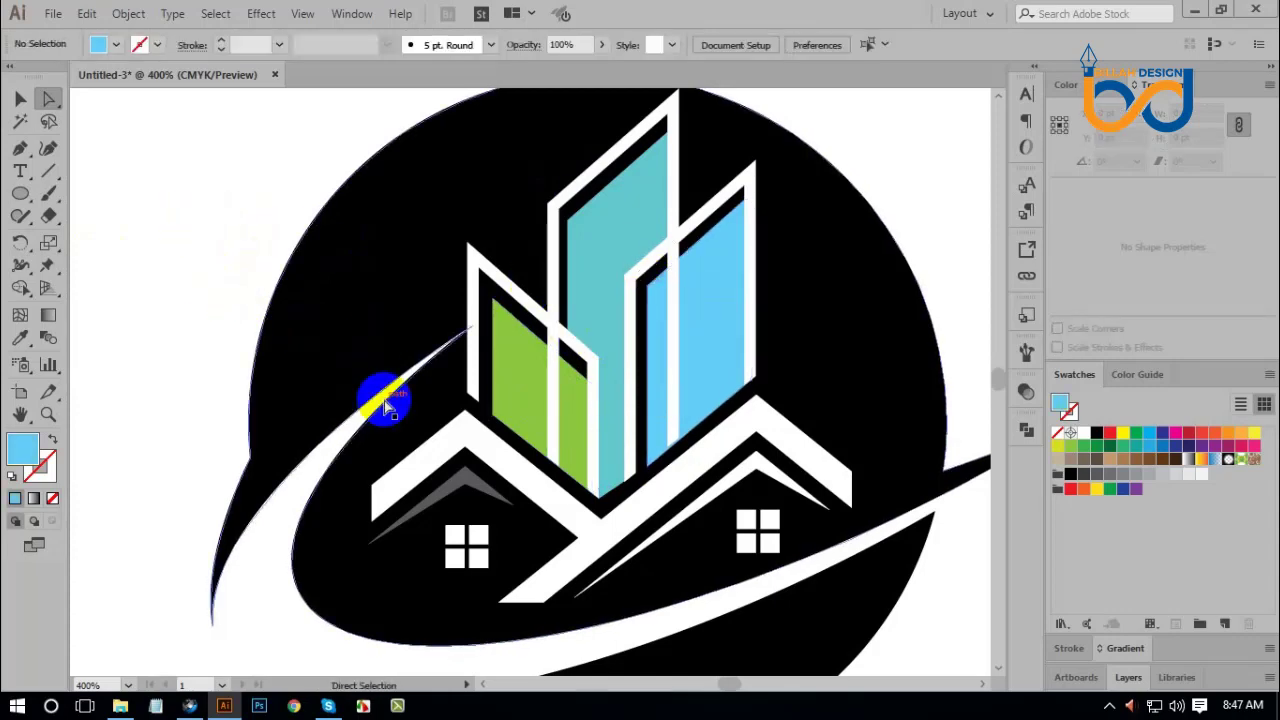
pyautogui.click(470, 490)
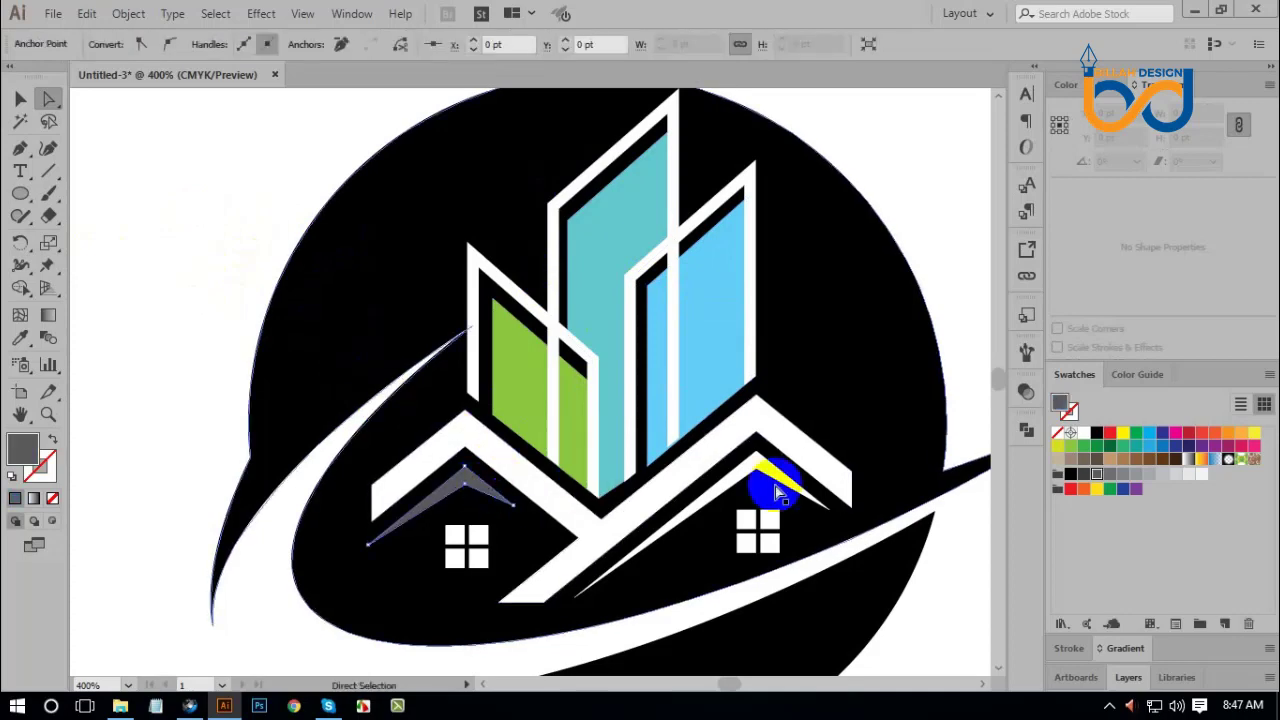
pyautogui.click(443, 391)
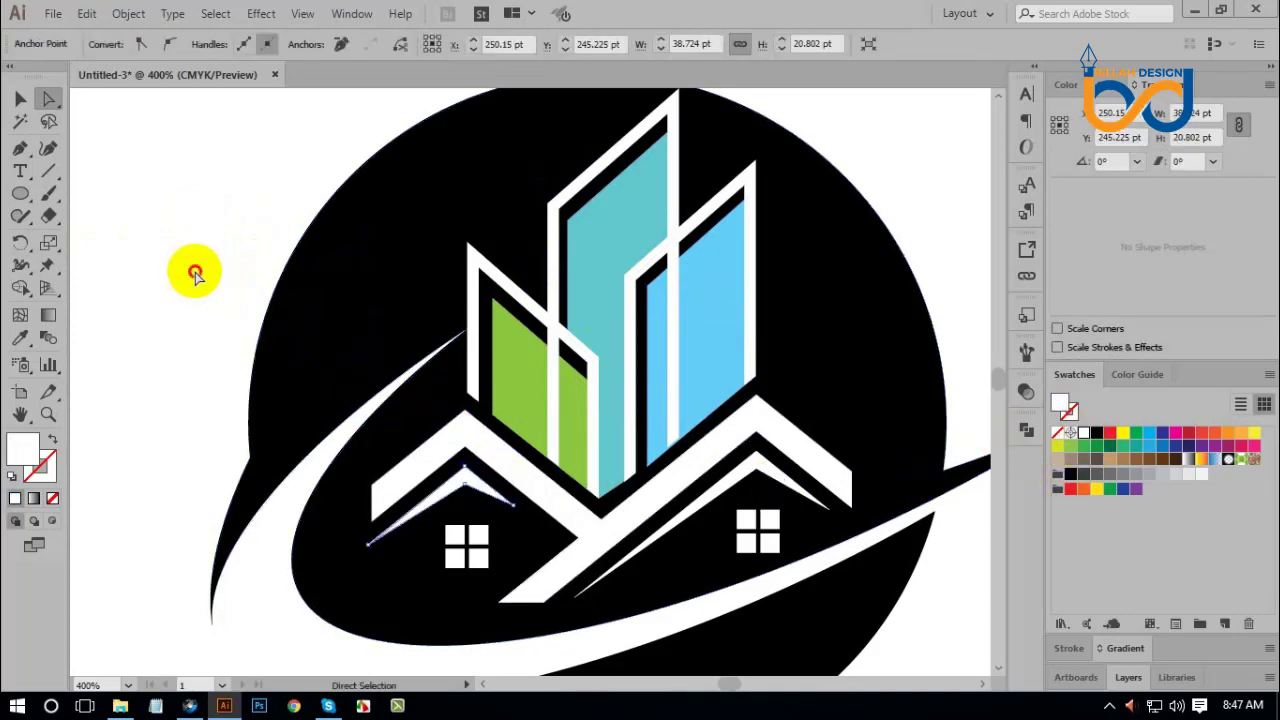
pyautogui.press('v')
pyautogui.hotkey('ctrl', '-')
pyautogui.hotkey('ctrl', '-')
pyautogui.hotkey('ctrl', '-')
pyautogui.hotkey('ctrl', '-')
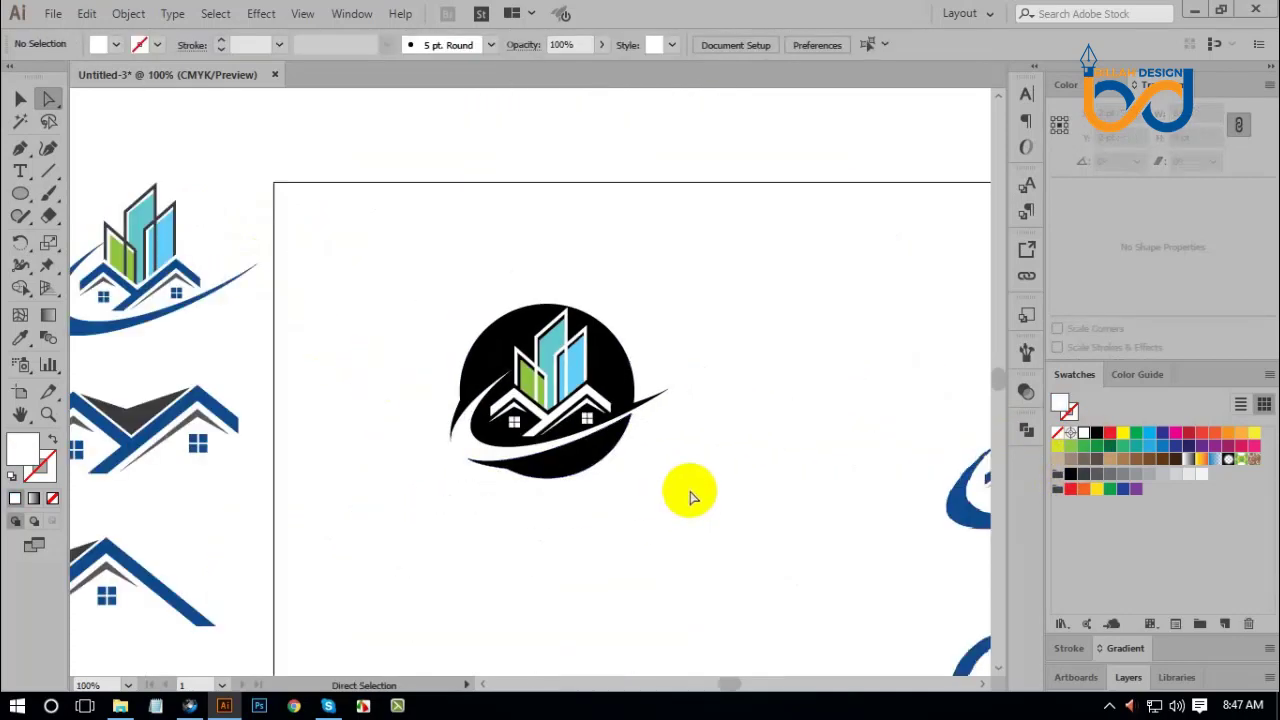
# Select the whole circular logo and centre it in a closer view.
pyautogui.click(20, 98)
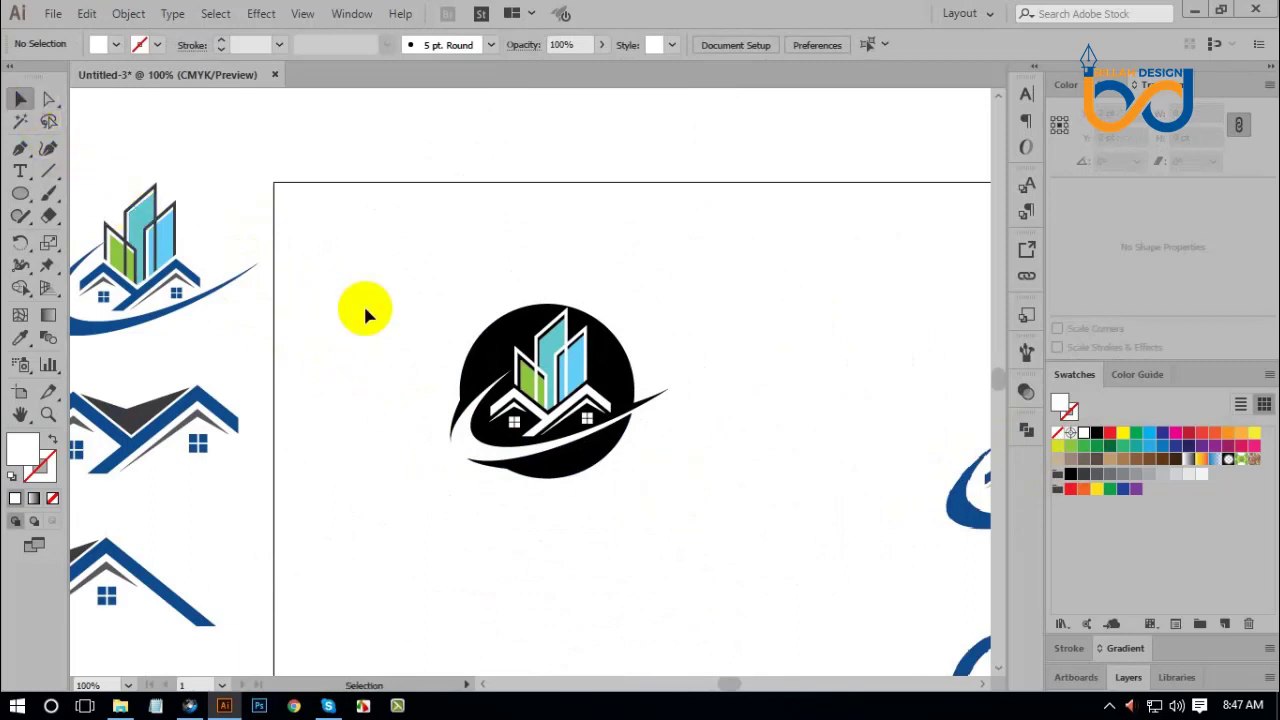
pyautogui.moveTo(409, 297); pyautogui.dragTo(688, 484)
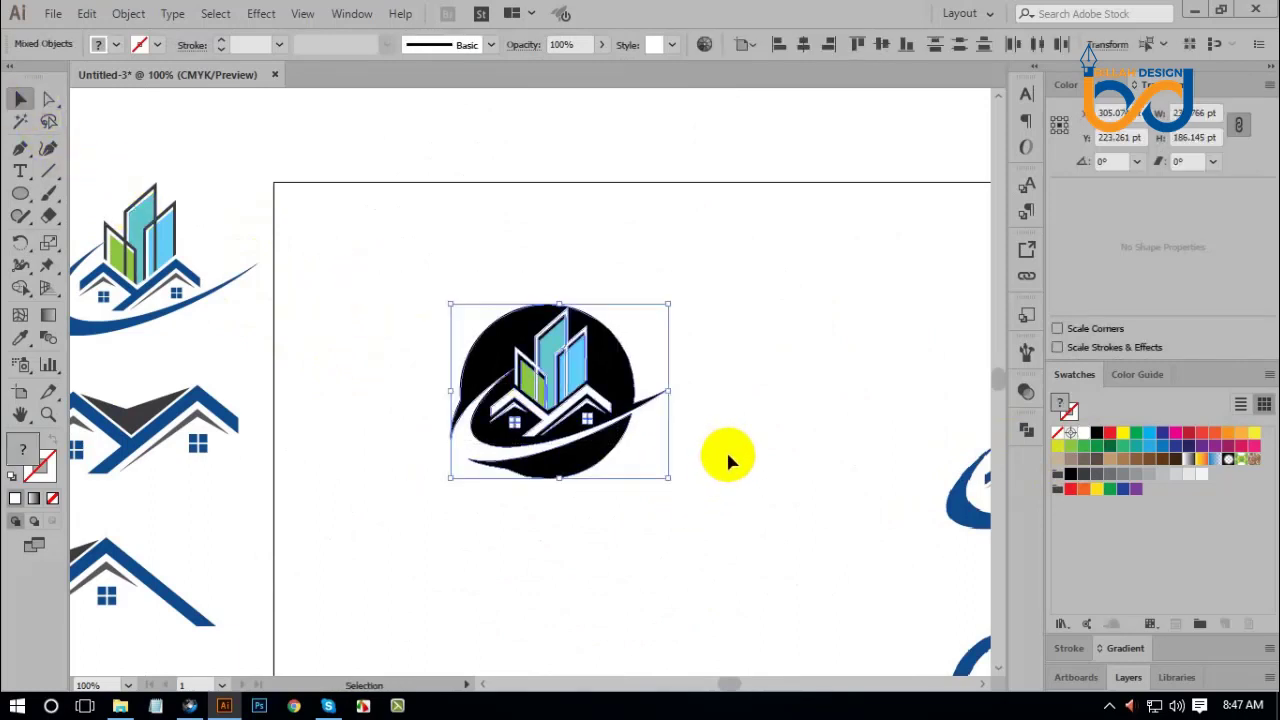
pyautogui.press('a')
pyautogui.click(720, 465)
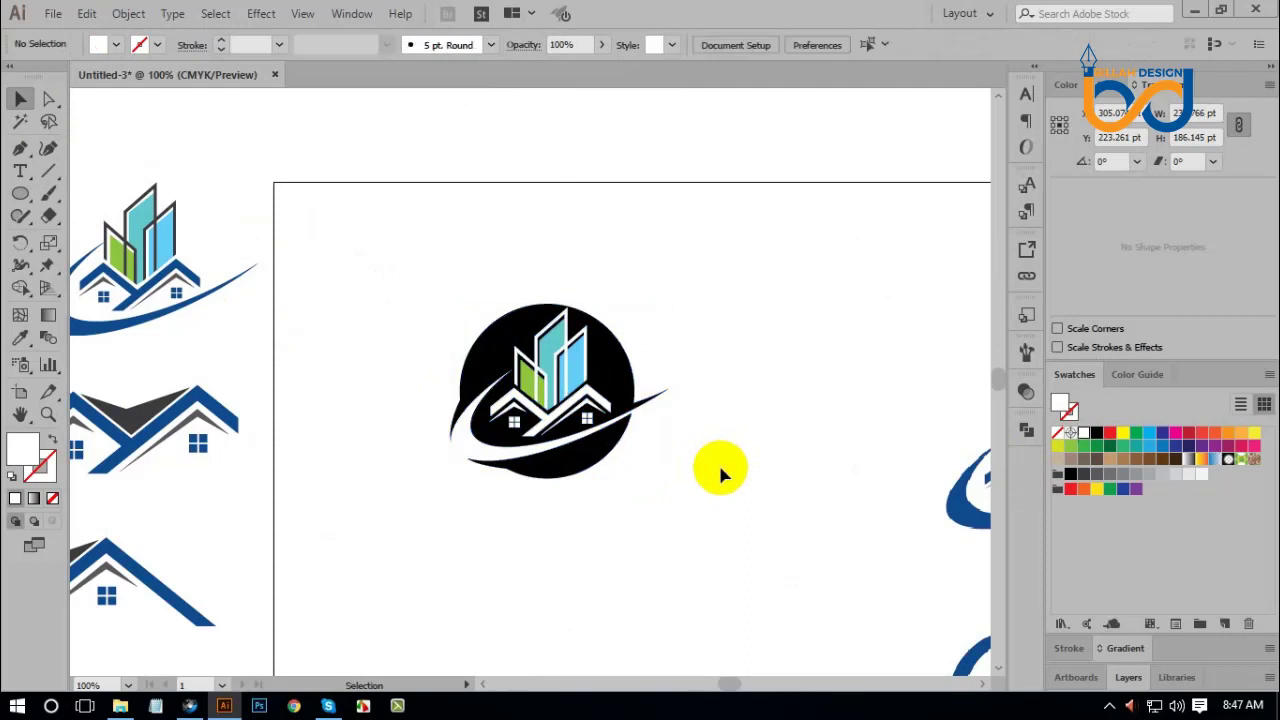
pyautogui.hotkey('ctrl', '=')
pyautogui.moveTo(694, 487); pyautogui.dragTo(696, 465)
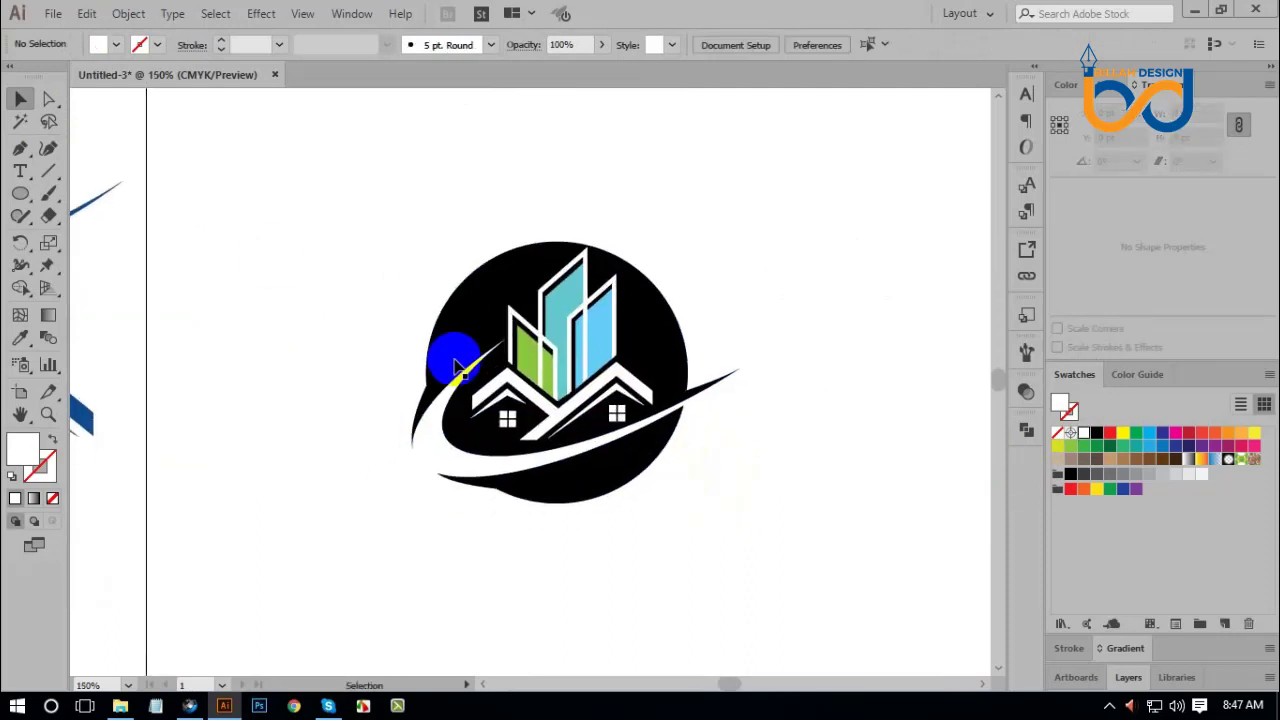
# Fill the lower swoosh piece with the light-blue building colour using the Eyedropper.
pyautogui.click(598, 485)
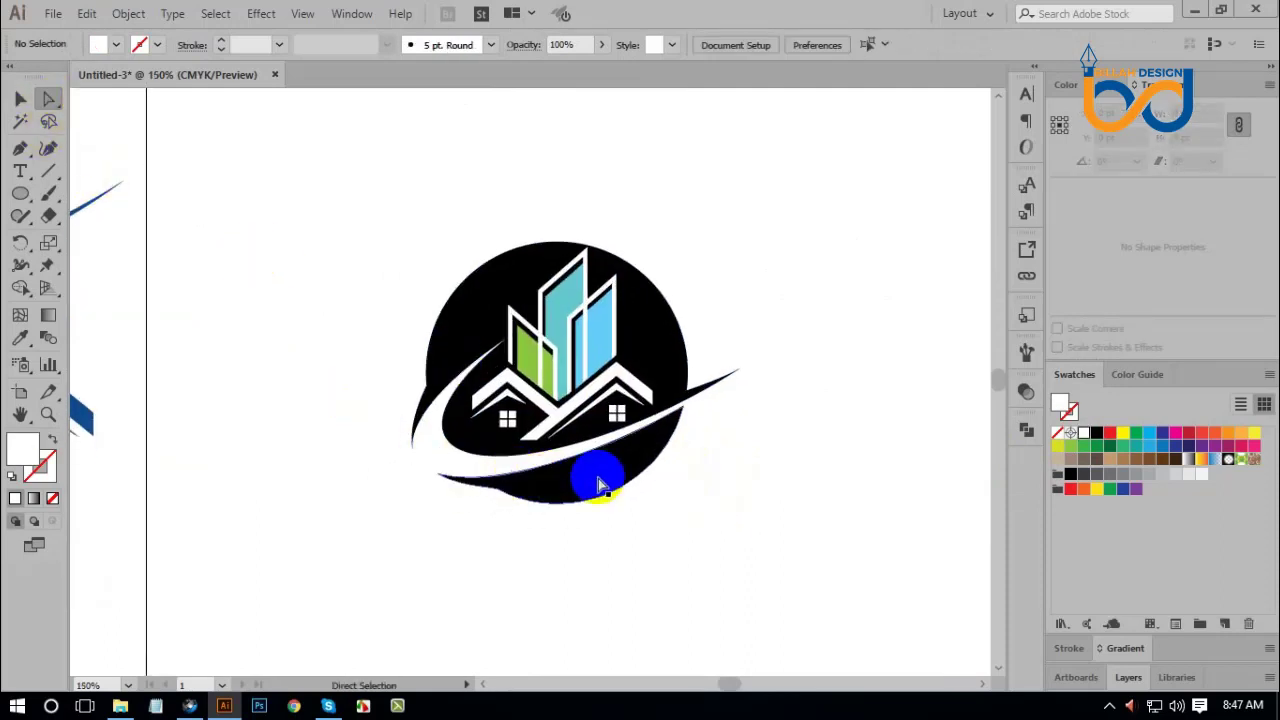
pyautogui.click(20, 337)
pyautogui.click(556, 316)
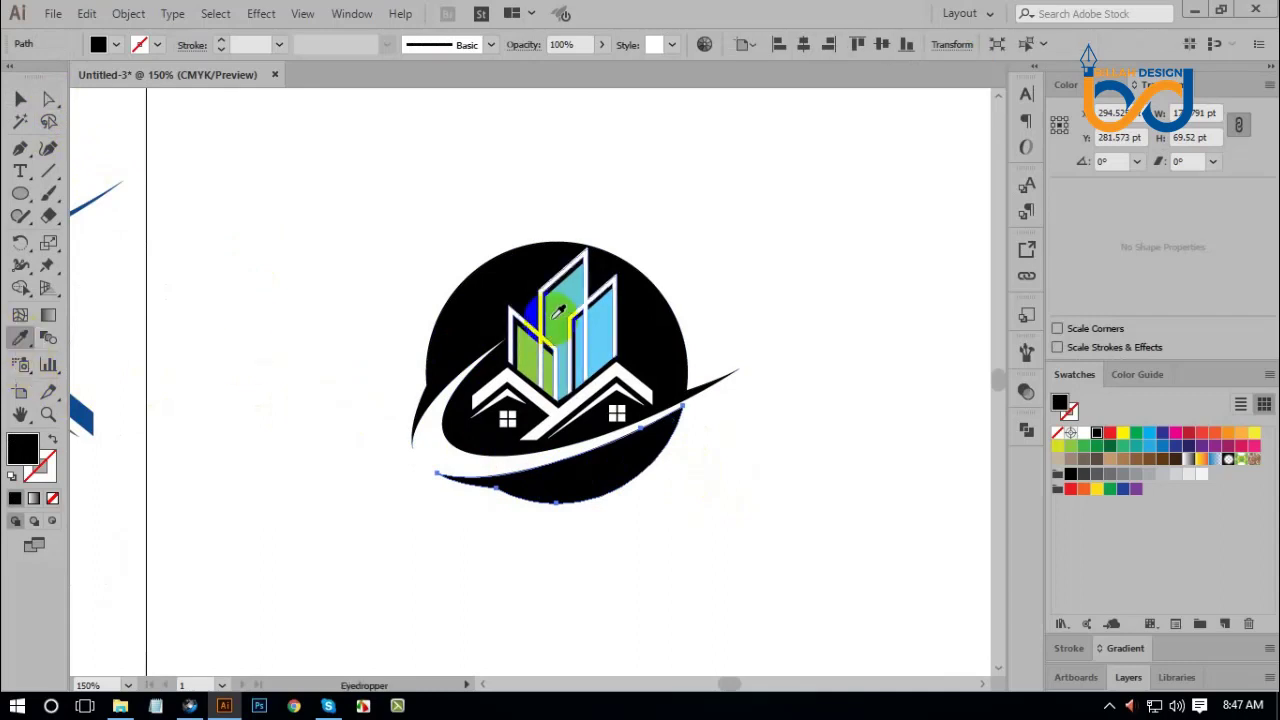
pyautogui.click(592, 325)
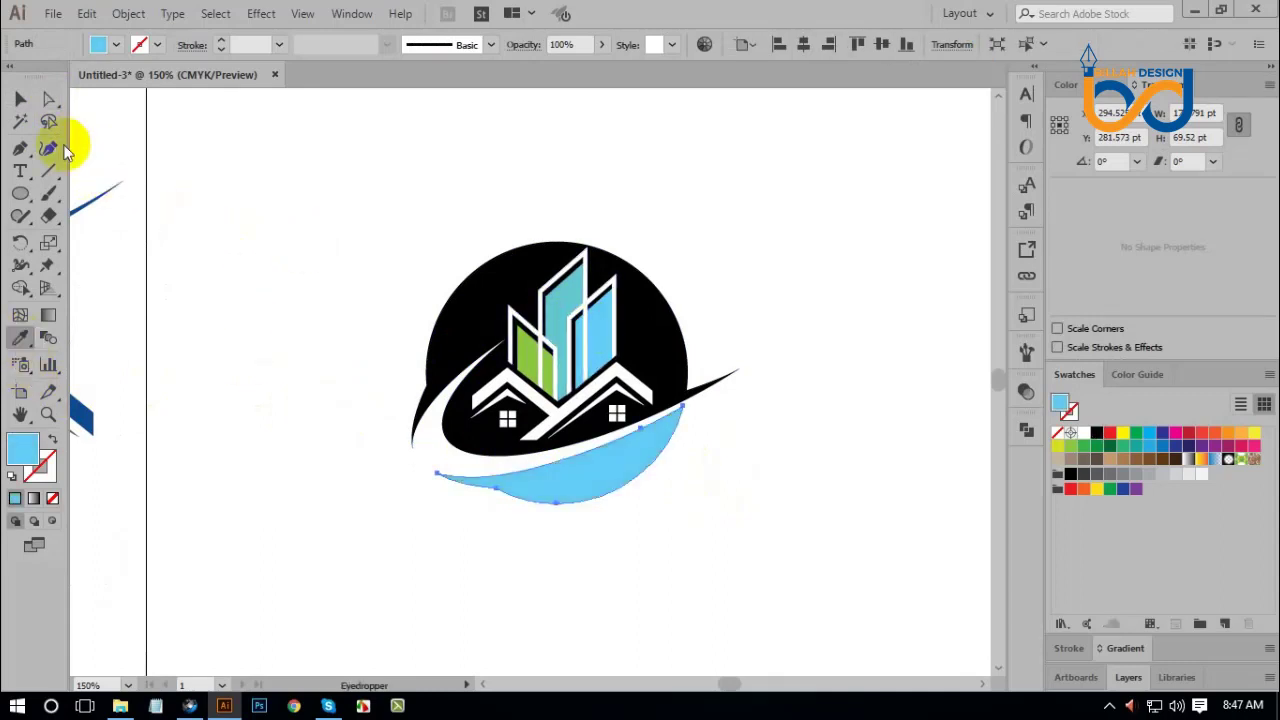
pyautogui.click(49, 98)
pyautogui.click(366, 286)
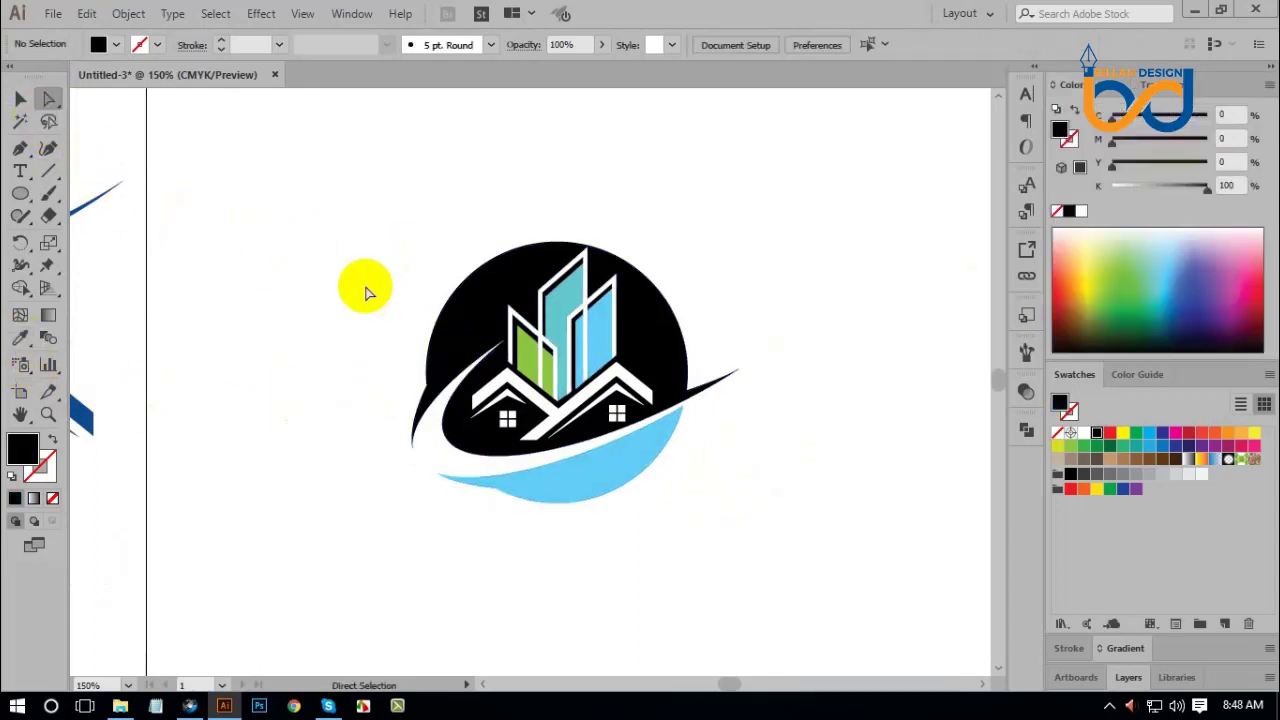
# Turn the circle navy with CMYK 100/73/0/42.
pyautogui.click(657, 338)
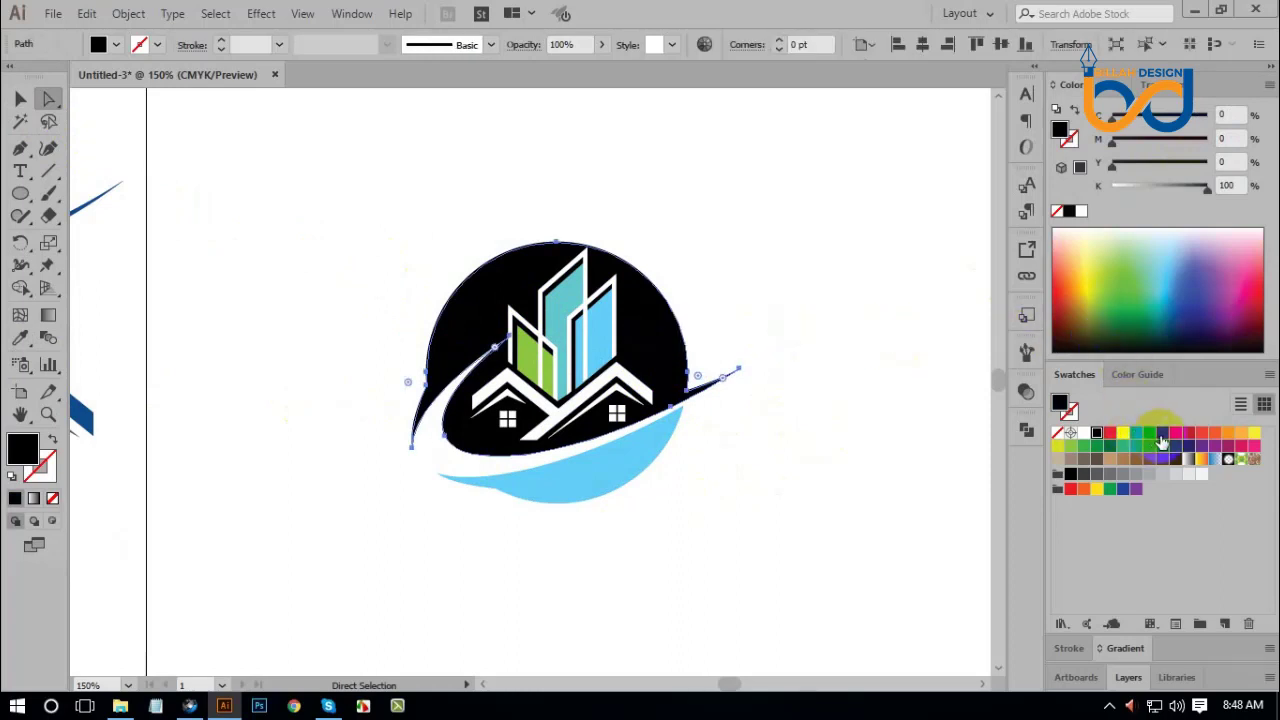
pyautogui.click(1157, 433)
pyautogui.click(1140, 188)
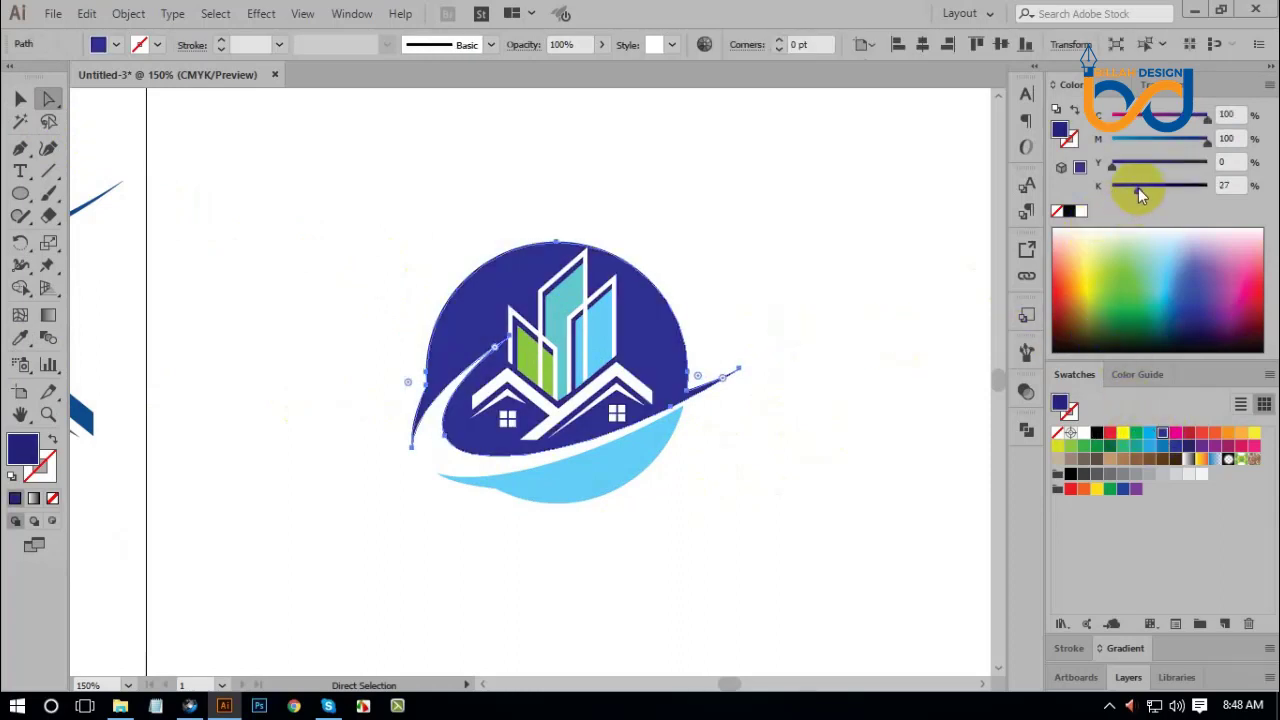
pyautogui.click(1181, 139)
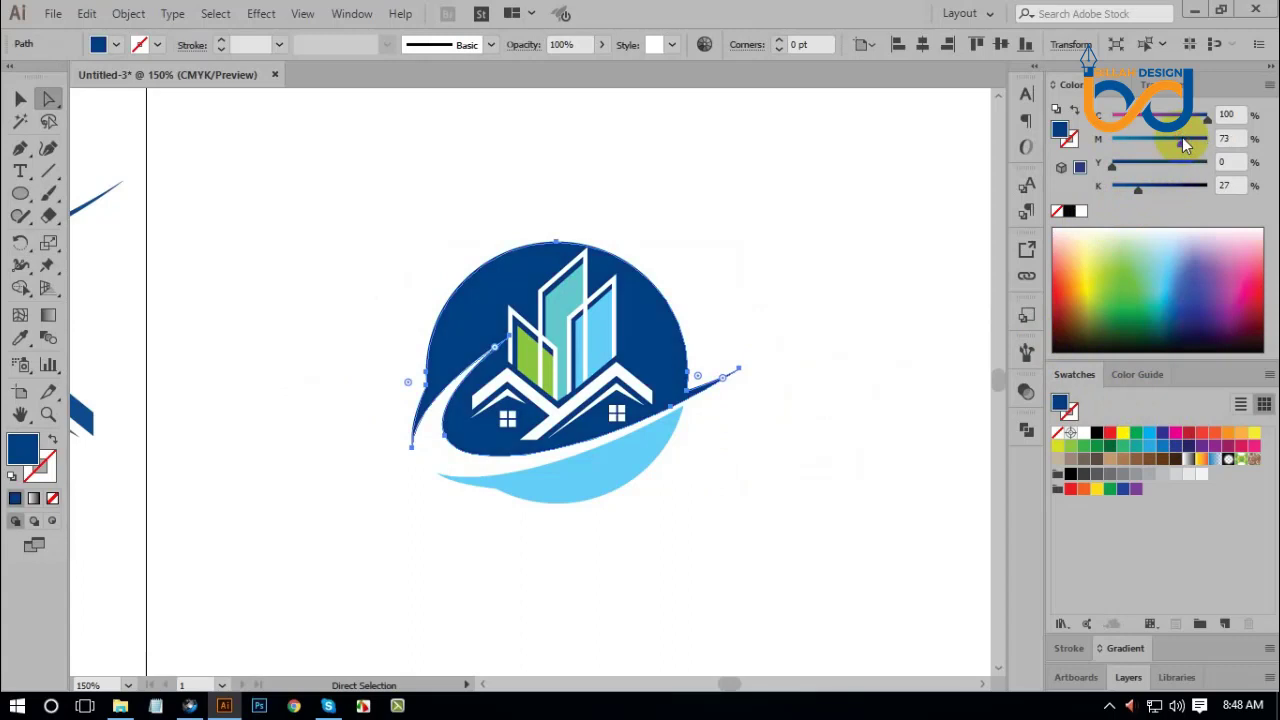
pyautogui.click(1152, 187)
pyautogui.click(810, 470)
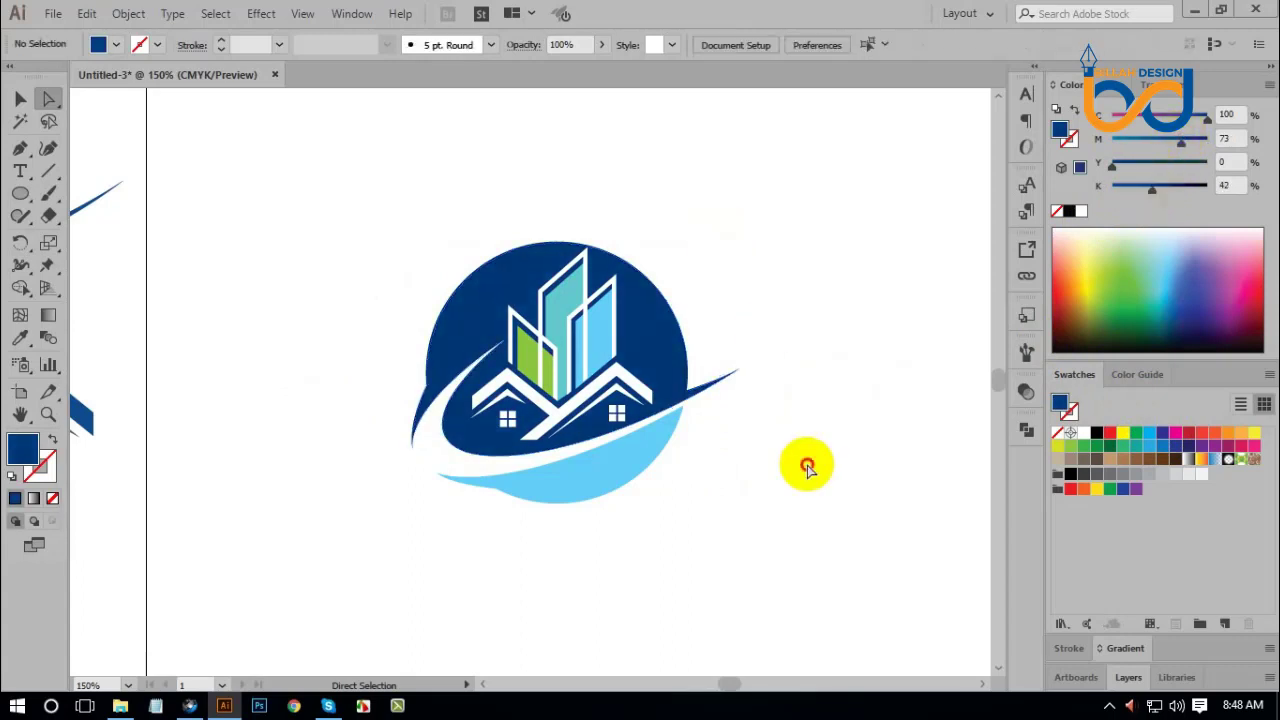
# Delete the embedded reference logo image.
pyautogui.hotkey('ctrl', '-')
pyautogui.hotkey('ctrl', '-')
pyautogui.hotkey('ctrl', '-')
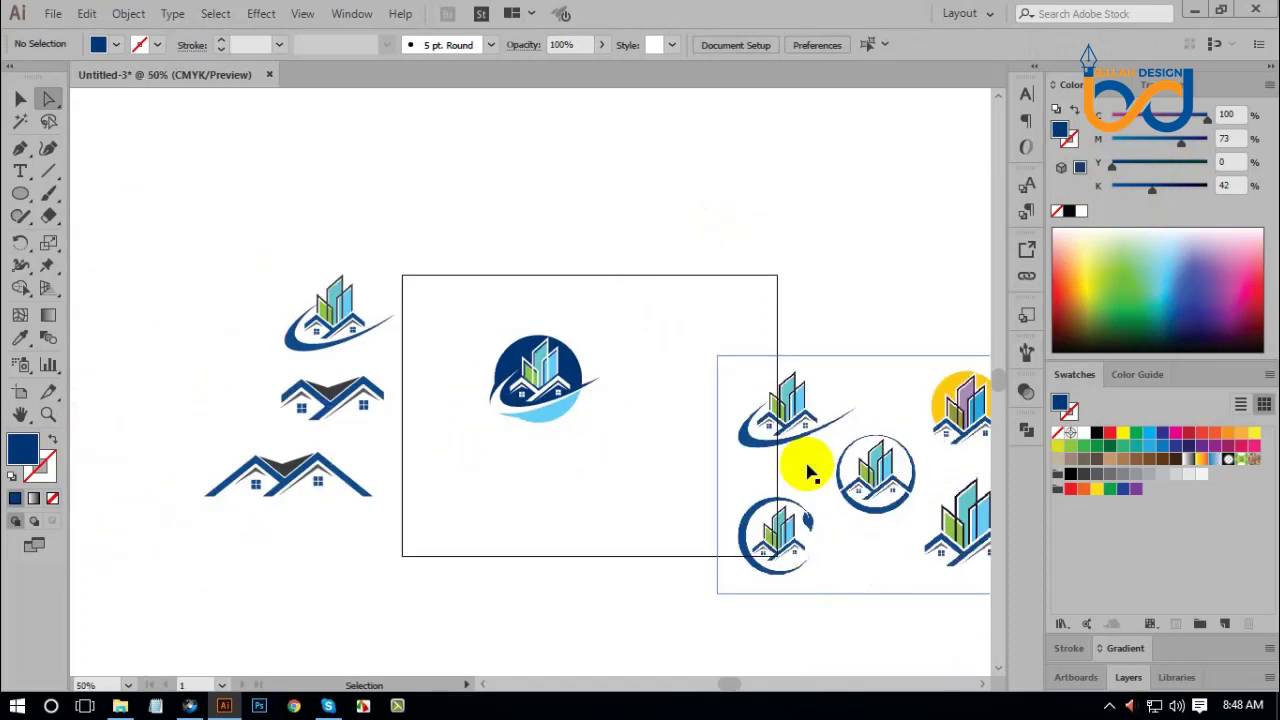
pyautogui.hotkey('ctrl', '+')
pyautogui.moveTo(849, 374); pyautogui.dragTo(768, 458)
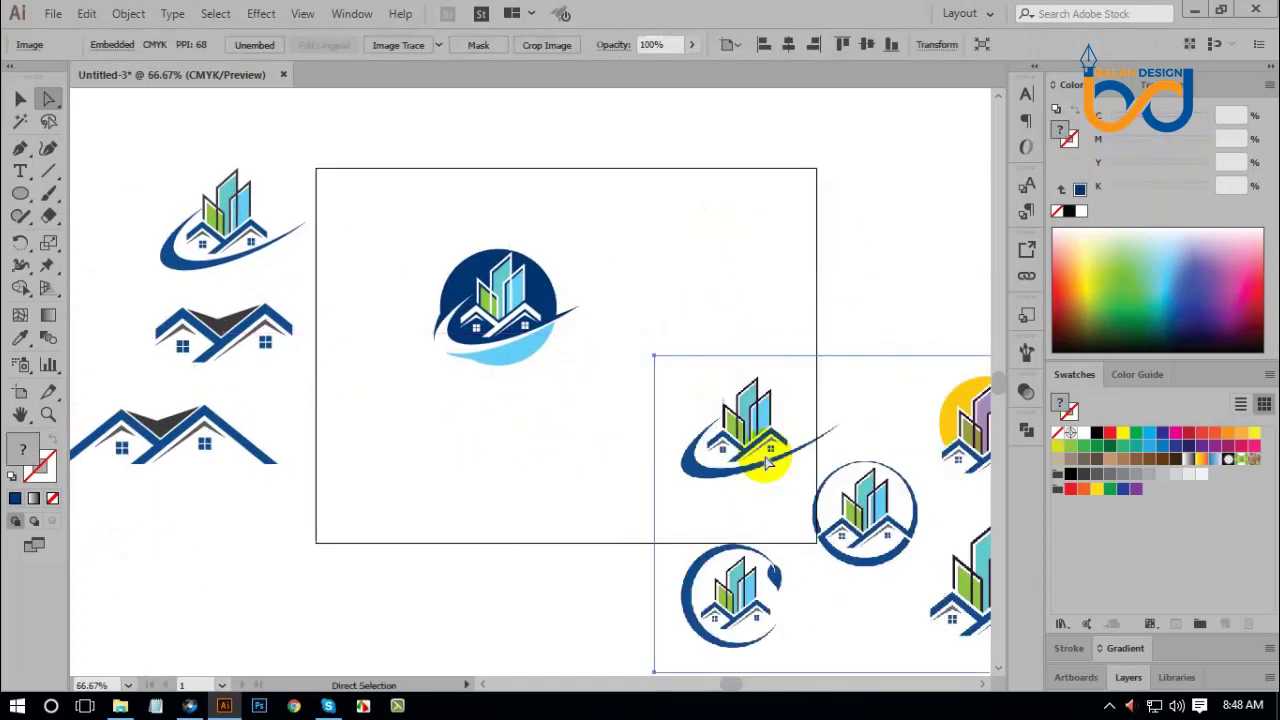
pyautogui.moveTo(780, 503); pyautogui.dragTo(737, 363)
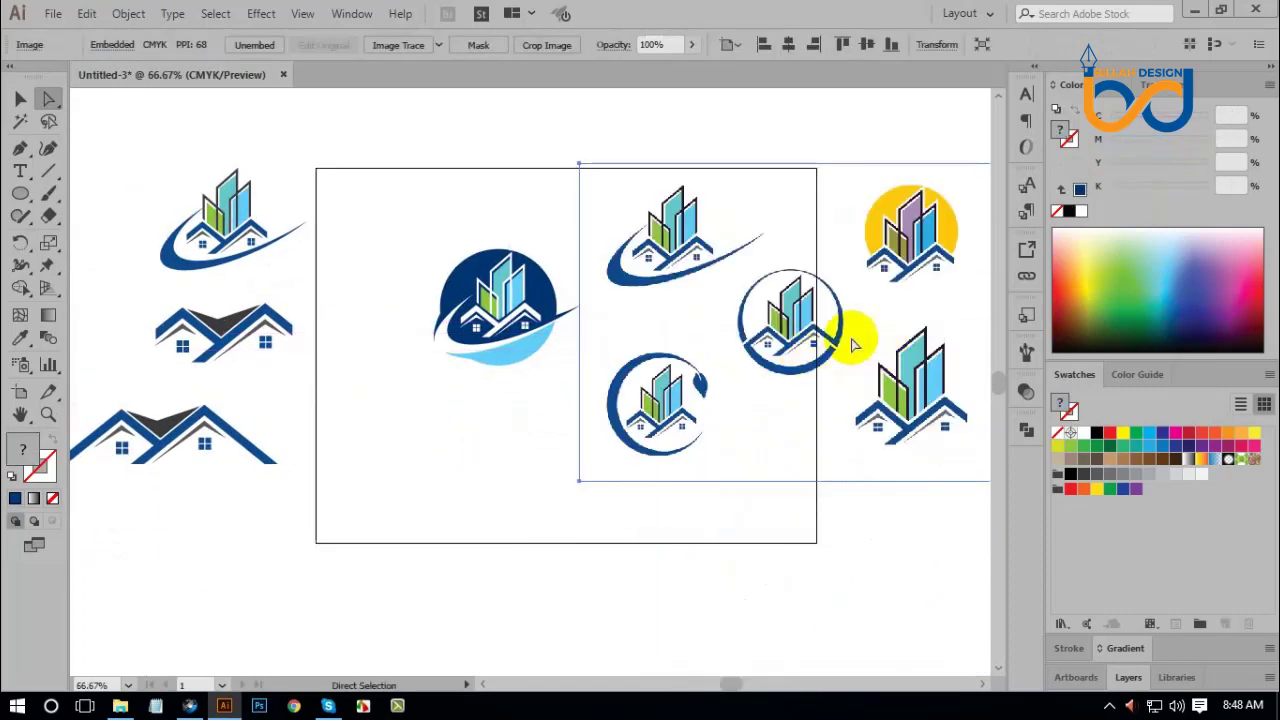
pyautogui.moveTo(757, 271); pyautogui.dragTo(820, 409)
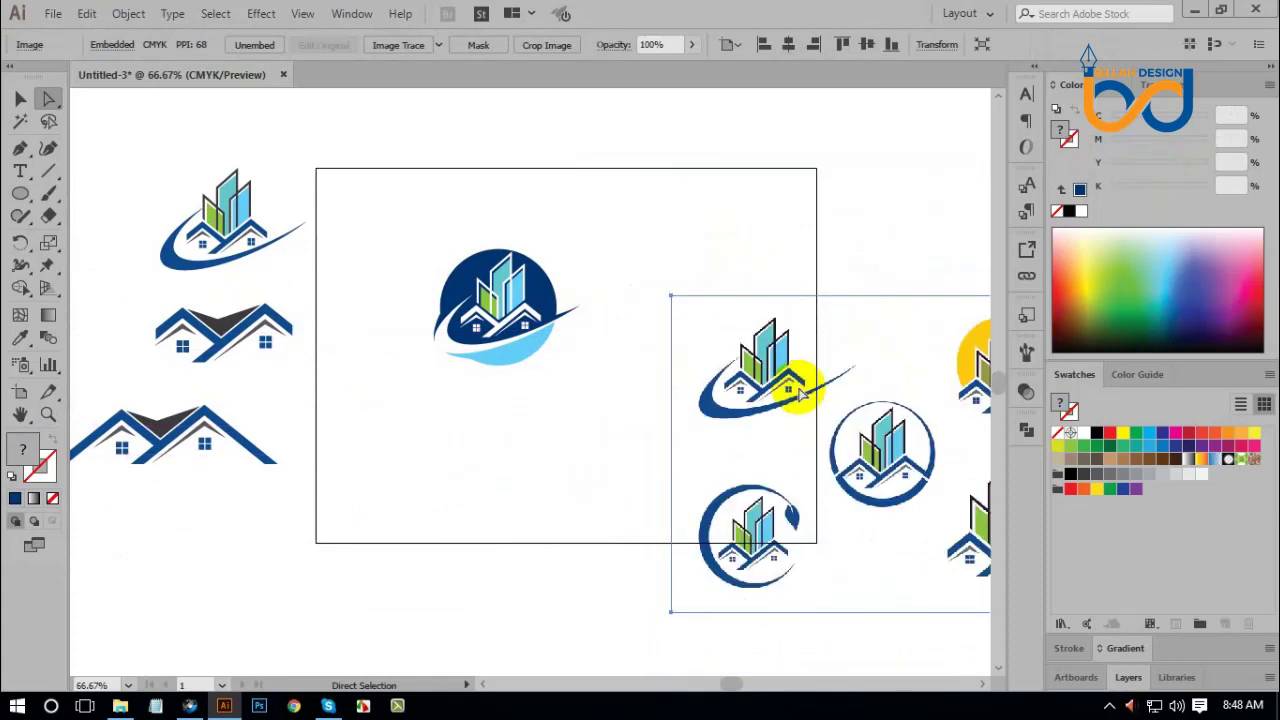
pyautogui.hotkey('ctrl', 'shift', 'a')
pyautogui.press('Delete')
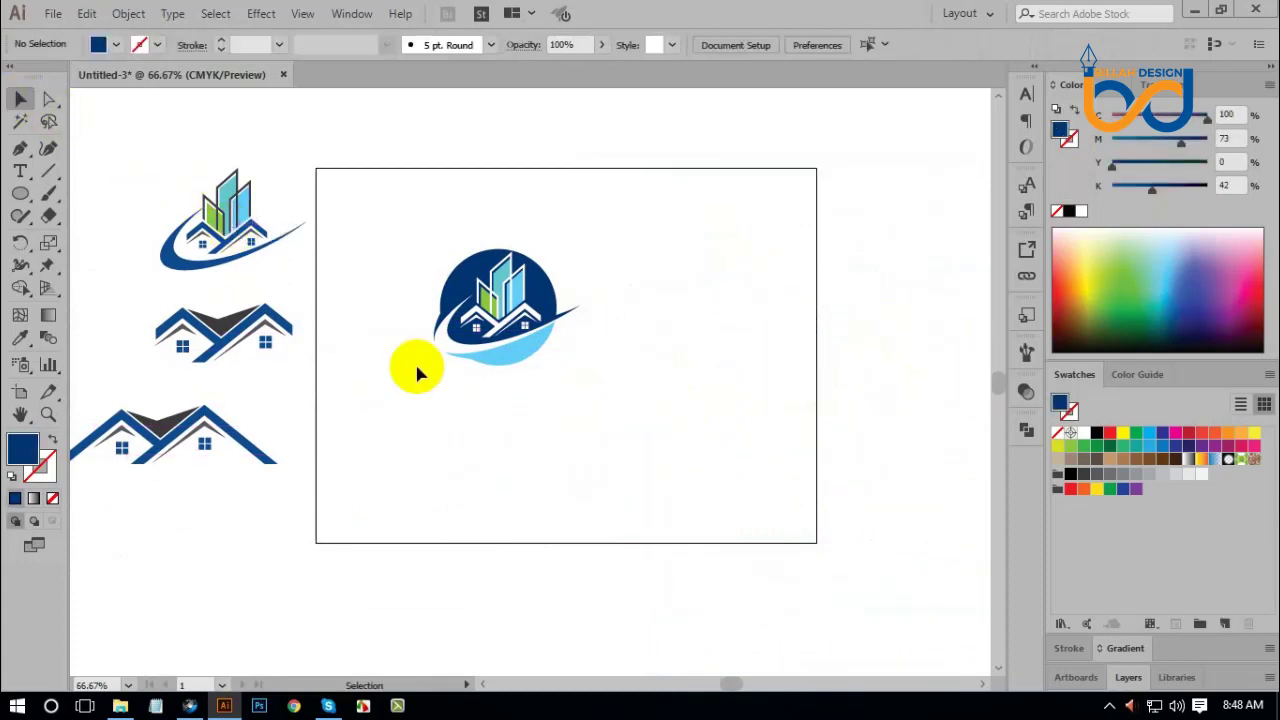
# Move the navy circle logo to the artboard's right side.
pyautogui.moveTo(395, 233); pyautogui.dragTo(604, 389)
pyautogui.press('a')
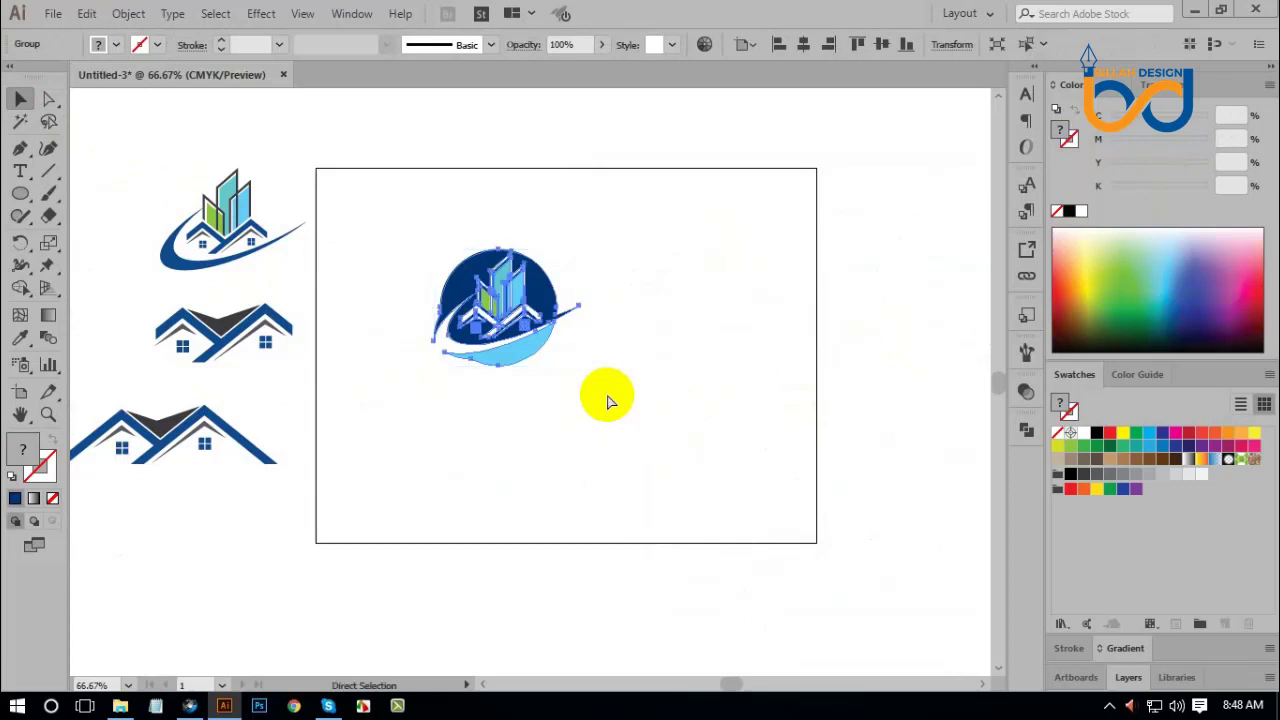
pyautogui.press('v')
pyautogui.click(623, 423)
pyautogui.moveTo(528, 357); pyautogui.dragTo(739, 396)
# Move the large house logo from the bottom left onto the artboard.
pyautogui.click(172, 458)
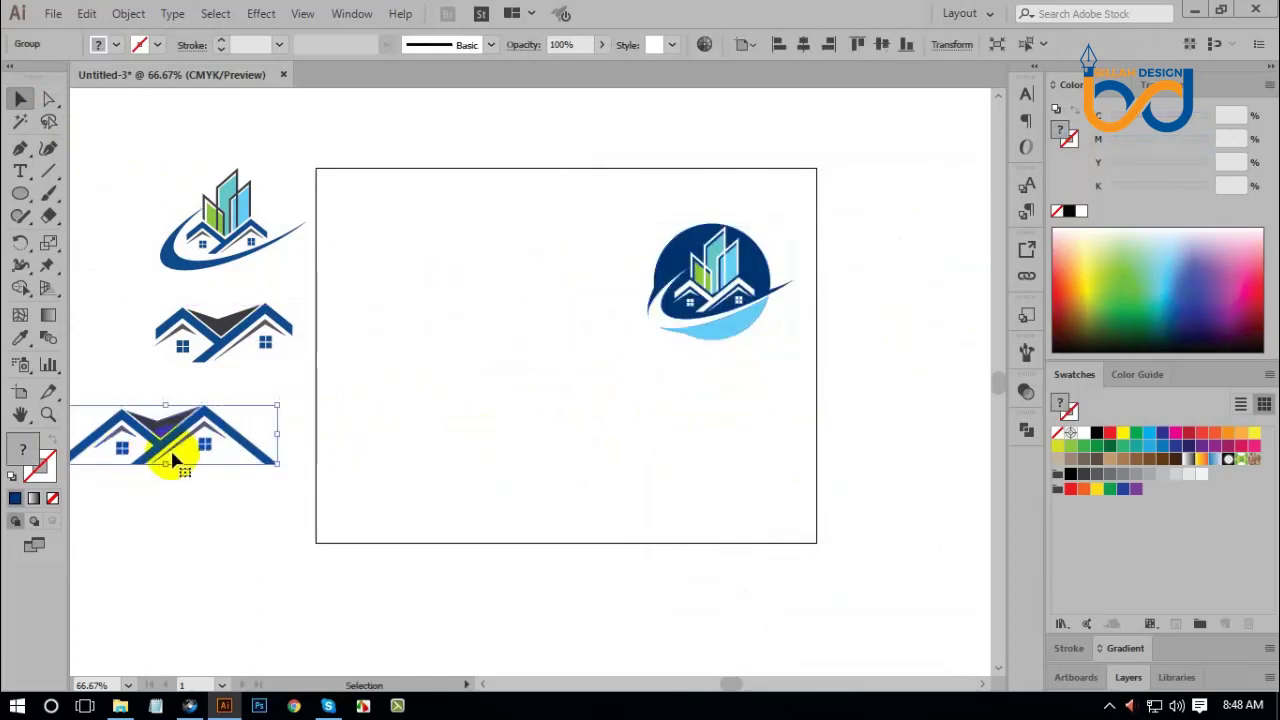
pyautogui.moveTo(167, 445); pyautogui.dragTo(456, 244)
pyautogui.press('a')
pyautogui.press('v')
pyautogui.click(574, 458)
# Place the smaller house logo below the large one, enlarged to match it.
pyautogui.click(386, 392)
pyautogui.click(271, 323)
pyautogui.click(320, 428)
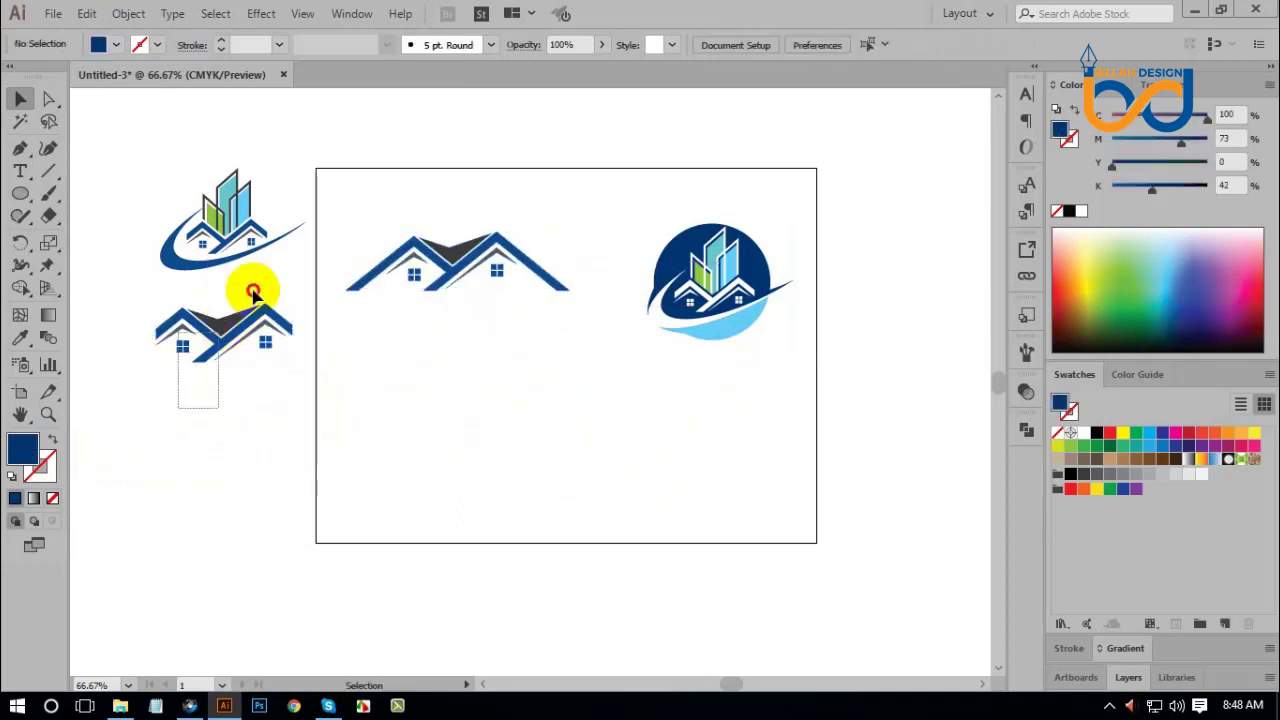
pyautogui.moveTo(251, 286); pyautogui.dragTo(305, 362)
pyautogui.moveTo(246, 327); pyautogui.dragTo(443, 380)
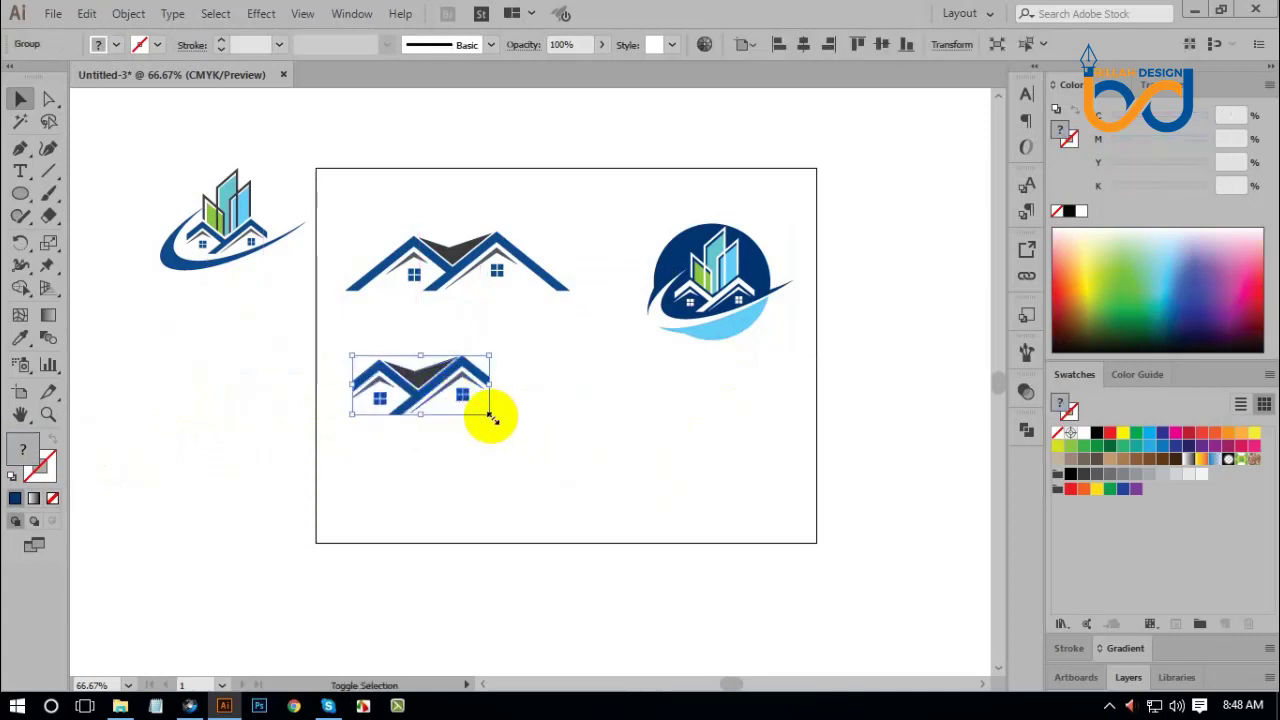
pyautogui.moveTo(490, 417); pyautogui.dragTo(548, 445)
pyautogui.click(606, 491)
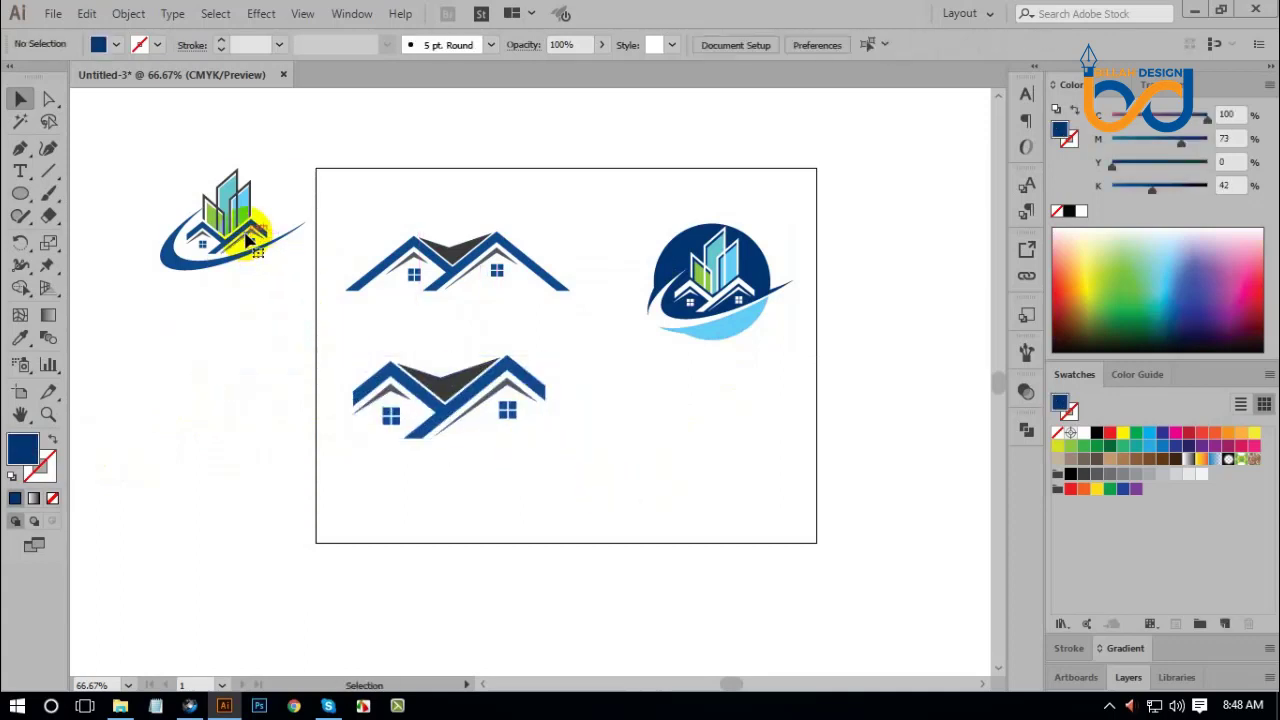
# Move the swoosh building logo into the artboard's lower right and enlarge it.
pyautogui.moveTo(247, 237); pyautogui.dragTo(683, 423)
pyautogui.moveTo(736, 456)
pyautogui.mouseDown()
pyautogui.moveTo(723, 466)
pyautogui.moveTo(757, 466)
pyautogui.mouseUp()
pyautogui.click(757, 507)
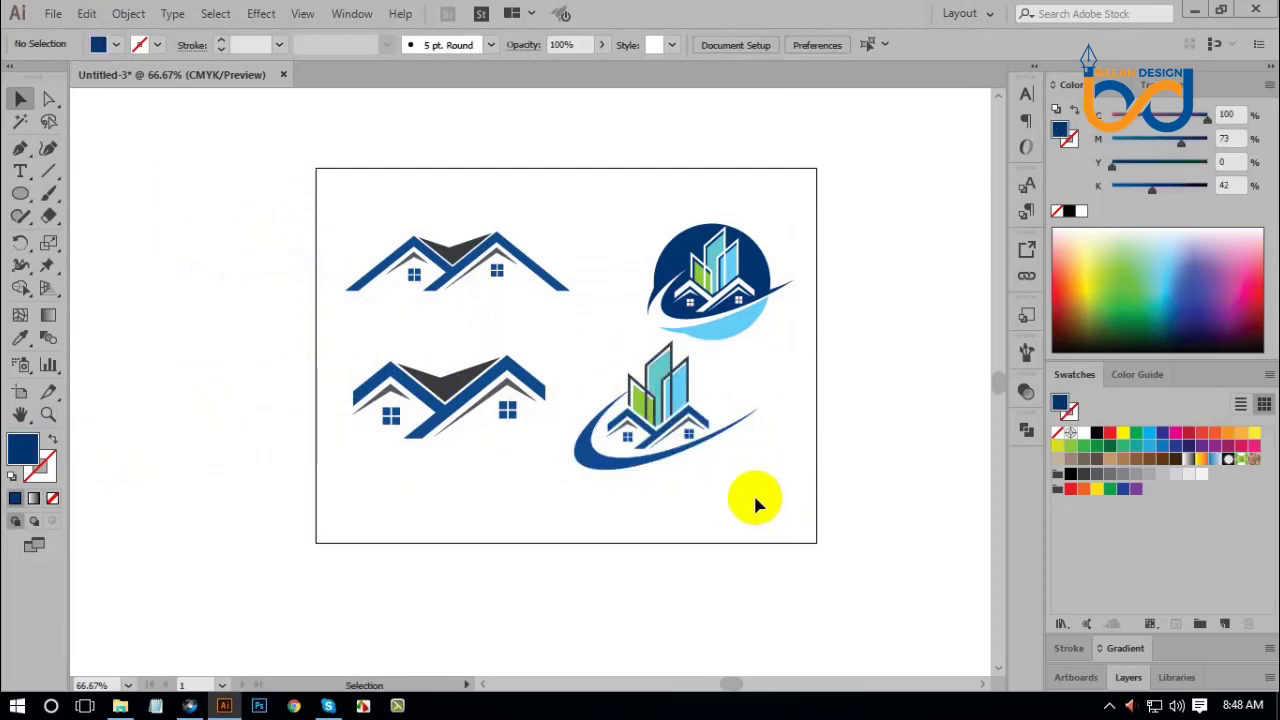